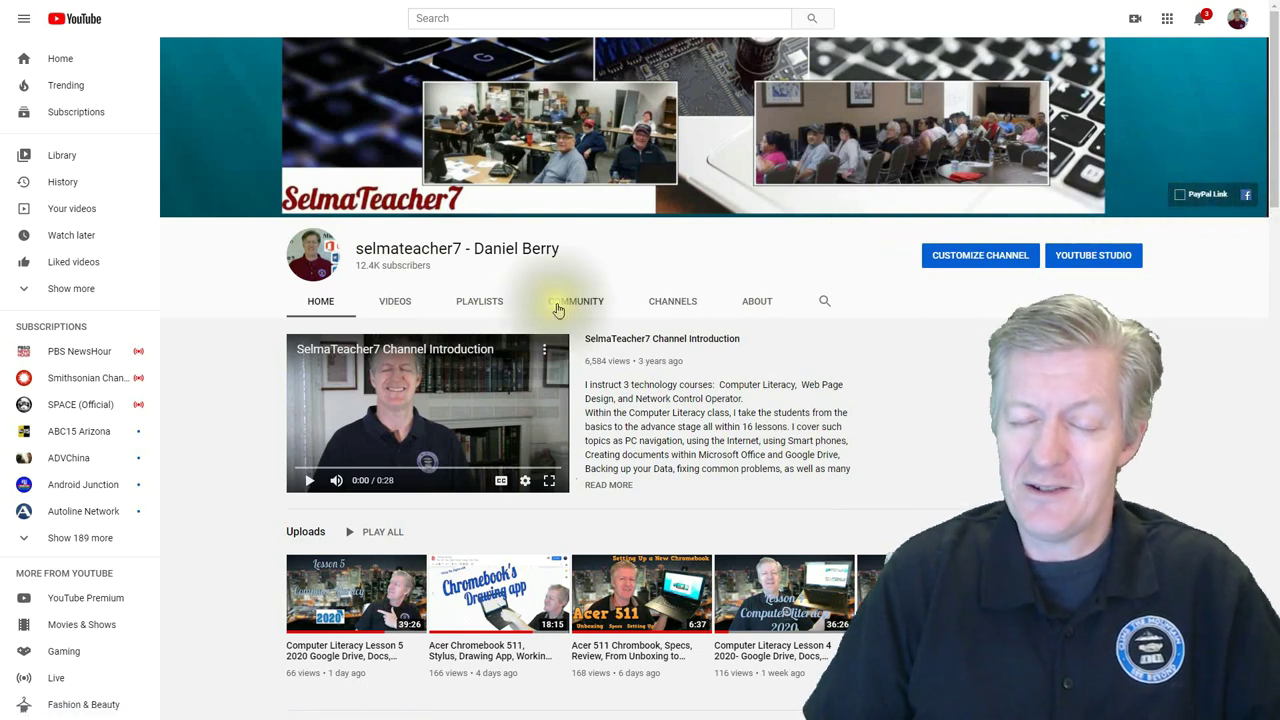
- Browse the channel's uploaded videos and look through the published channel comments in YouTube Studio
click(403, 306)
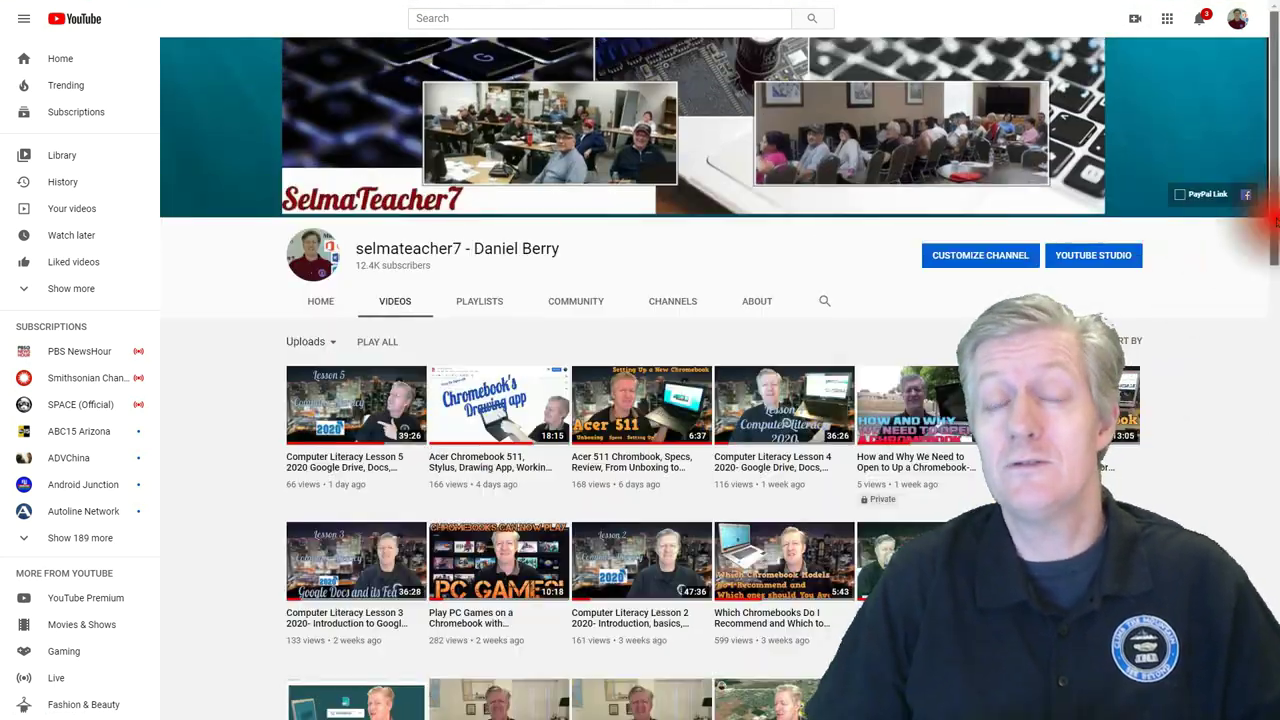
scroll(1274, 218, down, 1)
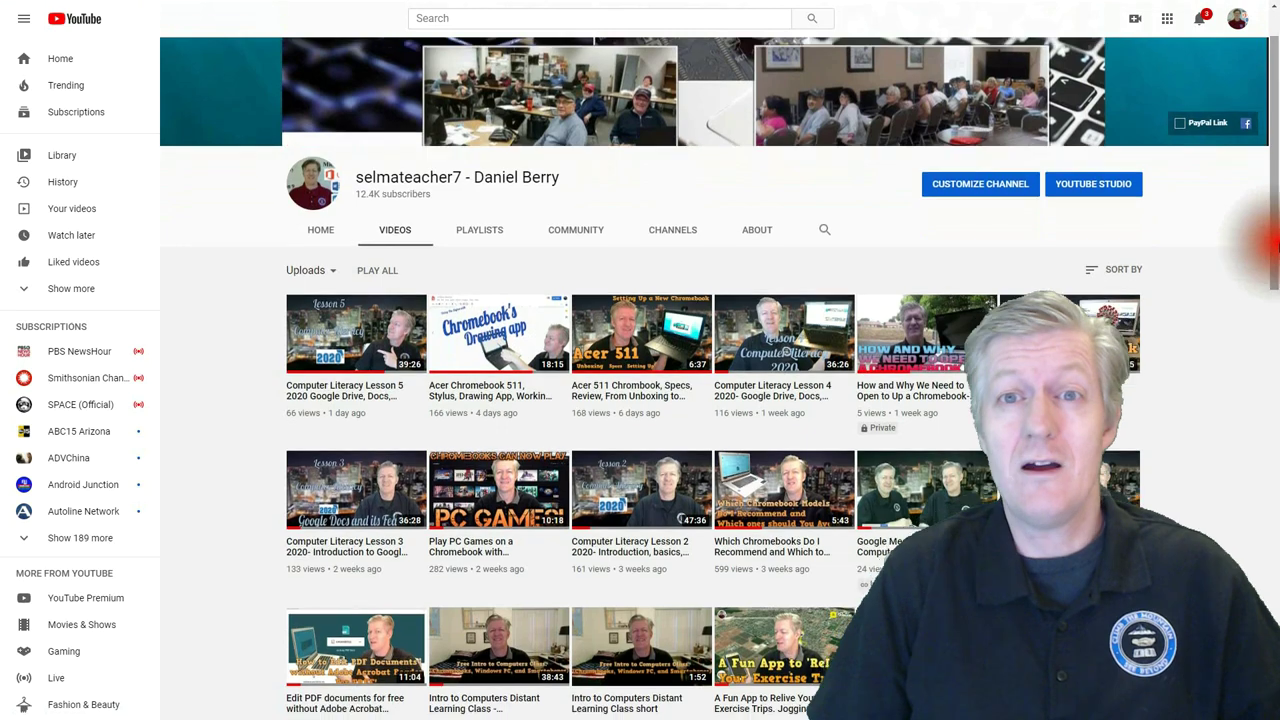
scroll(715, 380, down, 1)
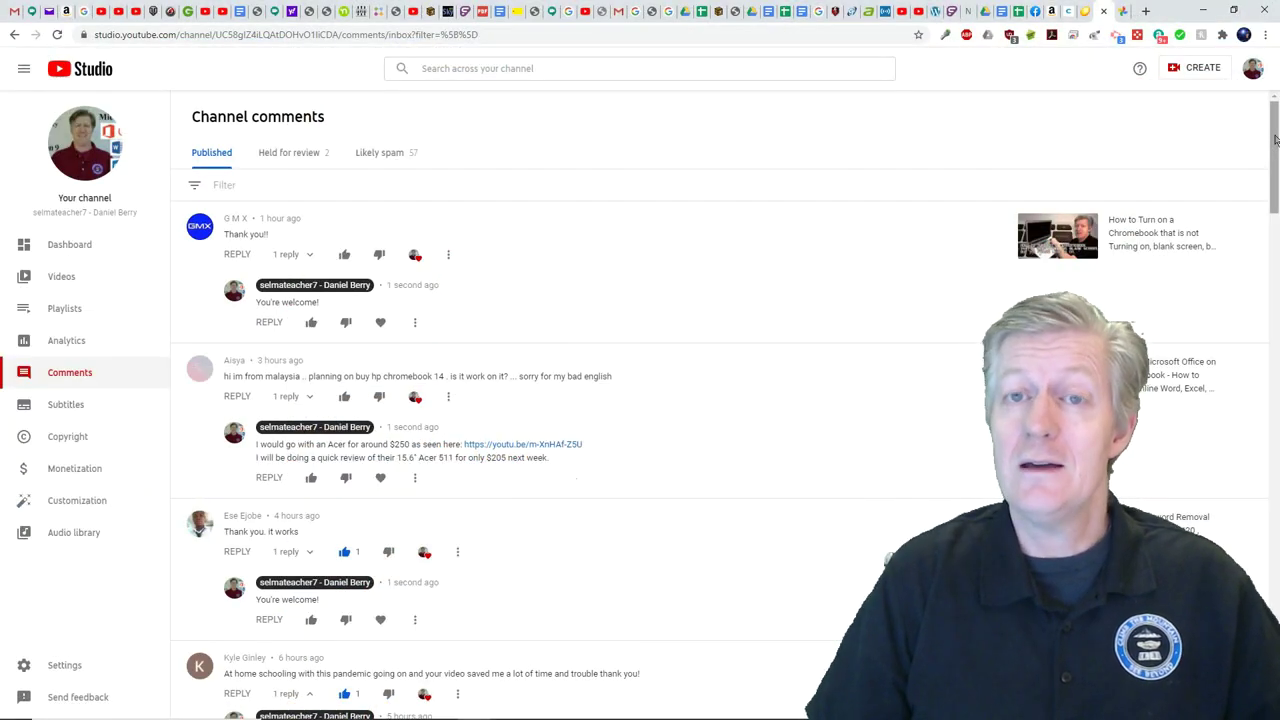
drag(1275, 140, 1273, 505)
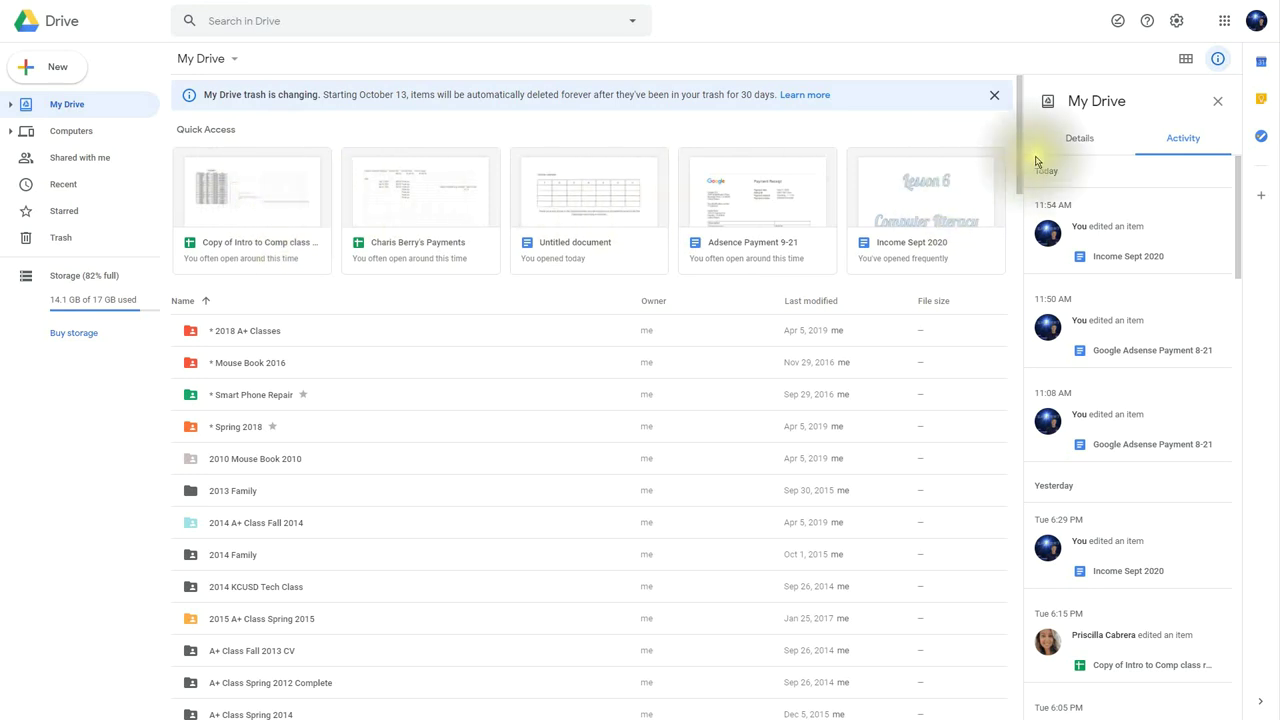
- Switch to Google Drive and look through the folders listed in My Drive
drag(1018, 143, 1016, 190)
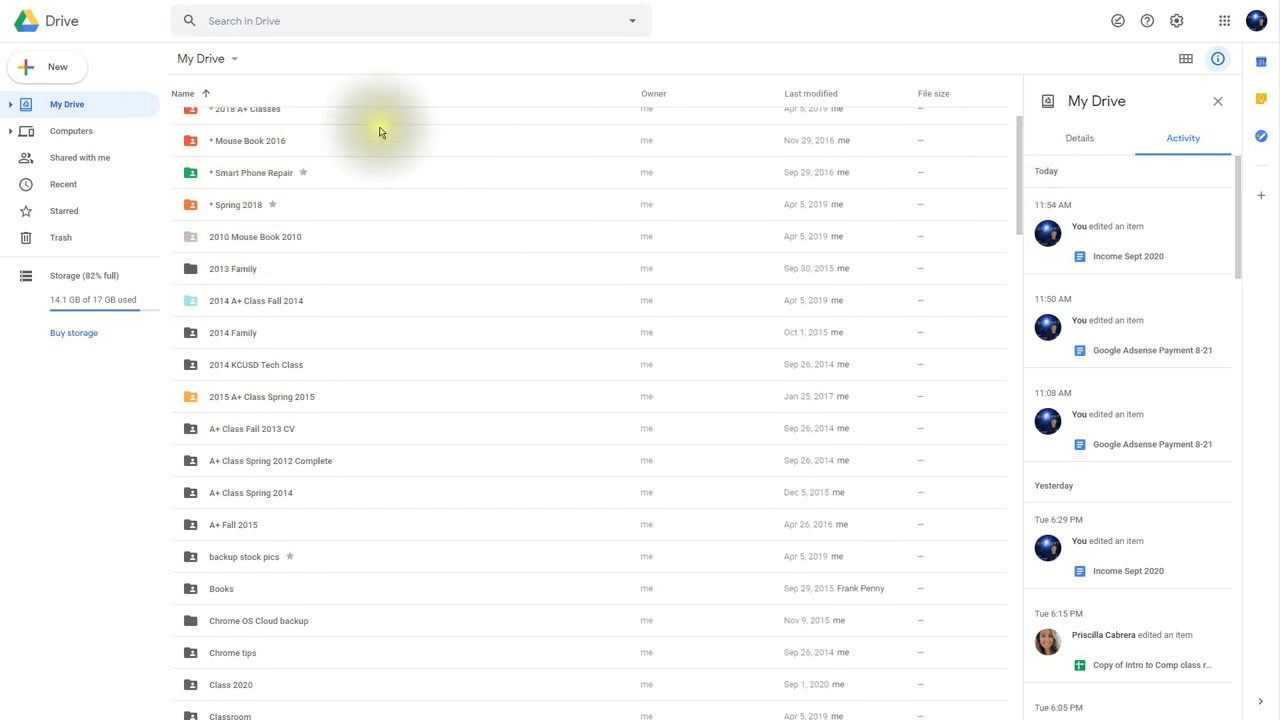
drag(1014, 147, 1006, 86)
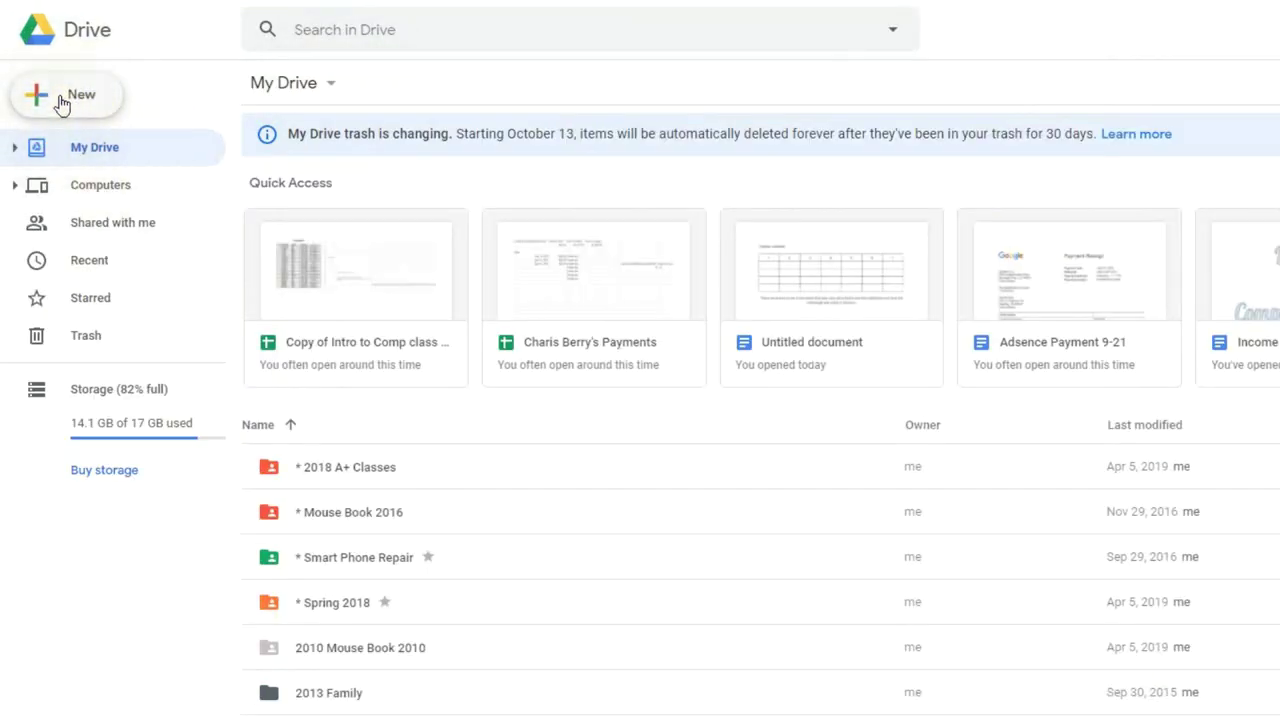
click(60, 104)
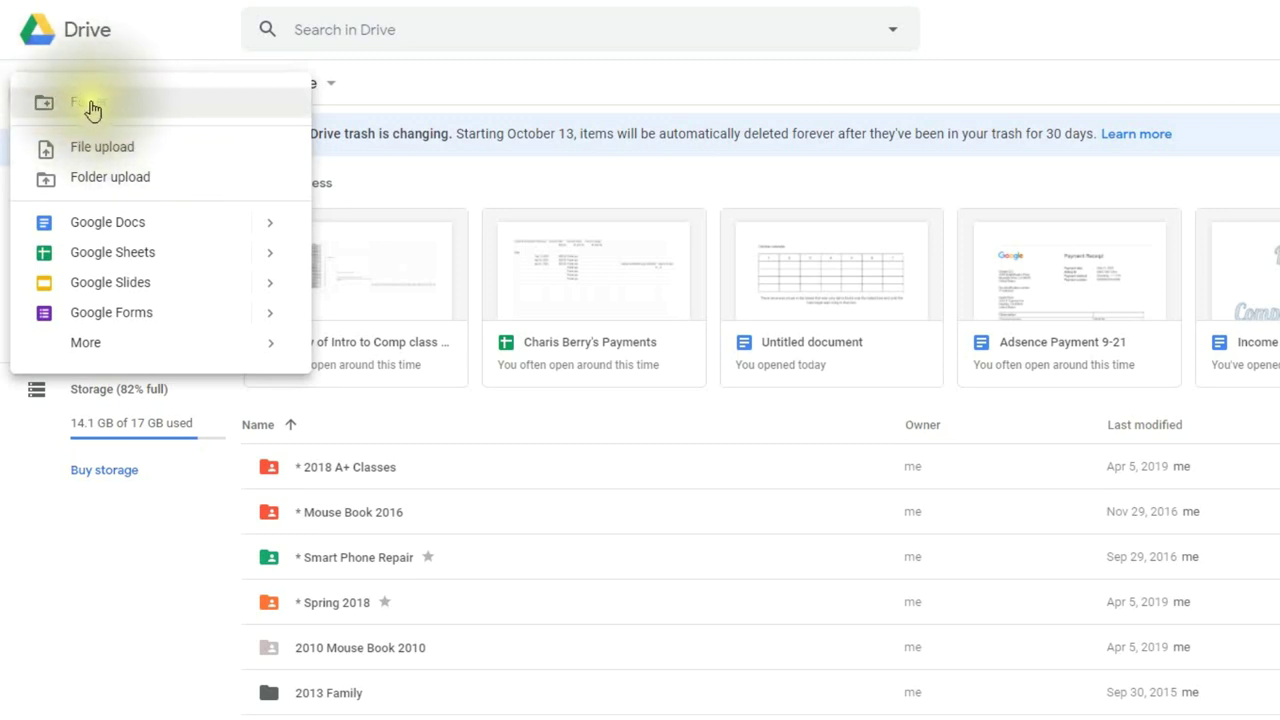
click(90, 104)
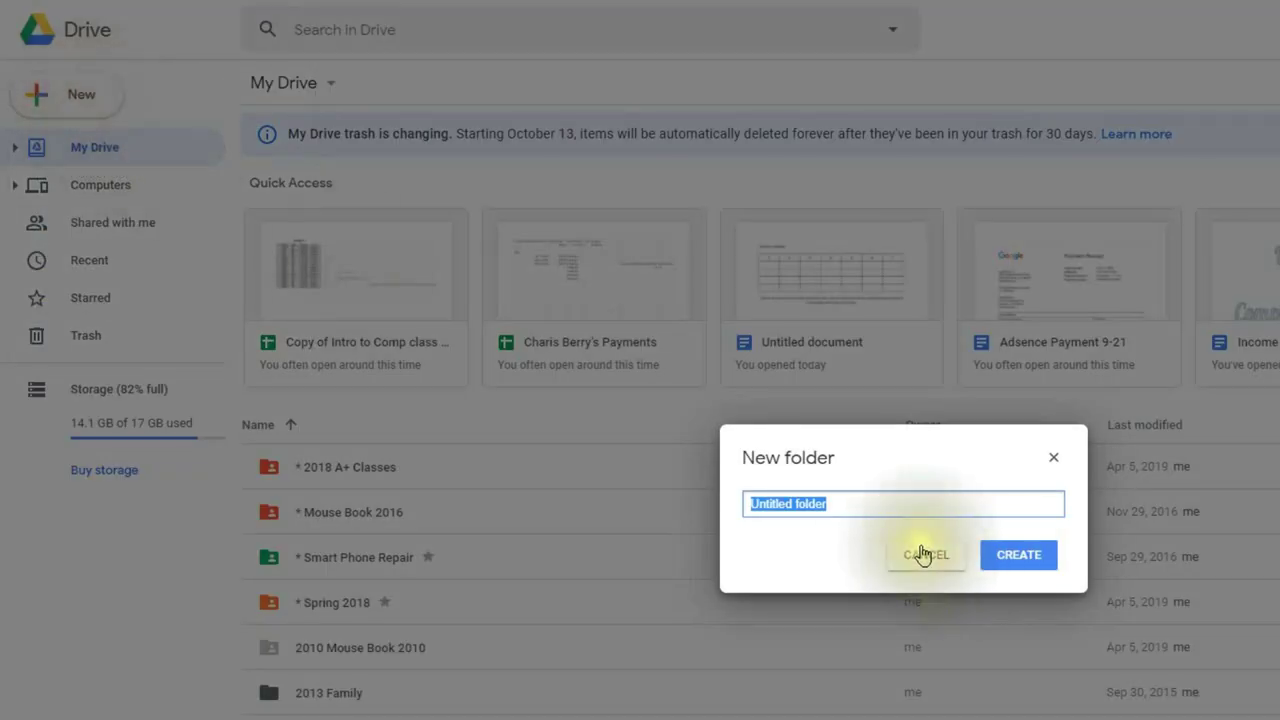
click(930, 560)
- Open the G Suite Marketplace to connect more apps to Drive
click(50, 92)
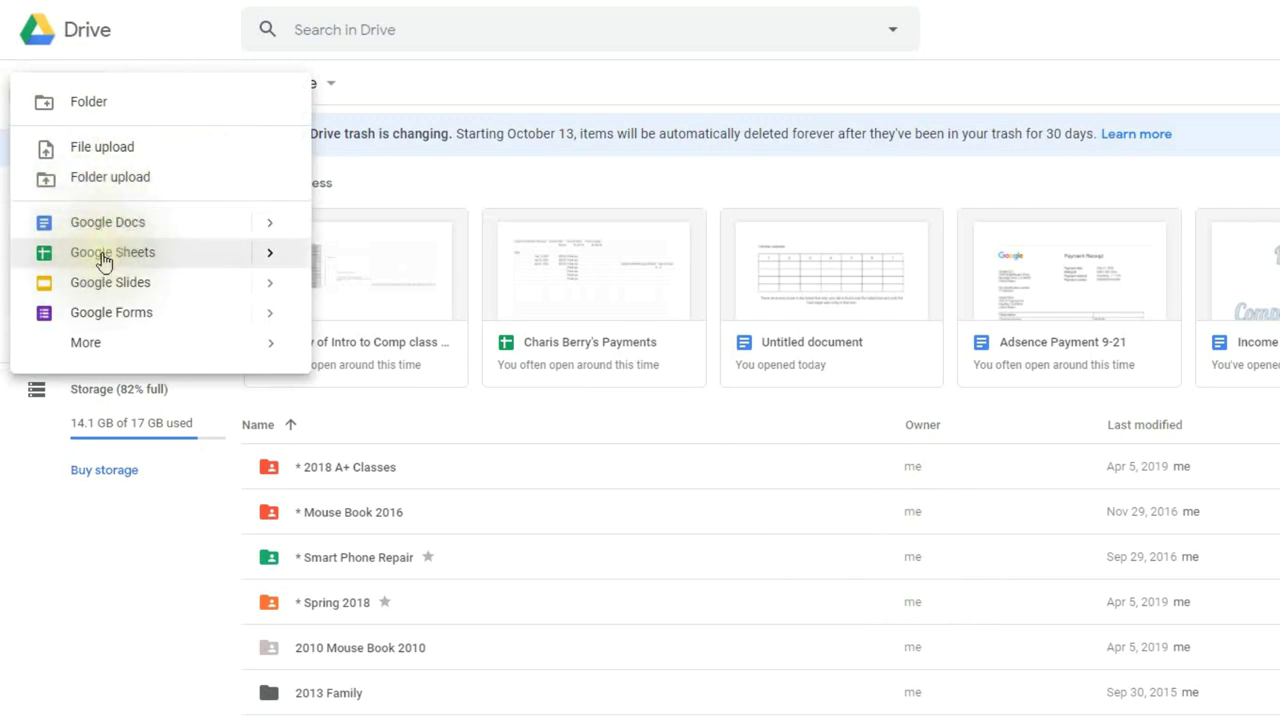
click(136, 262)
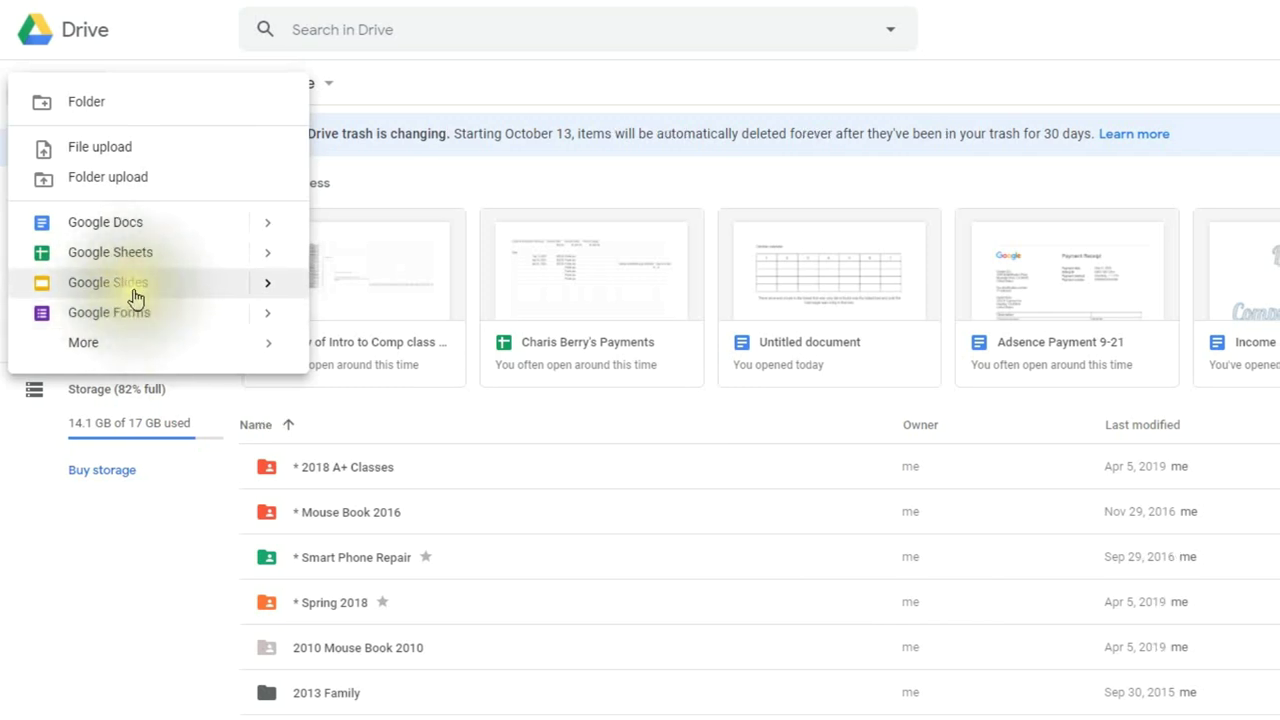
click(95, 342)
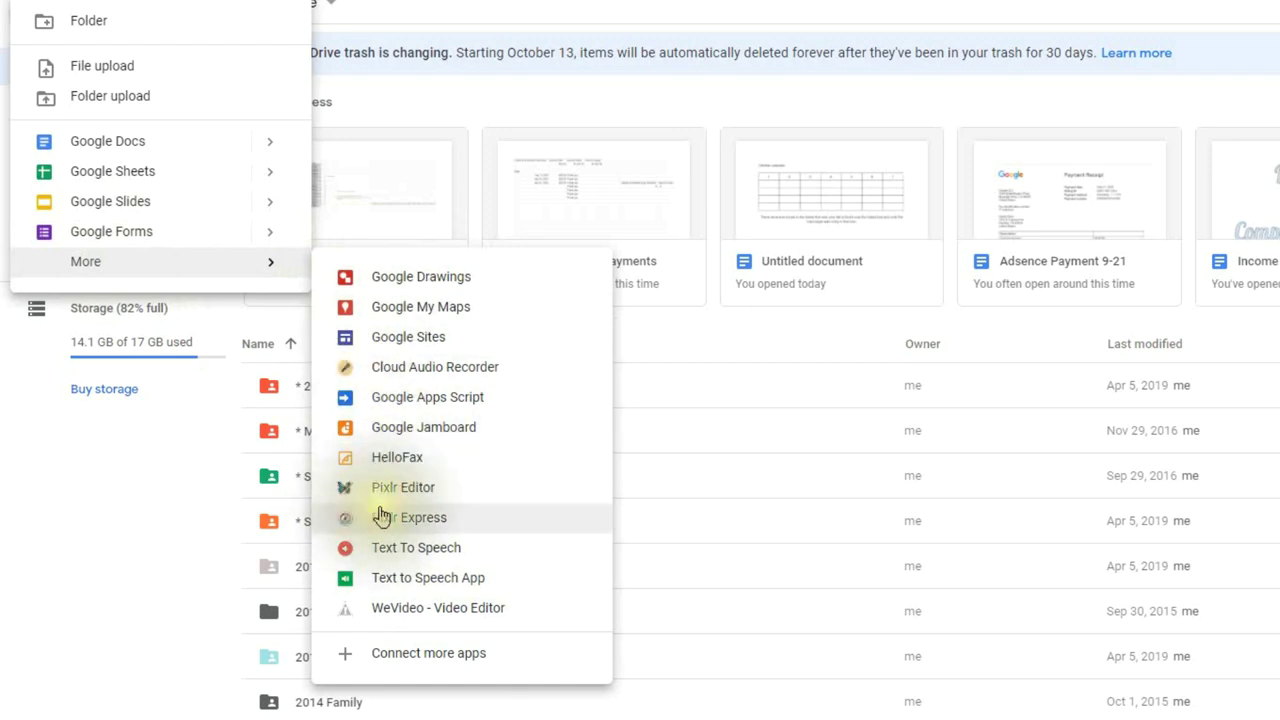
click(383, 657)
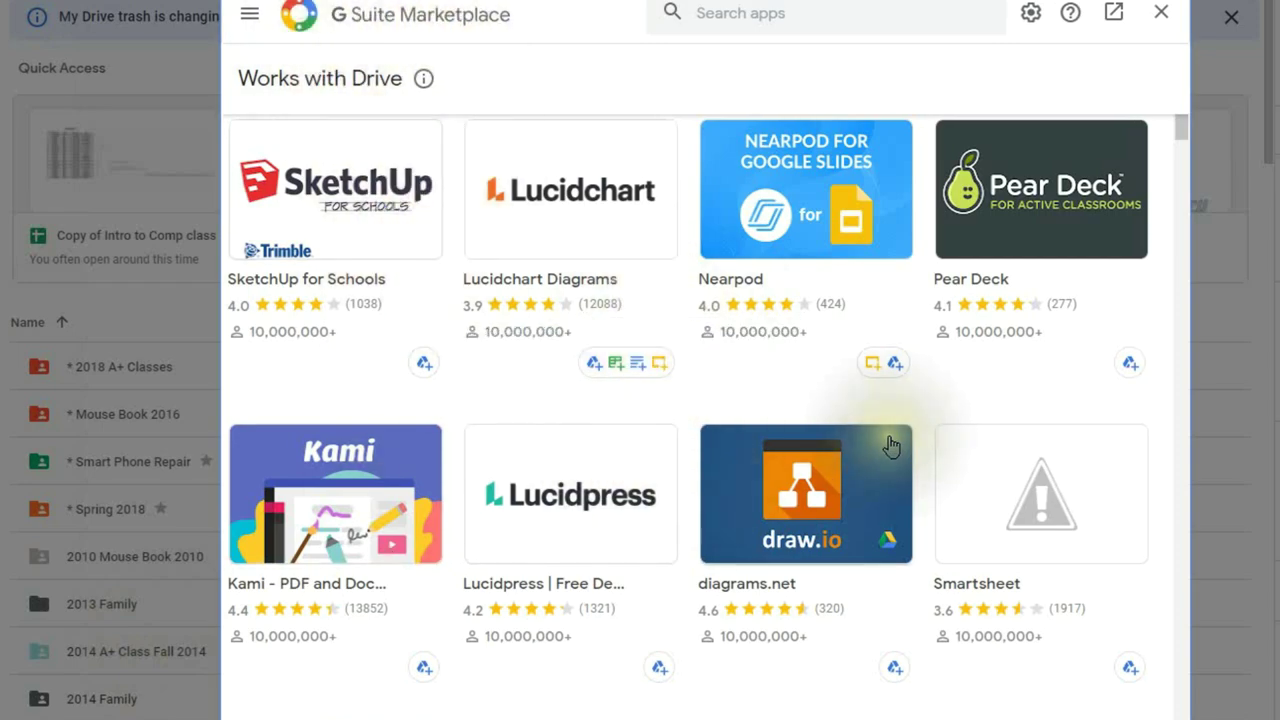
- Browse the marketplace's apps that work with Drive, looking for an image editor such as Gimp Online
scroll(891, 447, down, 20)
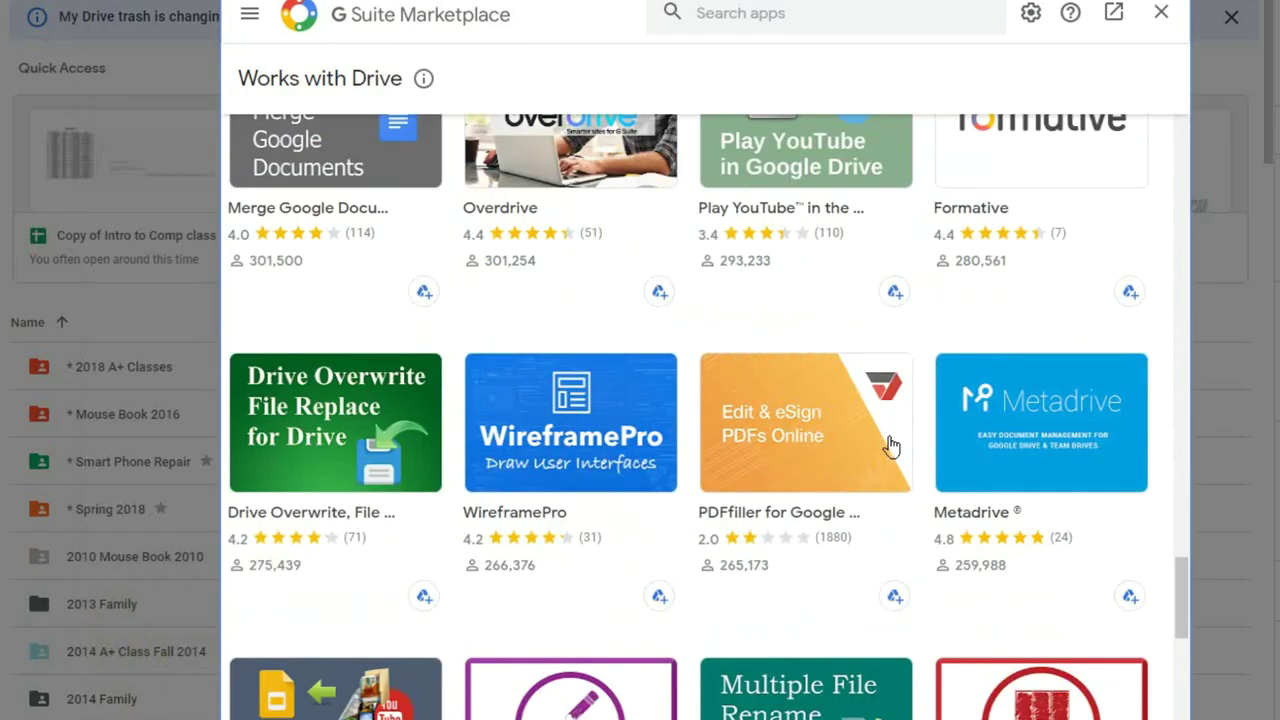
scroll(891, 447, down, 15)
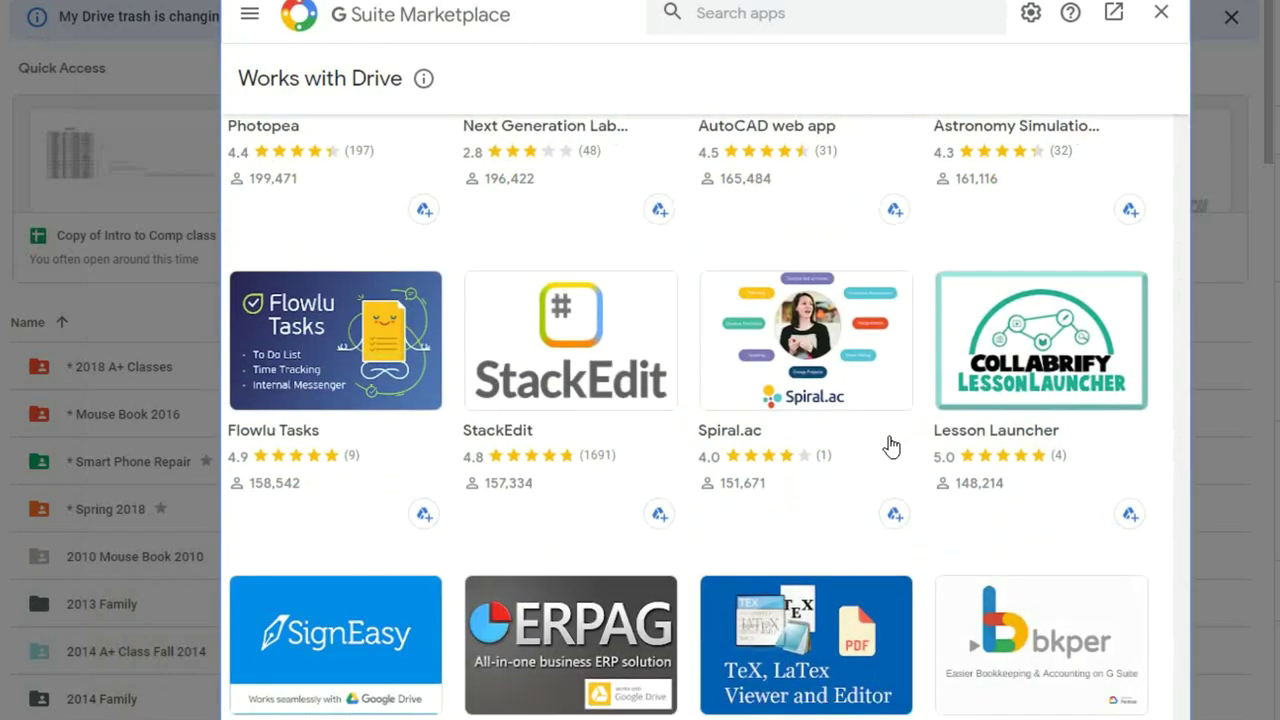
scroll(891, 447, up, 8)
scroll(863, 329, down, 4)
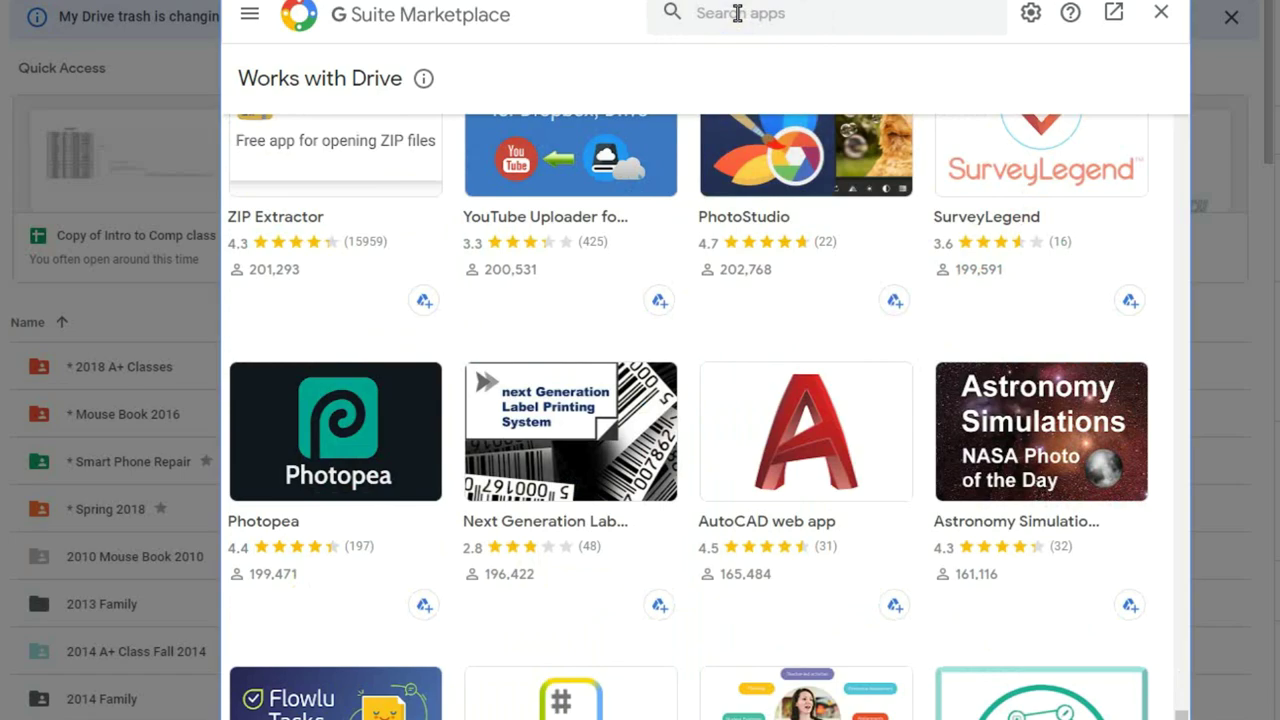
scroll(745, 386, up, 4)
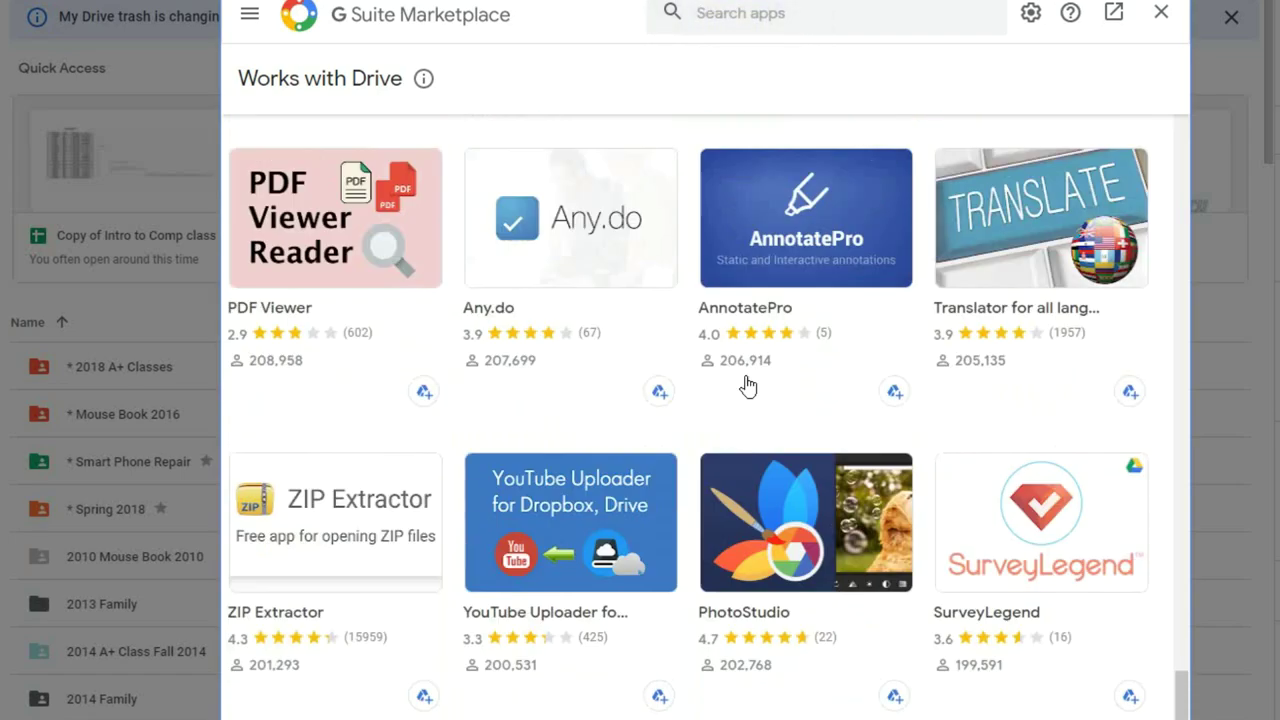
scroll(748, 386, up, 20)
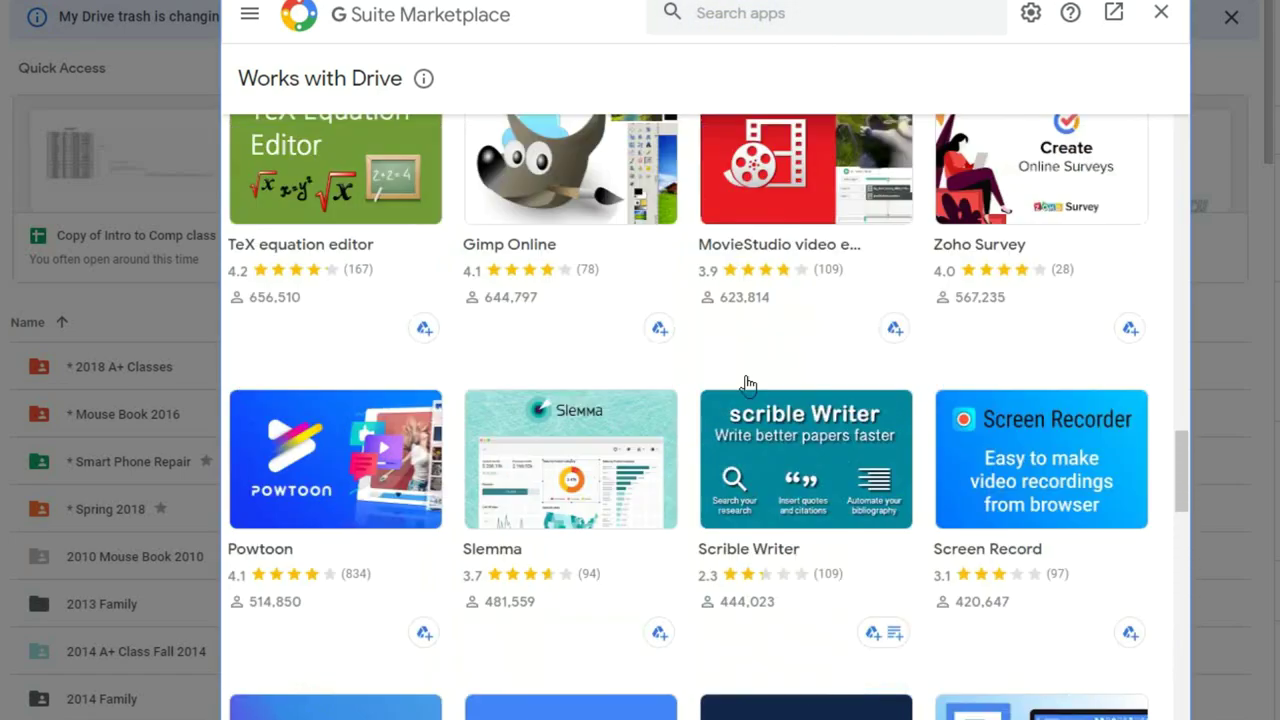
scroll(748, 386, up, 5)
scroll(748, 386, down, 4)
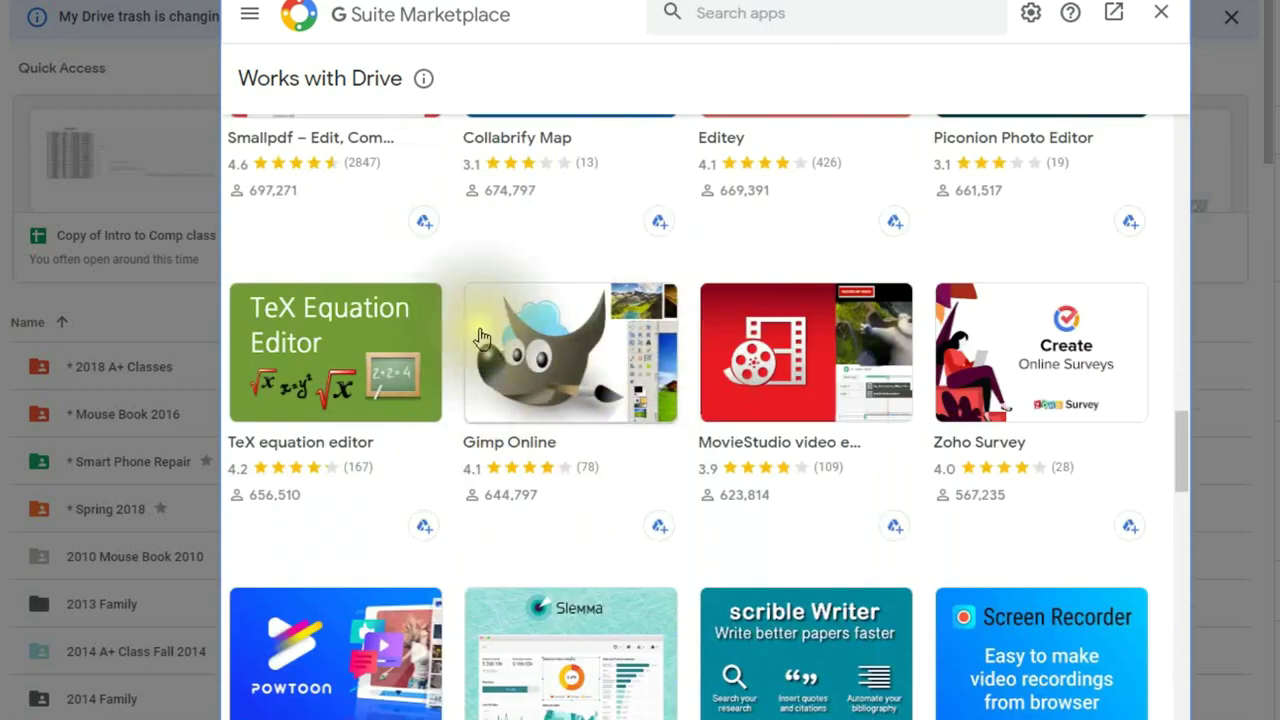
- Open the Gimp Online listing and look over its description and user reviews
click(580, 370)
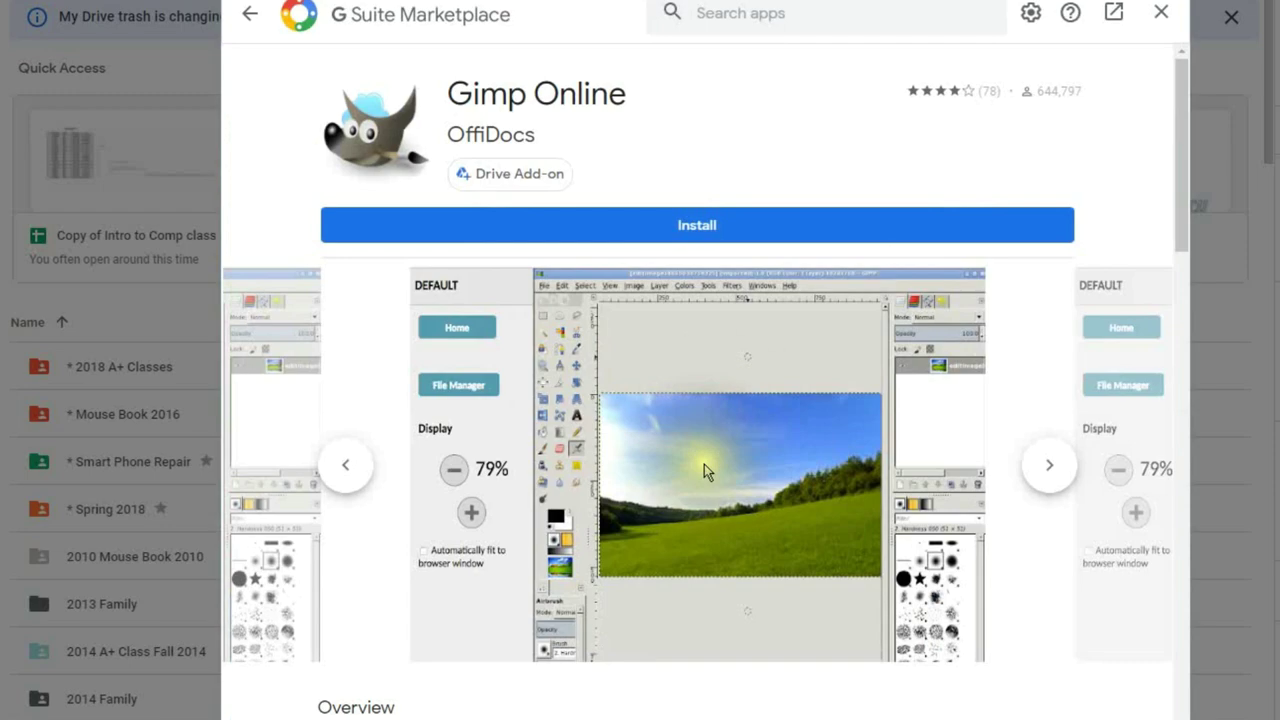
scroll(700, 463, down, 5)
scroll(749, 494, down, 4)
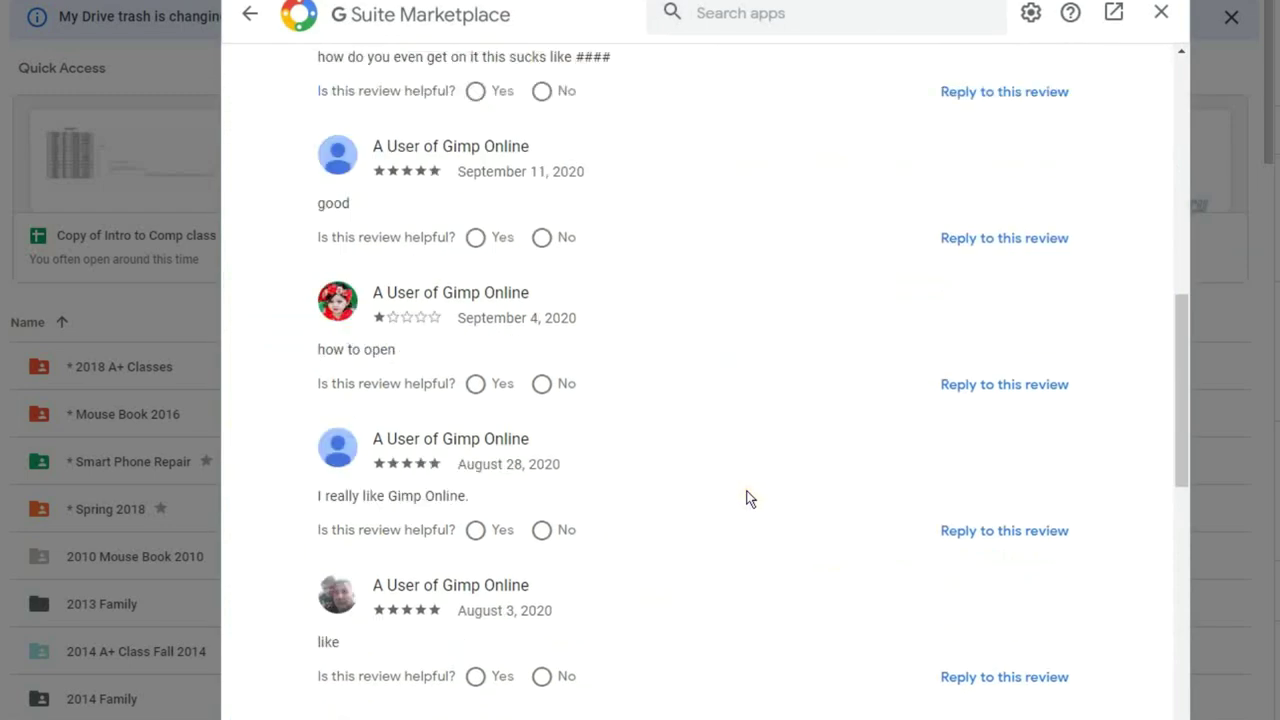
scroll(796, 535, up, 10)
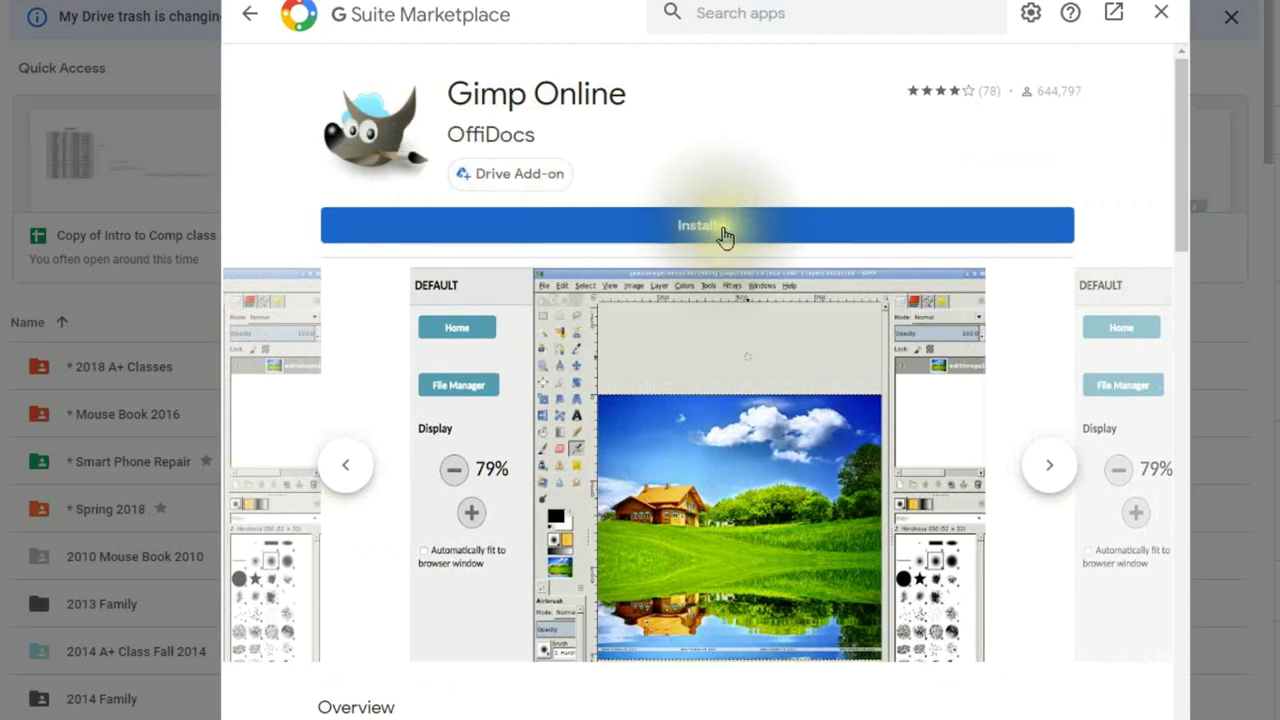
- Install Gimp Online with the requested permission, keep it as default app for files it can open, and close the marketplace
click(687, 230)
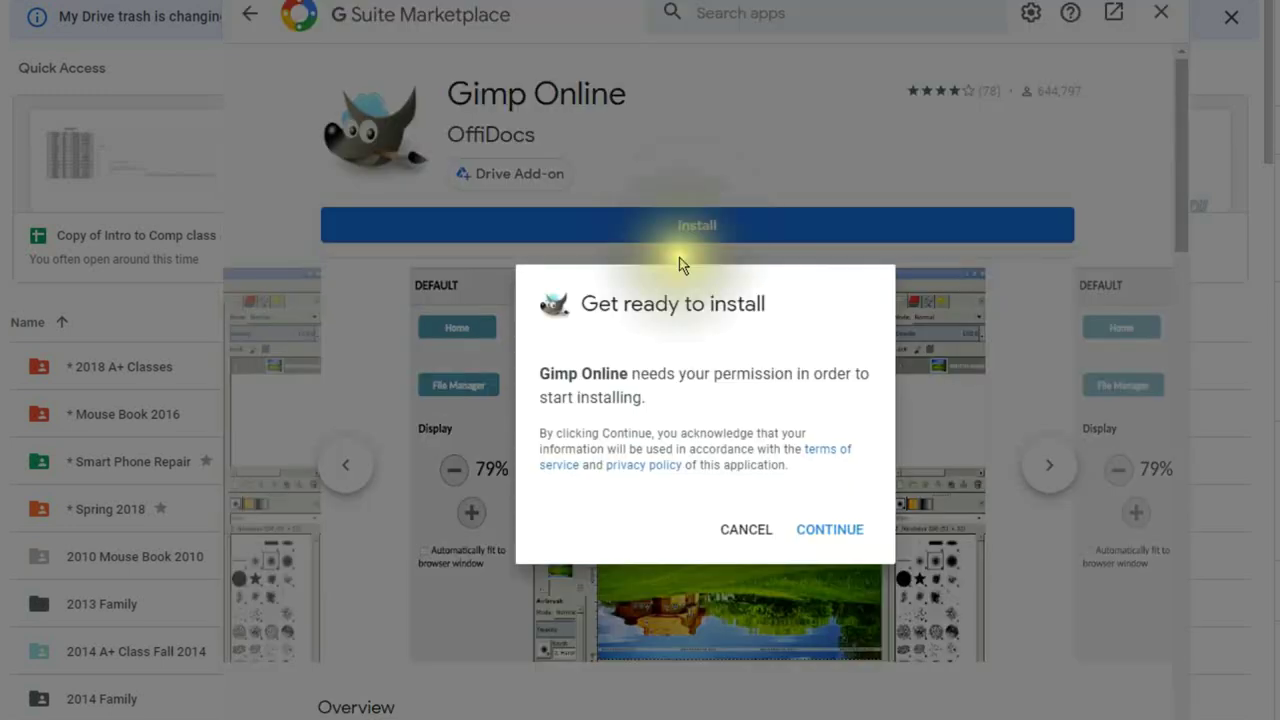
click(828, 529)
click(822, 522)
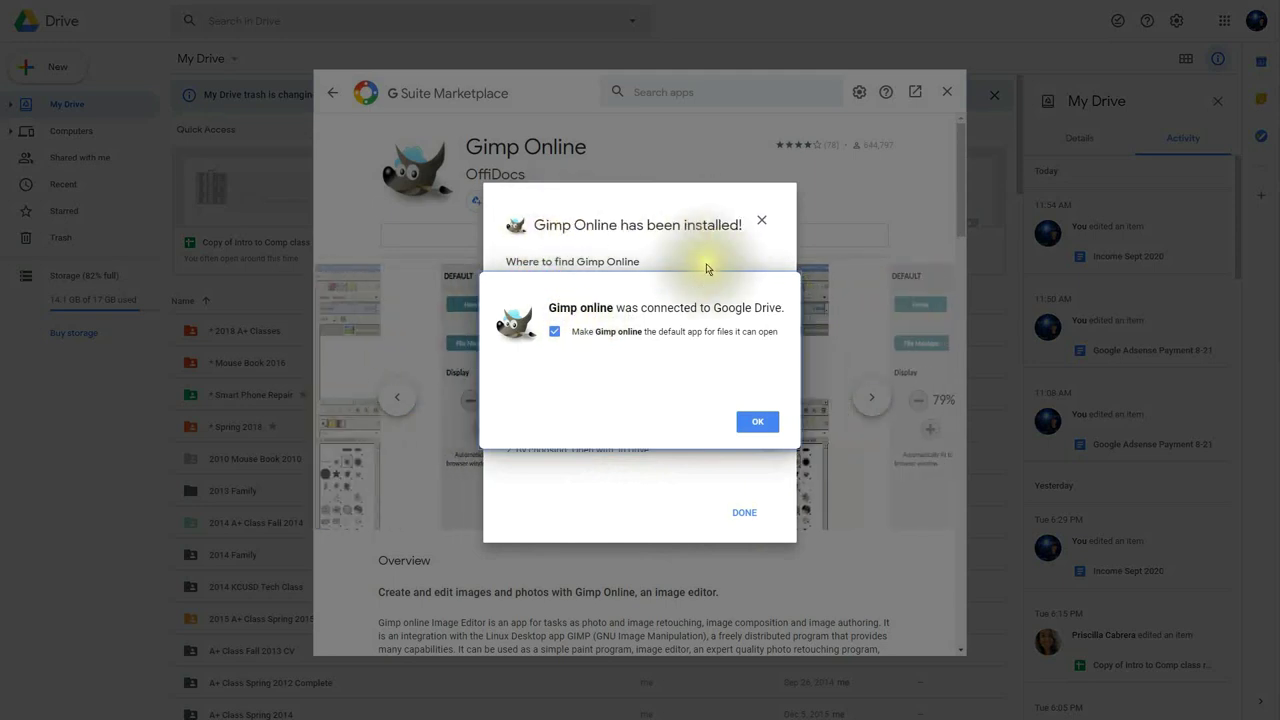
click(755, 423)
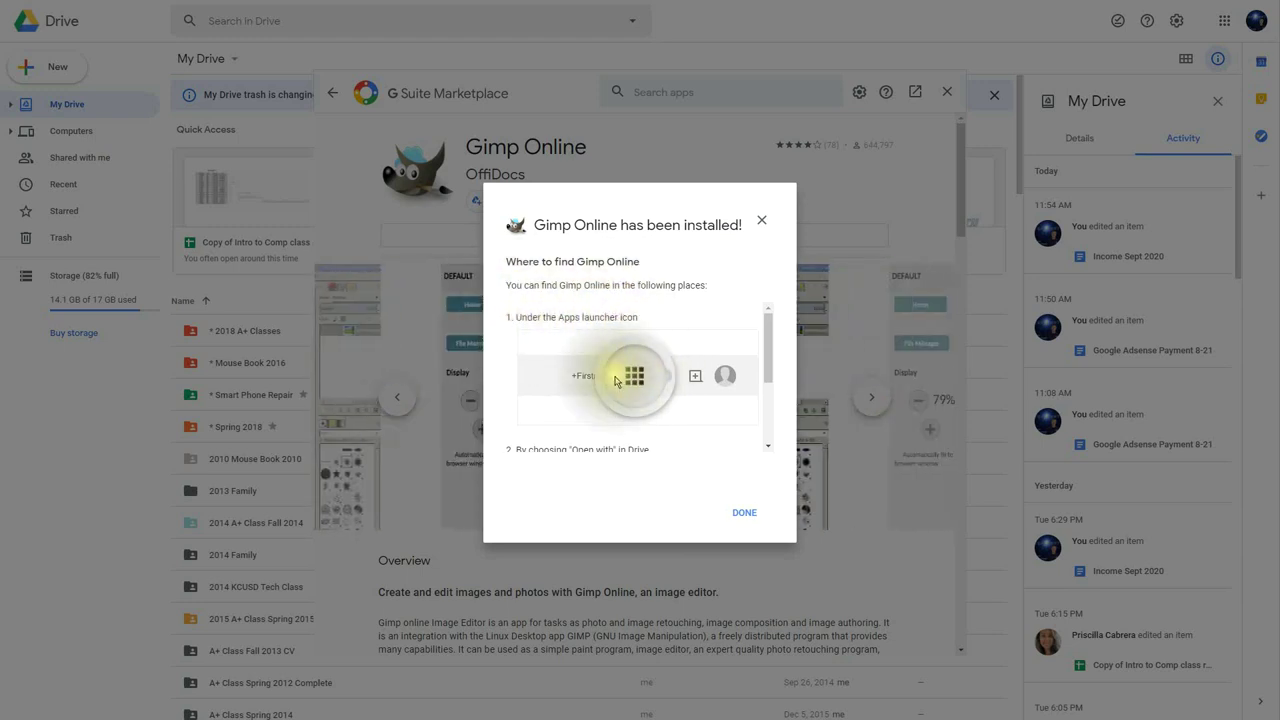
click(767, 425)
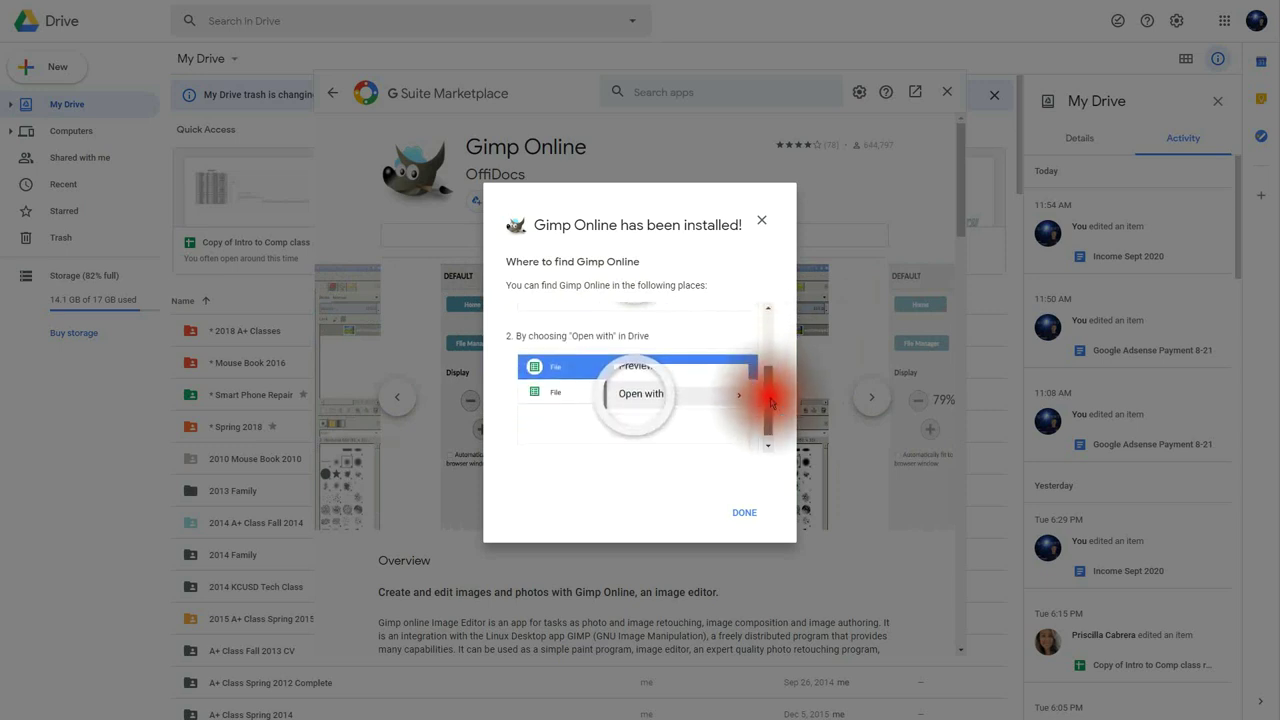
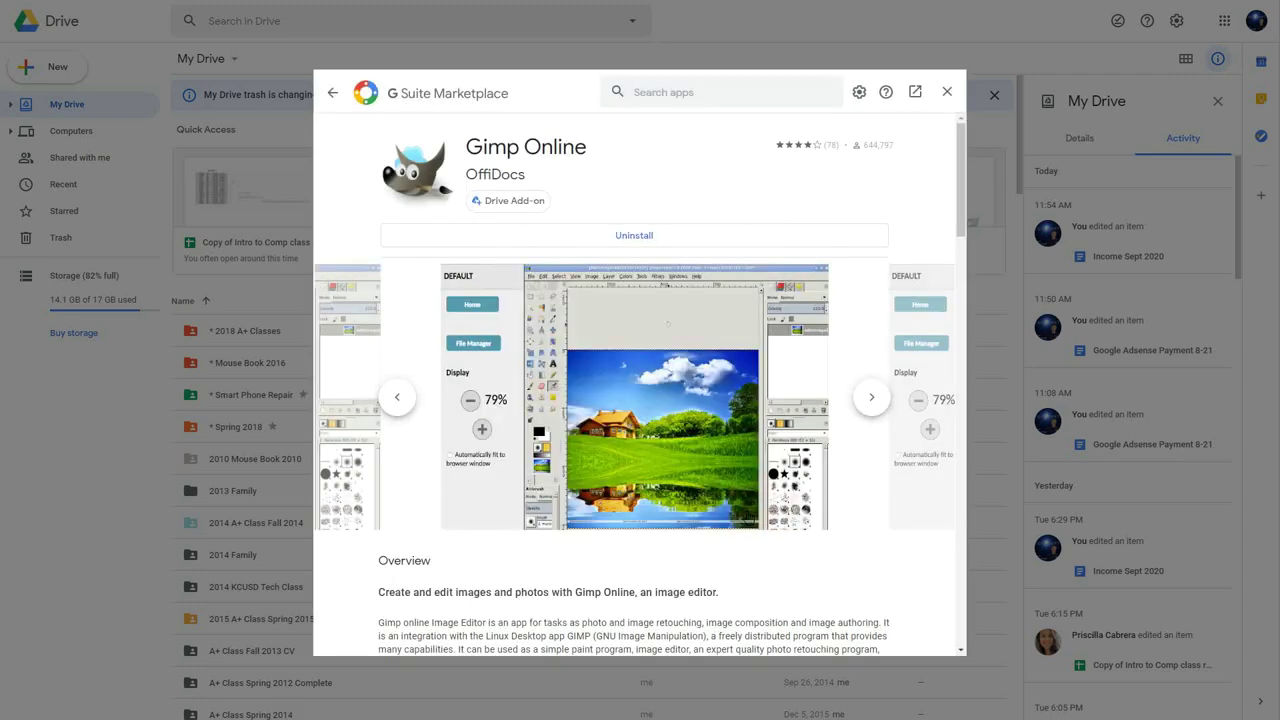
click(946, 91)
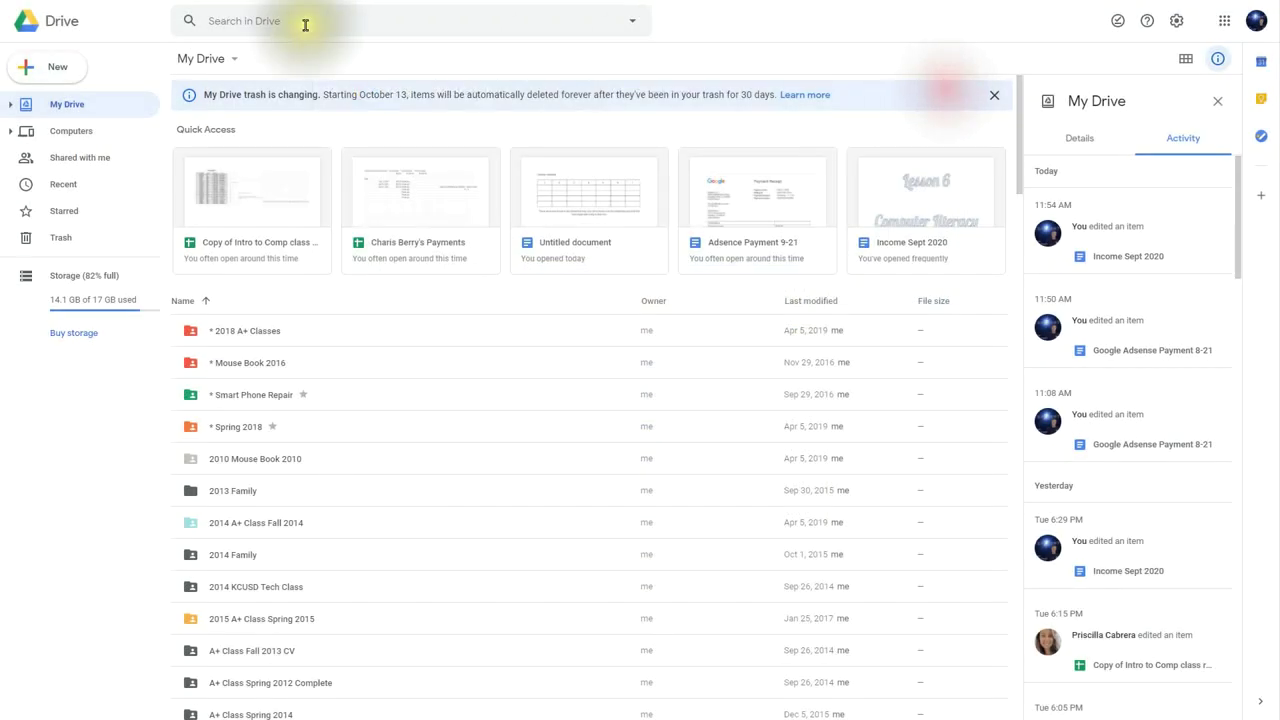
- Find Gimp online among the additional apps offered for creating new Drive items
click(35, 67)
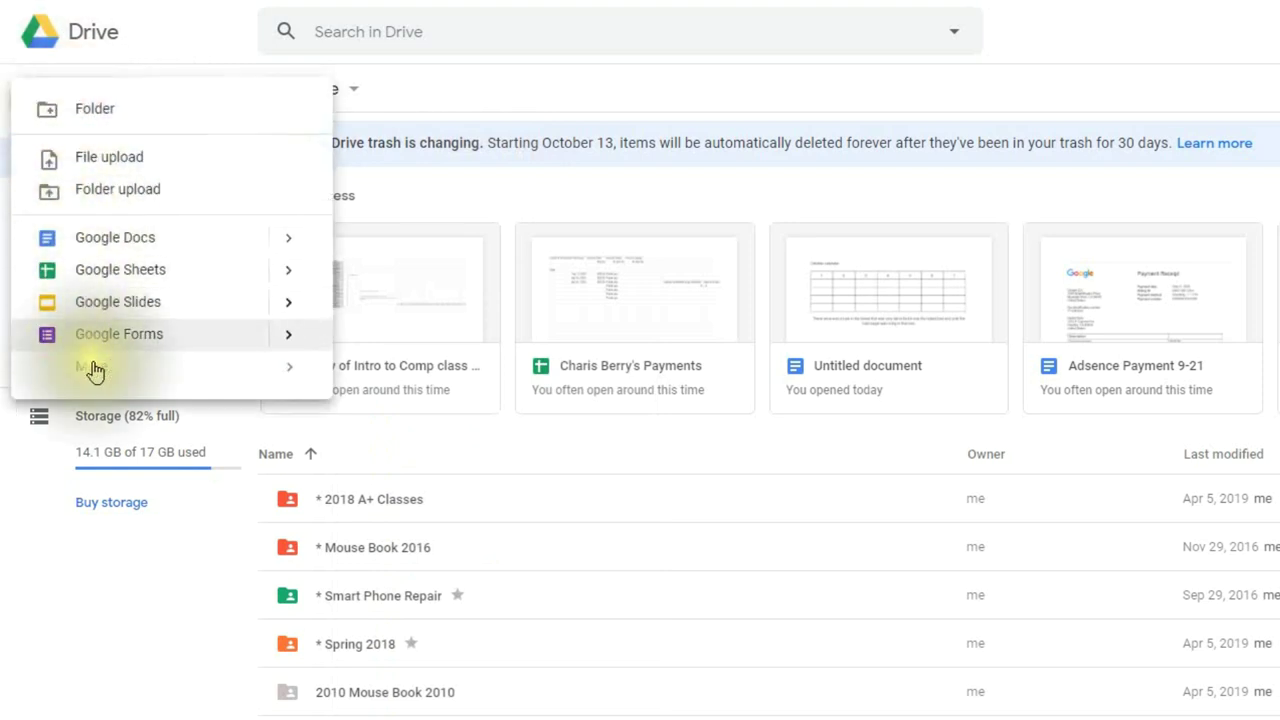
mouse_move(96, 381)
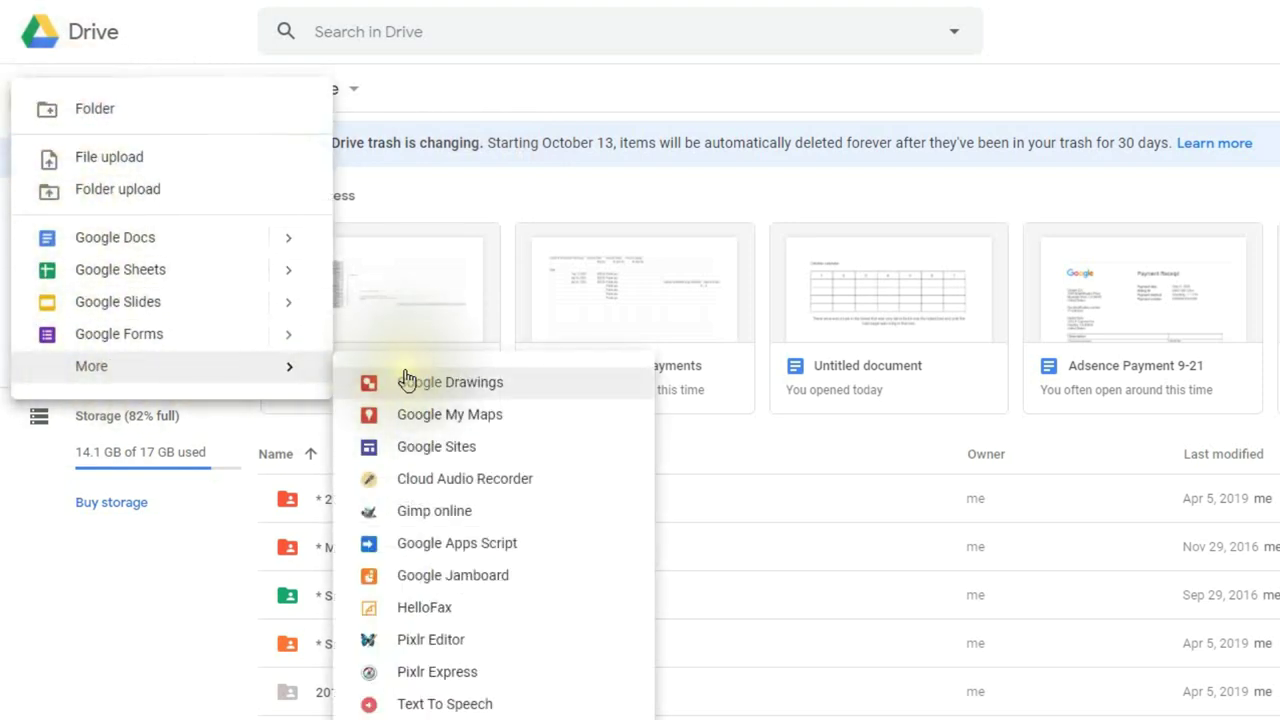
click(460, 527)
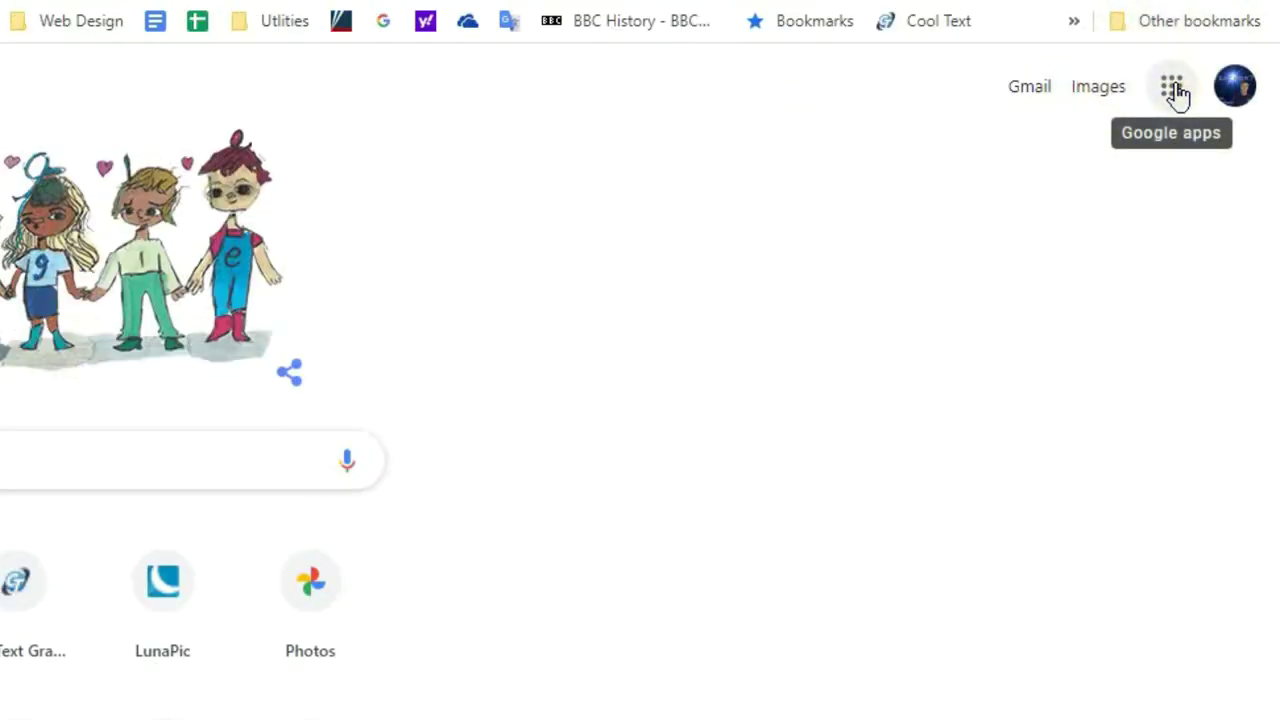
- Locate Gimp Online in the Google apps launcher on a new browser tab
click(1174, 90)
scroll(1150, 420, down, 3)
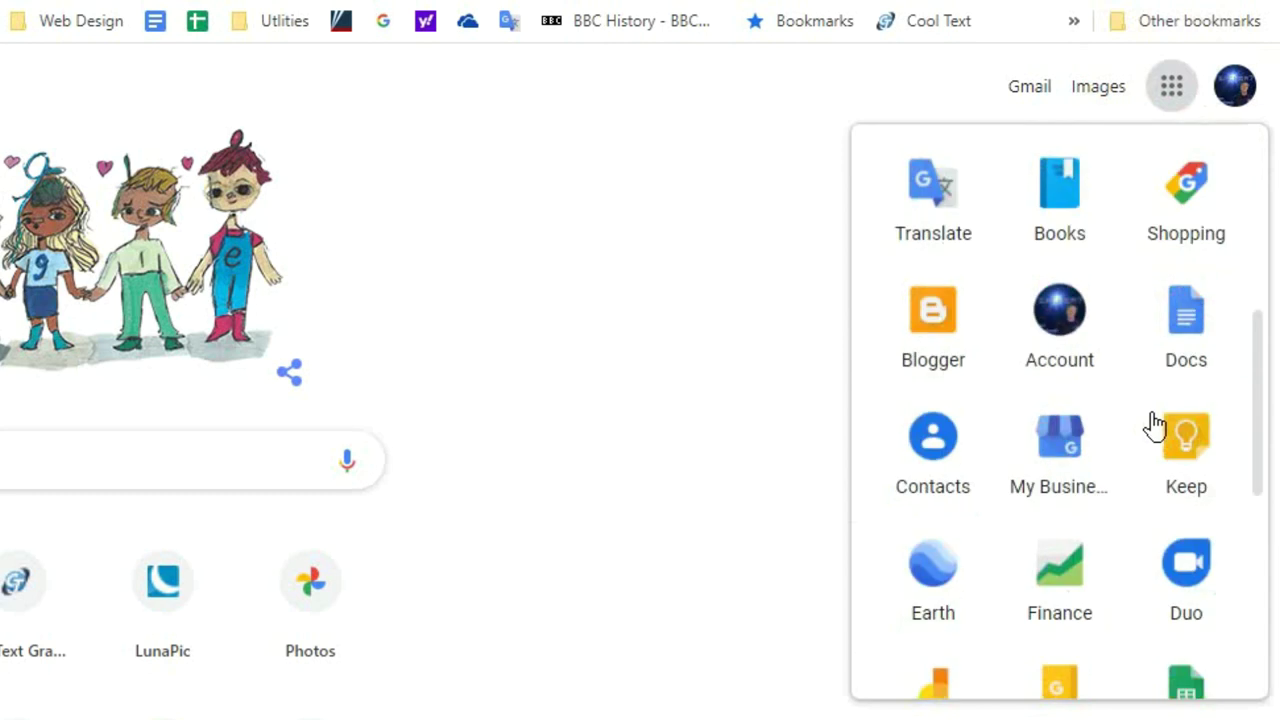
scroll(1155, 425, down, 5)
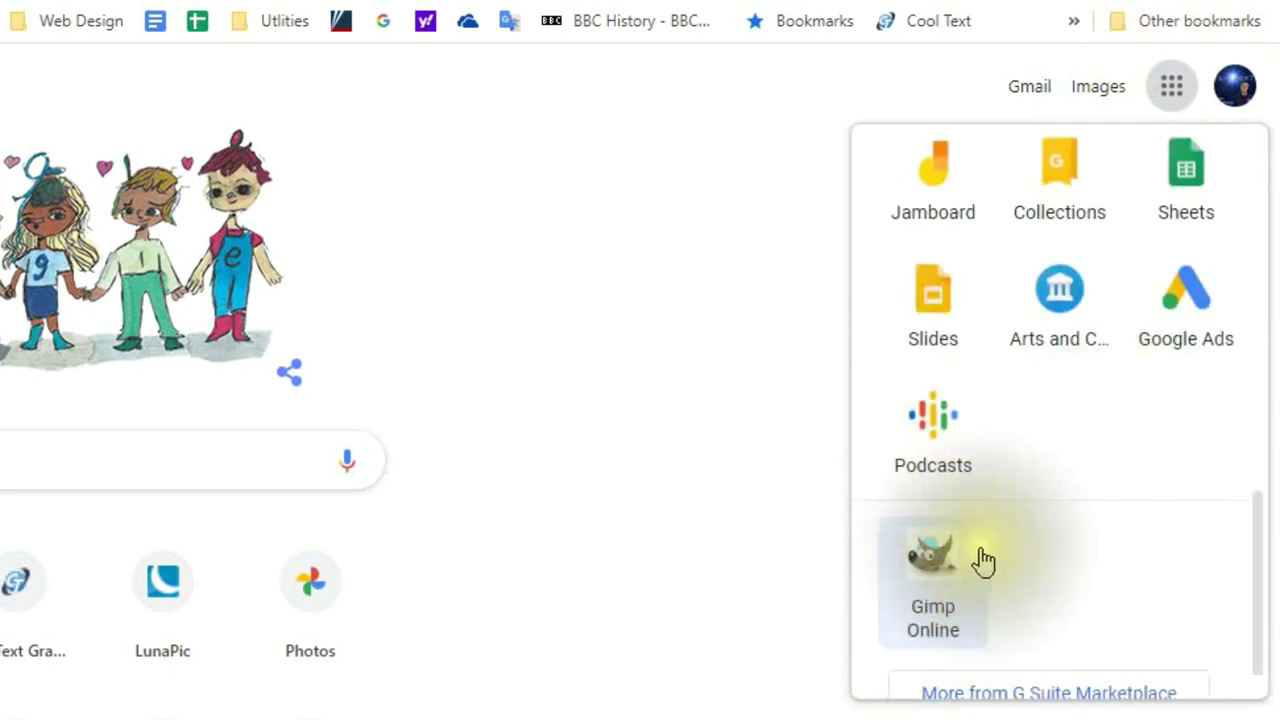
drag(971, 571, 914, 537)
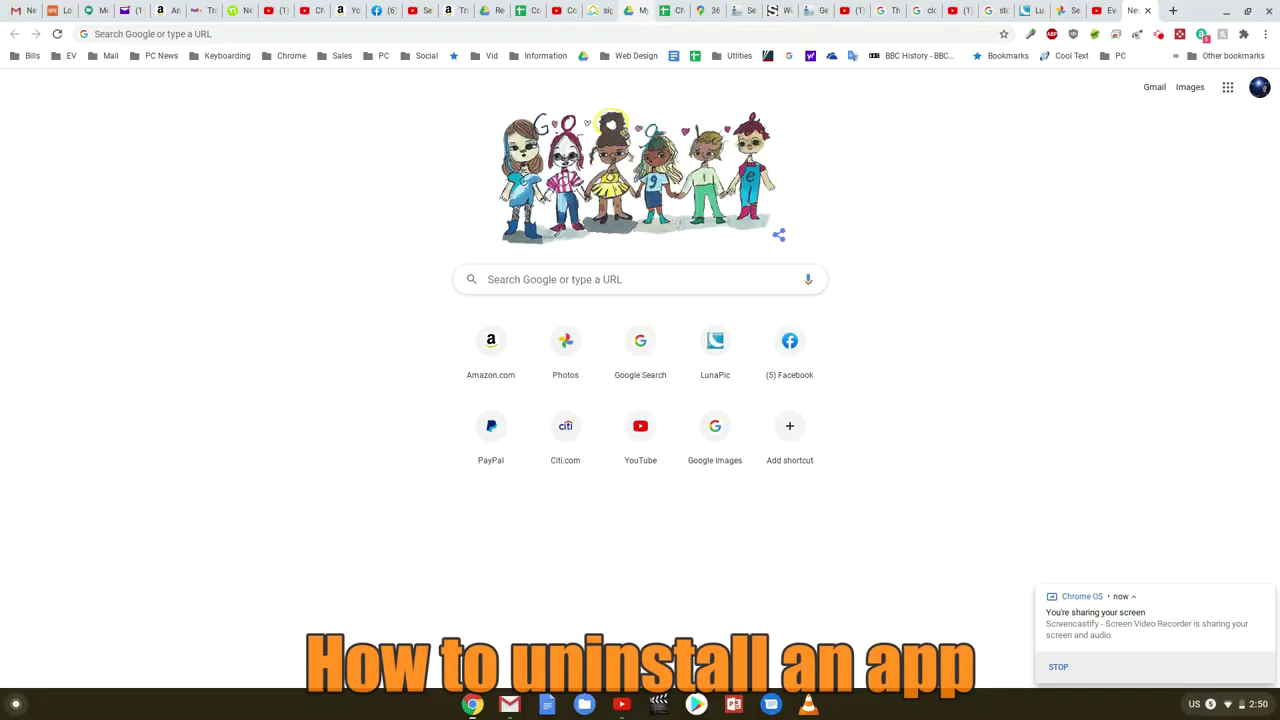
- Find GIMP on rollApp in the Chromebook's full app list and choose to uninstall it
click(15, 705)
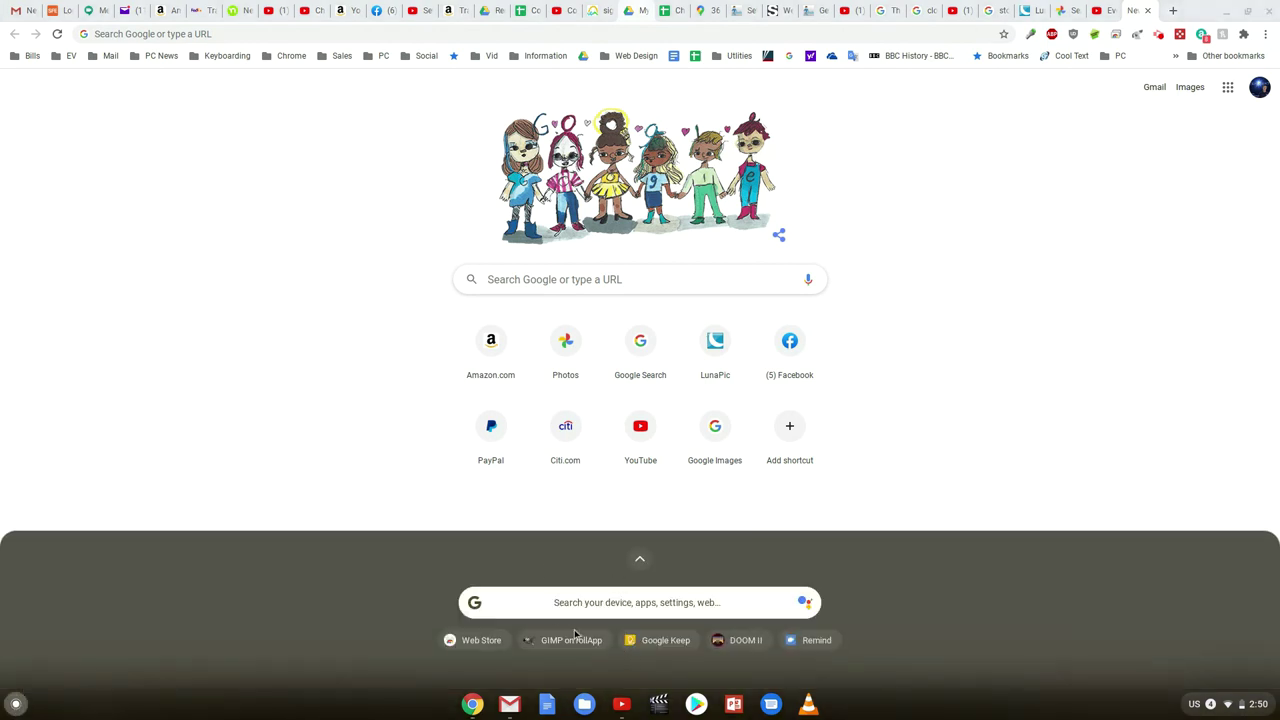
click(641, 563)
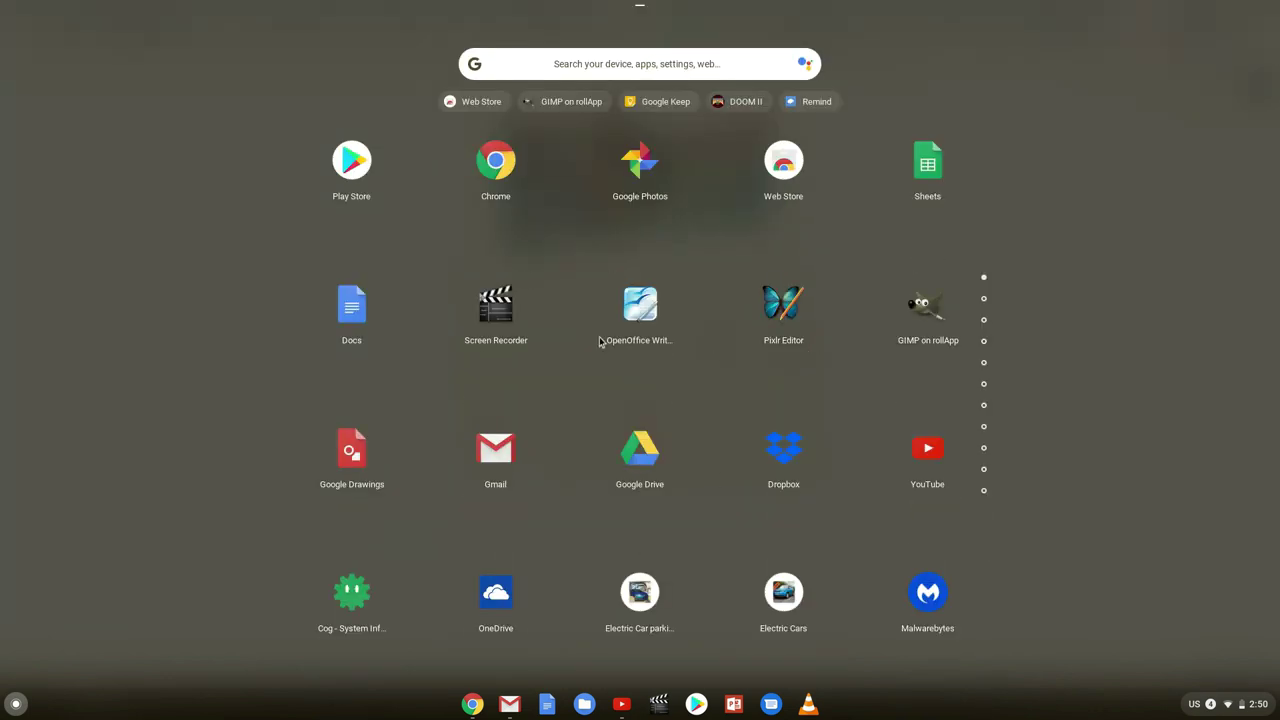
right_click(925, 322)
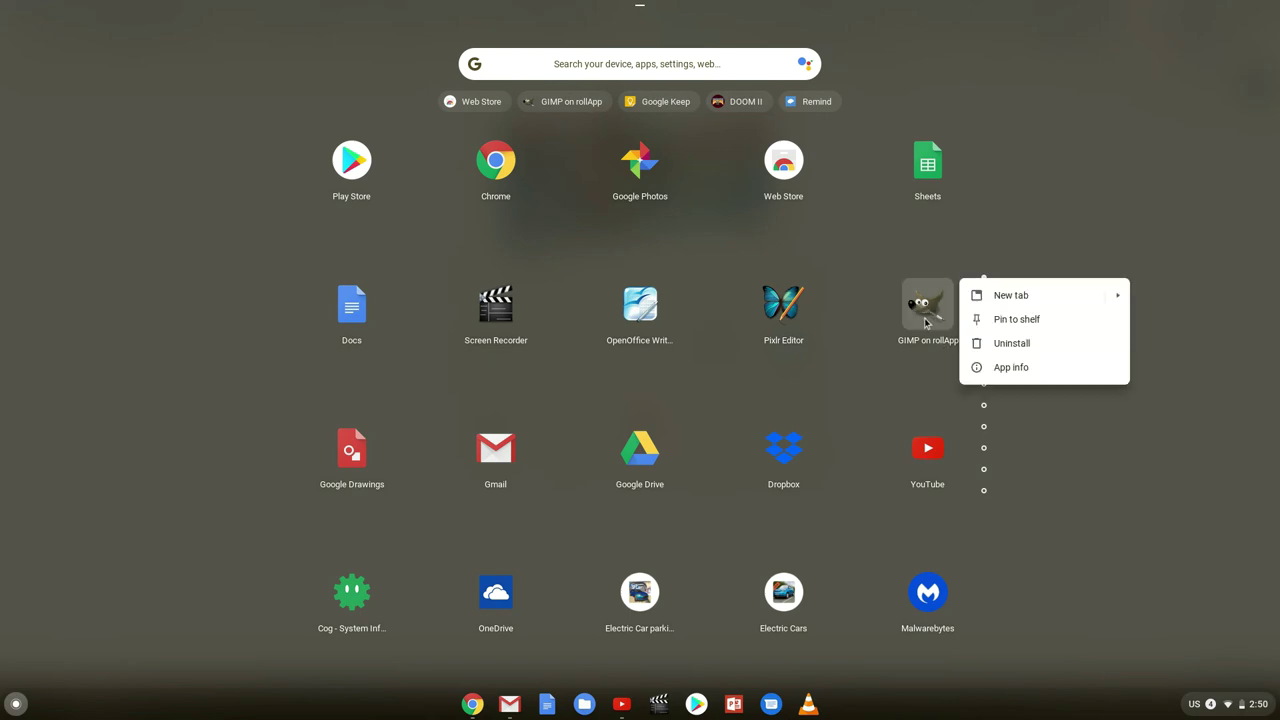
click(1006, 344)
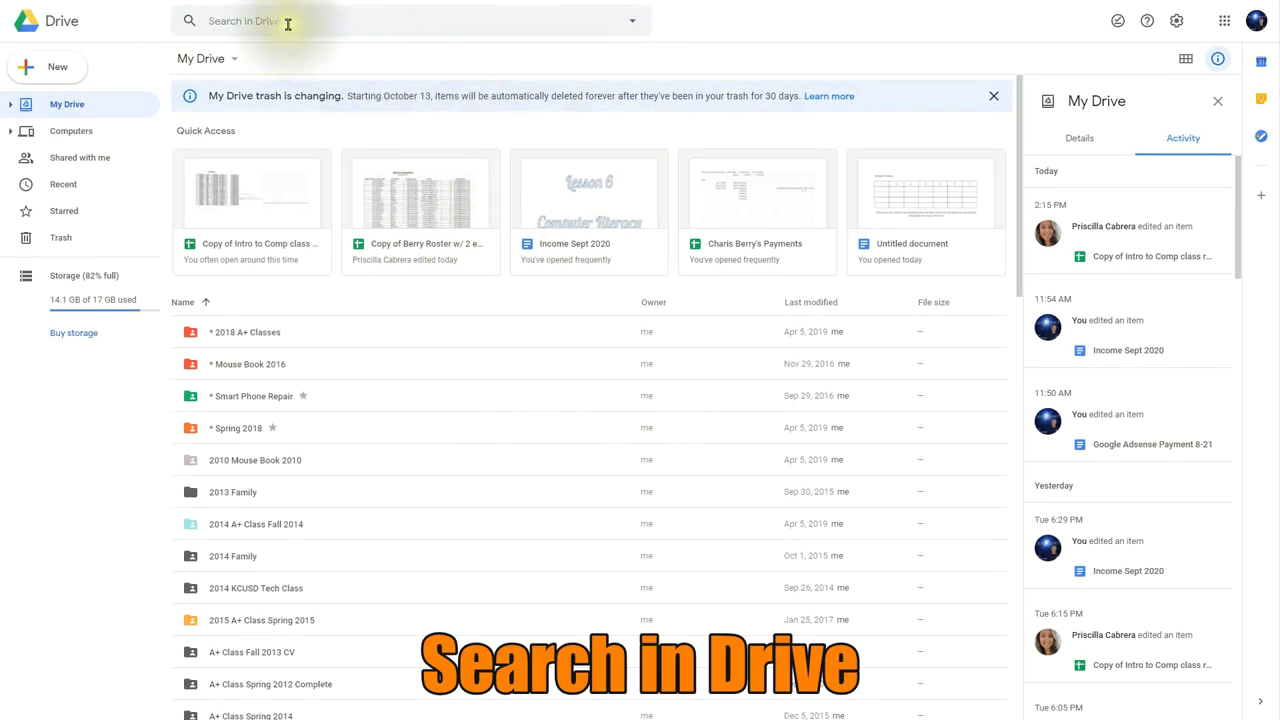
- Search Google Drive for "lesson 5"
click(219, 23)
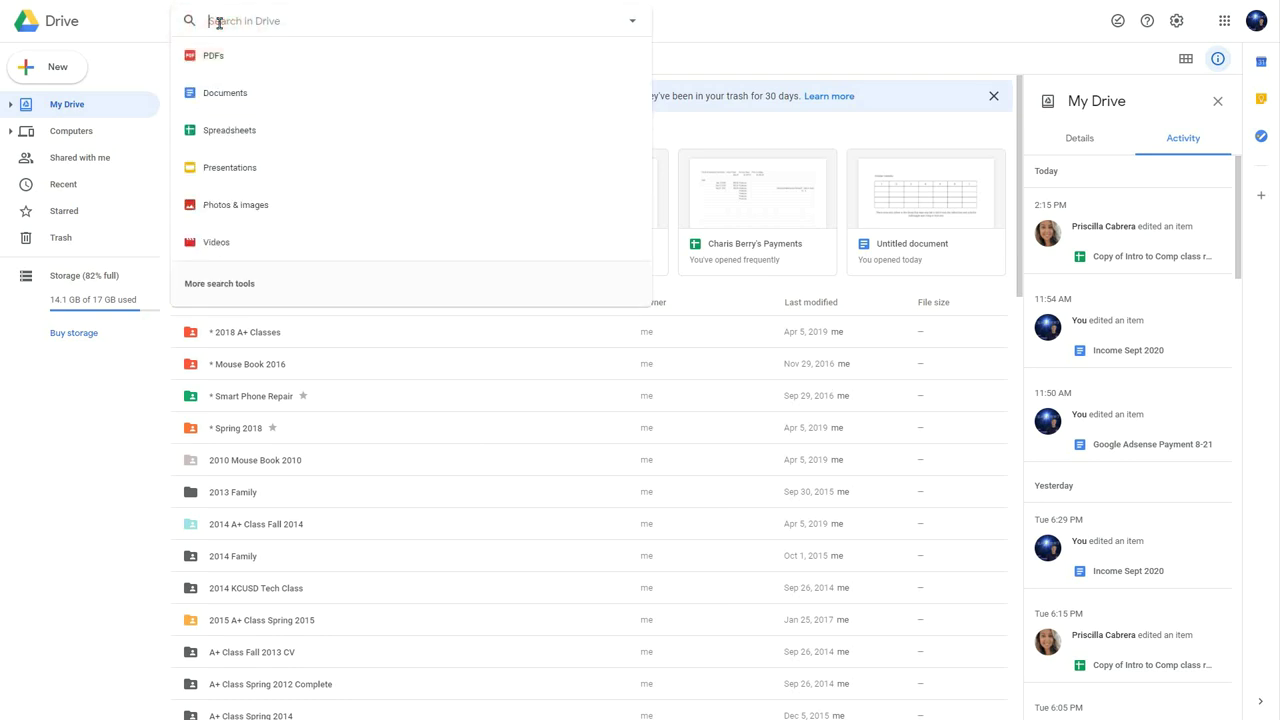
text(les)
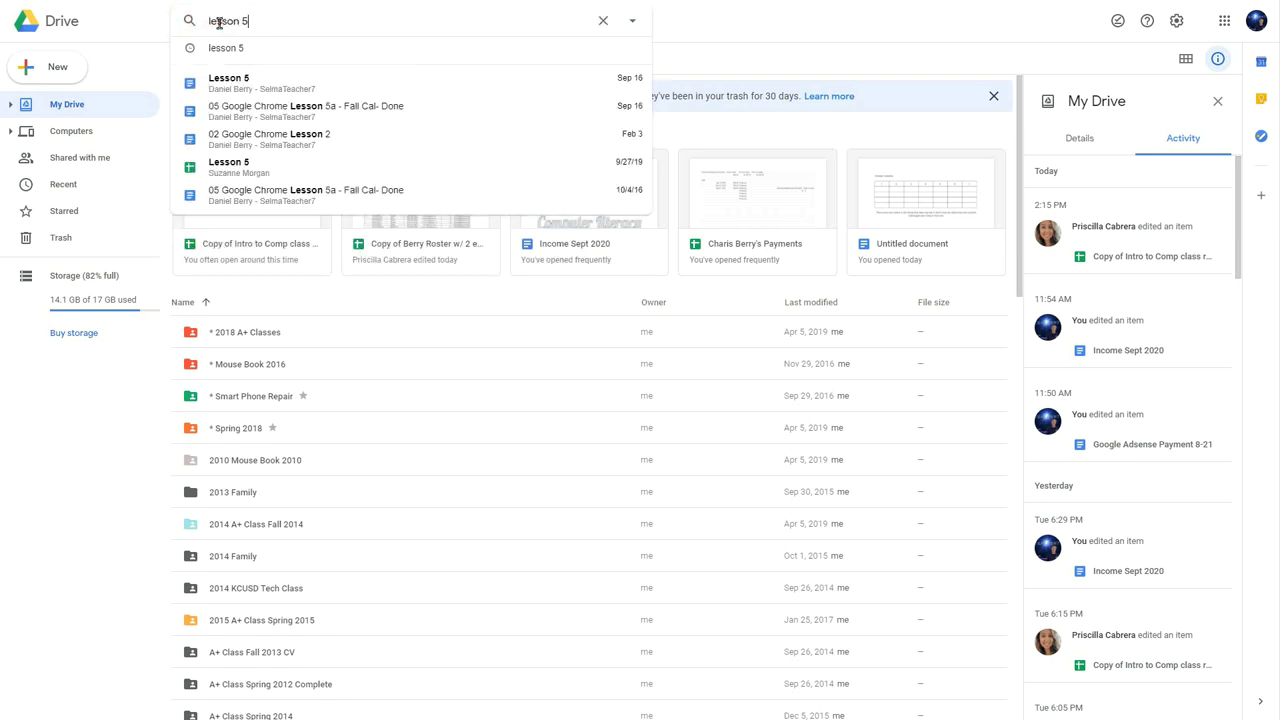
text(son 5)
key(Return)
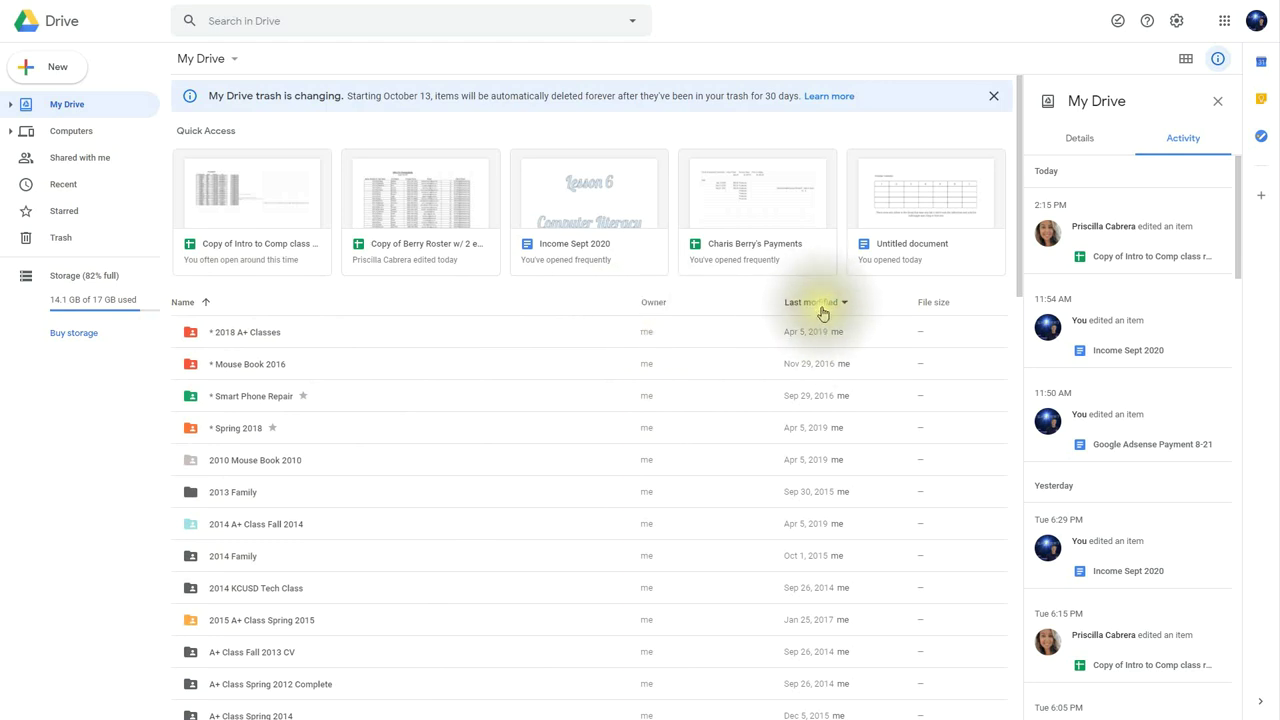
- Sort the My Drive items by name in descending order and return them to ascending order, looking through the folders
click(206, 303)
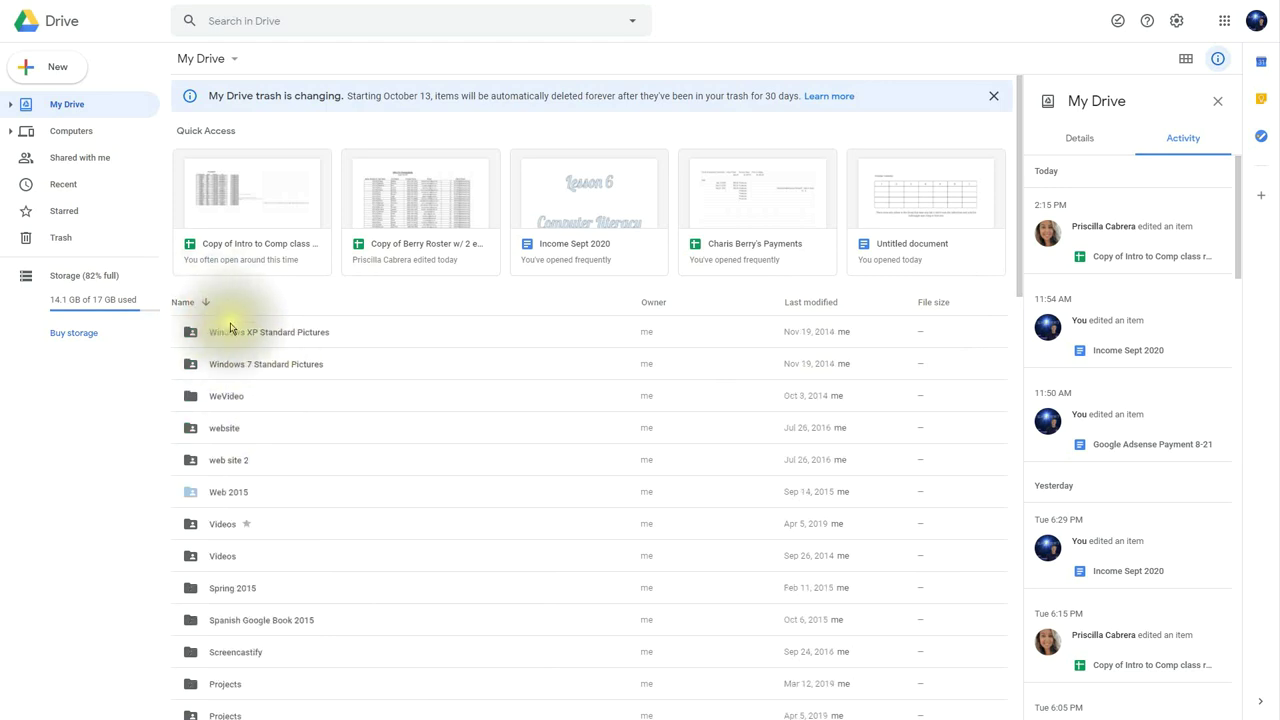
scroll(226, 317, down, 2)
scroll(223, 297, up, 2)
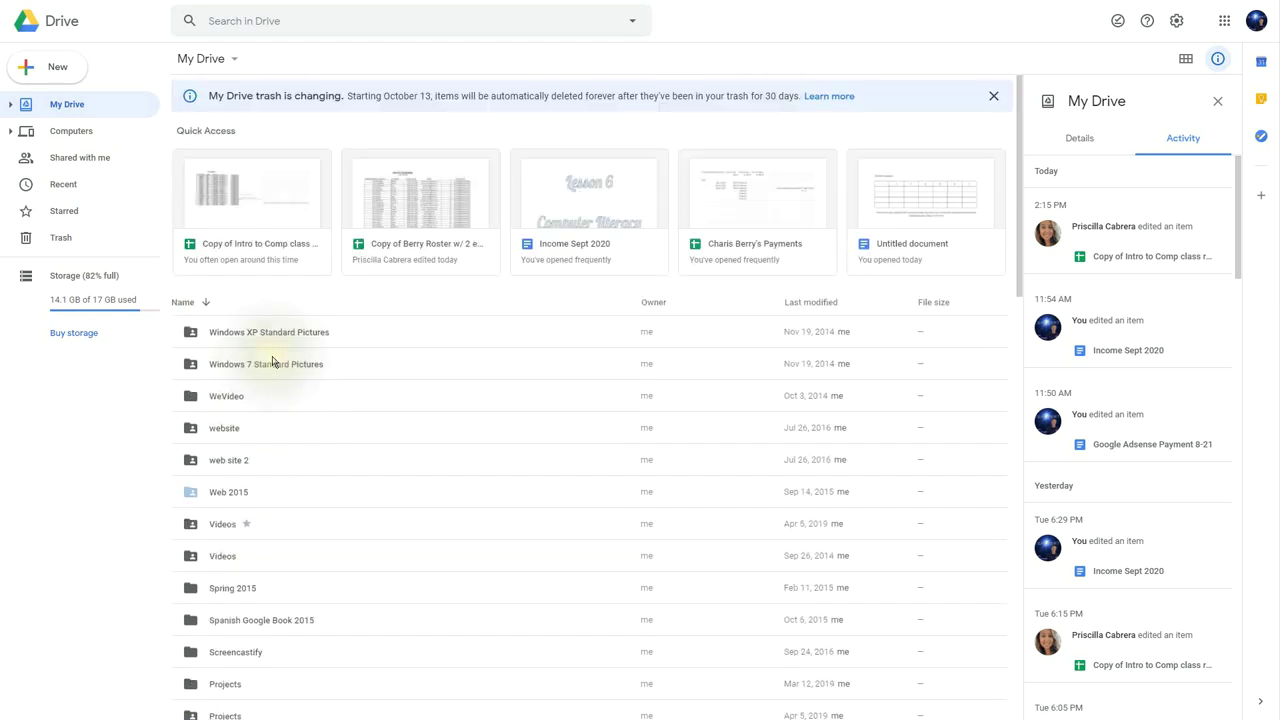
click(206, 301)
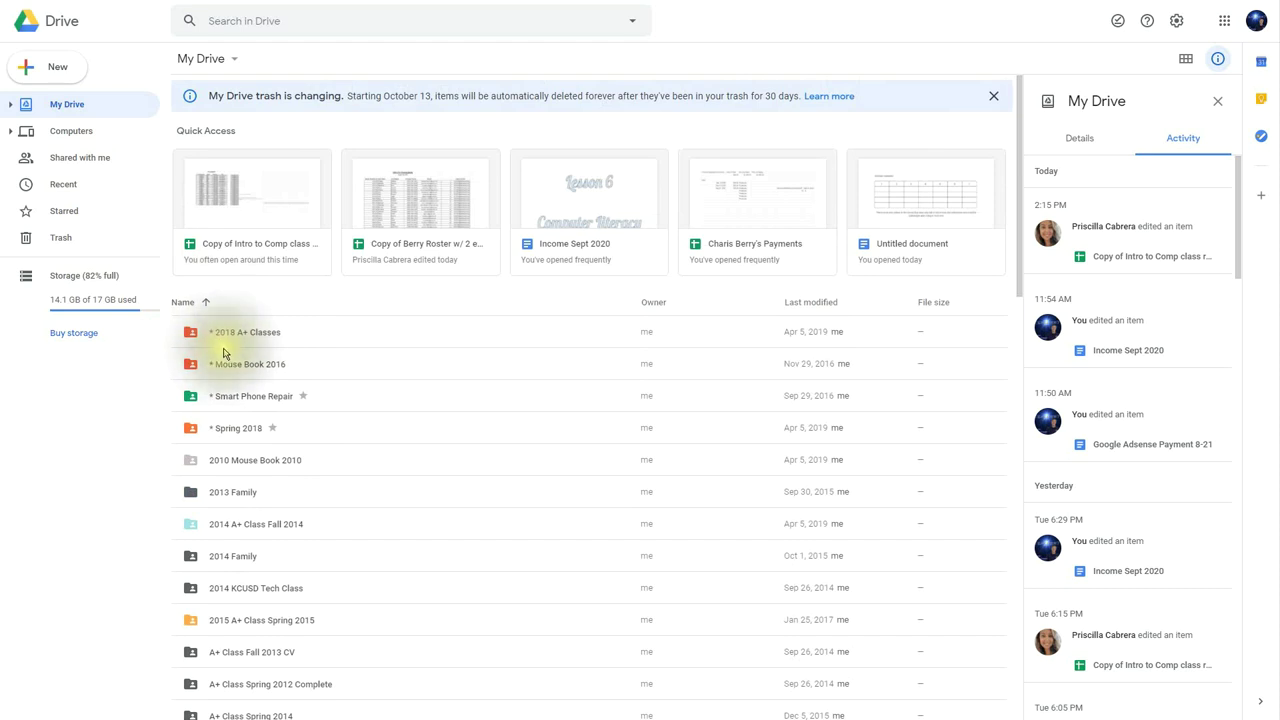
scroll(200, 503, down, 2)
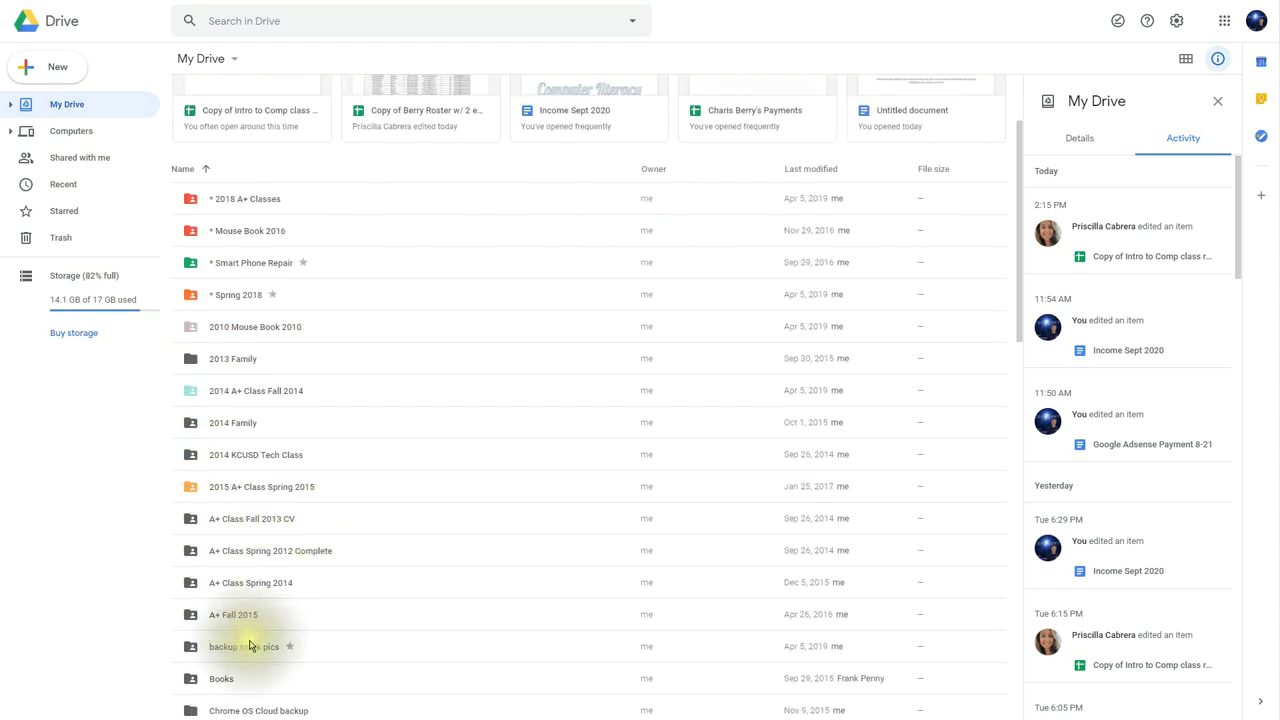
scroll(255, 644, down, 3)
scroll(253, 642, up, 5)
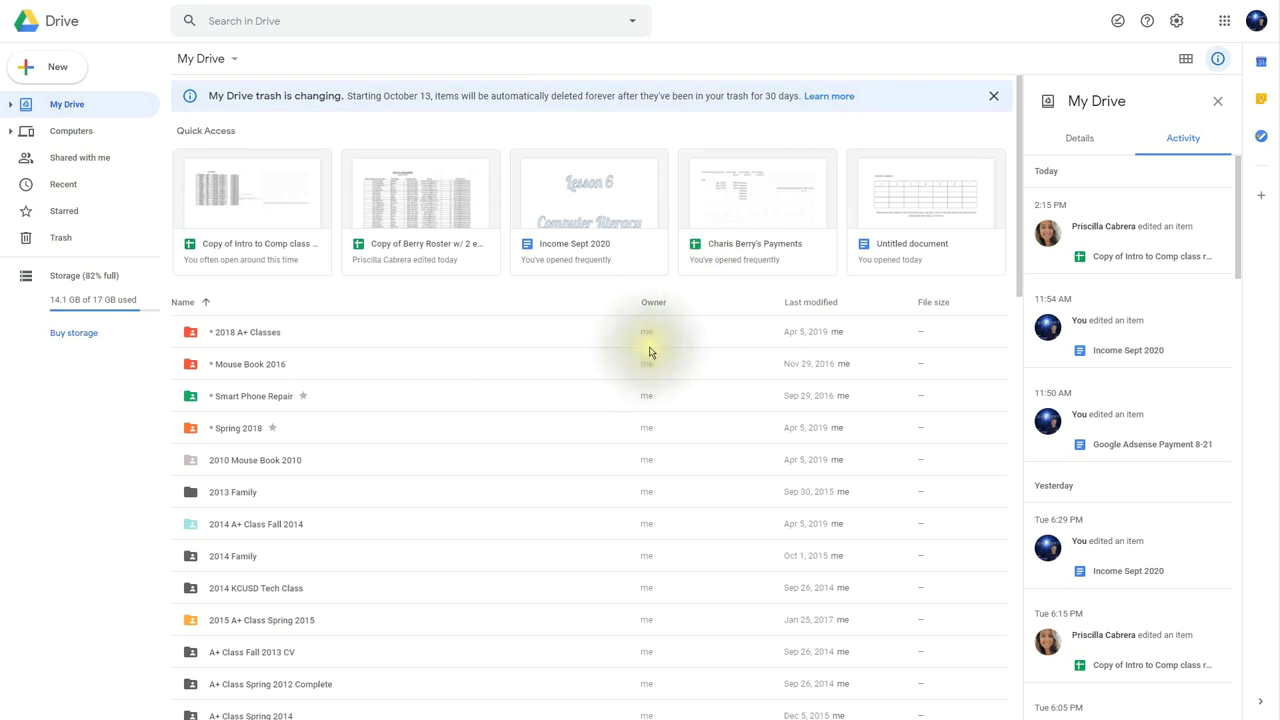
- Check the modified-date options and sort the My Drive items by last modified, newest first
click(840, 303)
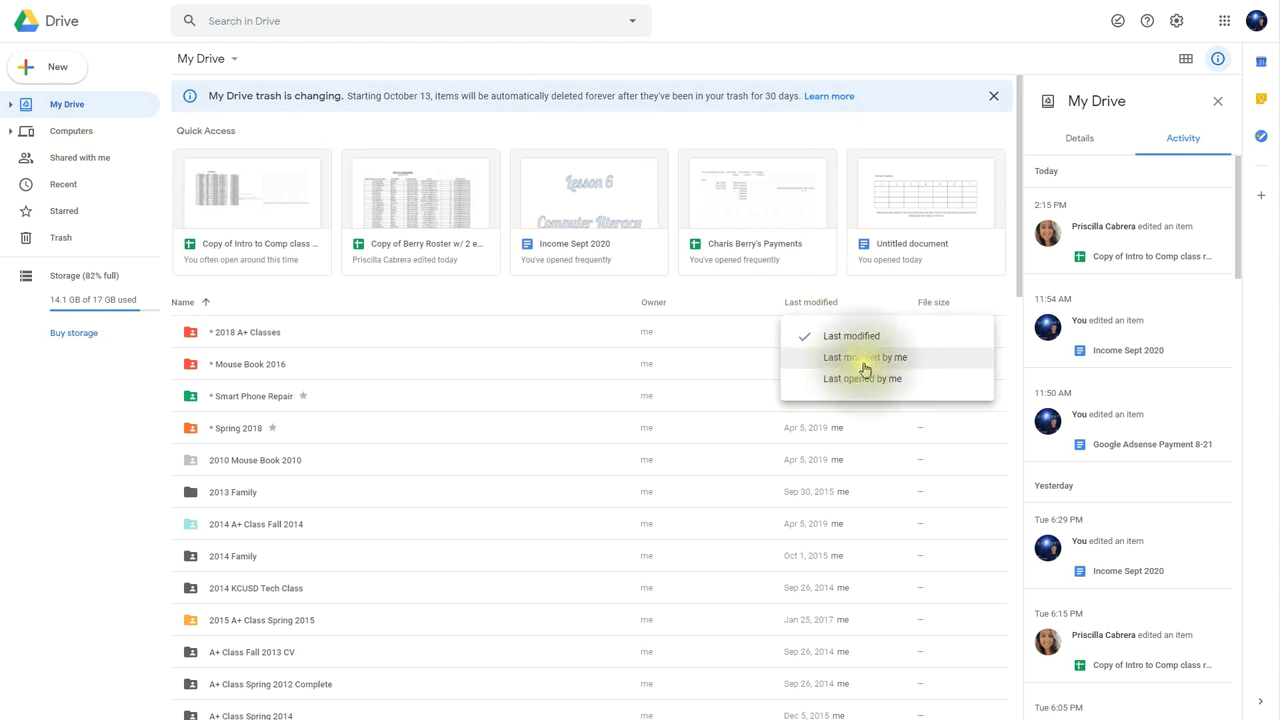
click(866, 298)
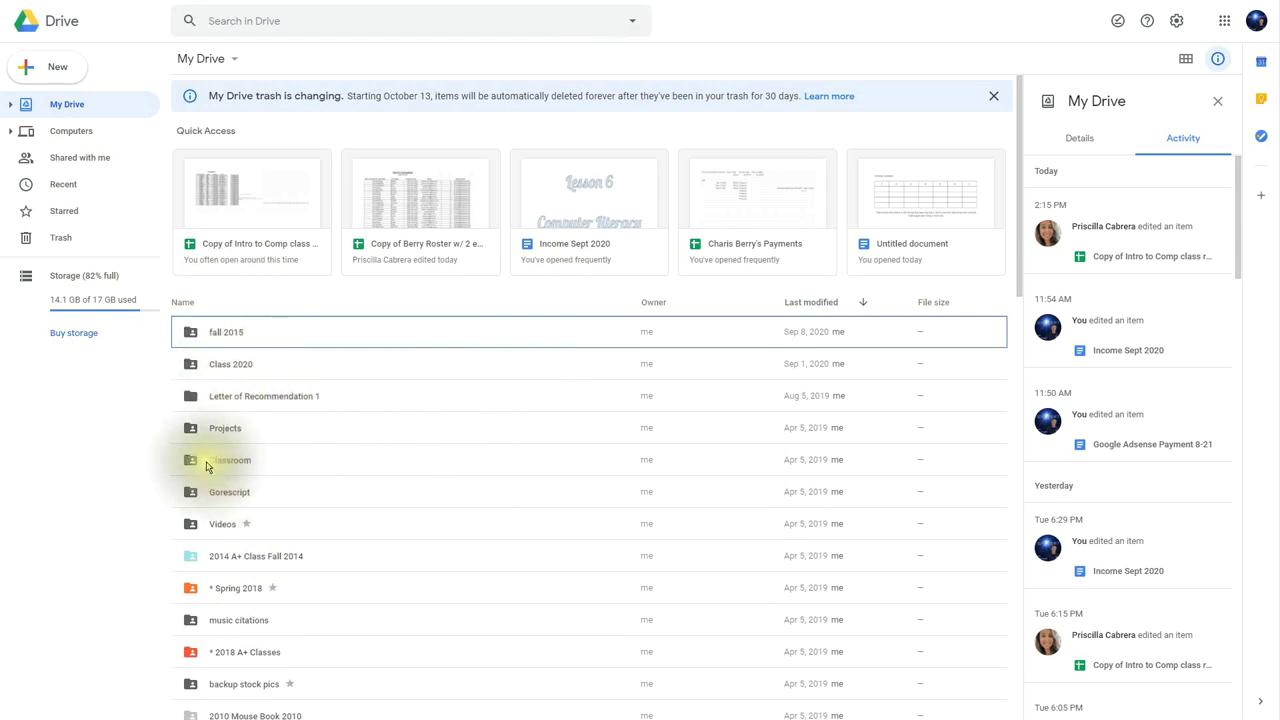
- Bring up the available actions for the Projects folder and look them over, including the colour change option
right_click(192, 430)
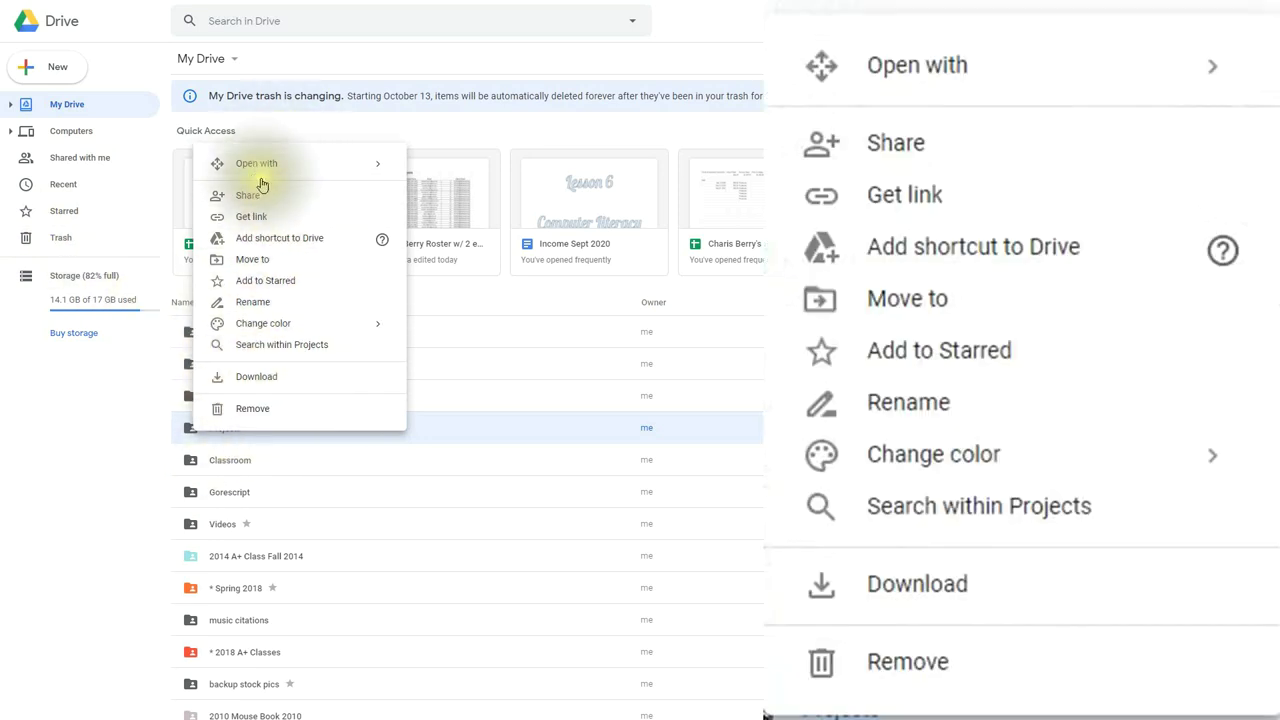
mouse_move(247, 164)
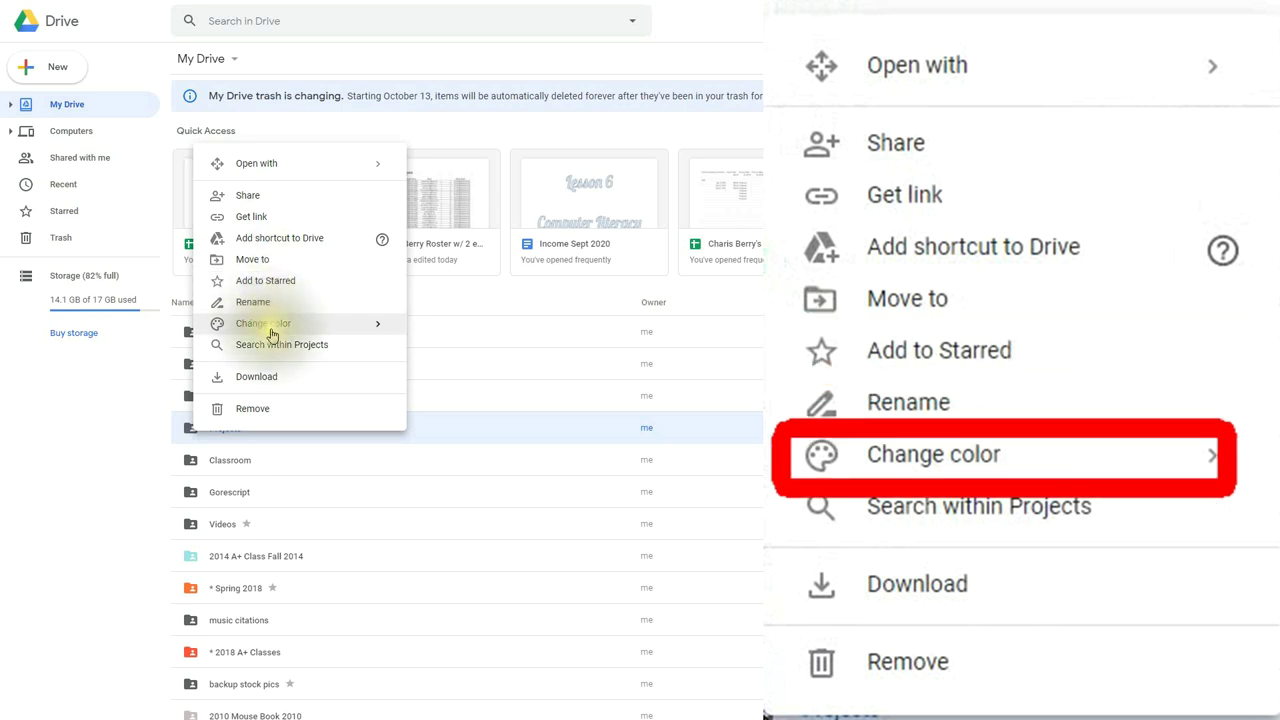
mouse_move(310, 323)
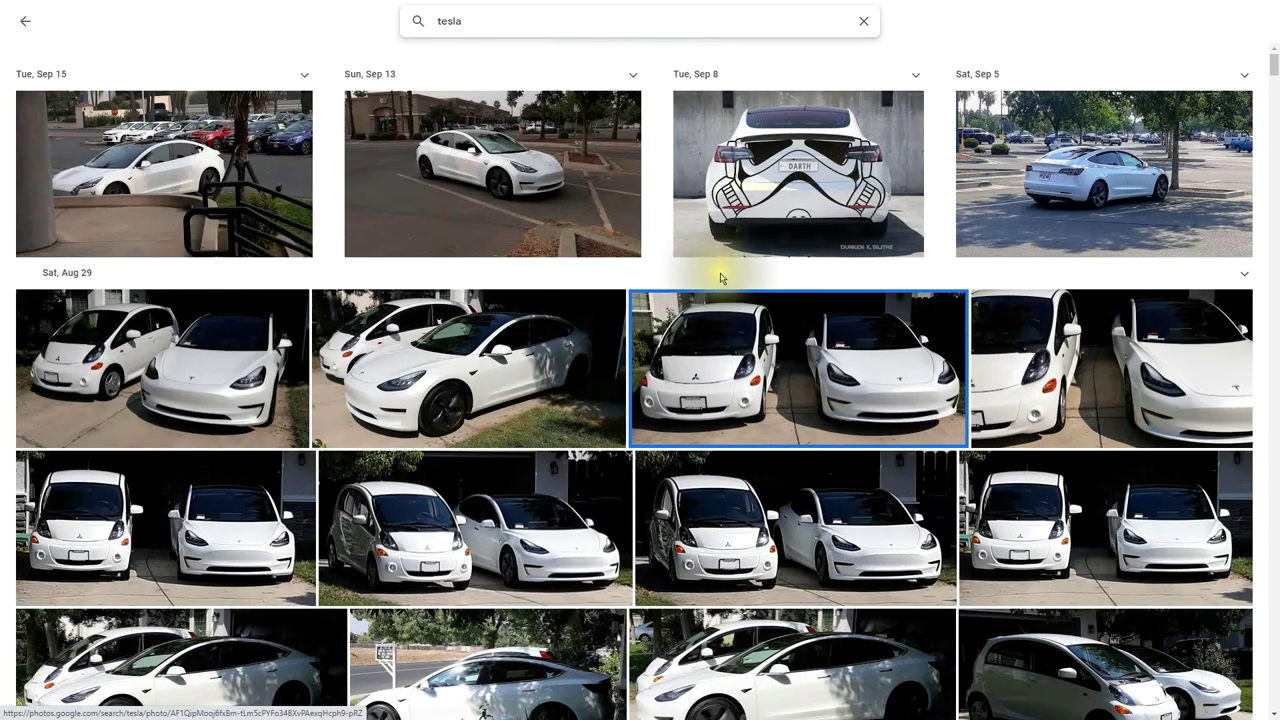
- Switch to Google Photos, browse the "tesla" search results, and open the Google apps launcher
scroll(722, 278, down, 3)
scroll(722, 278, down, 5)
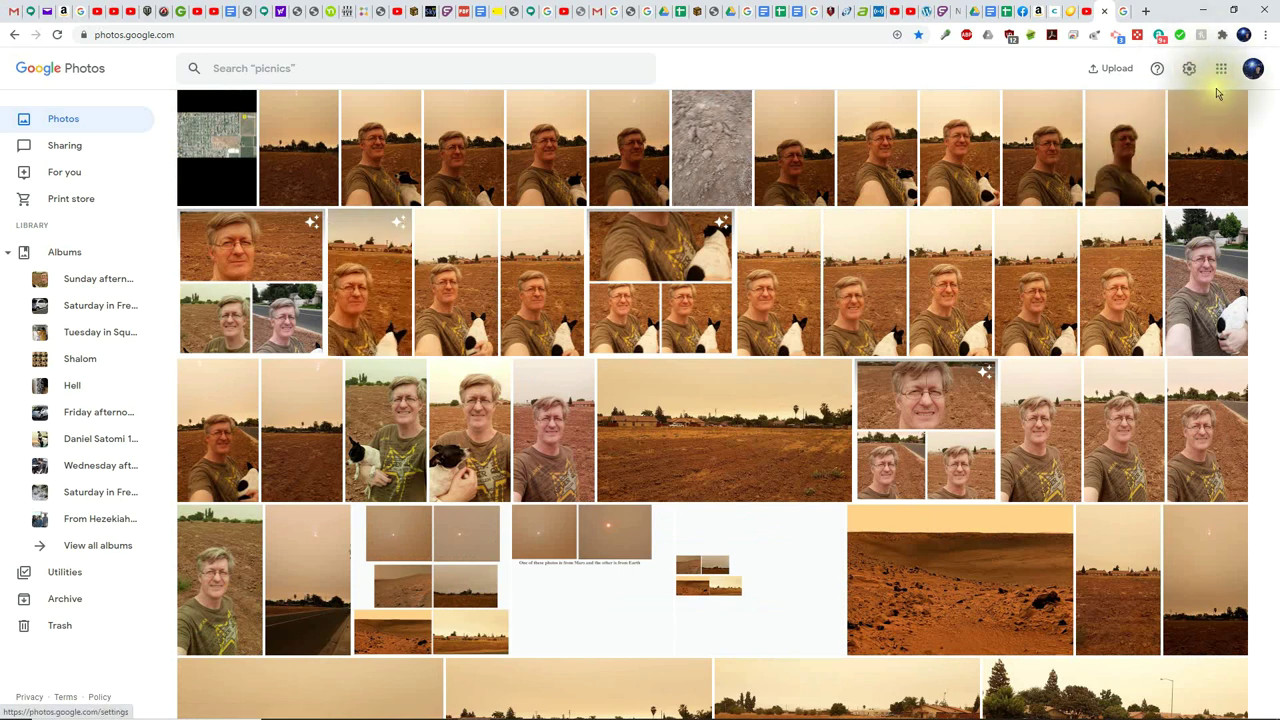
click(1221, 72)
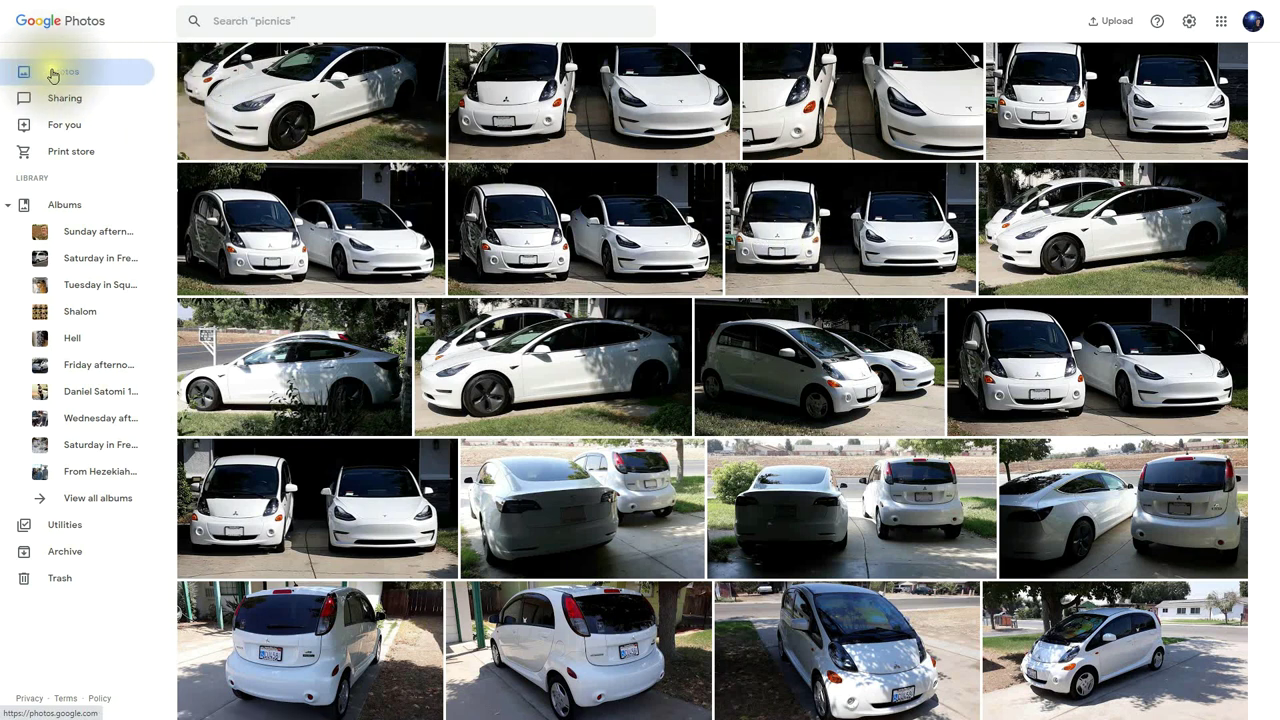
- View the Sharing section of Google Photos and open the For you section
mouse_move(1264, 122)
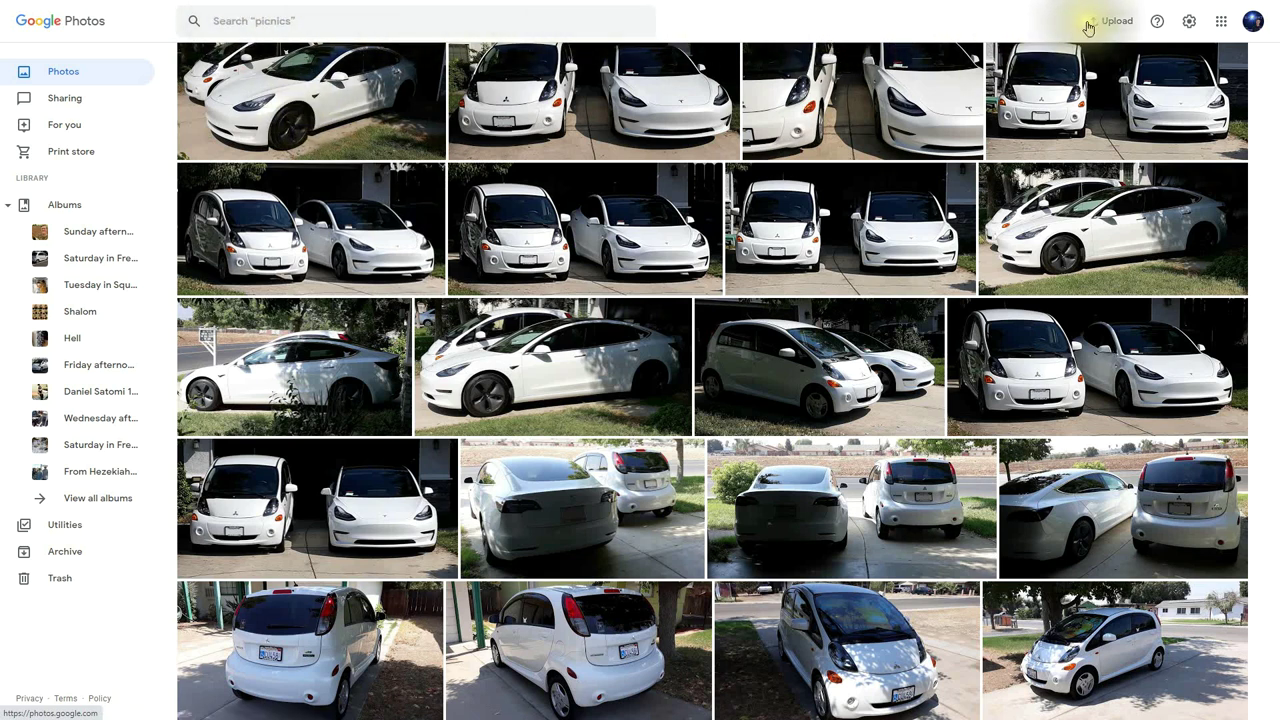
click(66, 101)
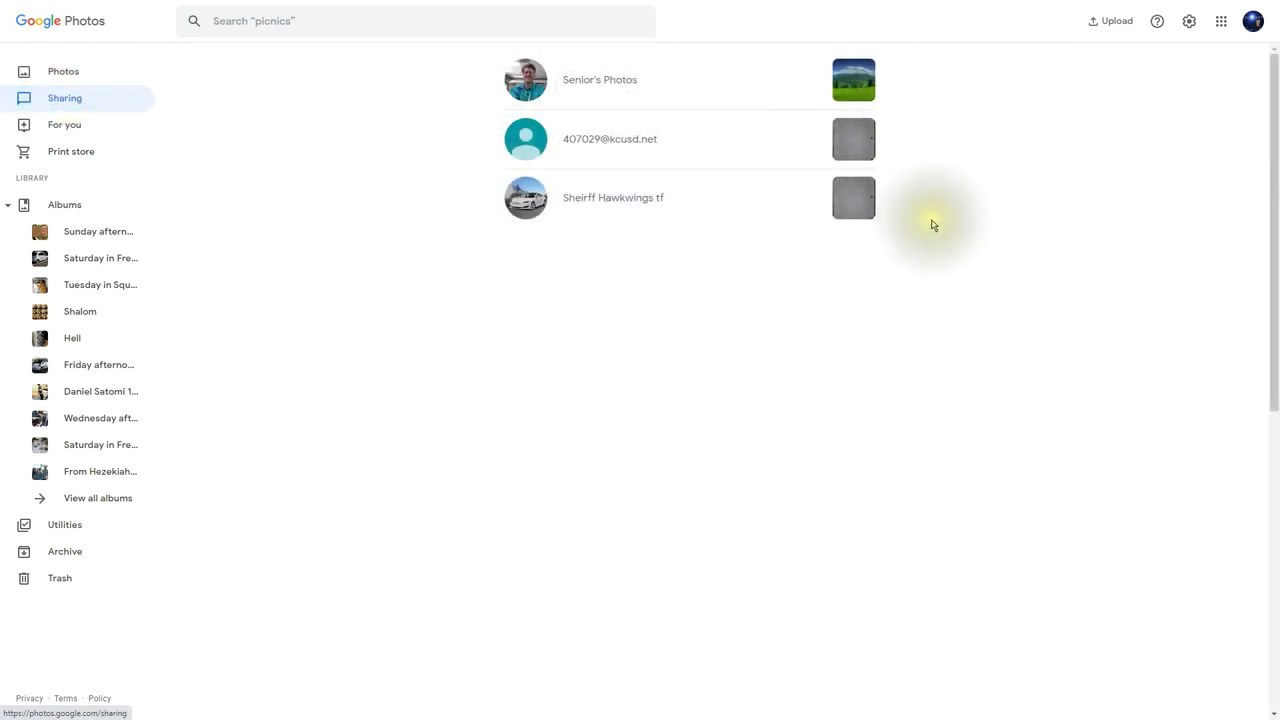
click(67, 128)
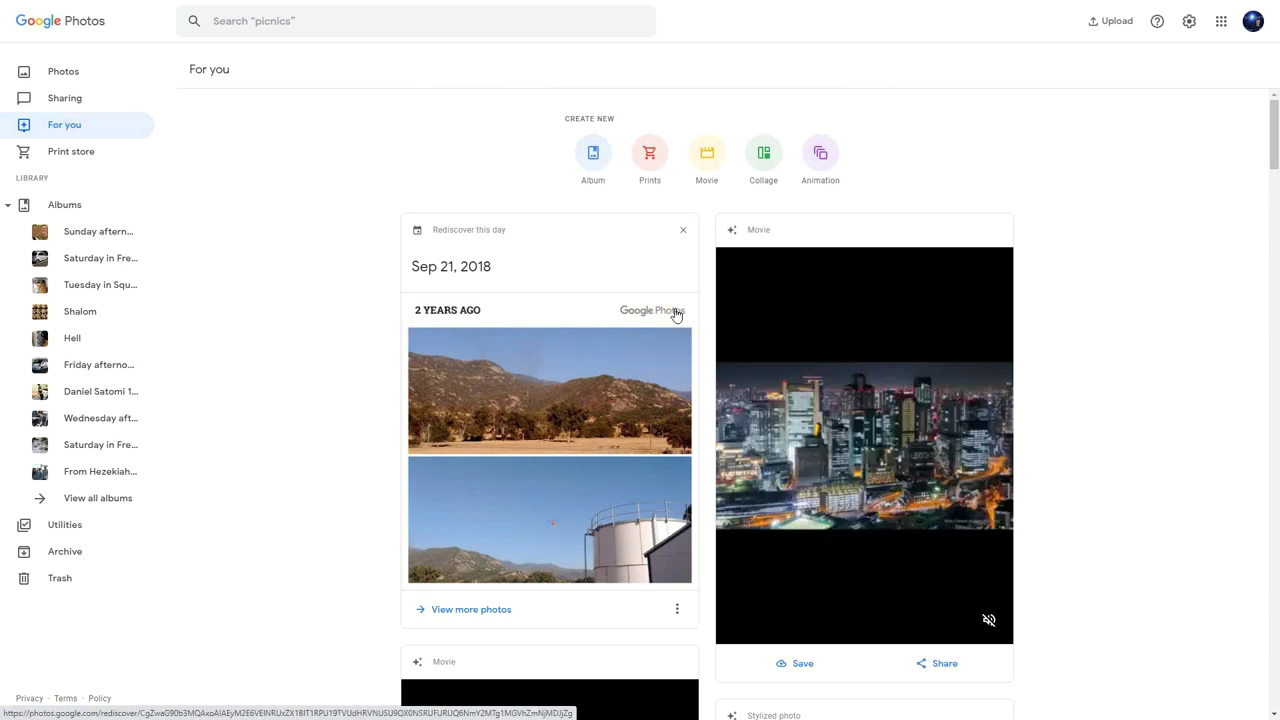
- Look over the Album, Prints, Movie, Collage and Animation creation options in the For you section
click(597, 267)
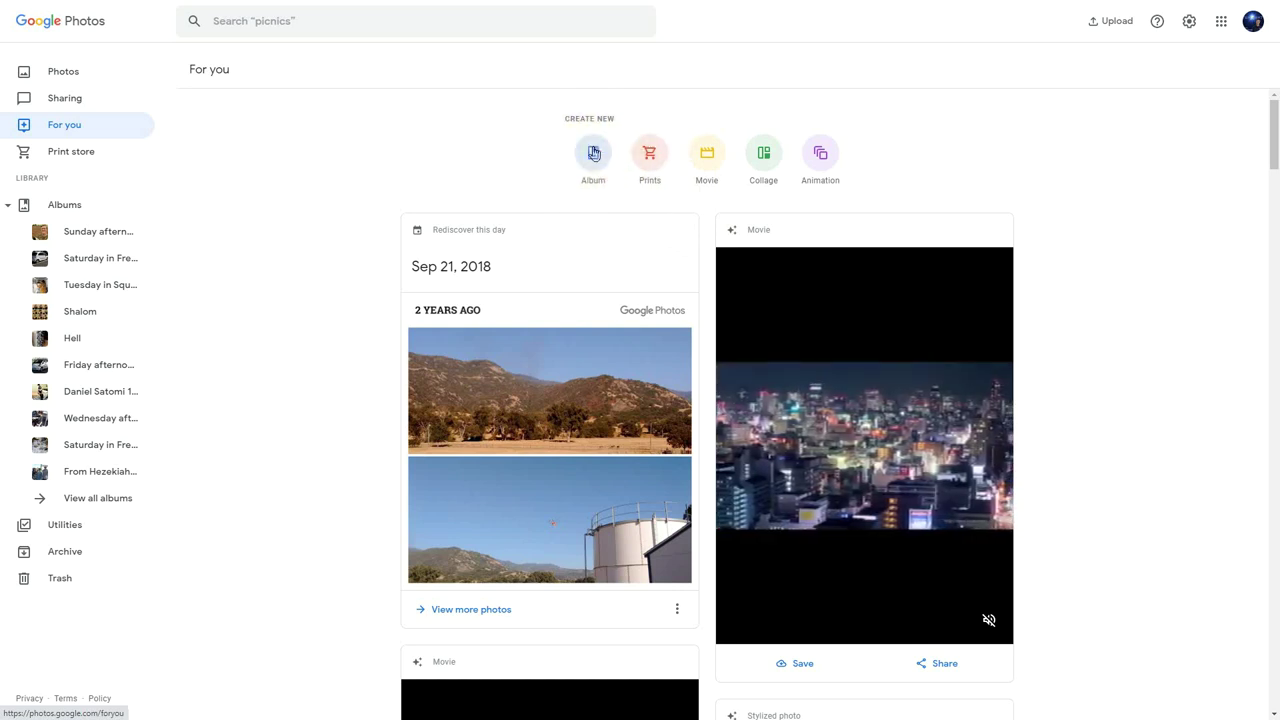
click(594, 152)
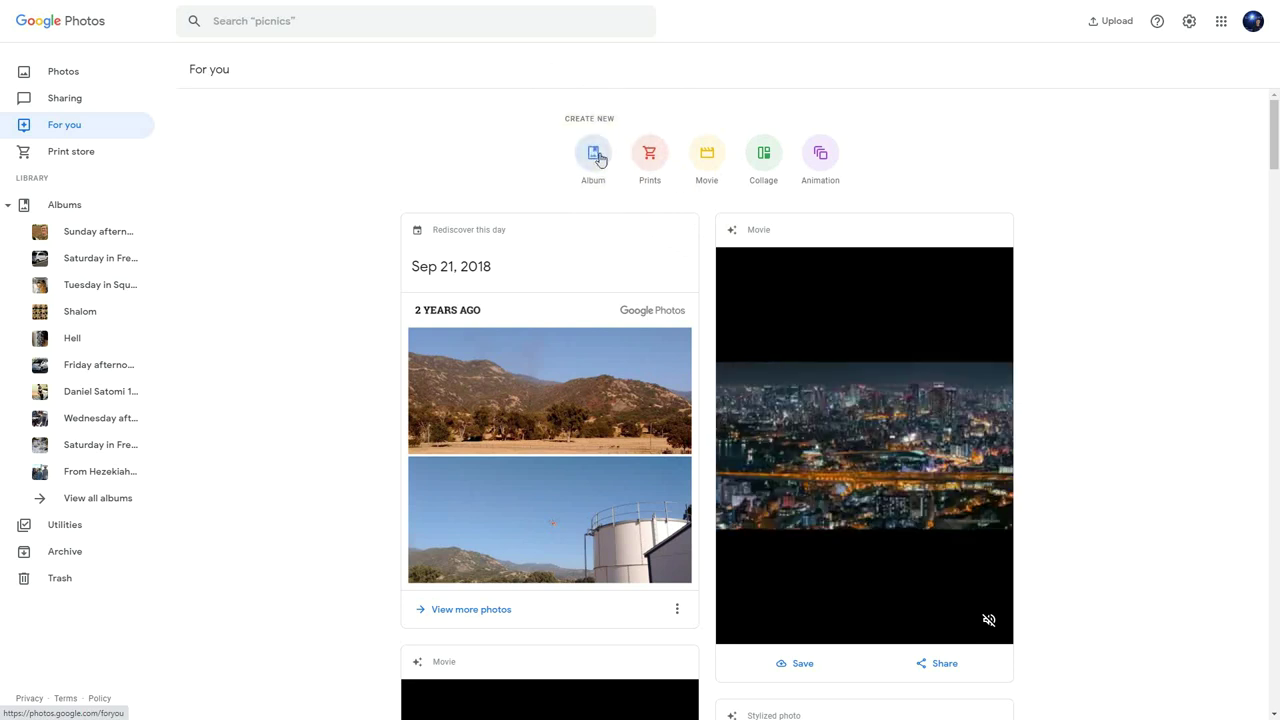
click(650, 164)
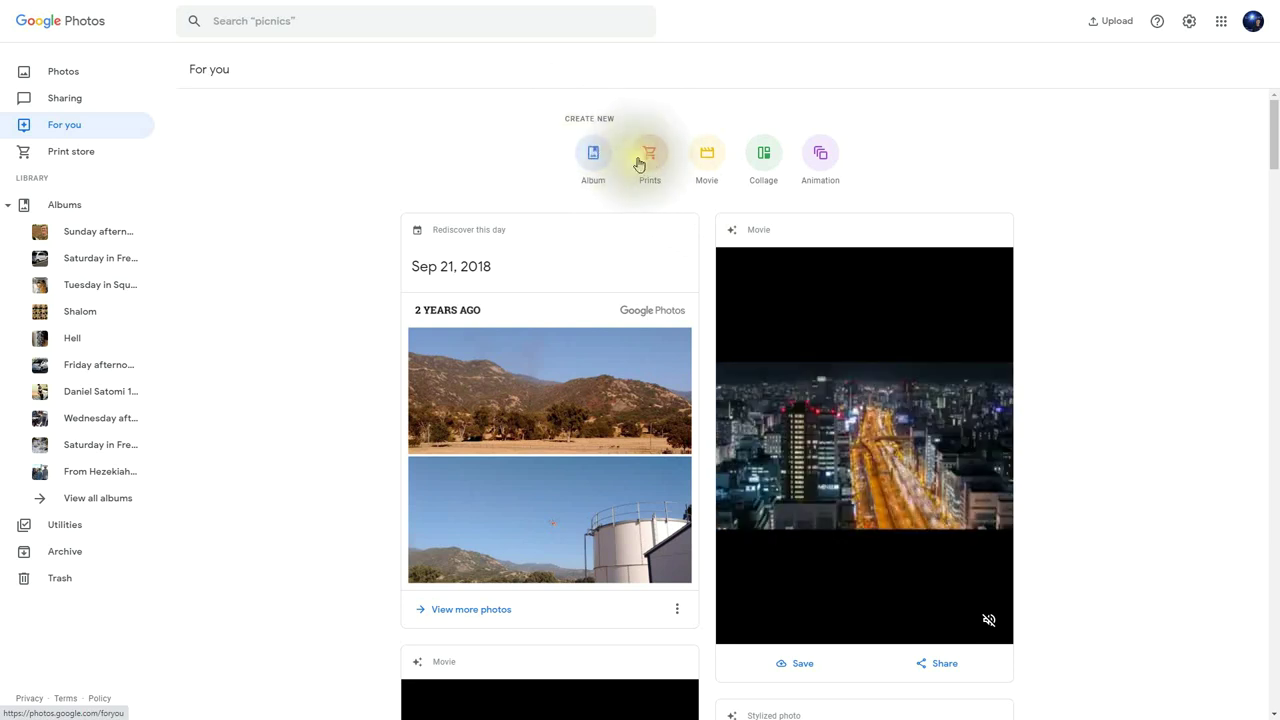
click(703, 175)
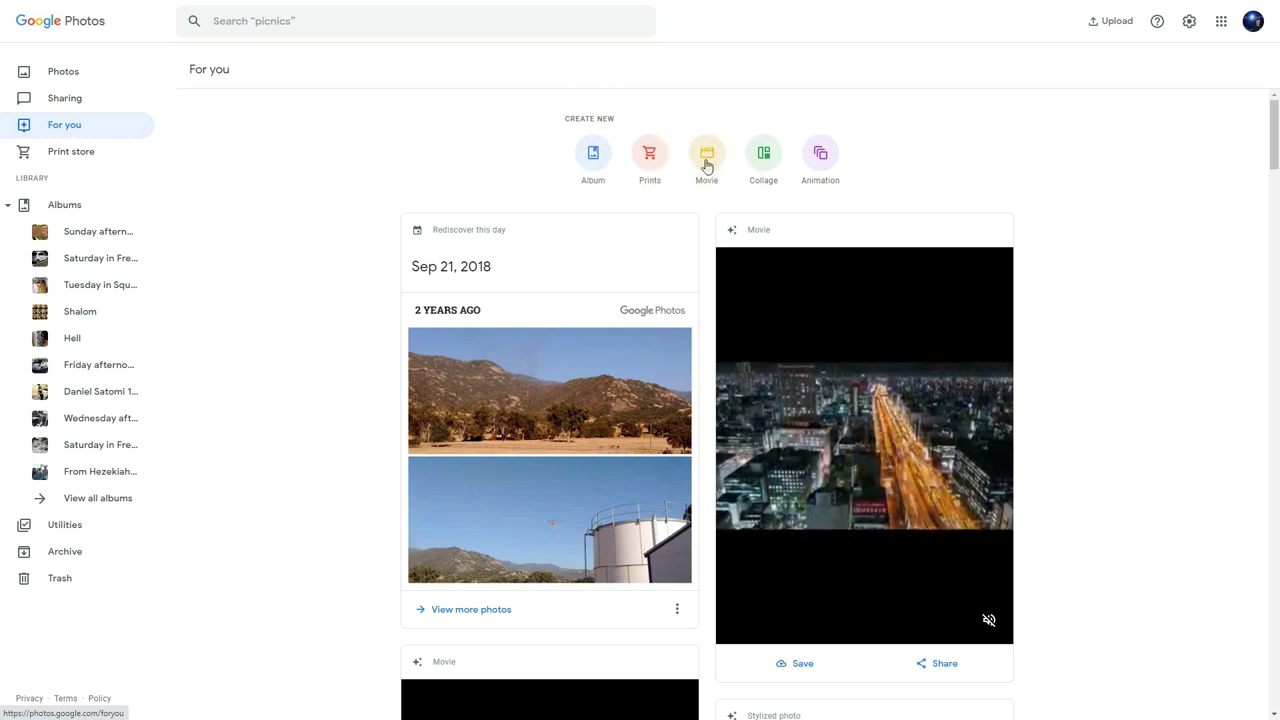
click(773, 170)
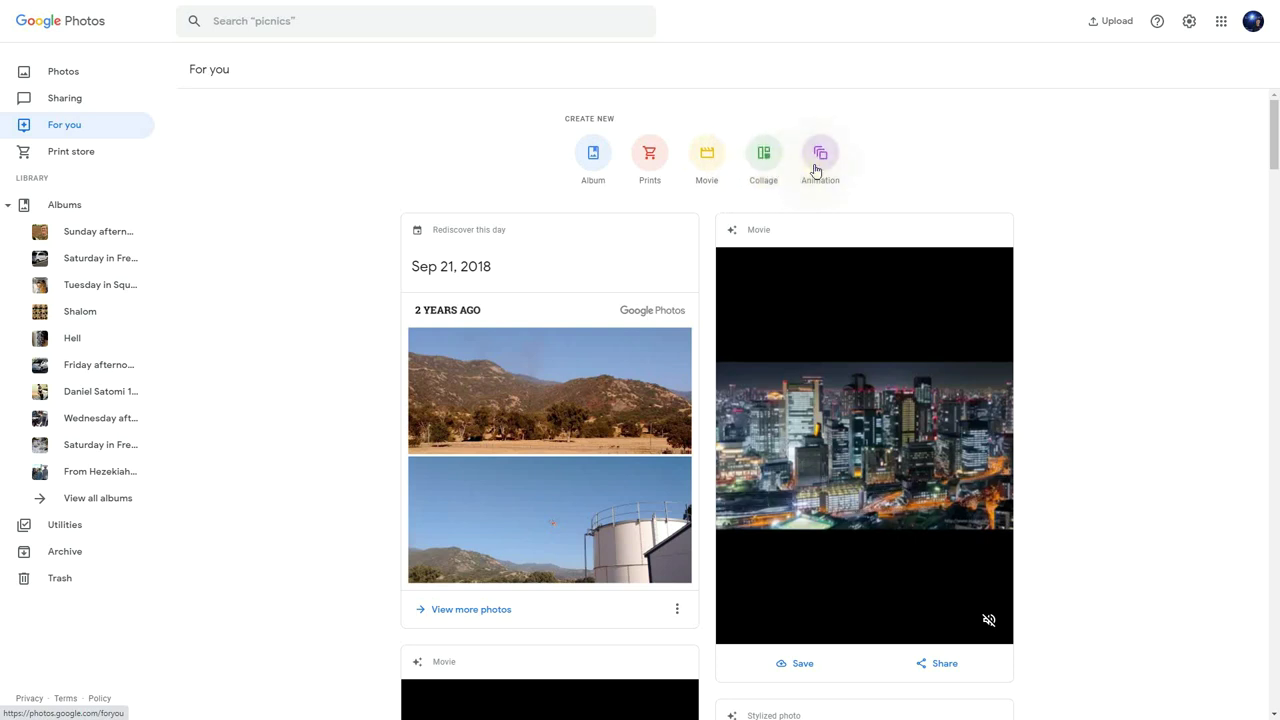
- Start a new collage and search the photos for "chad"
click(763, 170)
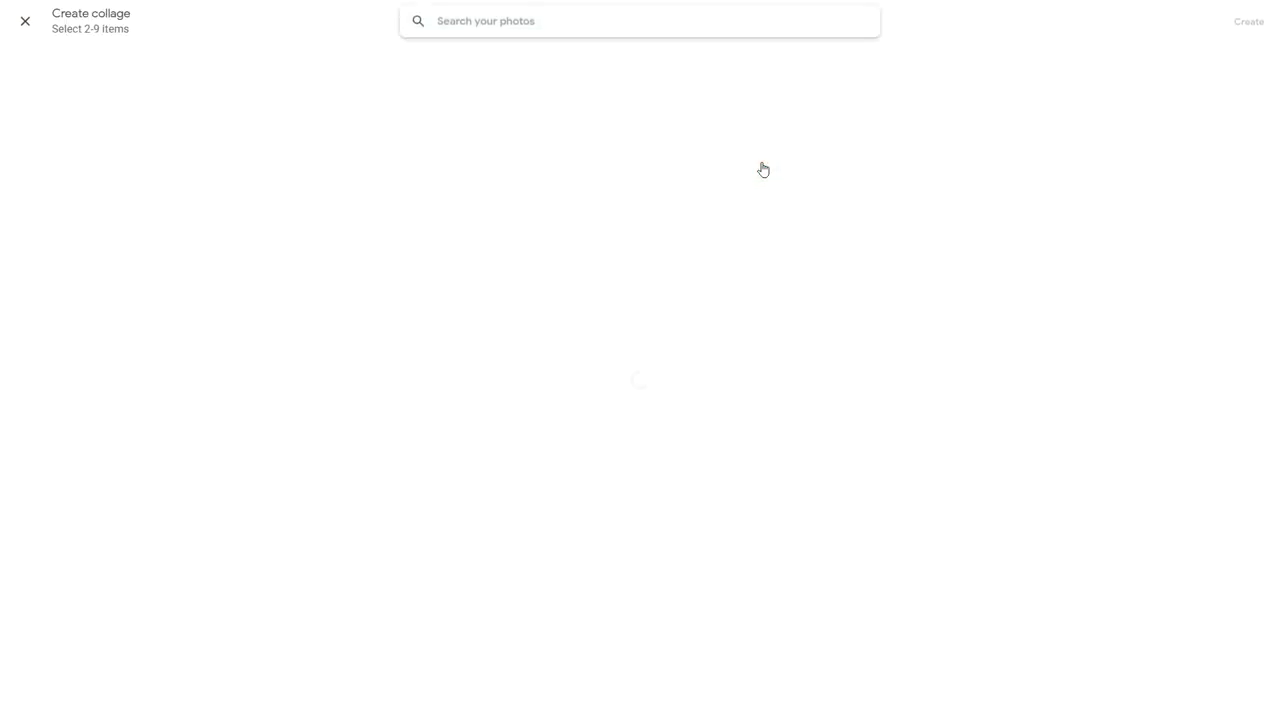
text(chad)
key(Return)
- Add the Dec 21, 2017 photo of the tan dog sitting on the rug beside the blue wall to the collage selection
scroll(697, 362, down, 2)
scroll(697, 362, down, 4)
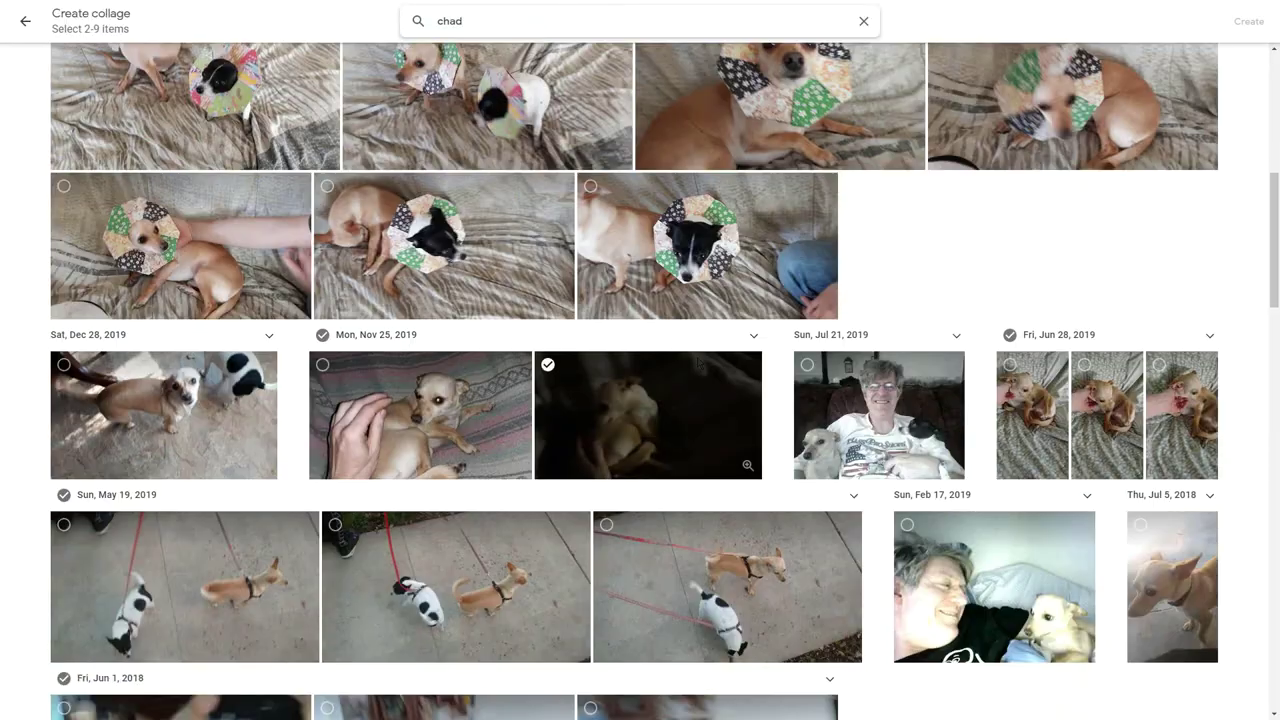
click(698, 365)
scroll(698, 365, down, 1)
click(677, 385)
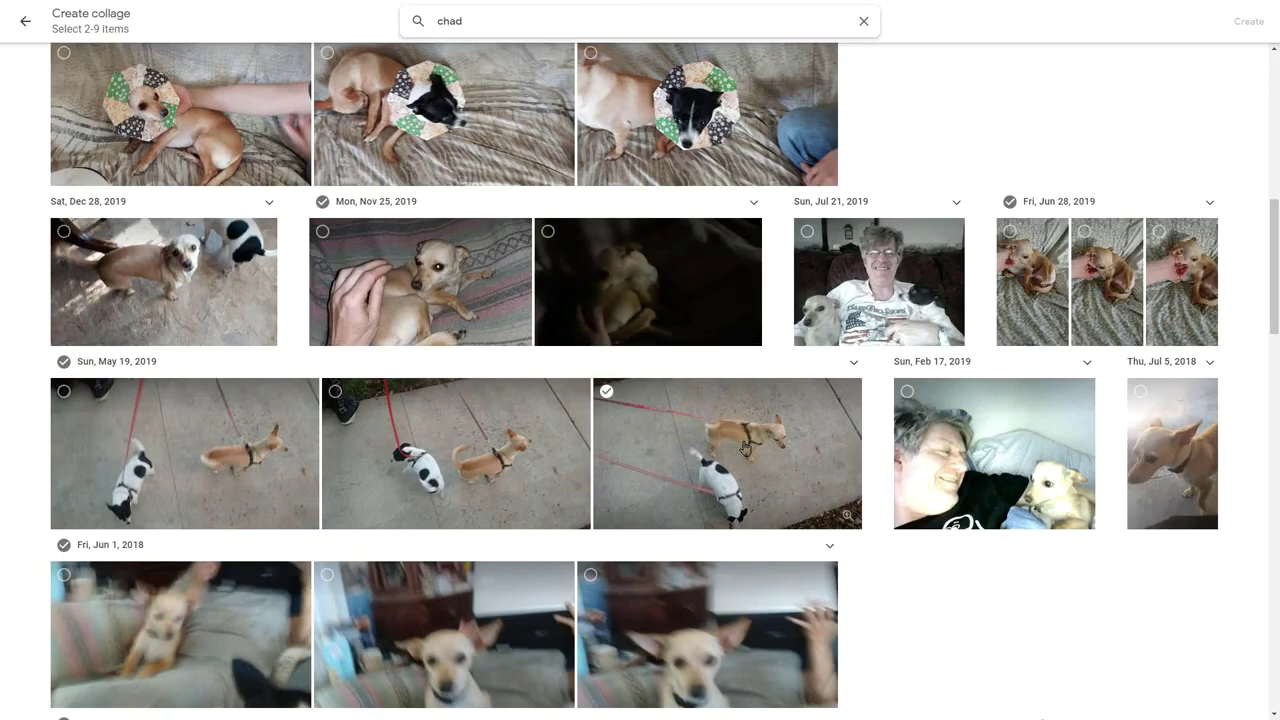
scroll(743, 448, down, 10)
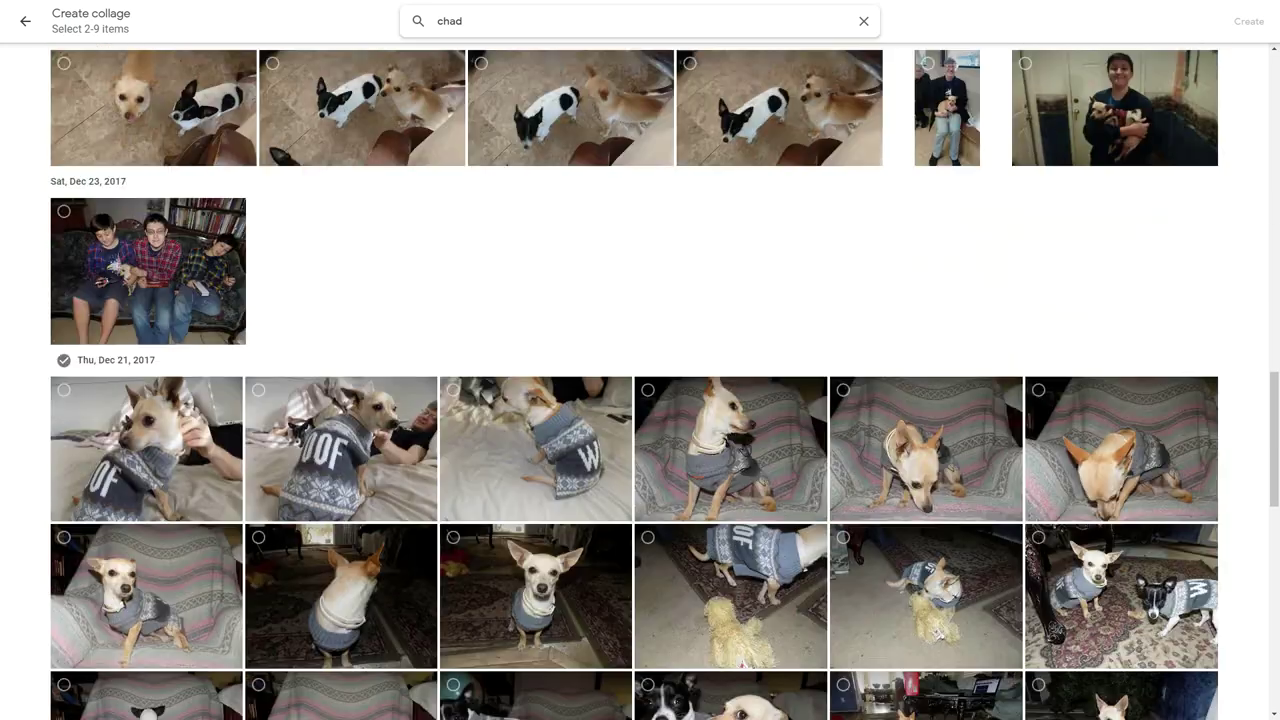
scroll(743, 448, down, 2)
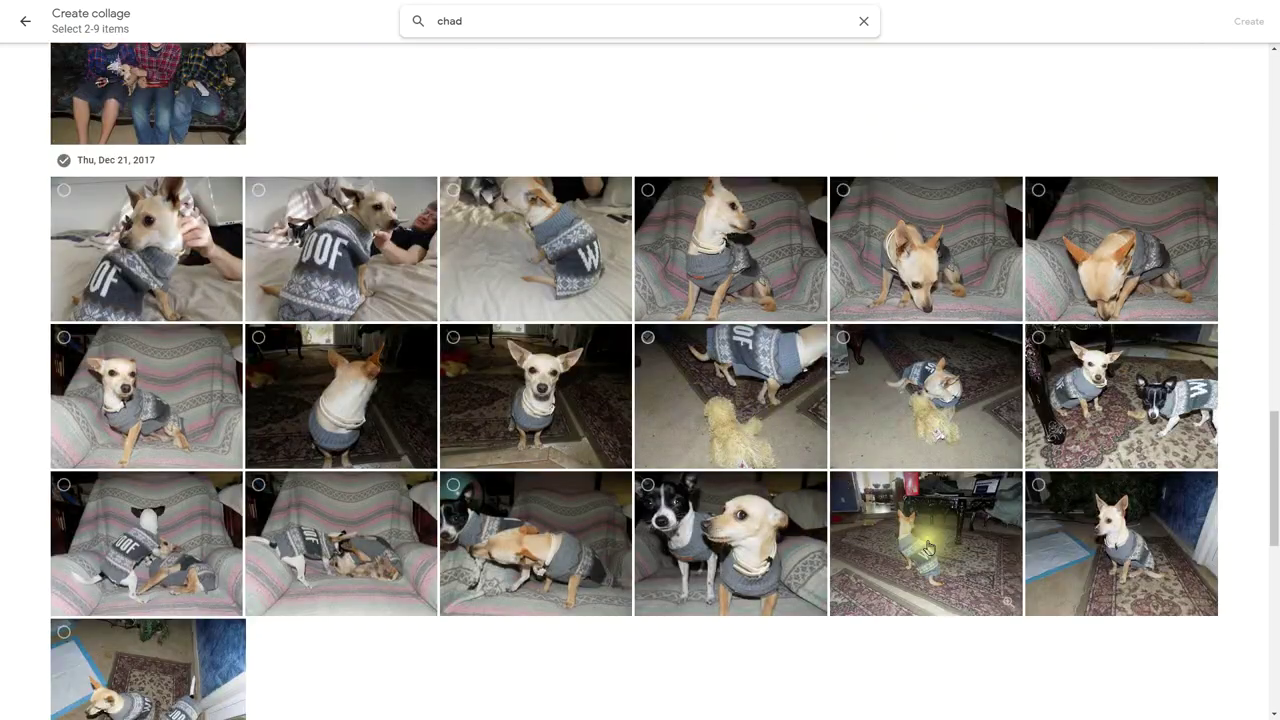
click(1039, 486)
- Replace the collage's photo search with "ushi" and run it
click(402, 14)
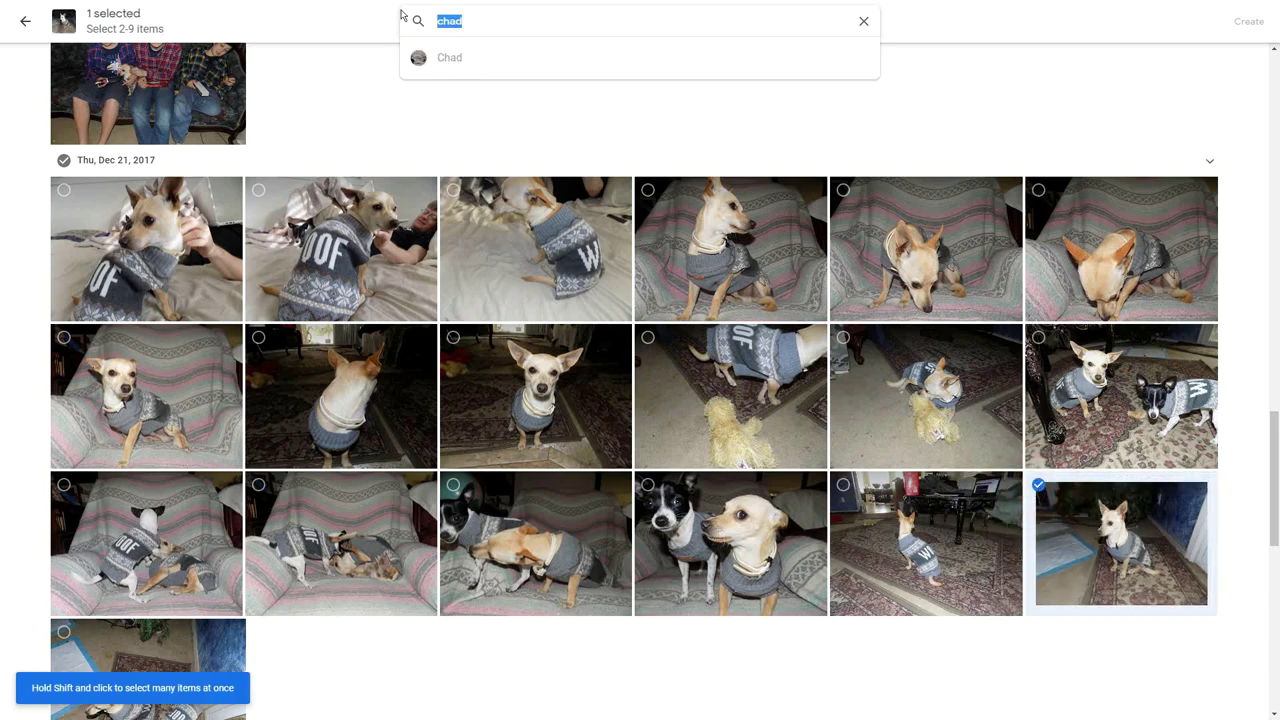
text(sushi)
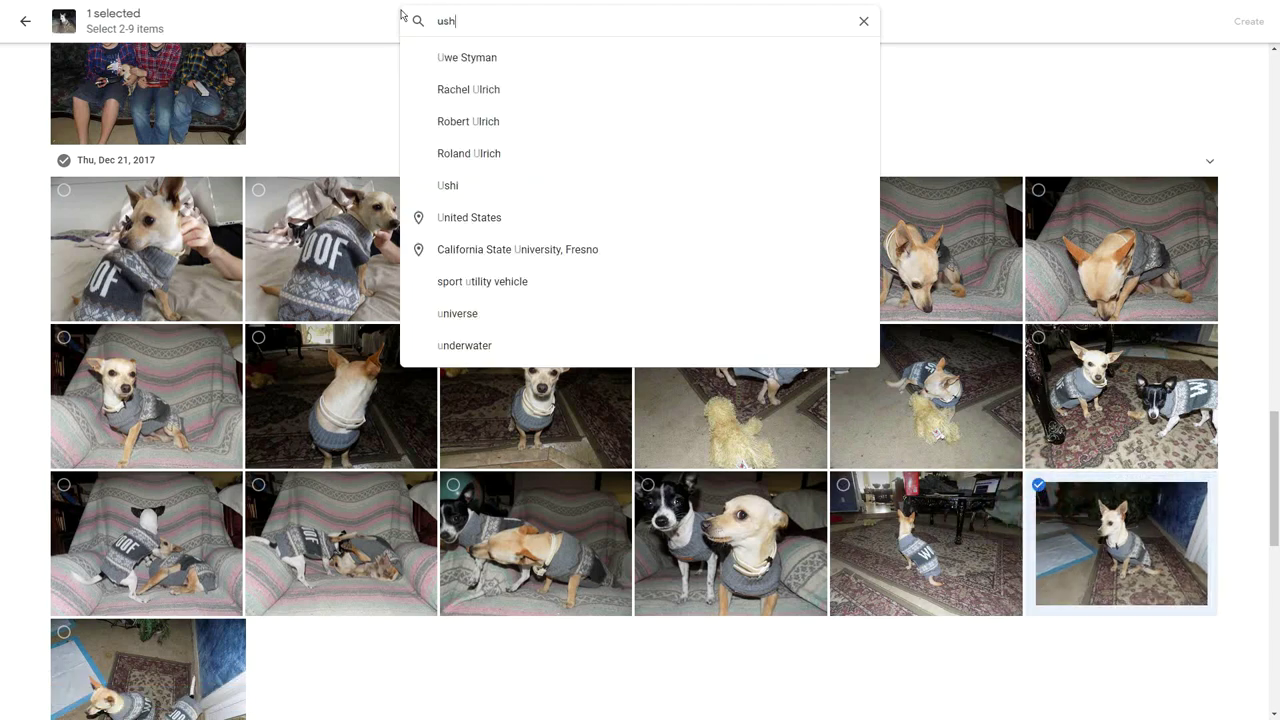
key(Return)
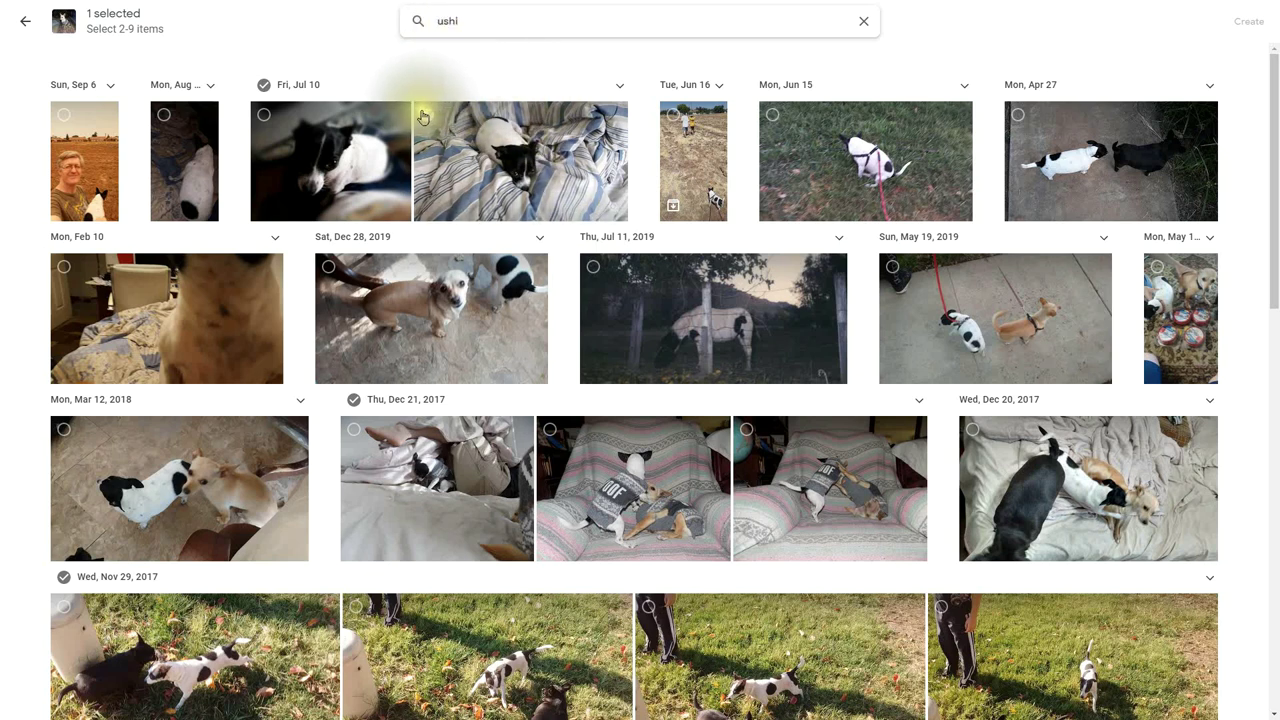
- Add the first Fri, Jul 10 photo of the black-and-white dog to the collage selection and search the photos for "kuro"
click(266, 118)
click(408, 23)
text(kuro)
key(Return)
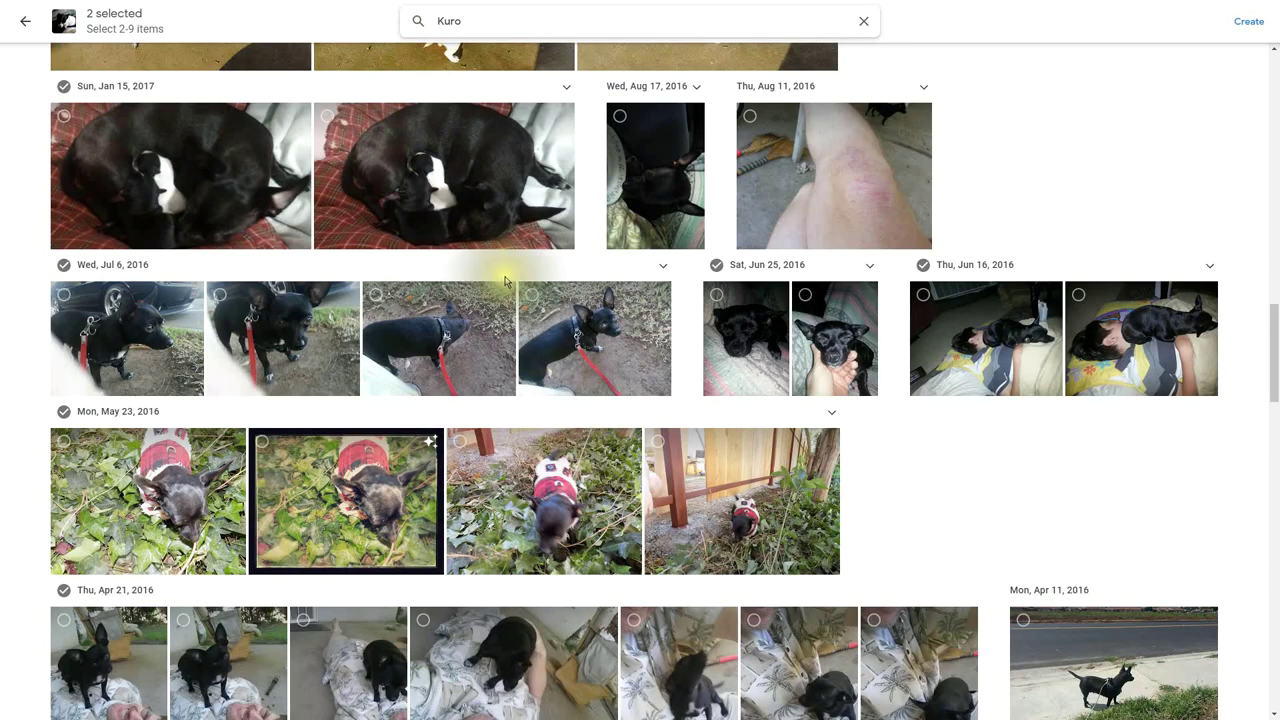
- Add the Wed, Jul 6, 2016 photo of the black dog on the red leash, create the collage and check its further options
click(530, 299)
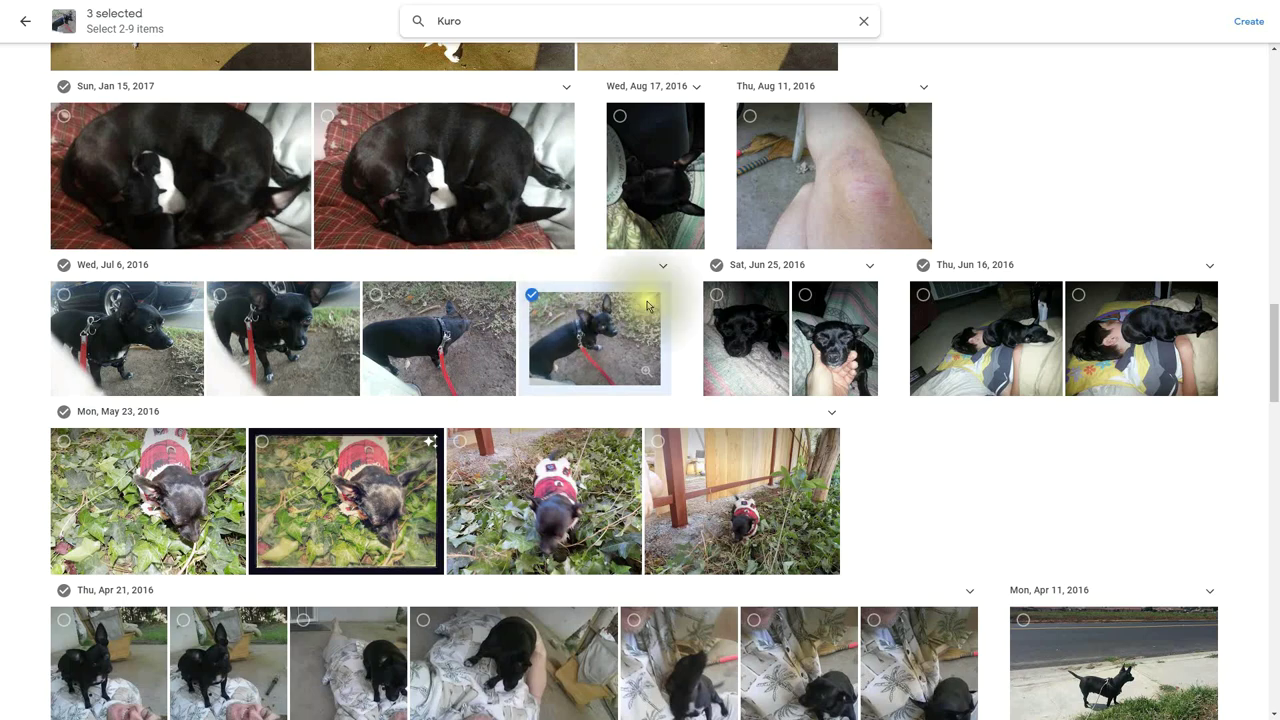
click(1250, 22)
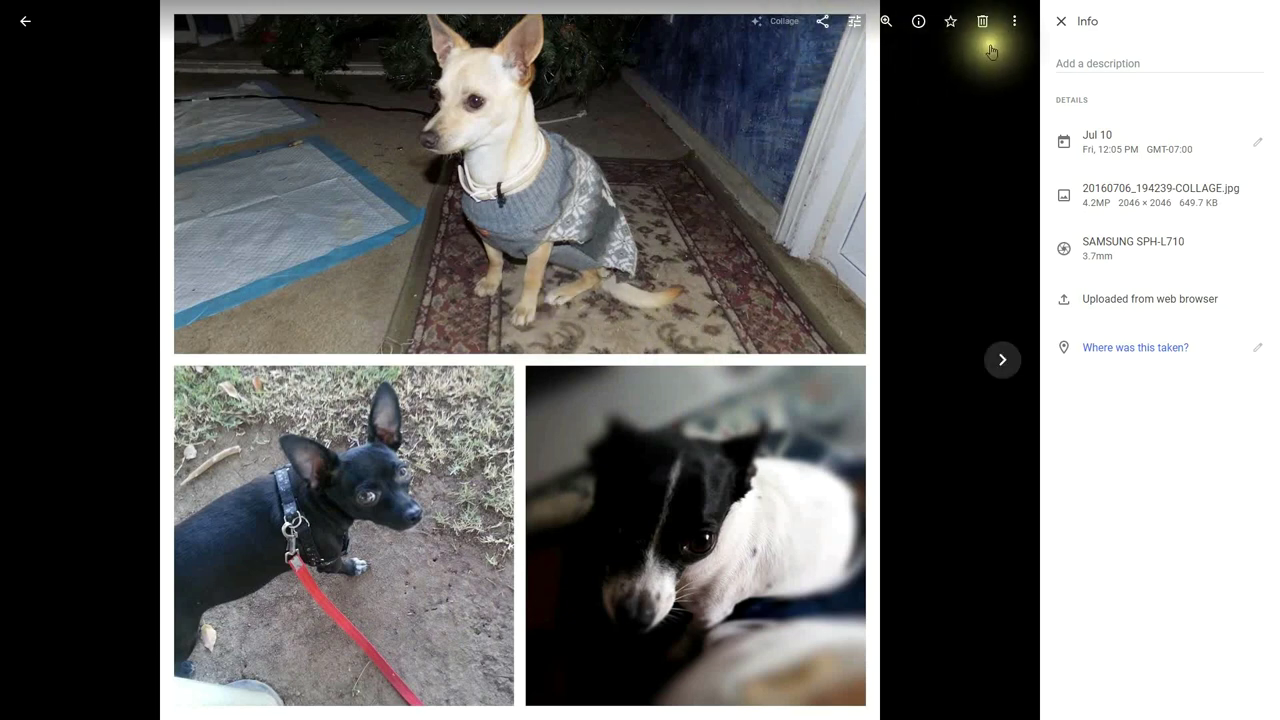
click(1012, 22)
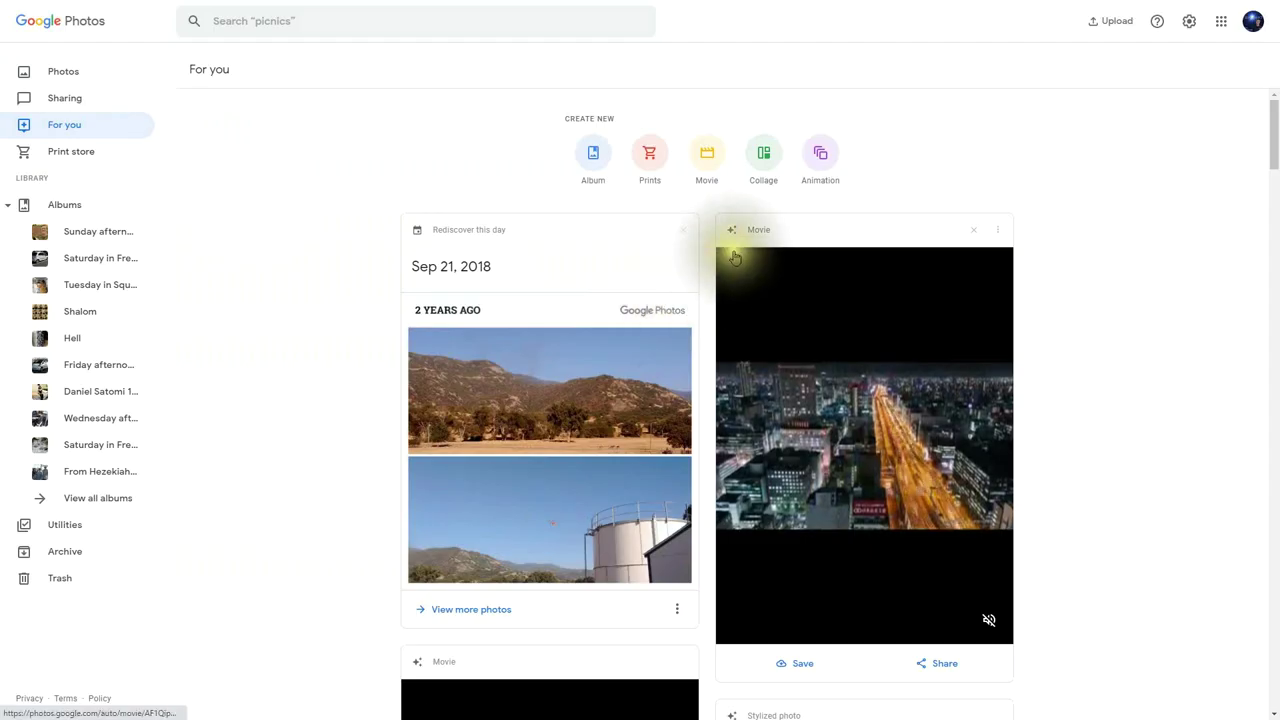
- Create an animation from the consecutive Sun, Sep 6 selfies of the man in the brown T-shirt, and close the finished animation
click(820, 158)
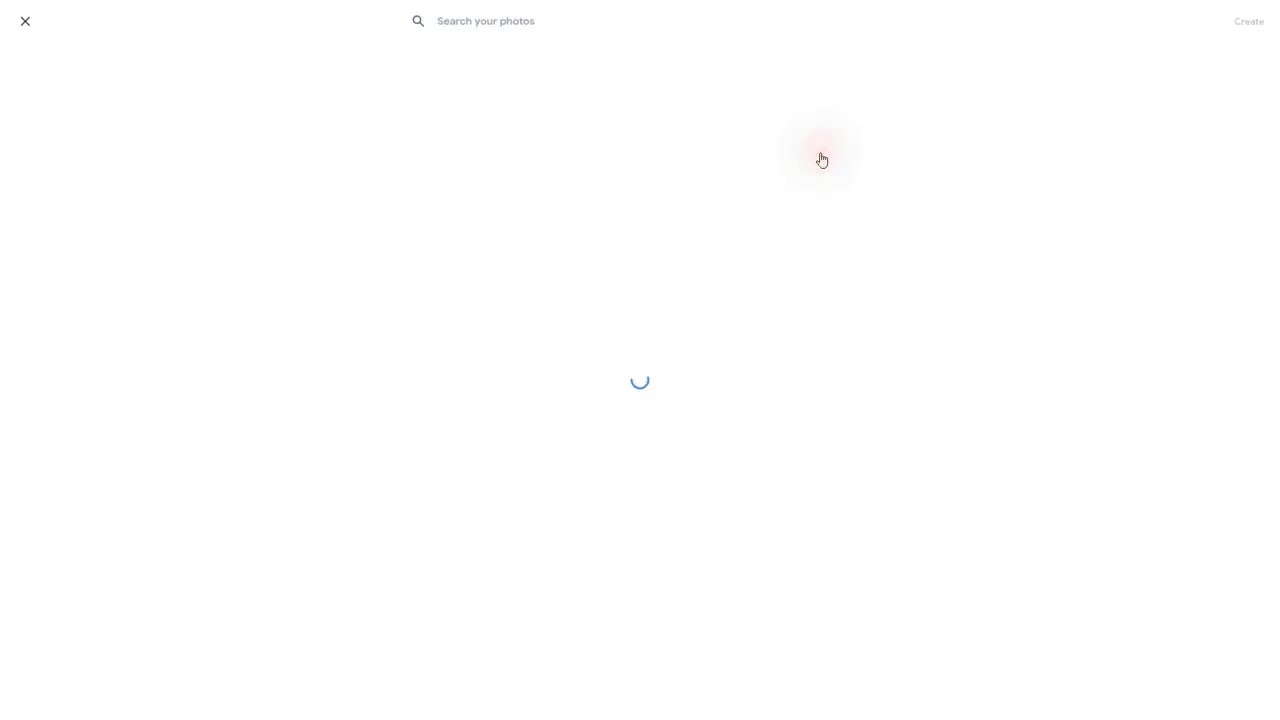
scroll(621, 431, down, 10)
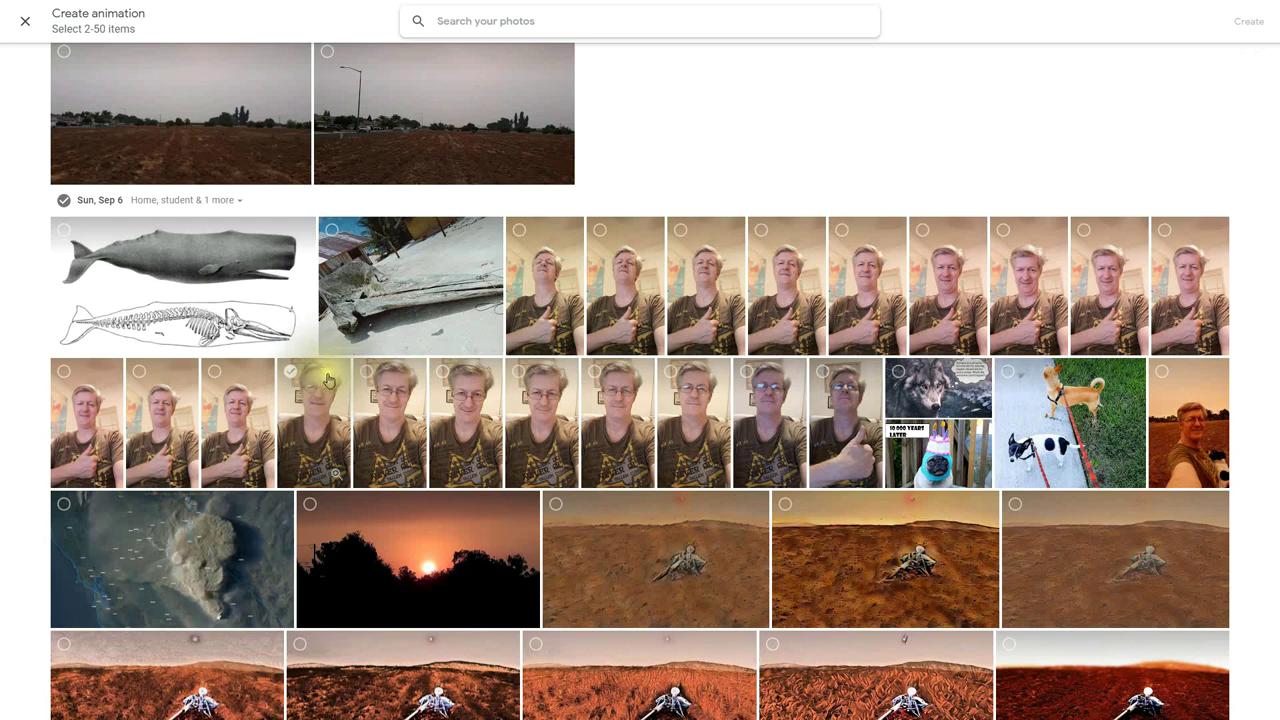
click(224, 385)
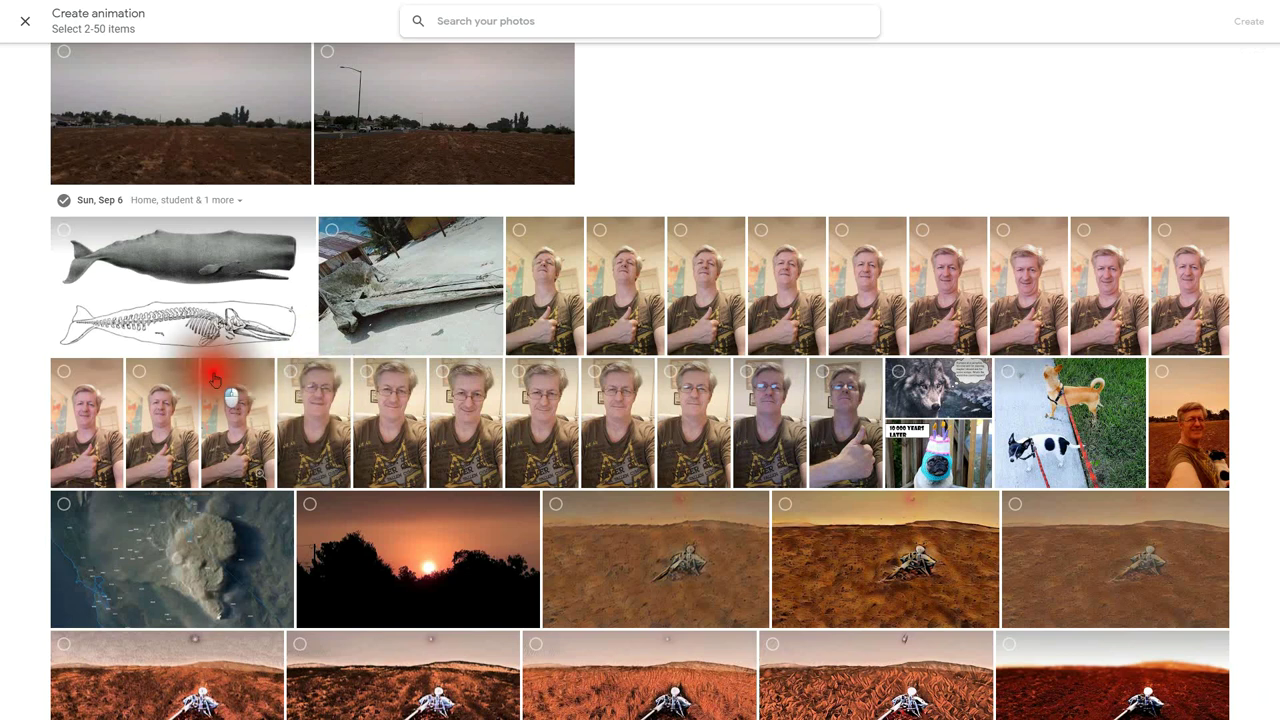
click(150, 385)
click(75, 385)
drag(1148, 307, 563, 290)
click(1255, 19)
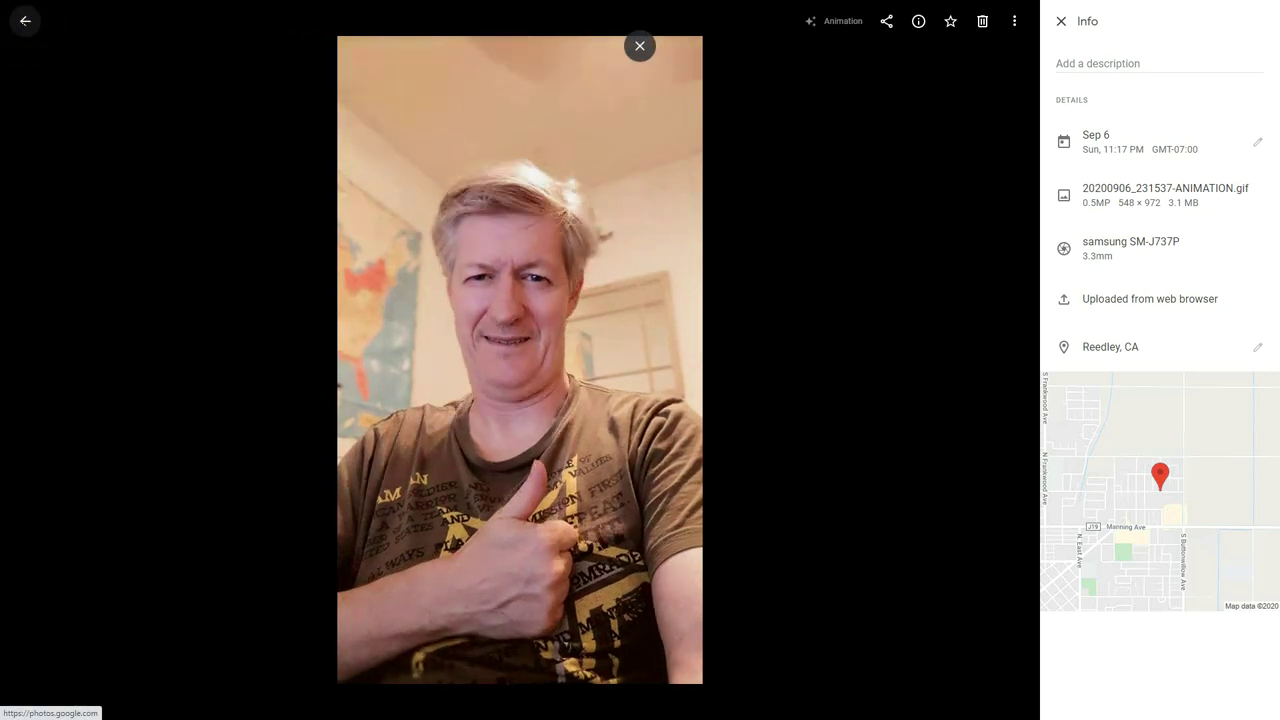
click(25, 21)
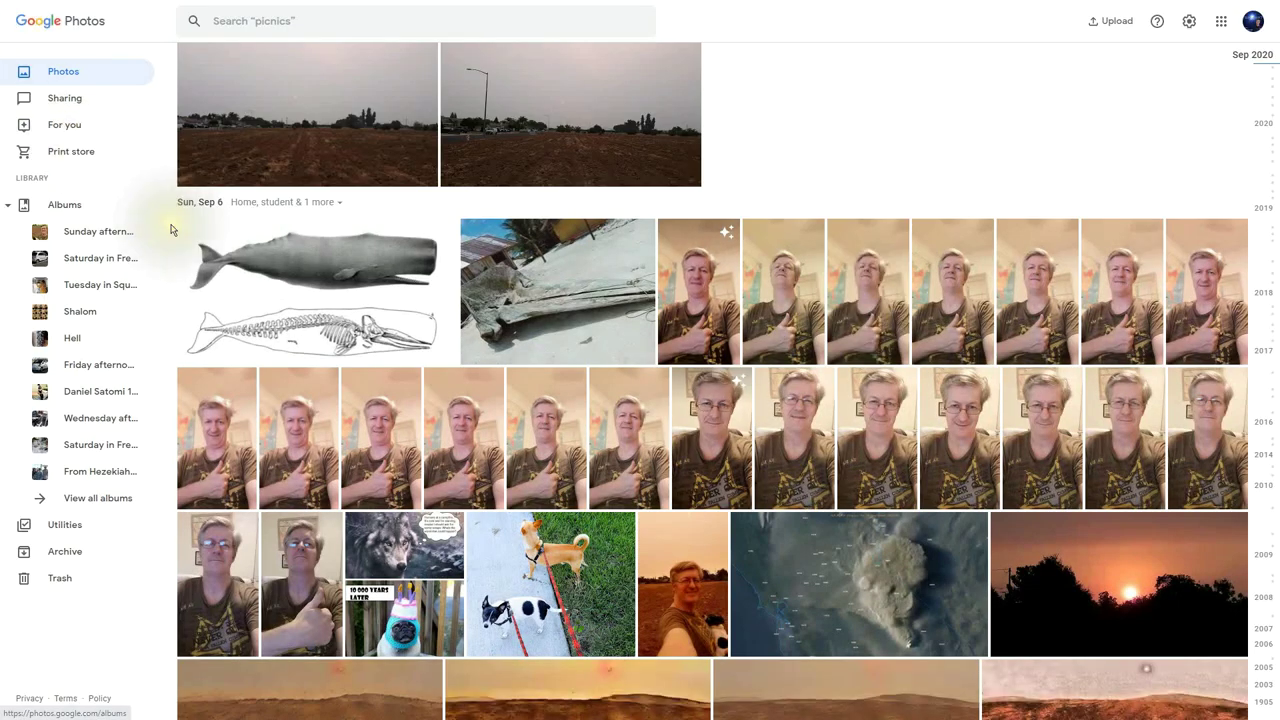
- Look through the suggested movies, stylized photo and Rediscover this day cards in the For you section
scroll(675, 300, down, 1)
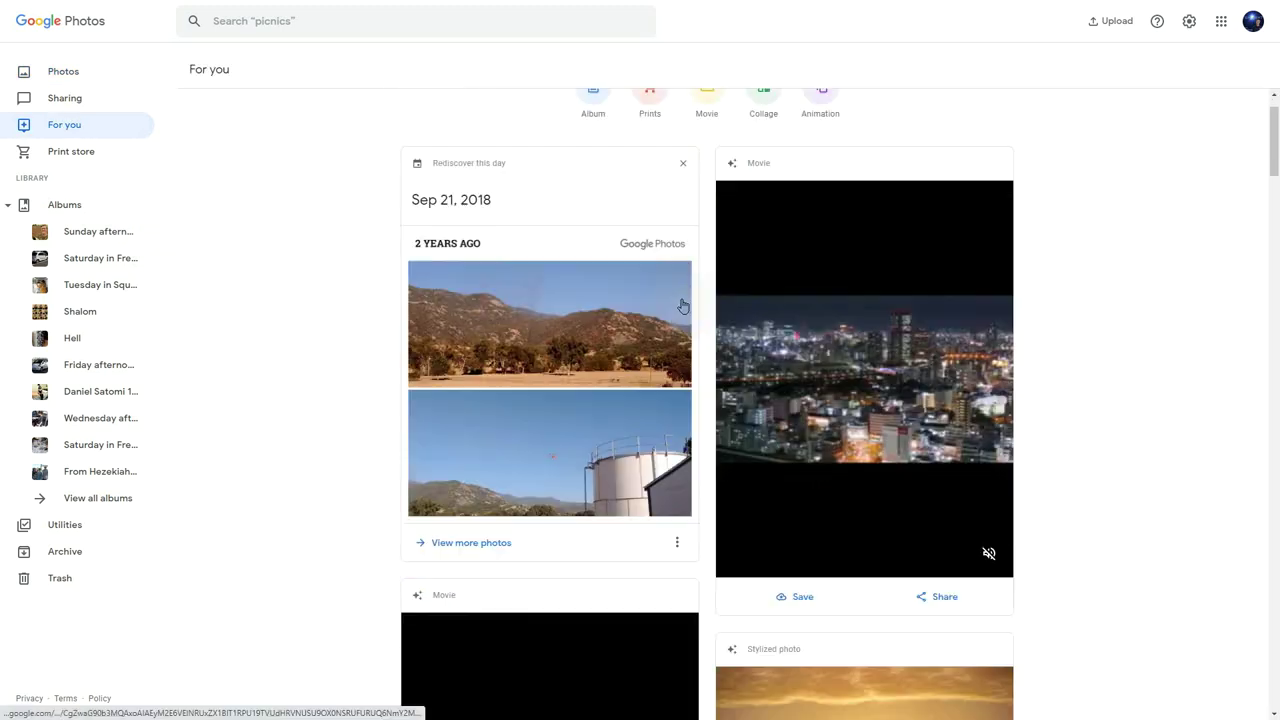
scroll(672, 290, down, 3)
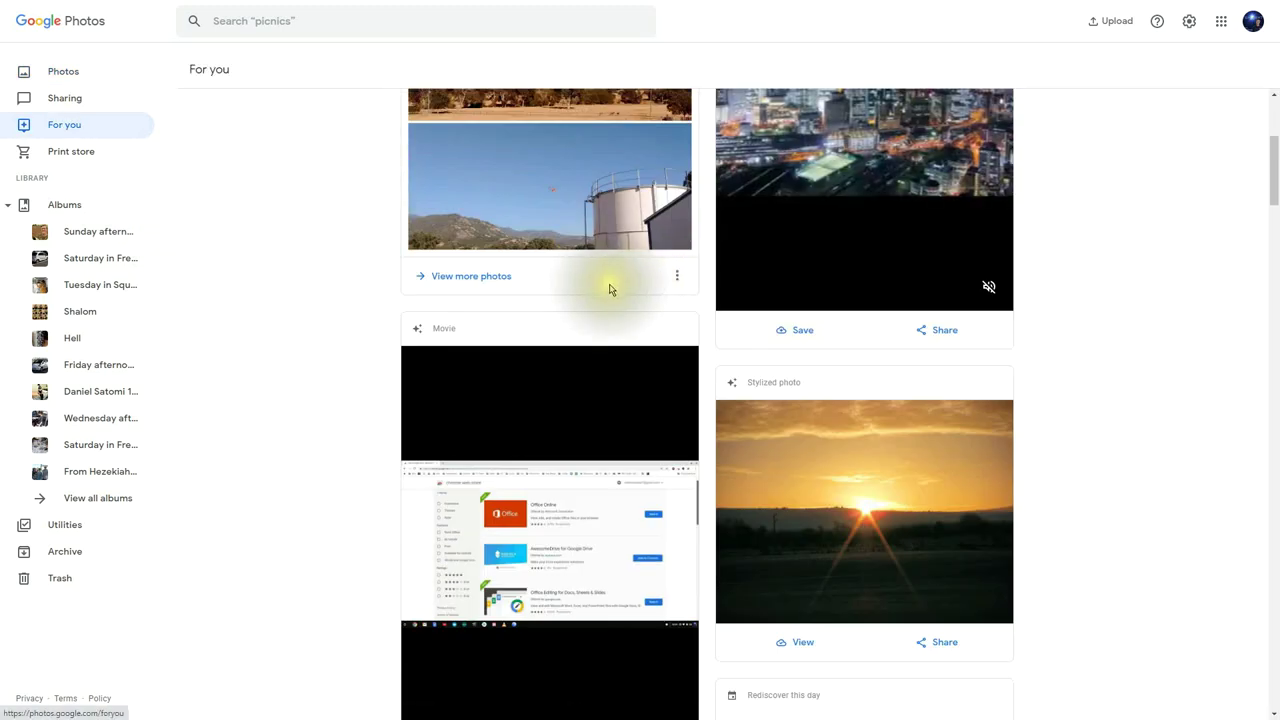
scroll(735, 340, down, 3)
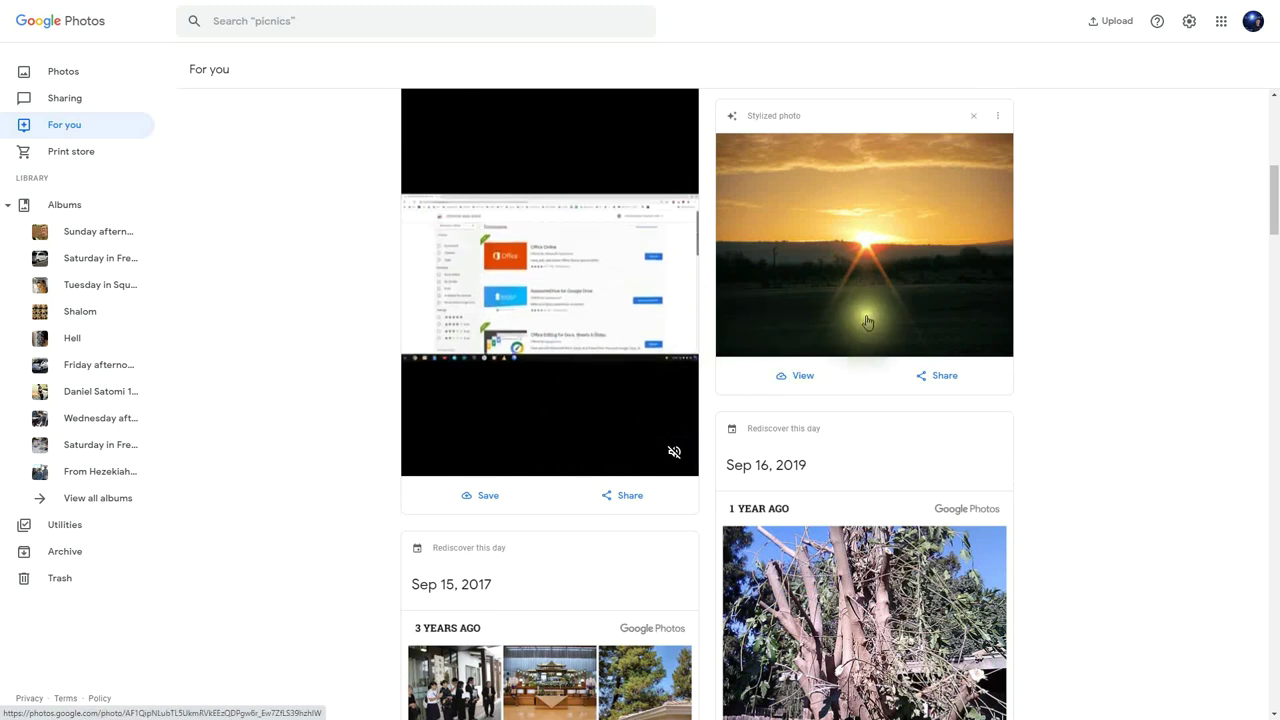
scroll(800, 390, down, 2)
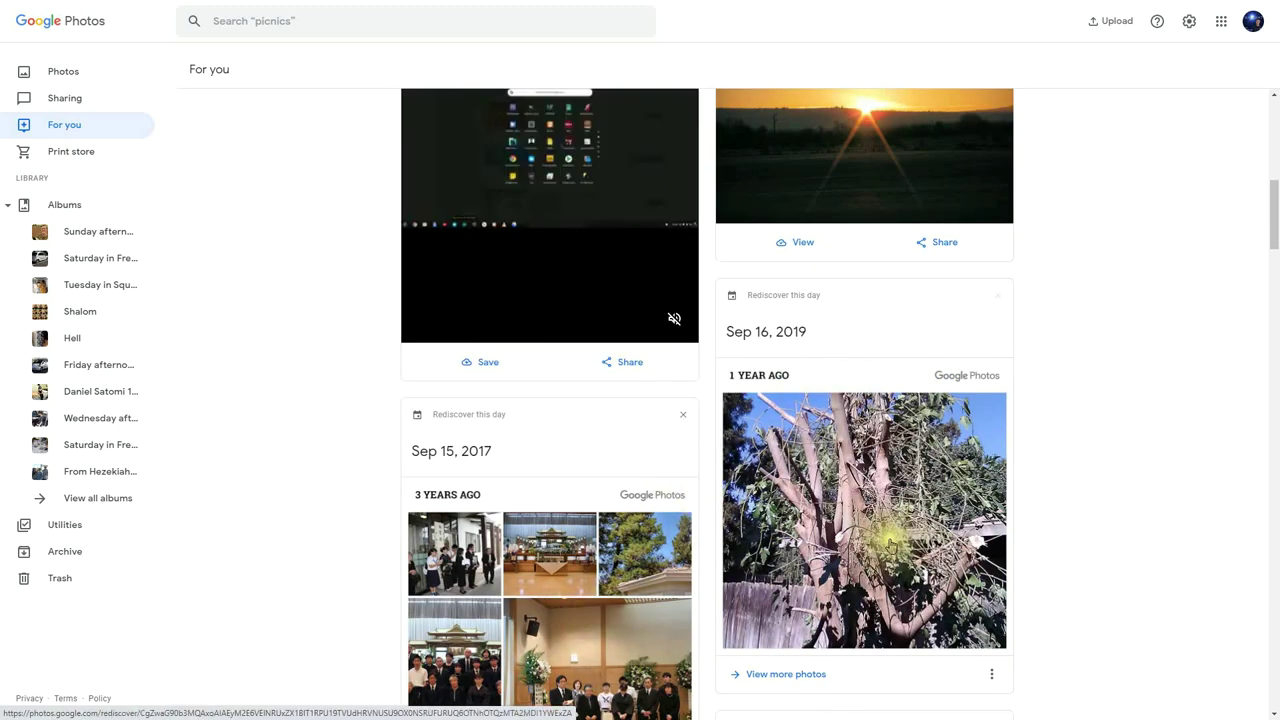
scroll(902, 553, down, 2)
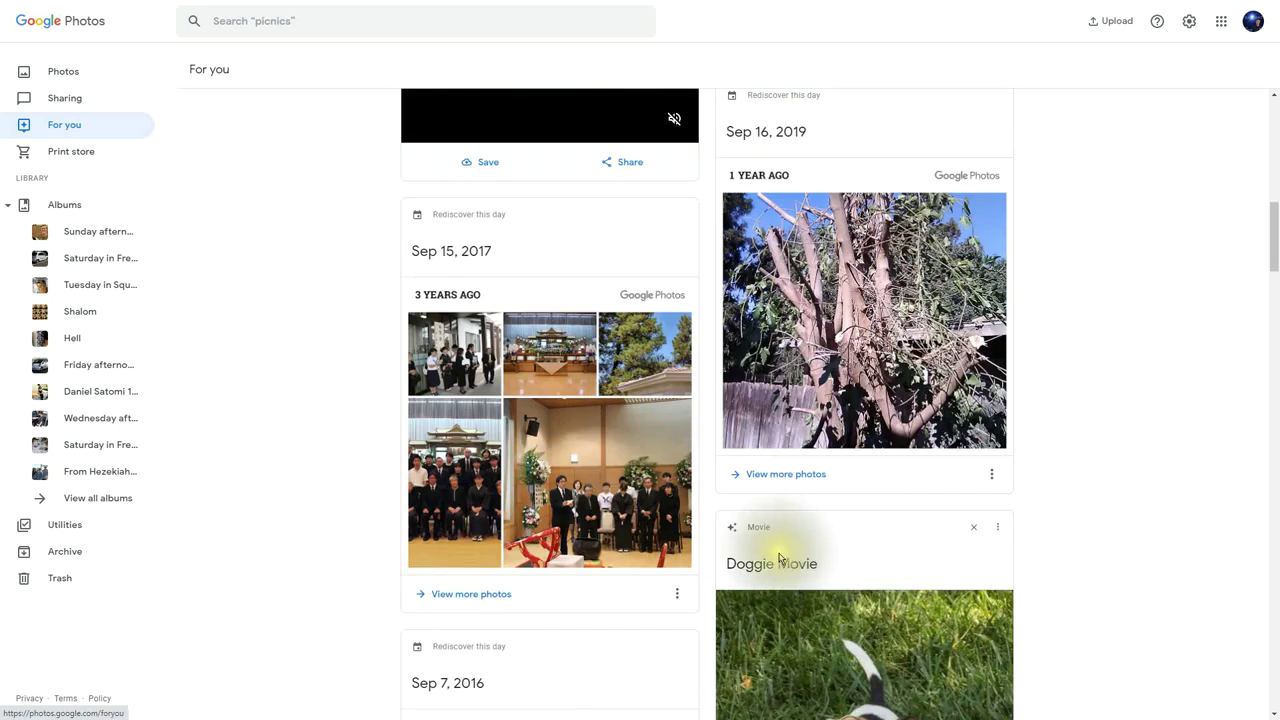
scroll(886, 557, up, 8)
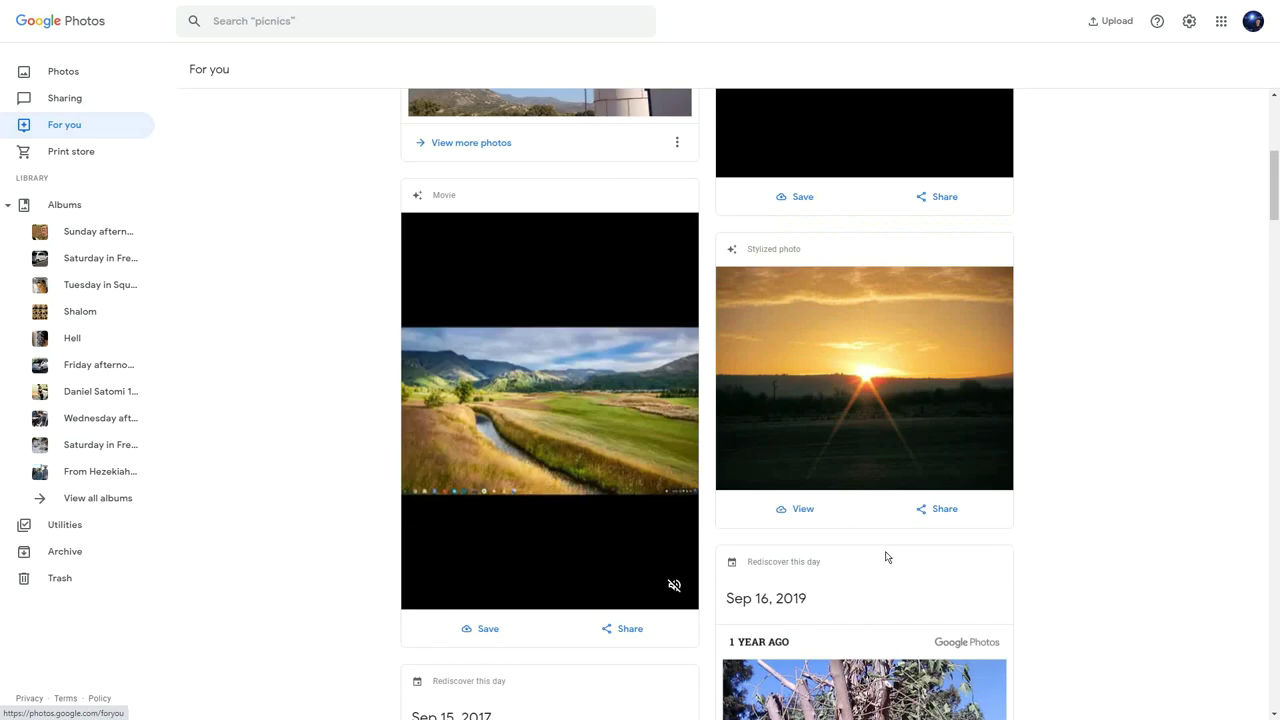
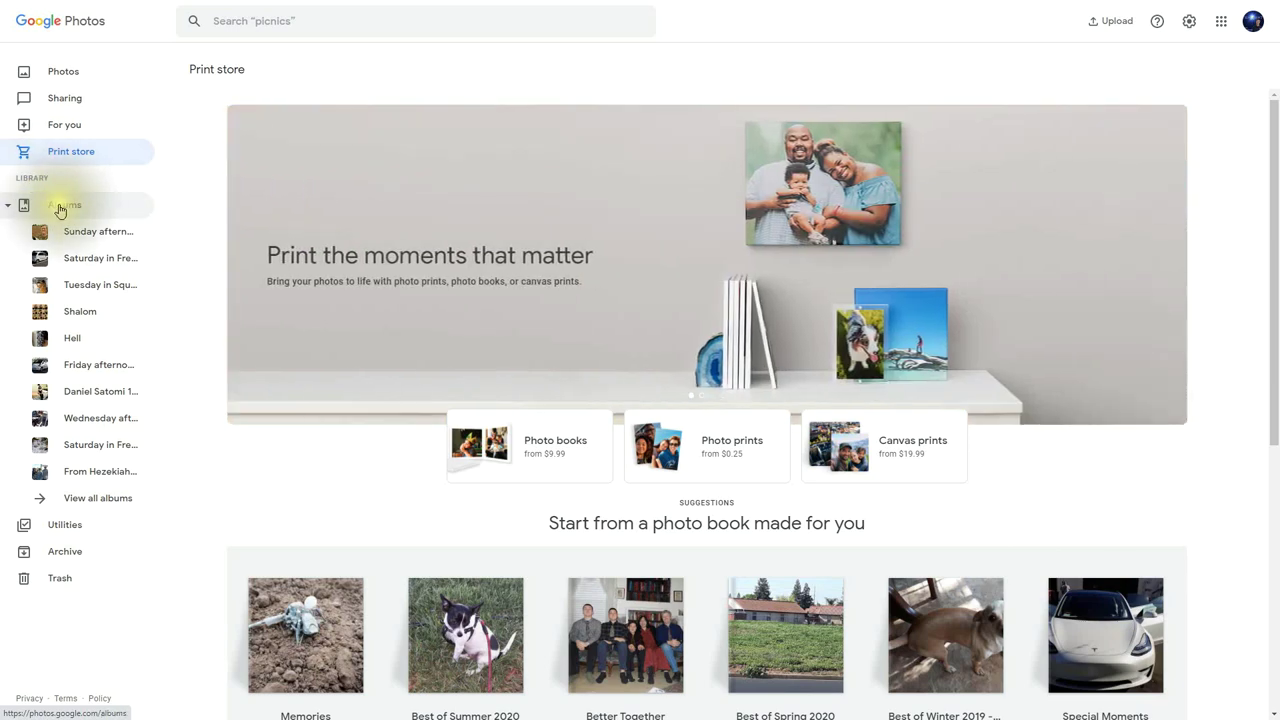
- Look over the Albums, Utilities and Trash sections and the settings of the photo library
click(65, 206)
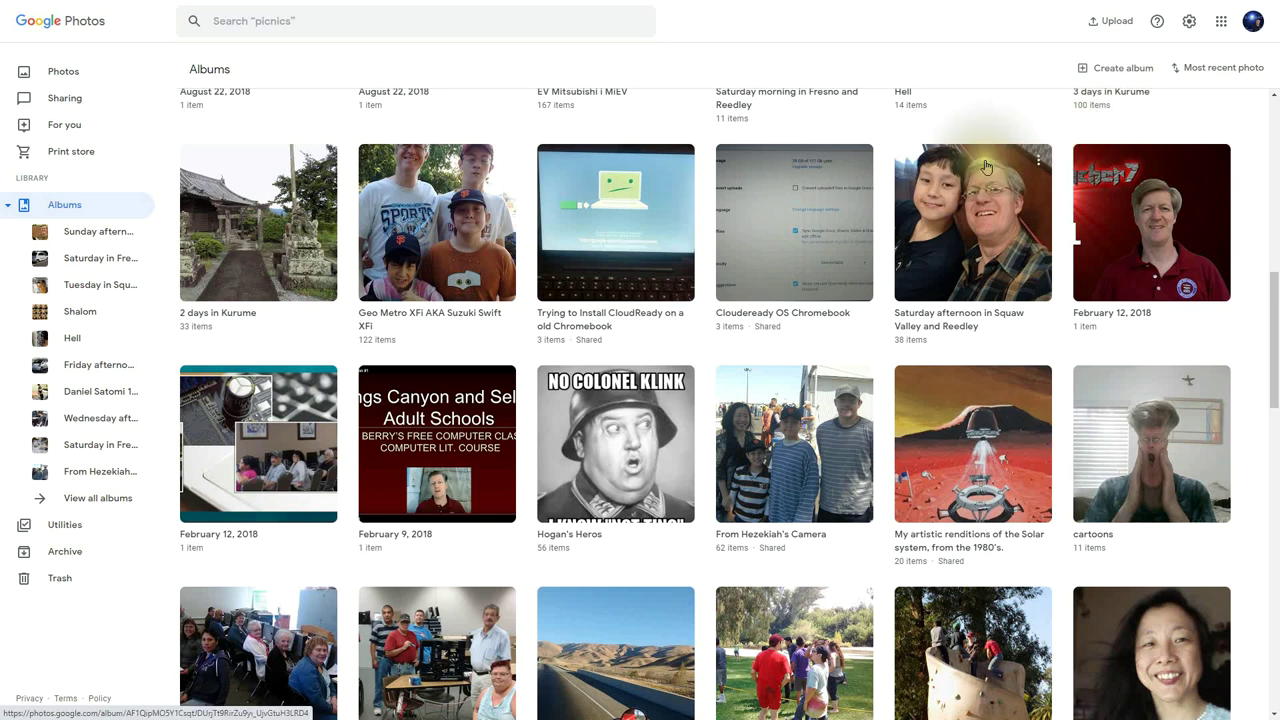
click(57, 525)
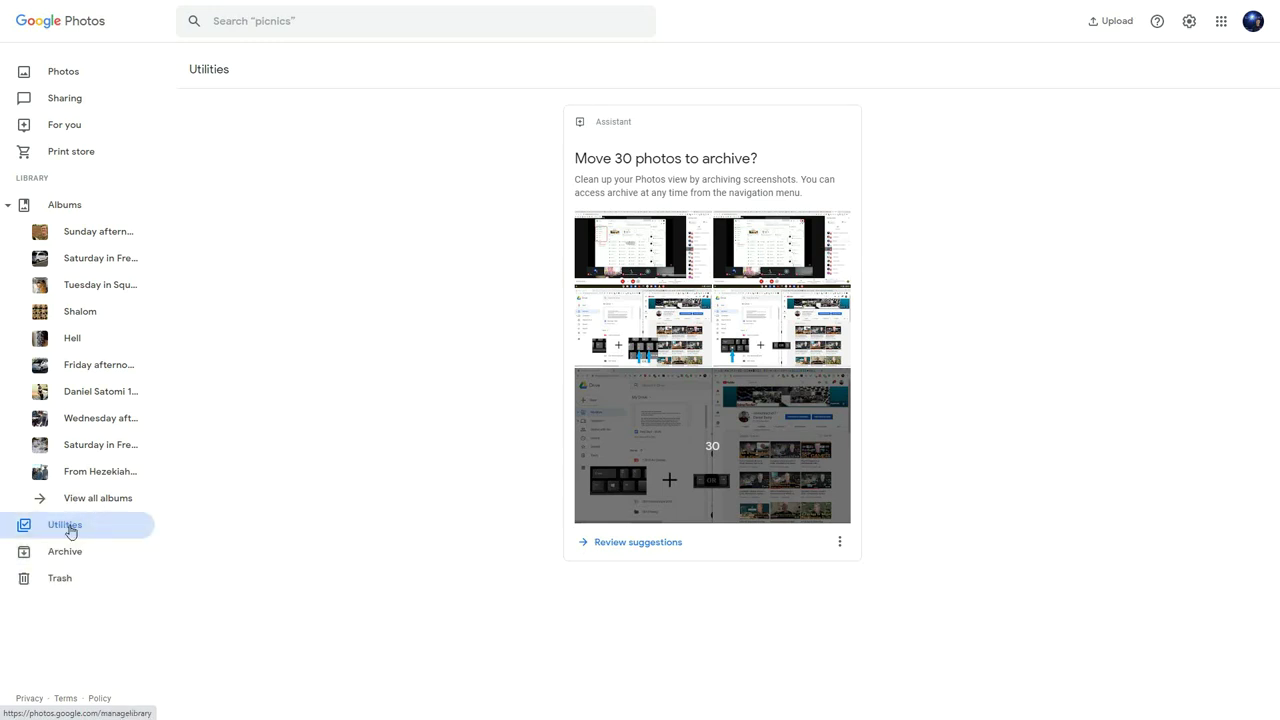
click(60, 580)
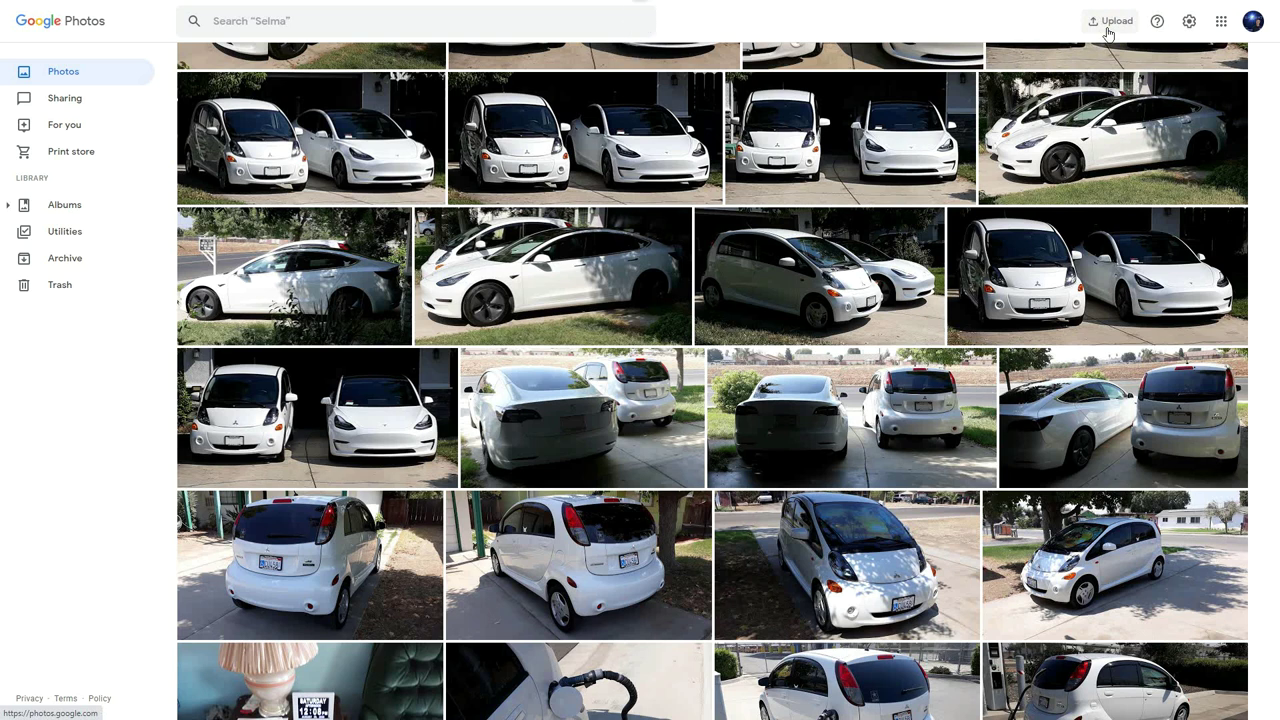
click(1188, 24)
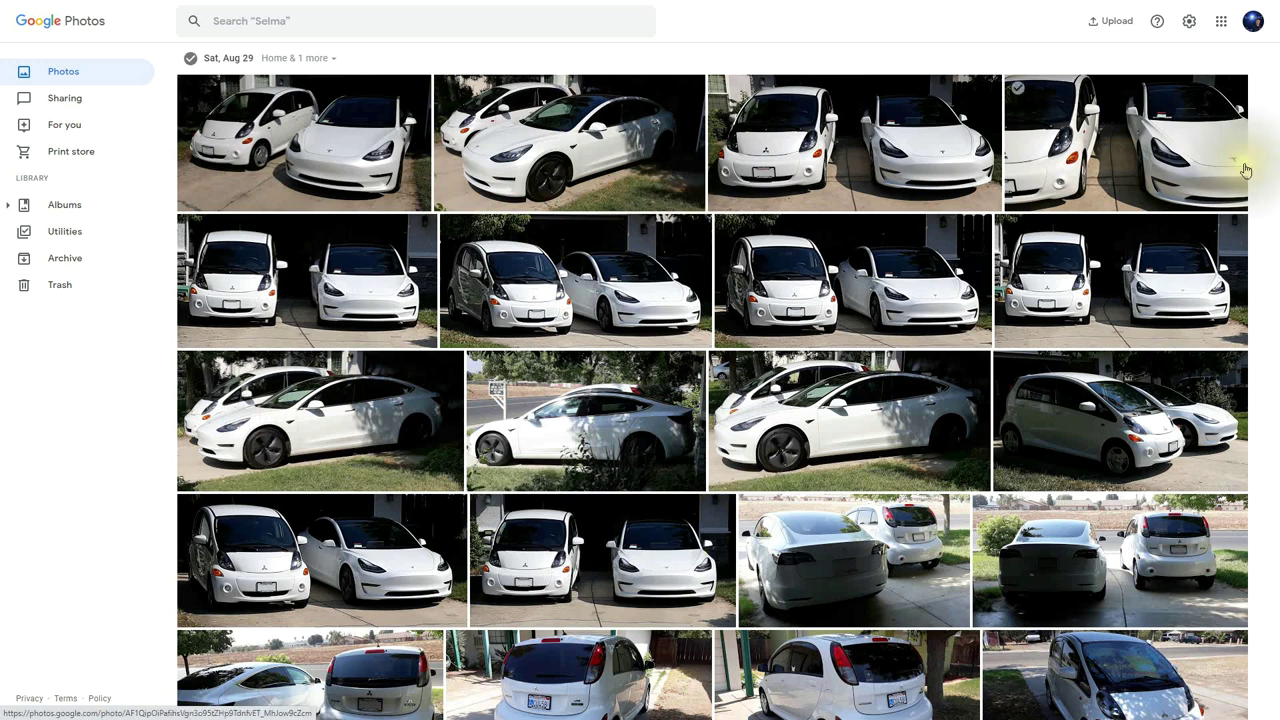
- Select the first three Sat, Aug 29 car photos and extend the selection to all photos of that day
click(197, 96)
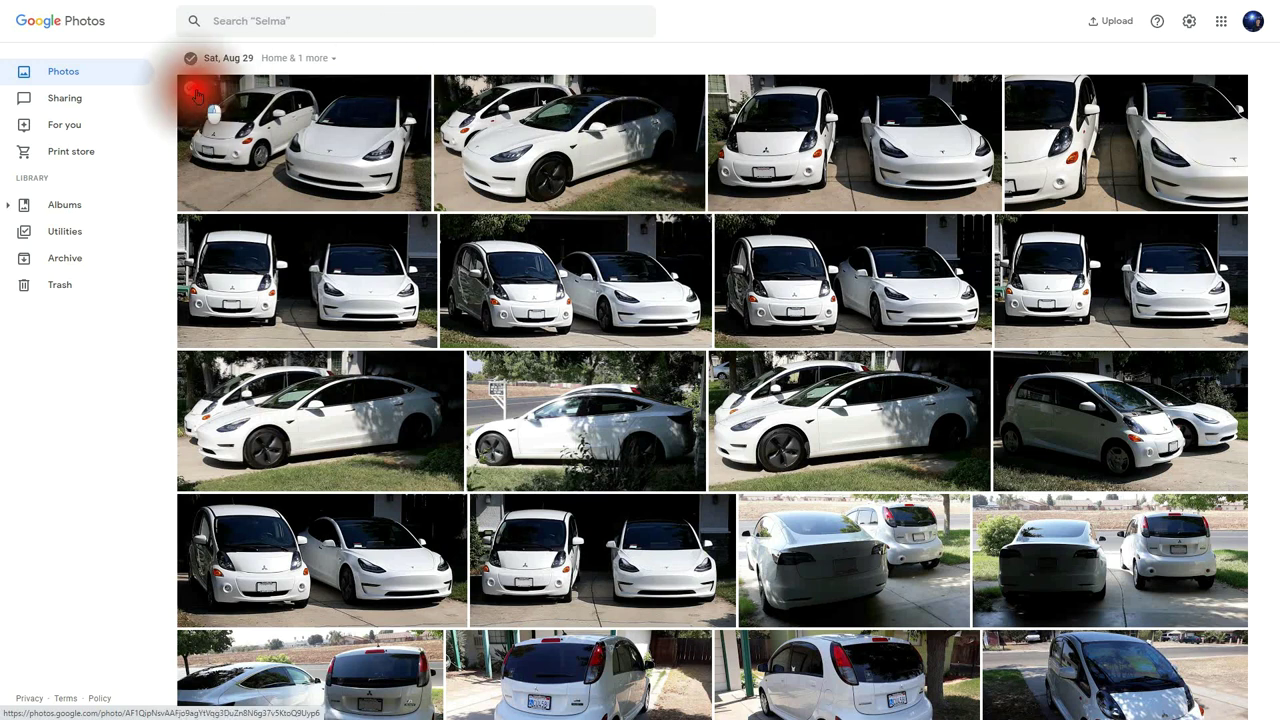
click(520, 100)
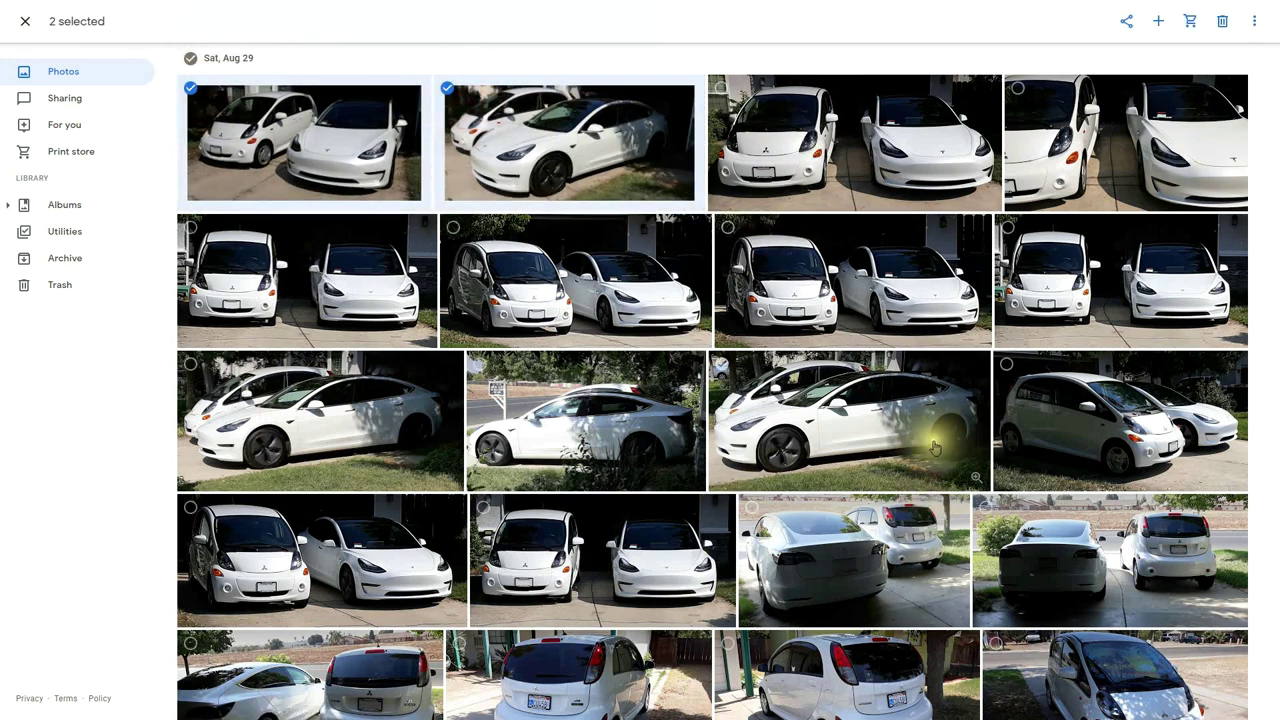
click(748, 162)
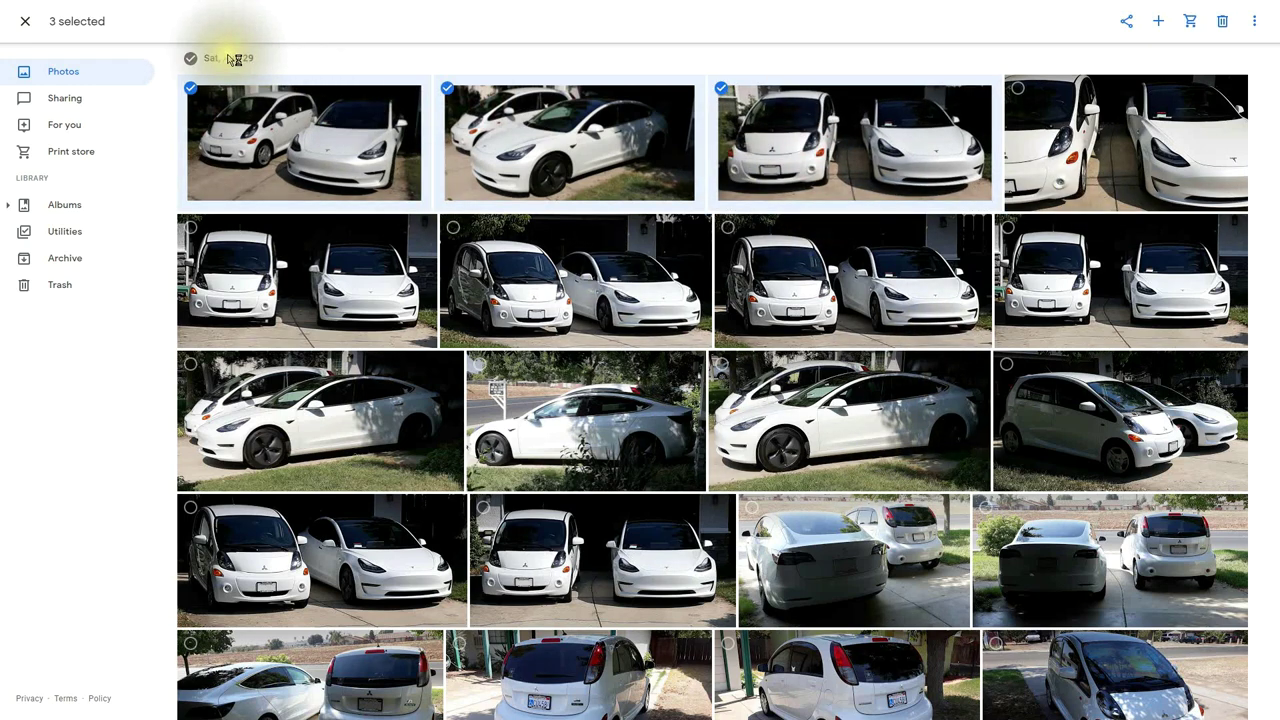
click(190, 58)
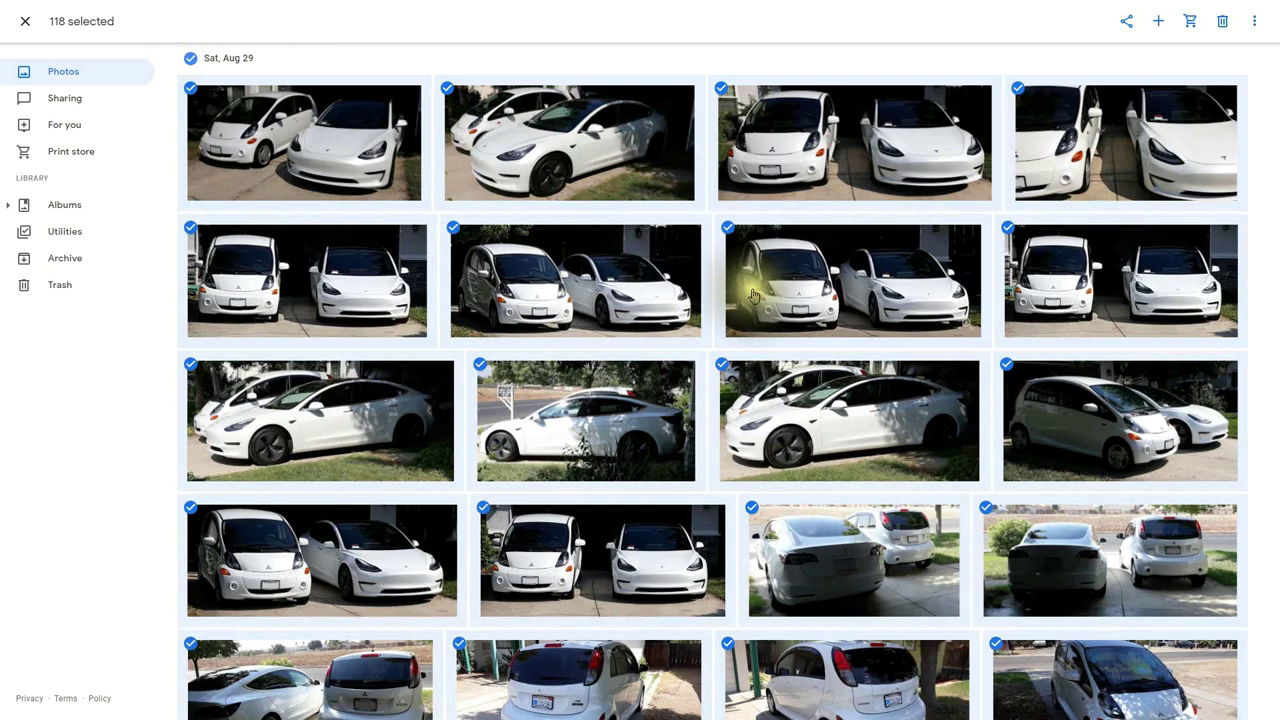
- Remove the photo of the lamp and clock on the side table from the Aug 29 selection and check the remaining photos
scroll(753, 295, down, 10)
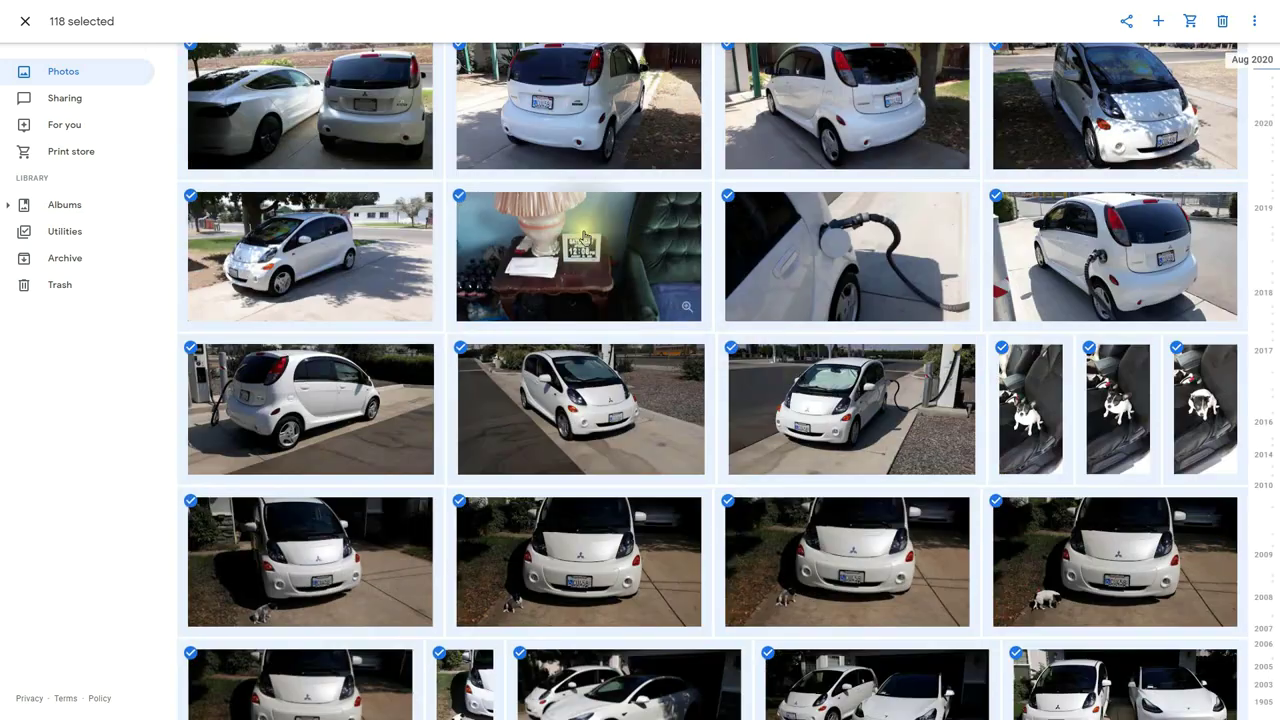
click(460, 195)
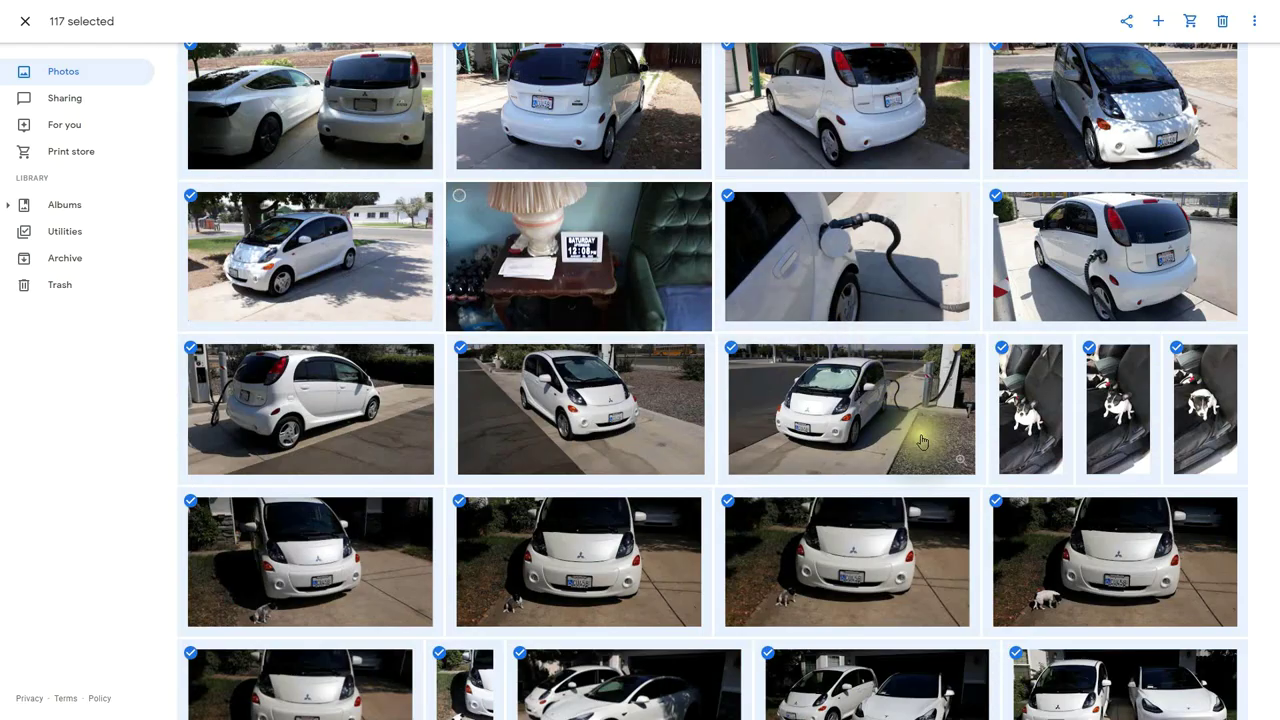
scroll(922, 441, down, 10)
scroll(955, 519, down, 3)
scroll(955, 519, down, 8)
scroll(875, 480, down, 5)
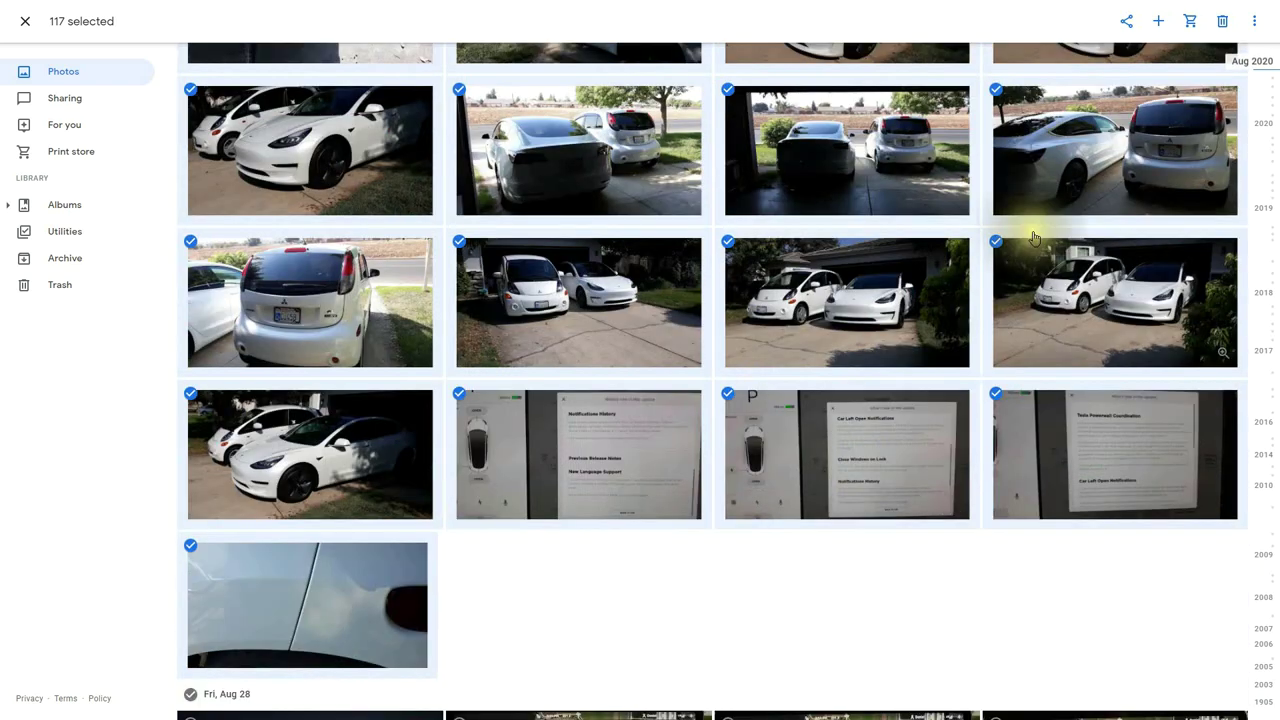
- Add the selected Aug 29 photos to a new album titled "Cars" and finish editing it
click(1156, 24)
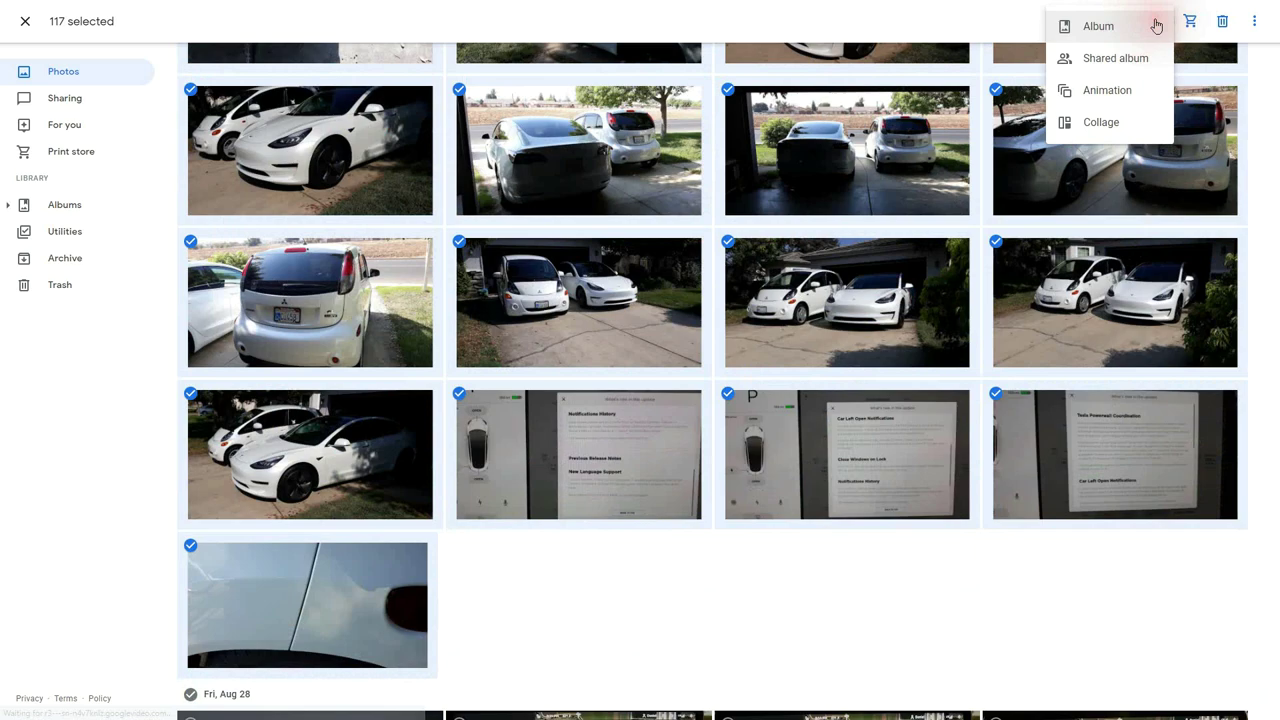
click(1092, 30)
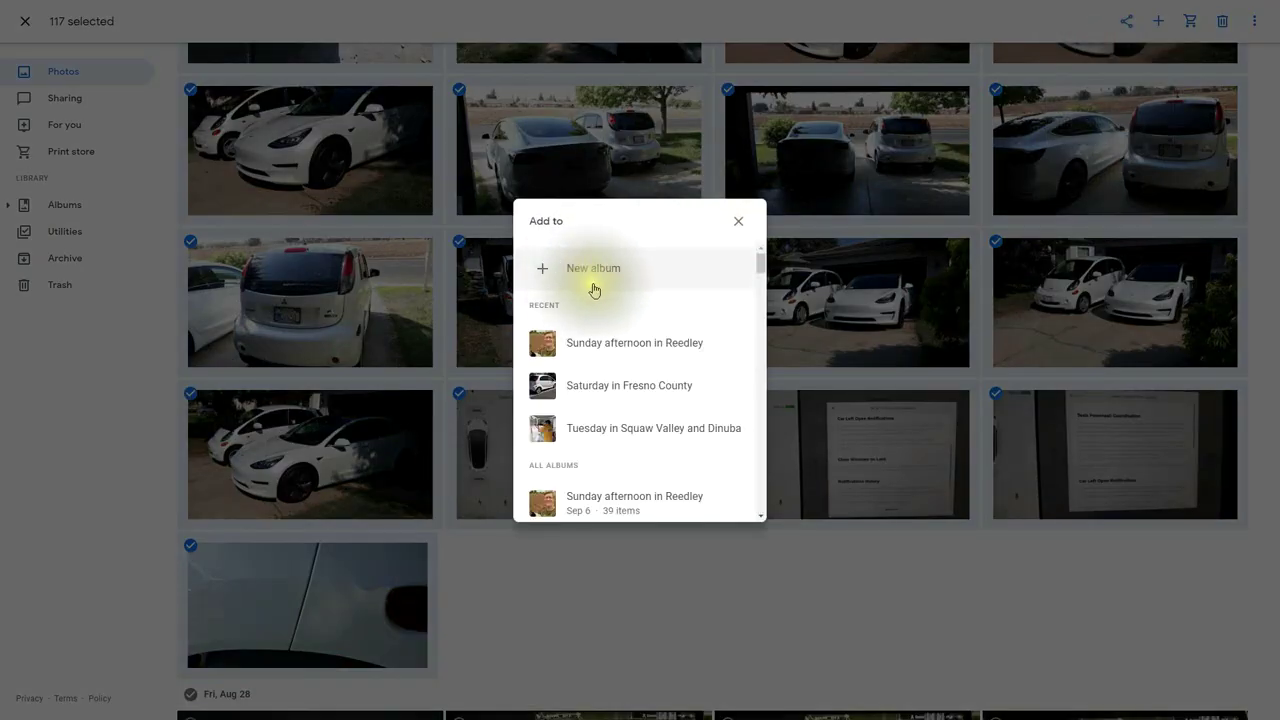
click(585, 272)
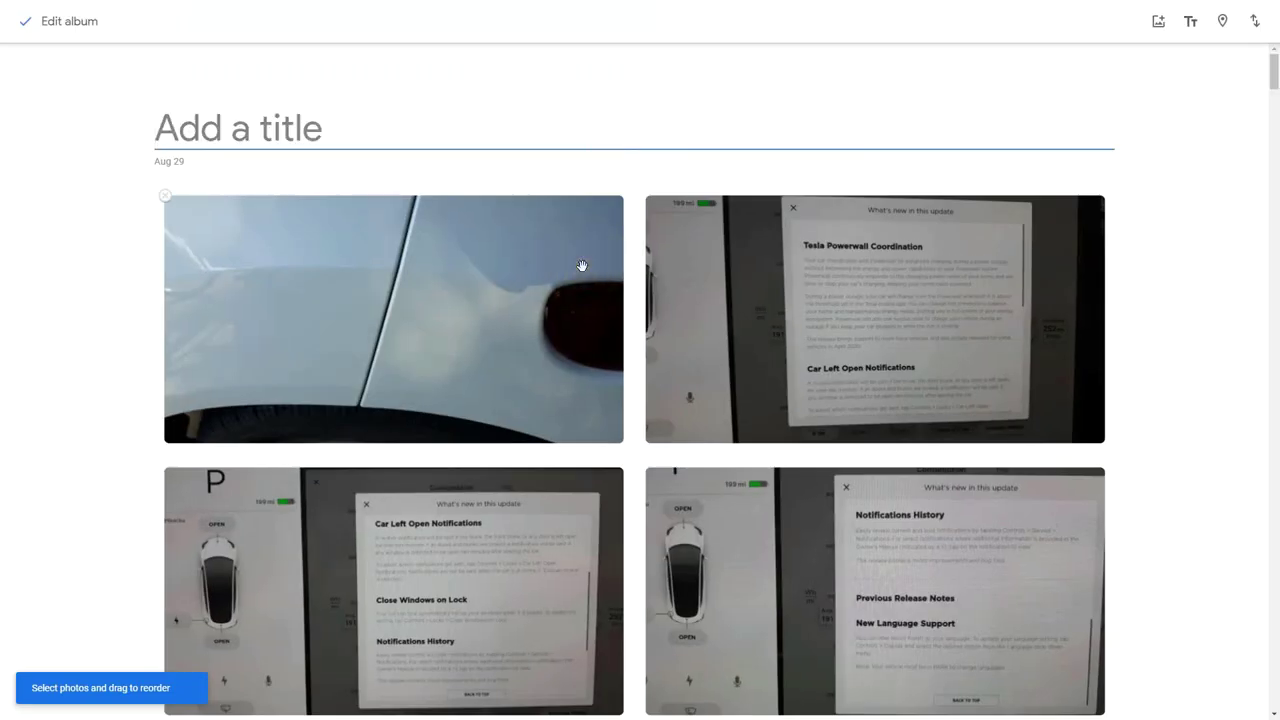
text(Ca)
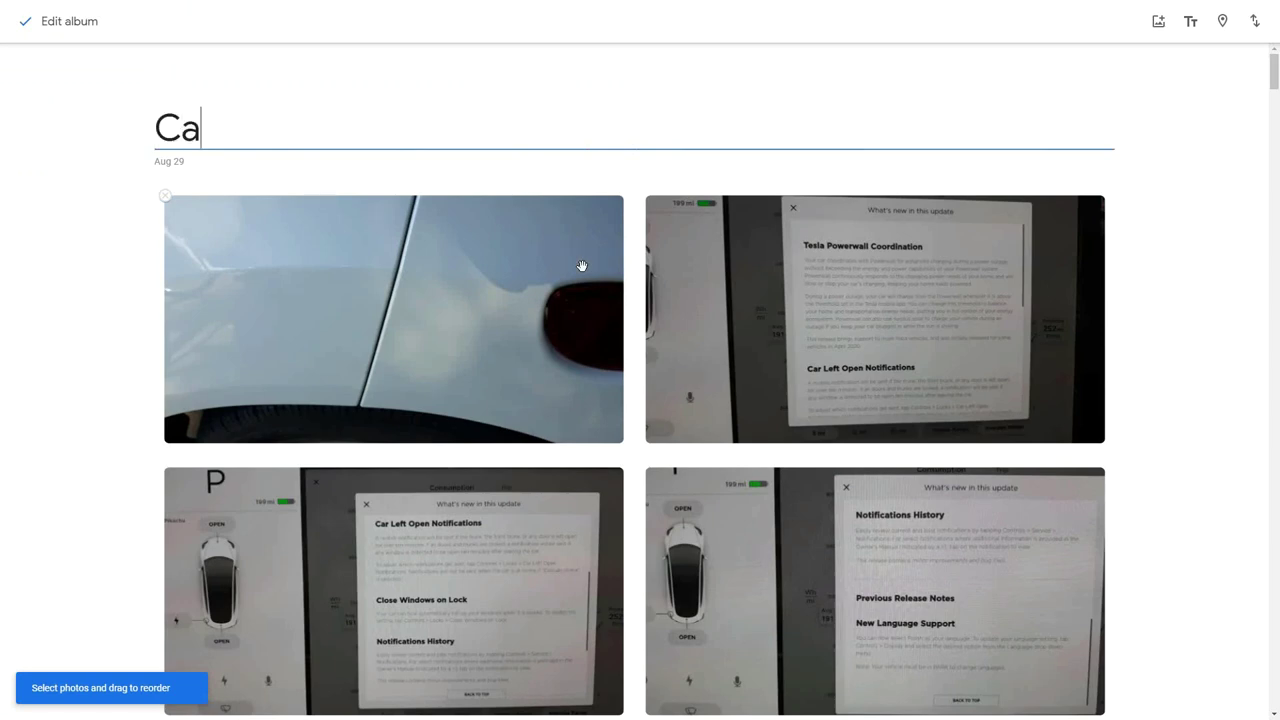
text(rs)
click(27, 24)
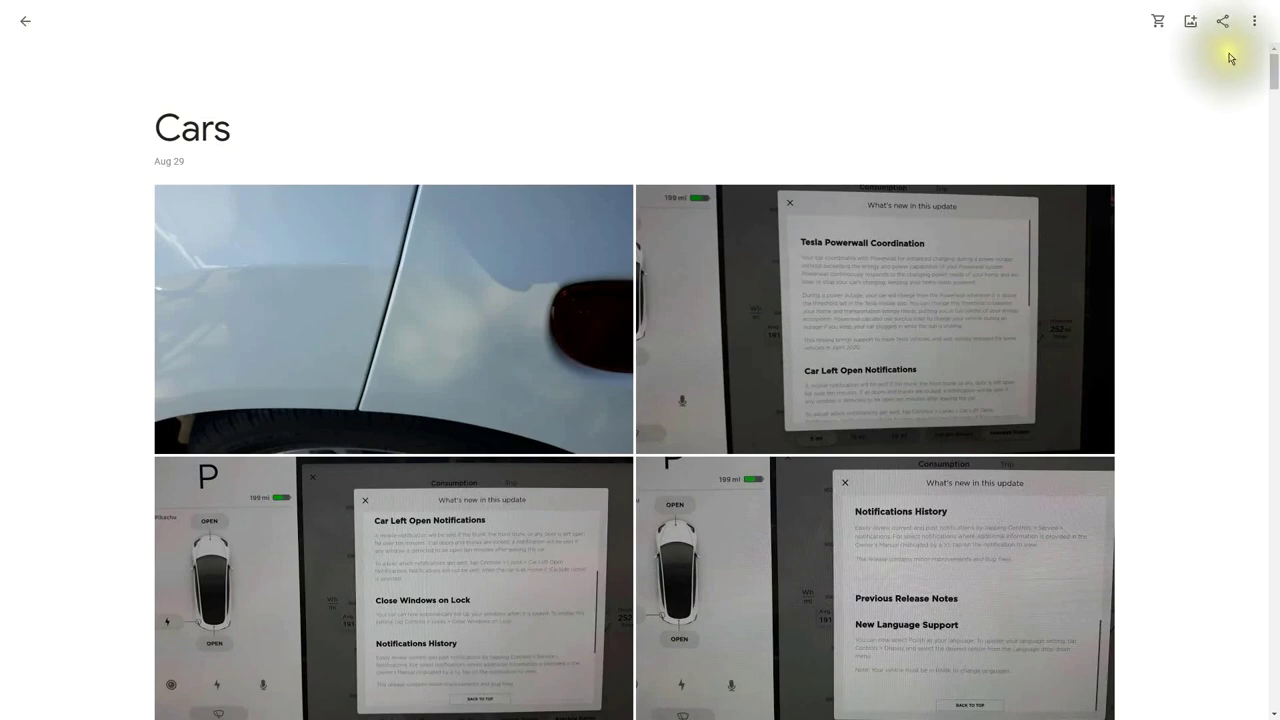
- Look over the Cars album's sharing and further options, and open the search suggestions in the main photo library
click(1220, 24)
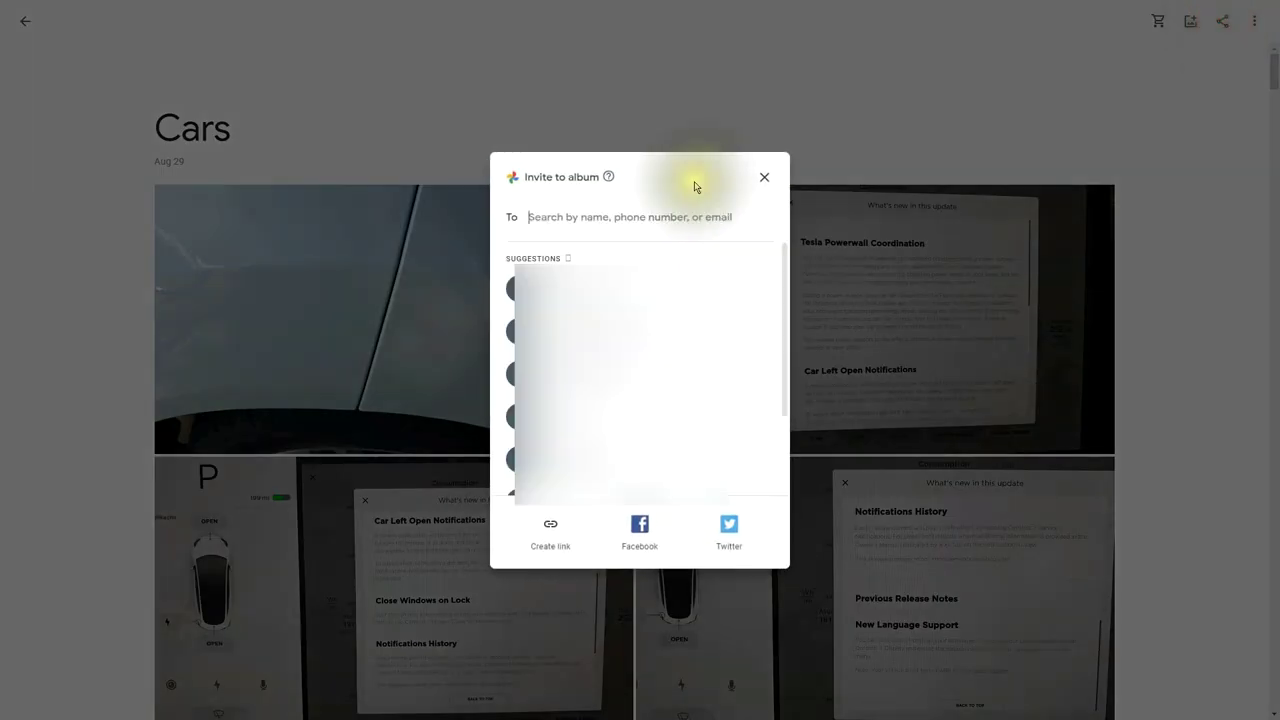
click(1254, 21)
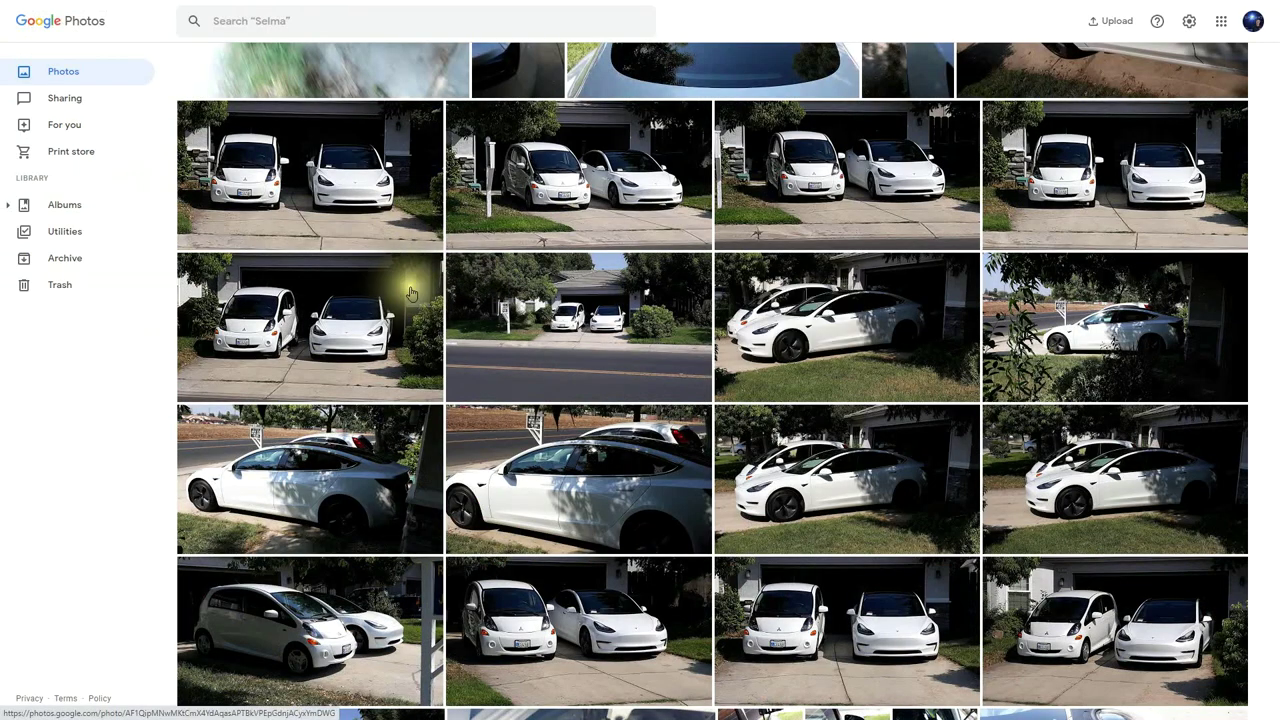
click(250, 20)
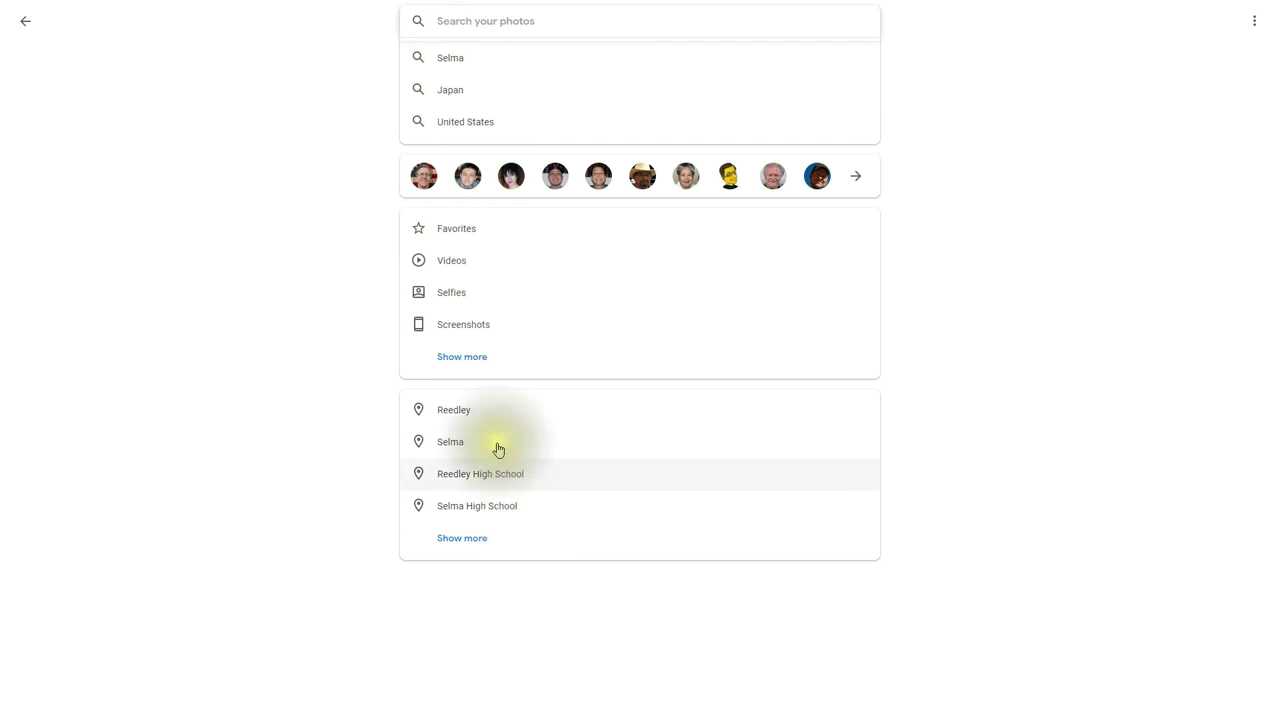
- Search the photo library for "tesla" and look through the matching photos from August
click(457, 21)
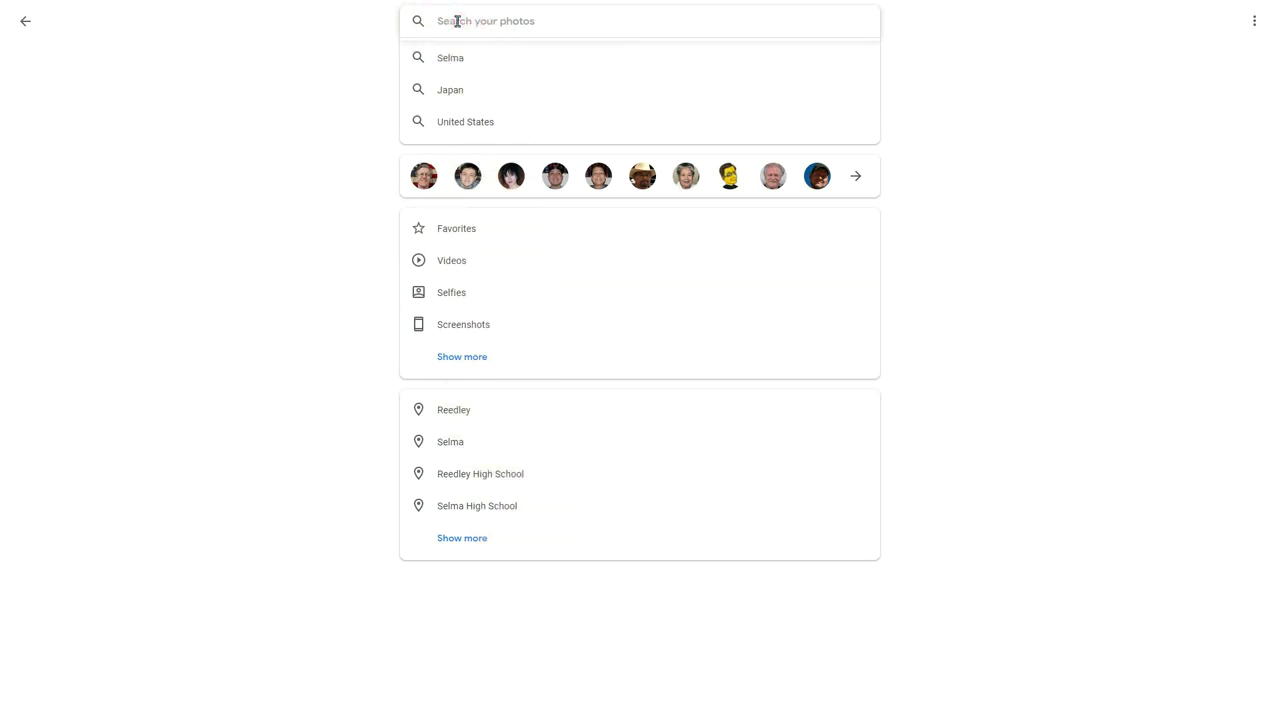
text(tesla)
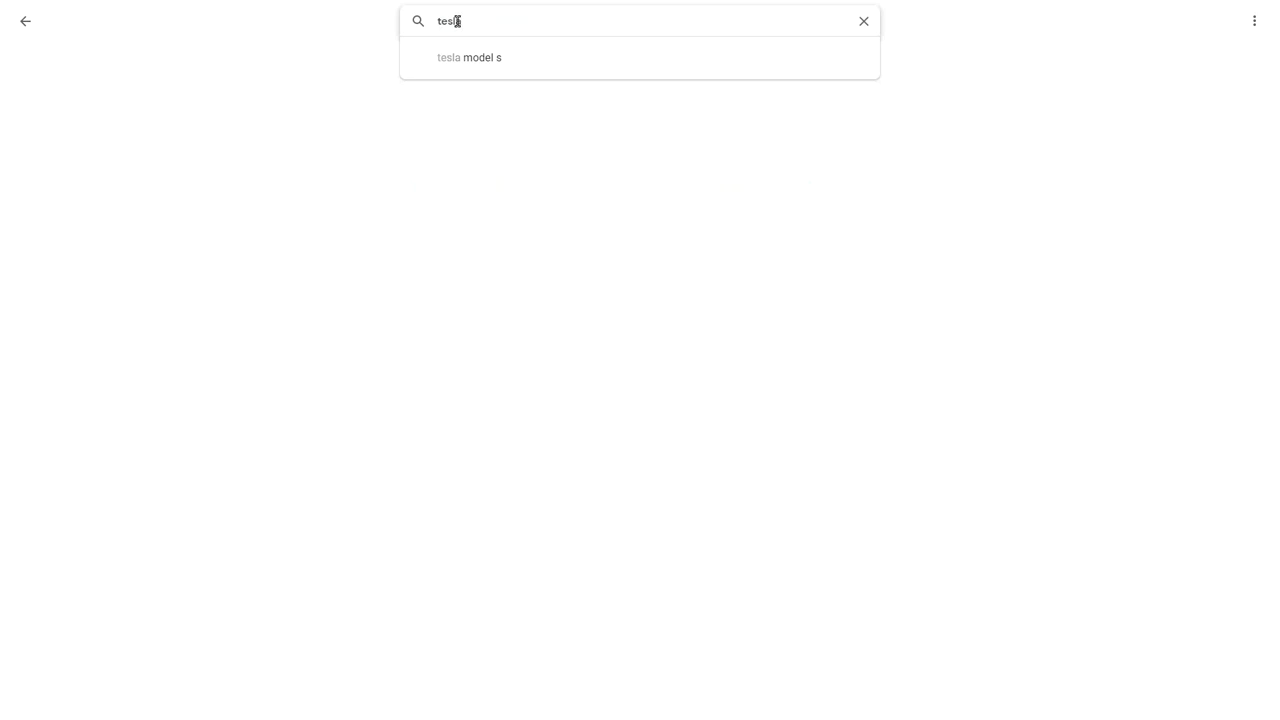
scroll(675, 270, down, 15)
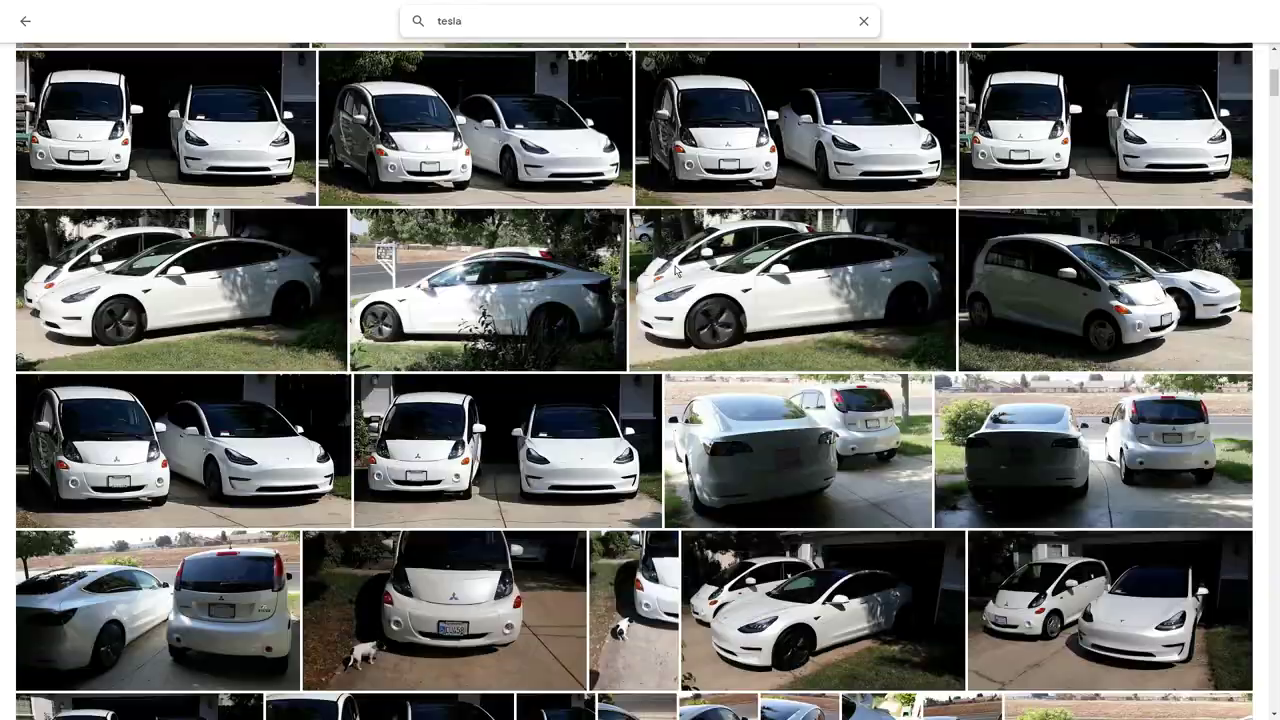
scroll(675, 270, down, 15)
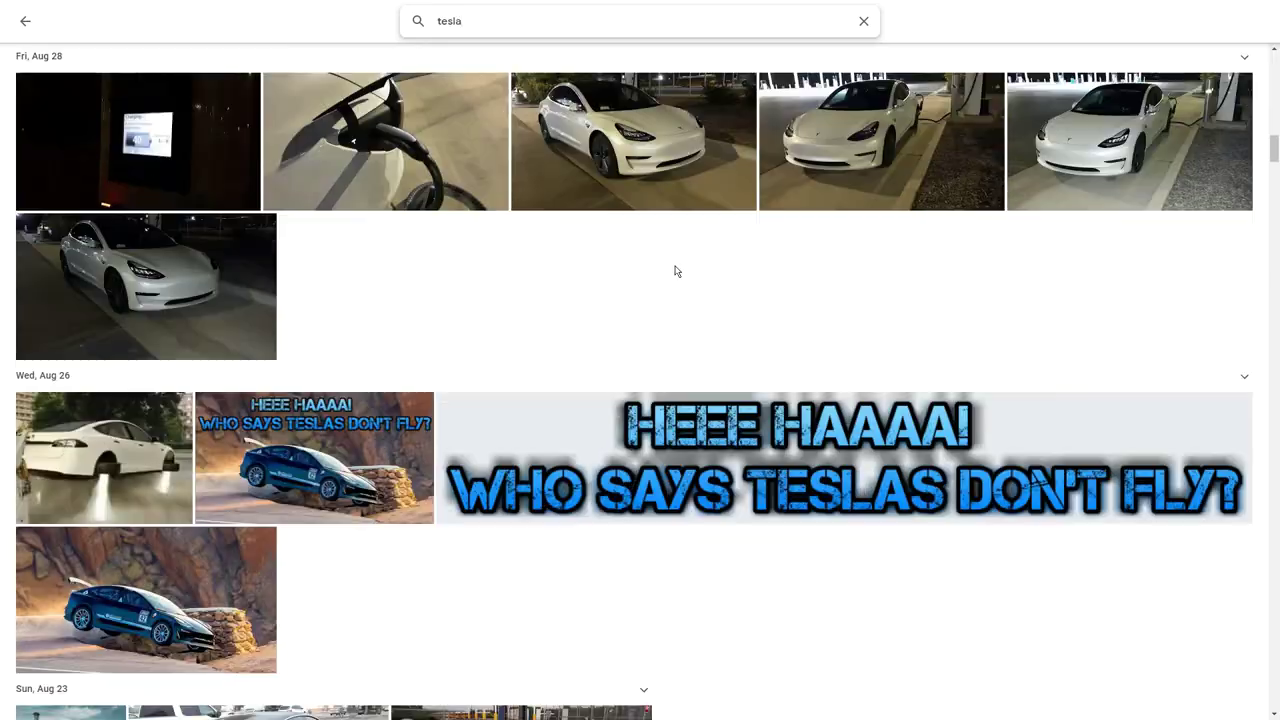
scroll(675, 270, up, 10)
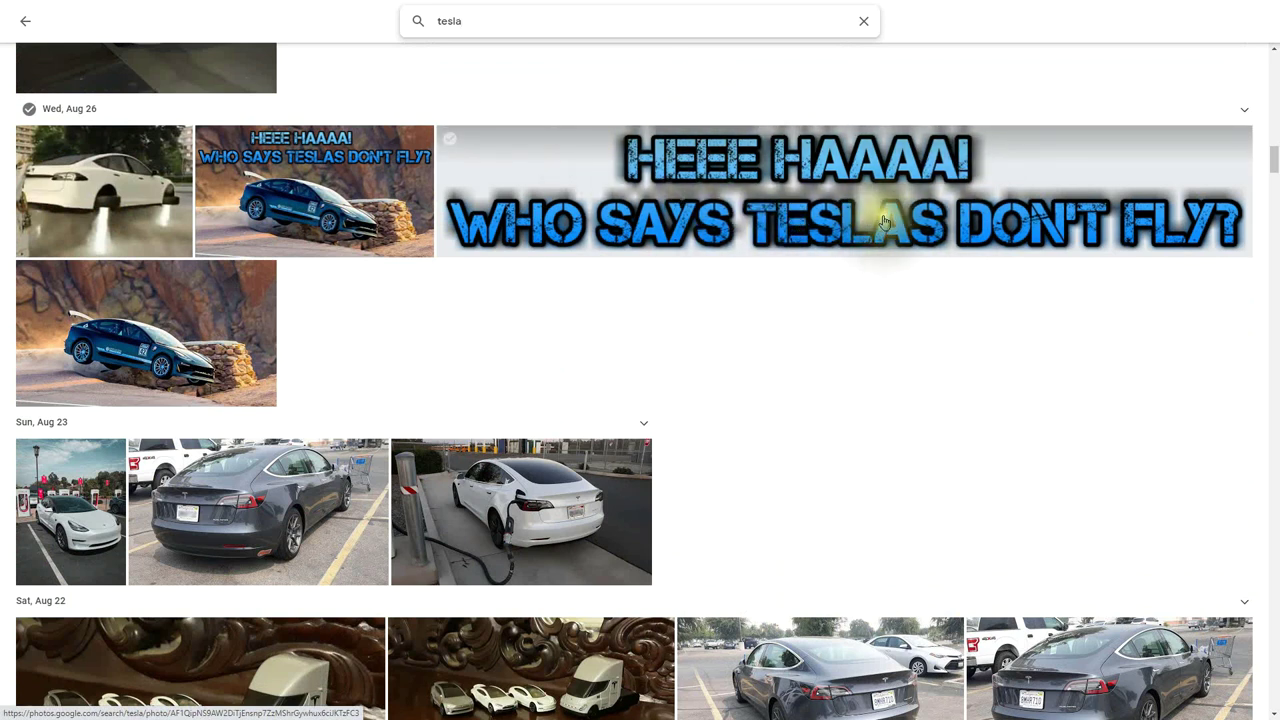
scroll(716, 346, down, 20)
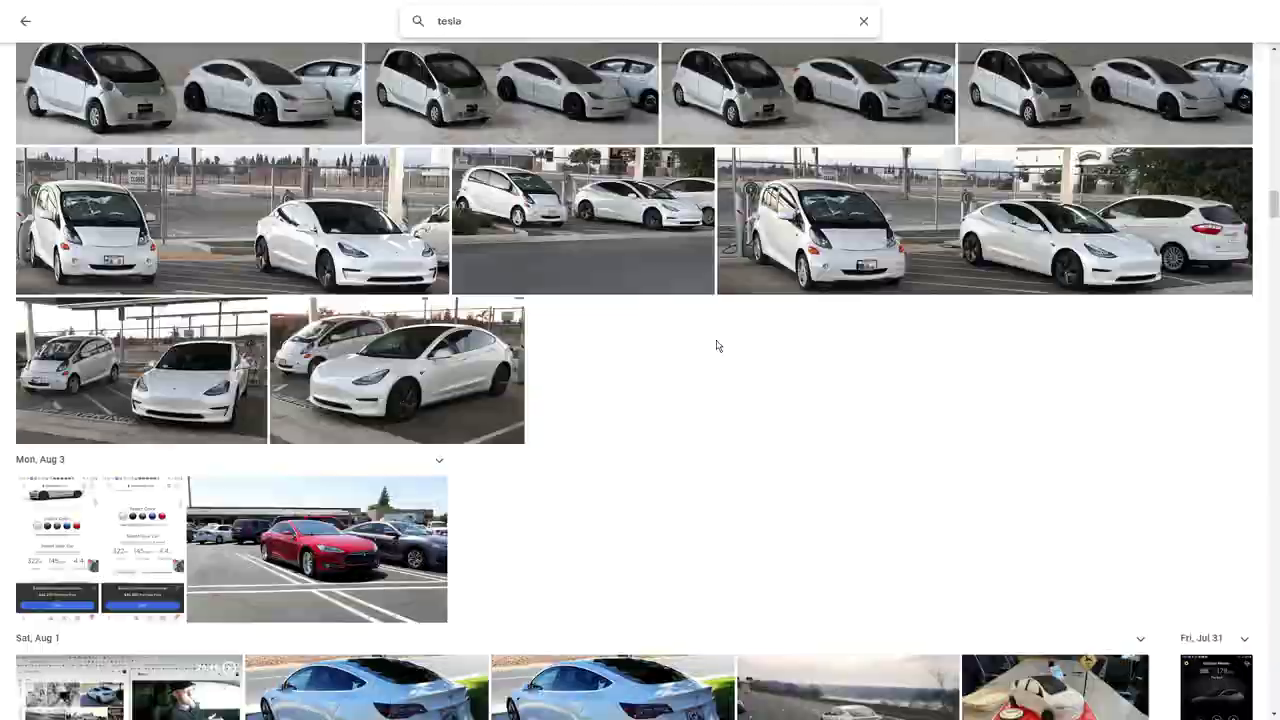
scroll(716, 346, up, 3)
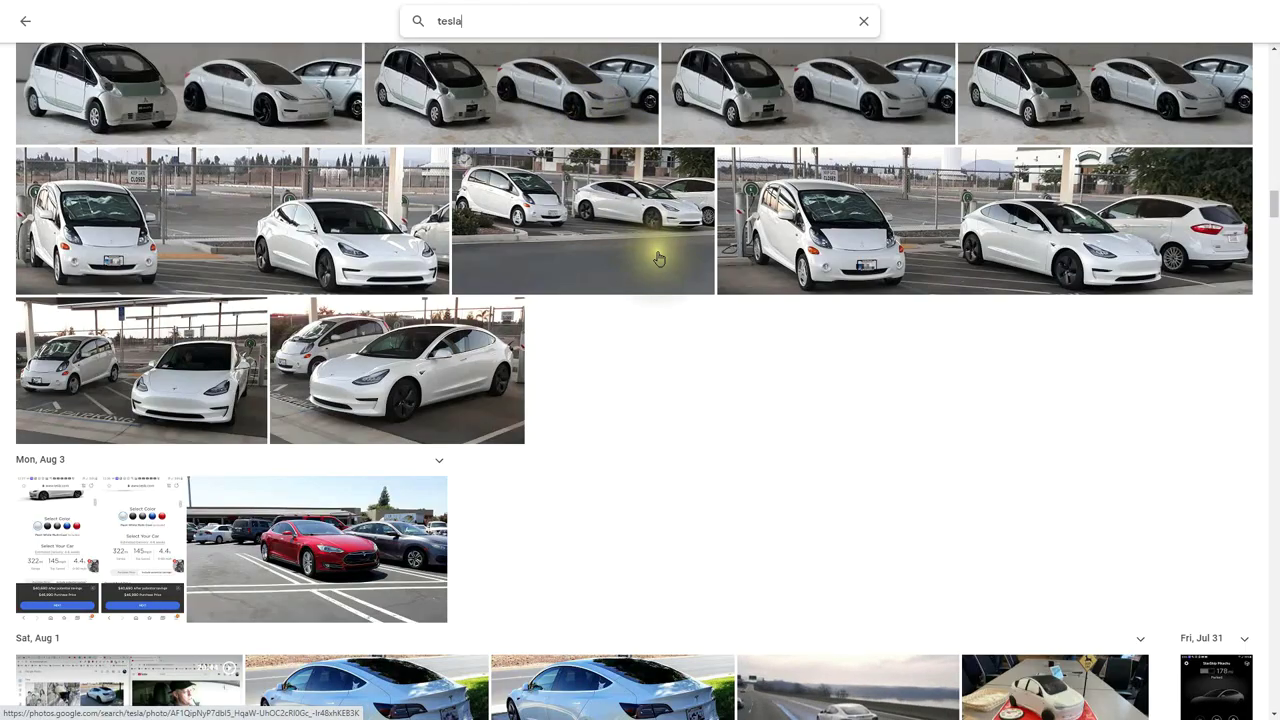
- Look through the older tesla matches back to January and open the Jan 15 photo of the whiteboard charging diagram
scroll(658, 259, down, 4)
scroll(658, 259, down, 1)
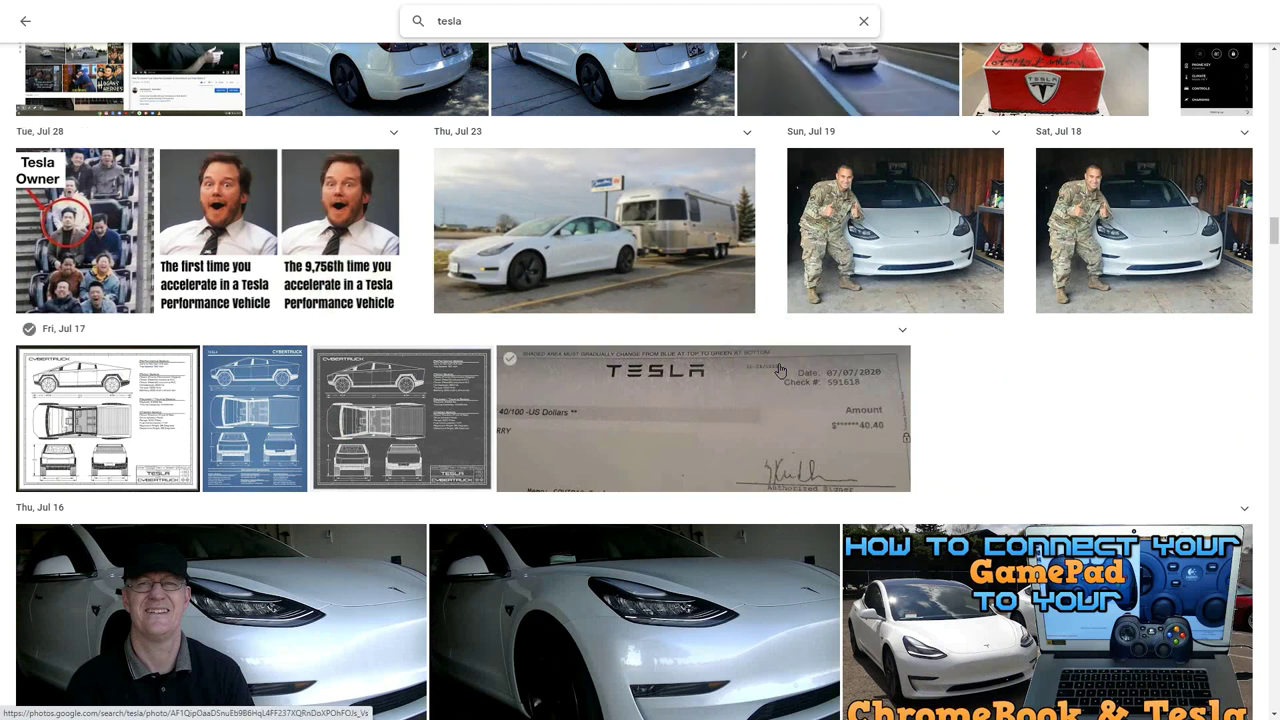
scroll(780, 370, down, 15)
scroll(780, 370, down, 20)
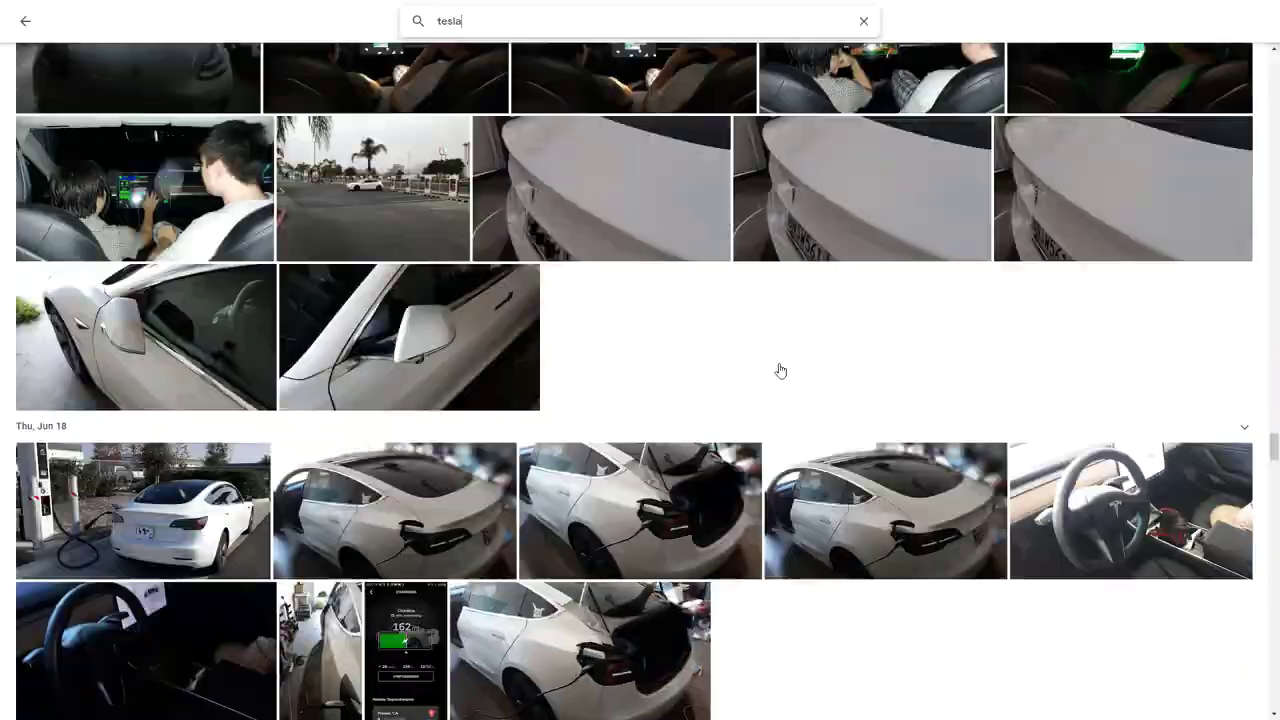
scroll(780, 371, down, 20)
scroll(780, 370, down, 4)
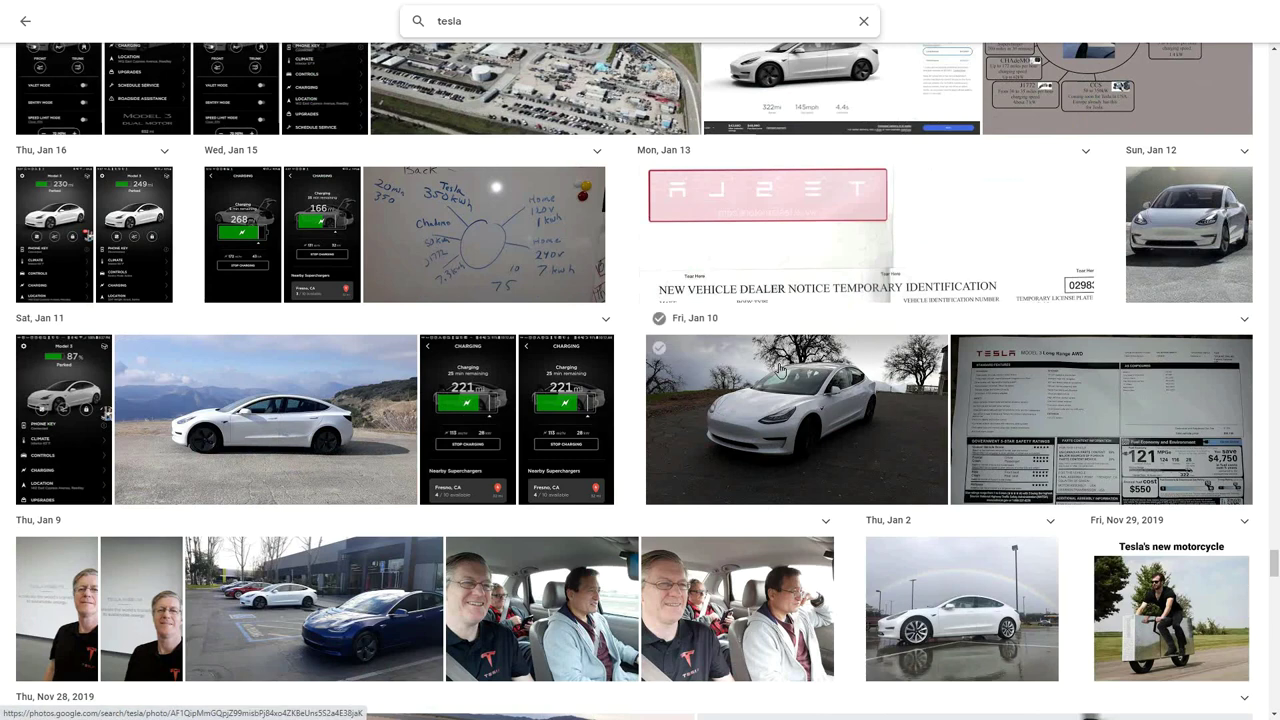
click(480, 250)
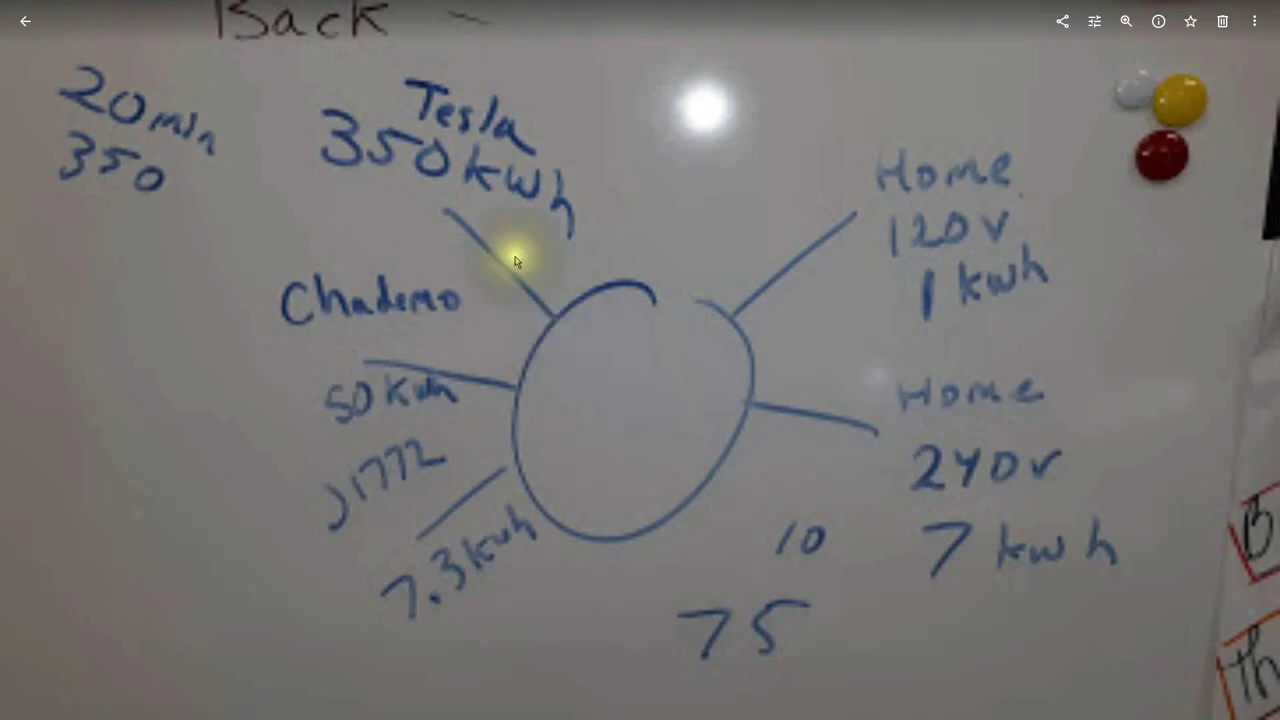
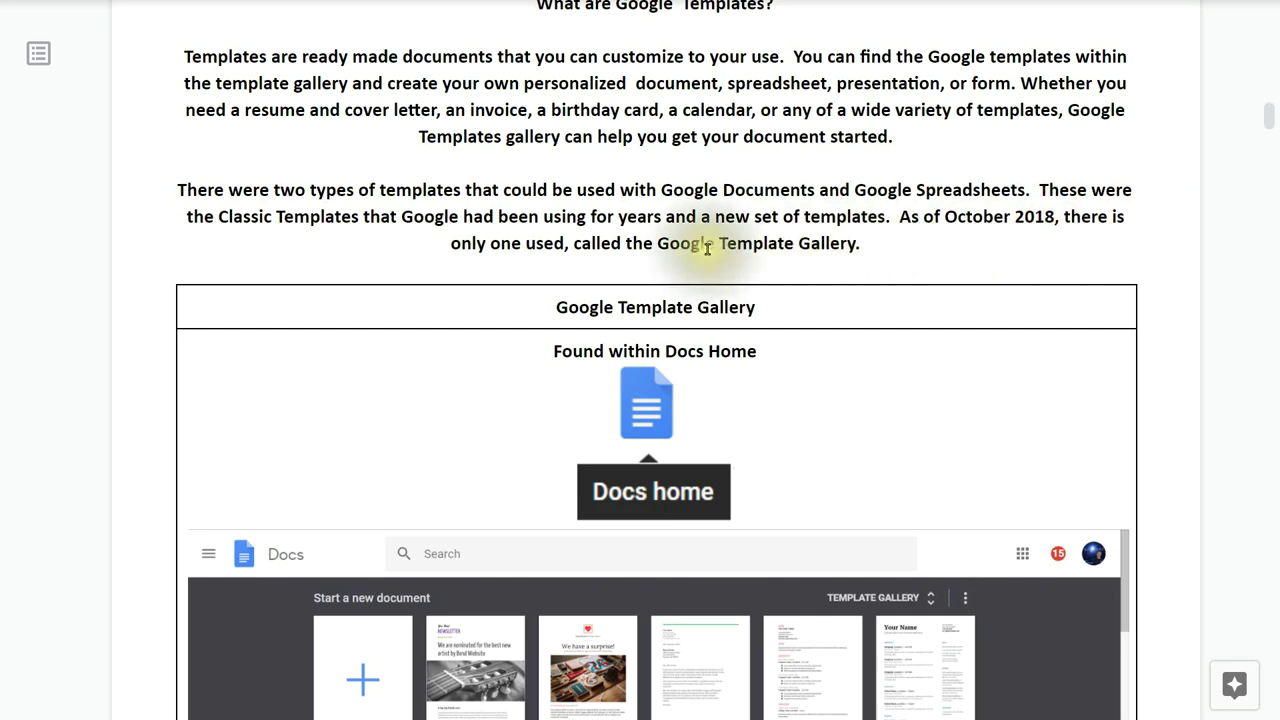
- Read the lesson's Google Template Gallery section and open the template gallery from Docs home to view the resume templates
scroll(874, 261, down, 1)
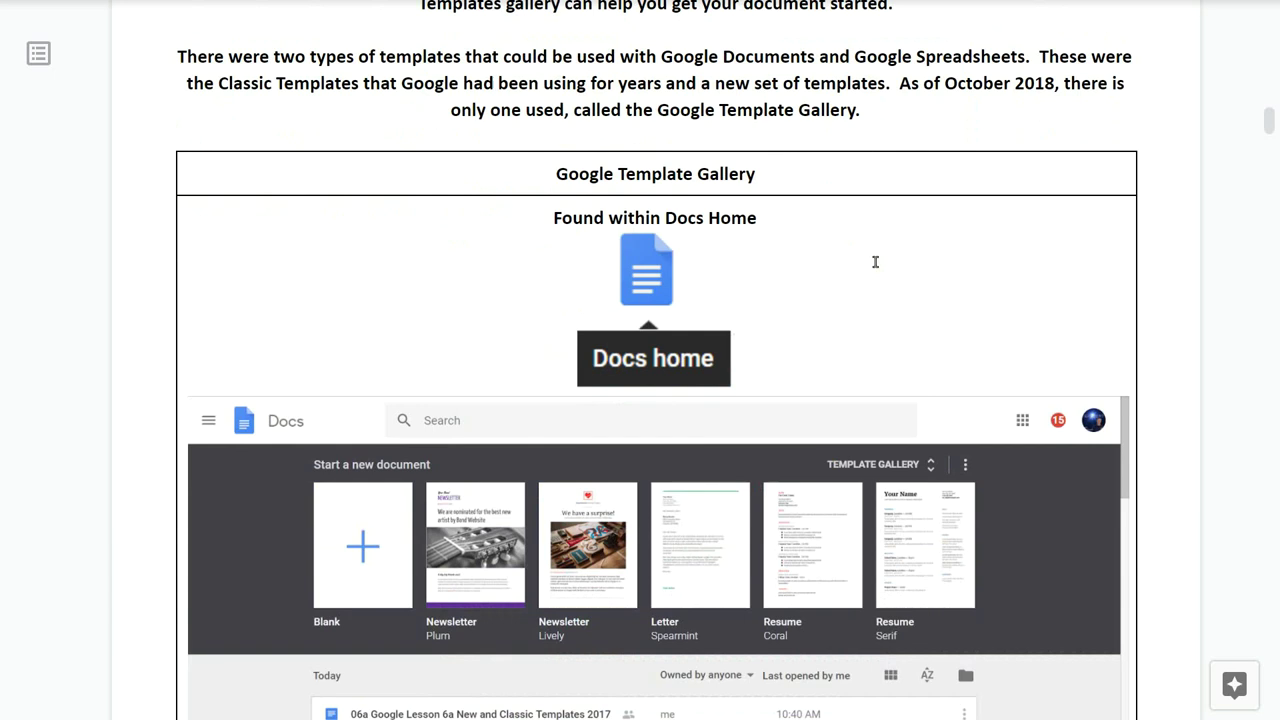
scroll(875, 261, down, 1)
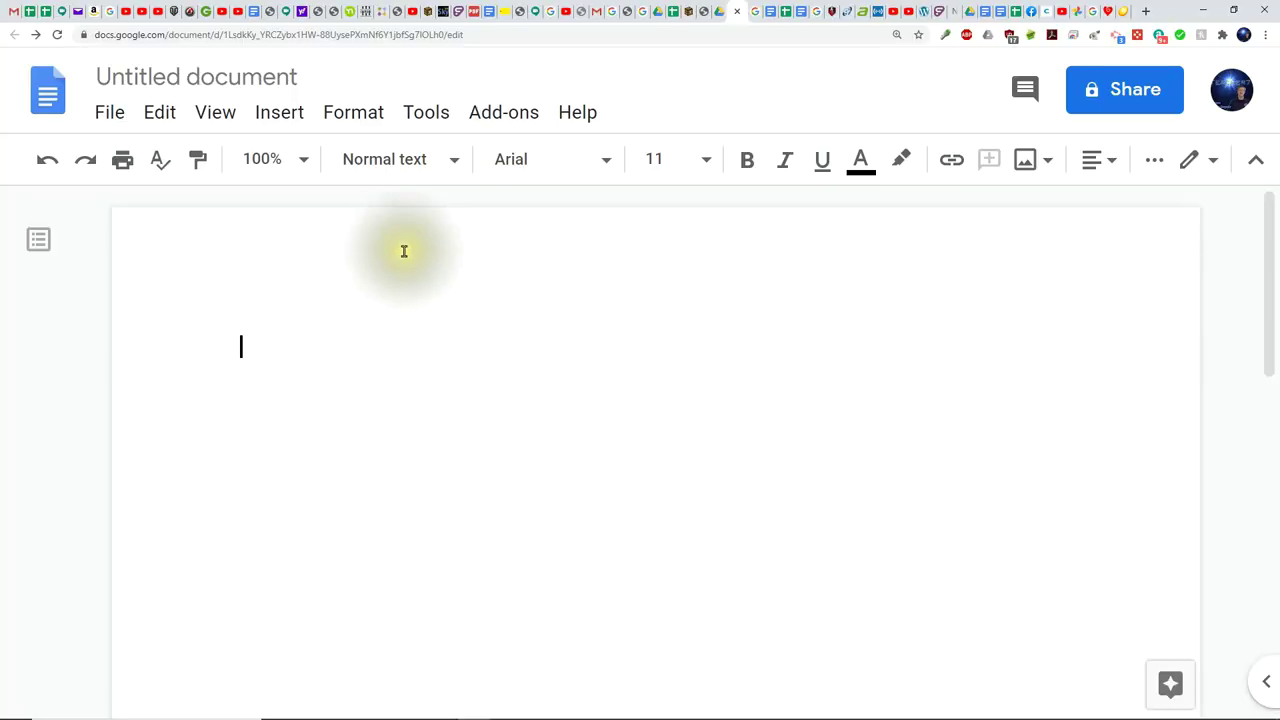
click(49, 97)
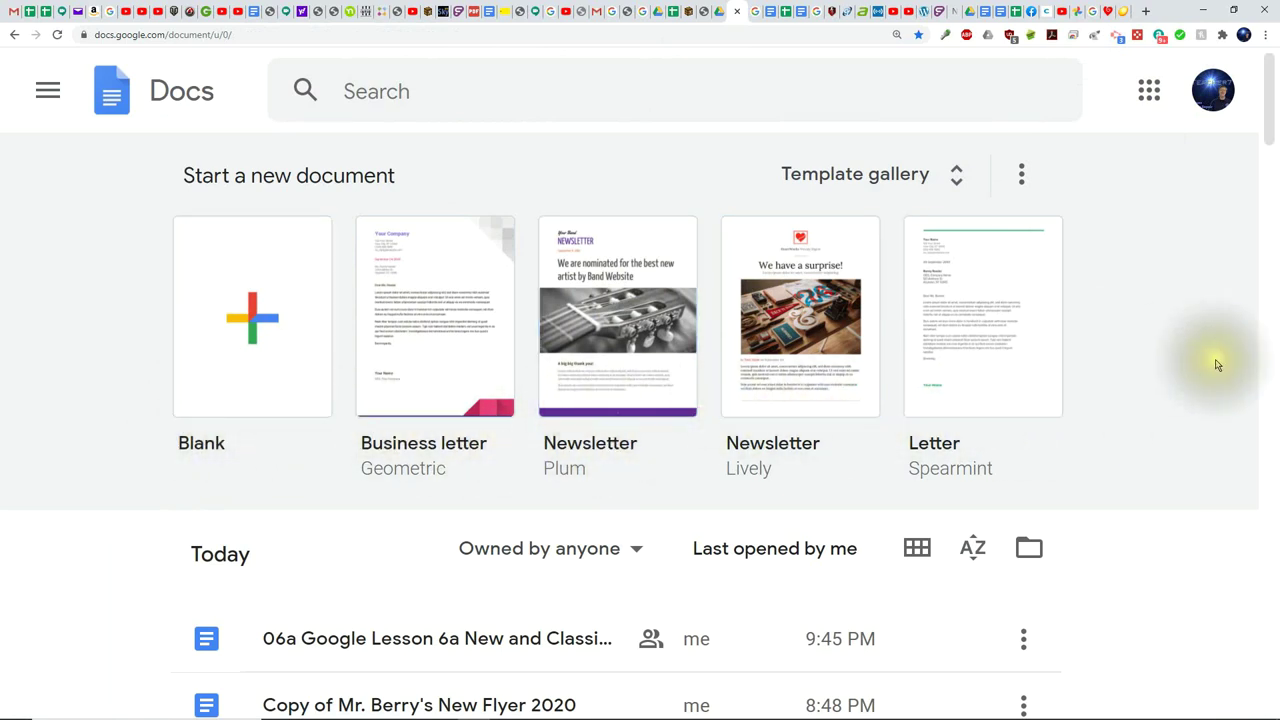
click(864, 175)
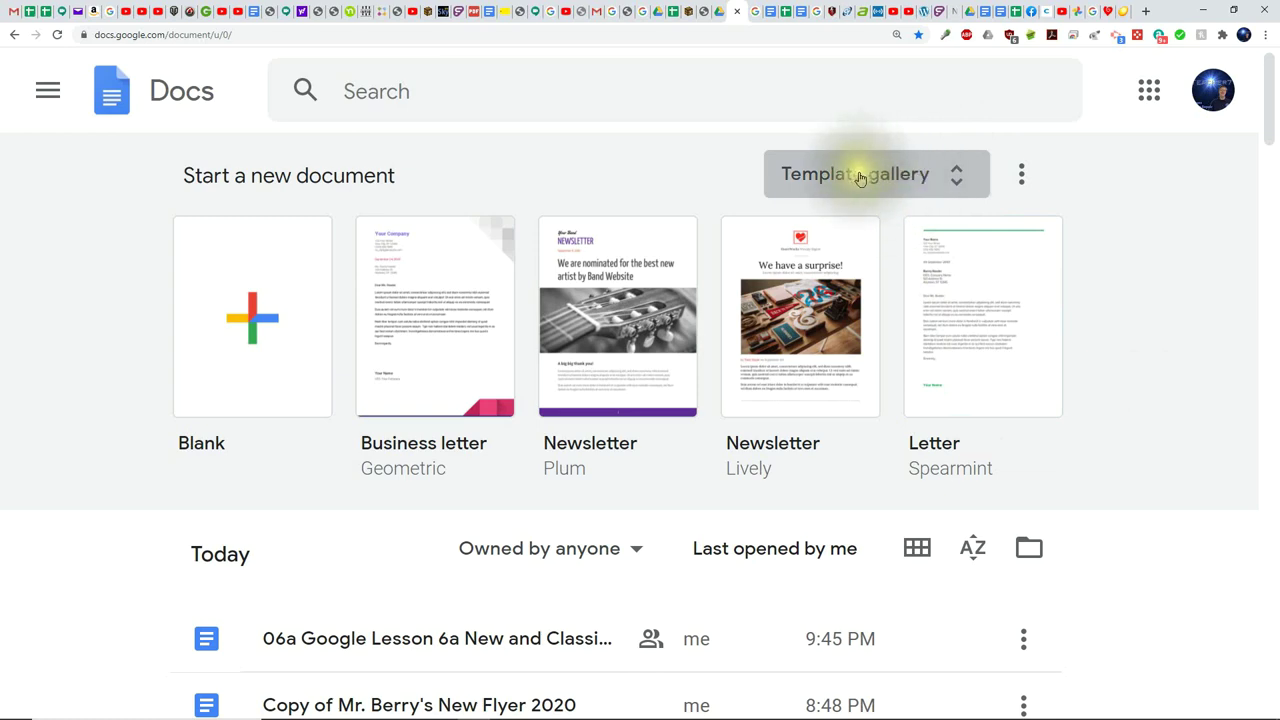
click(864, 176)
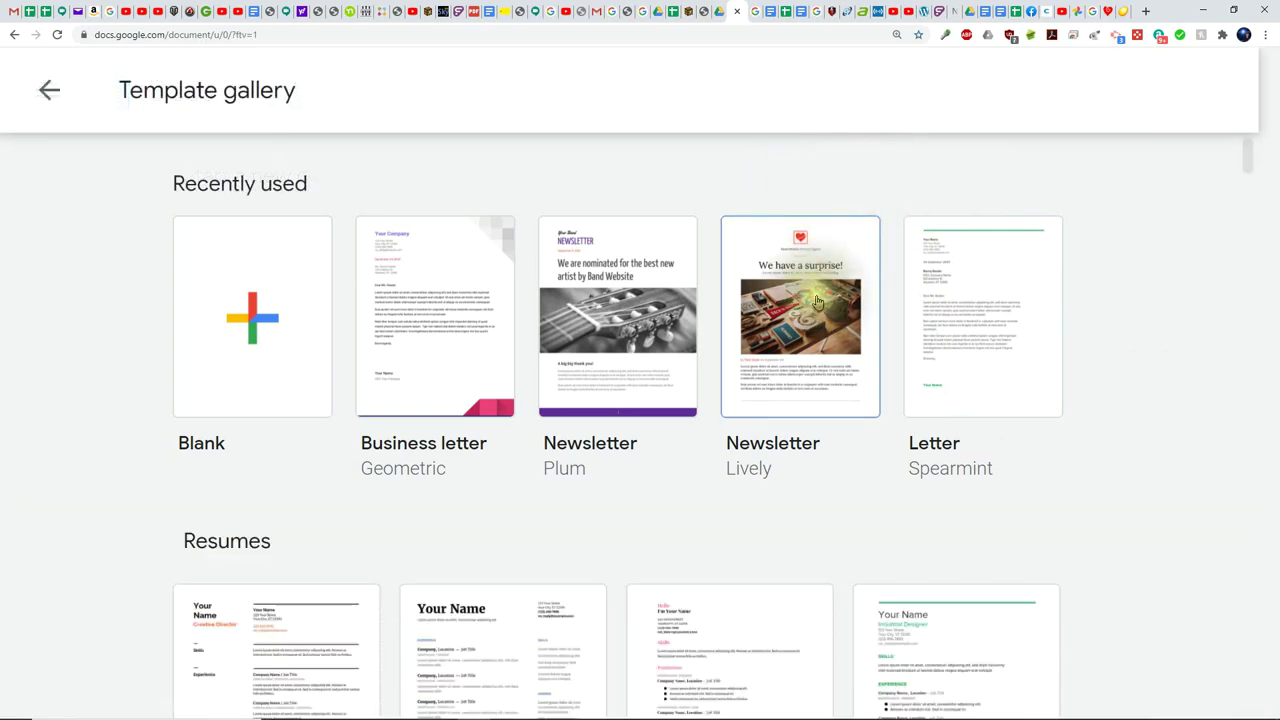
scroll(443, 463, down, 2)
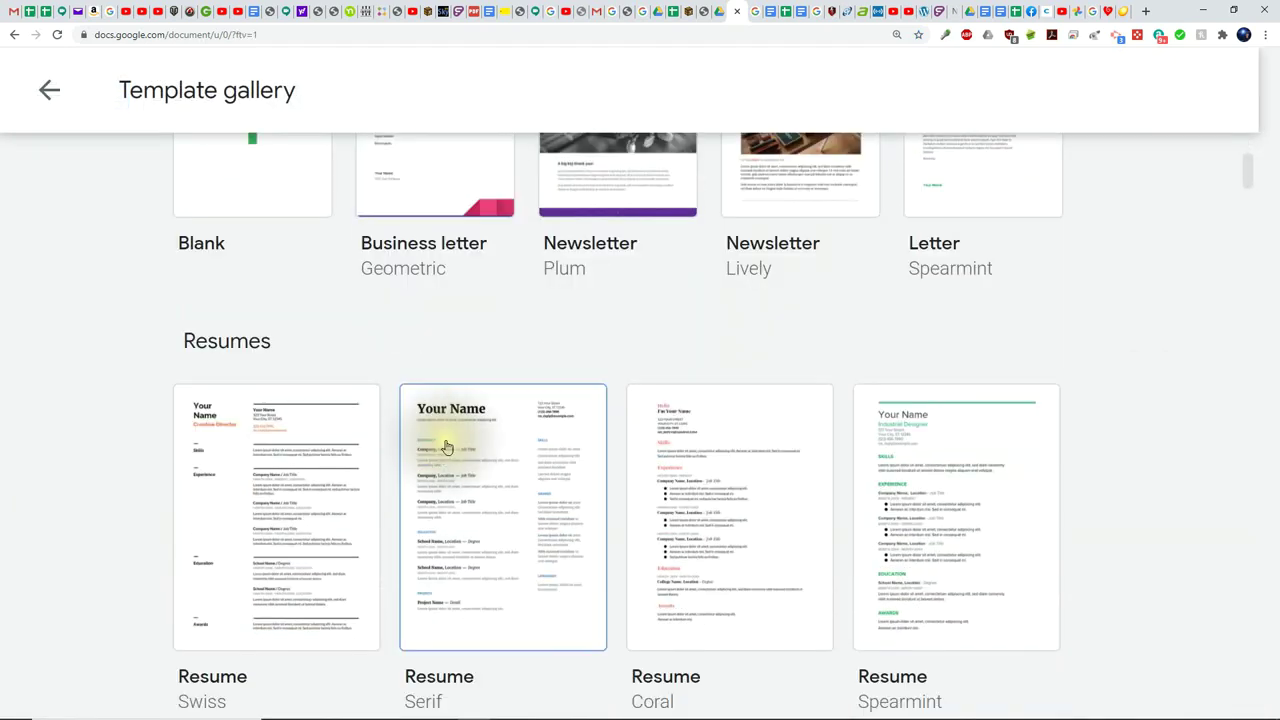
scroll(447, 450, up, 2)
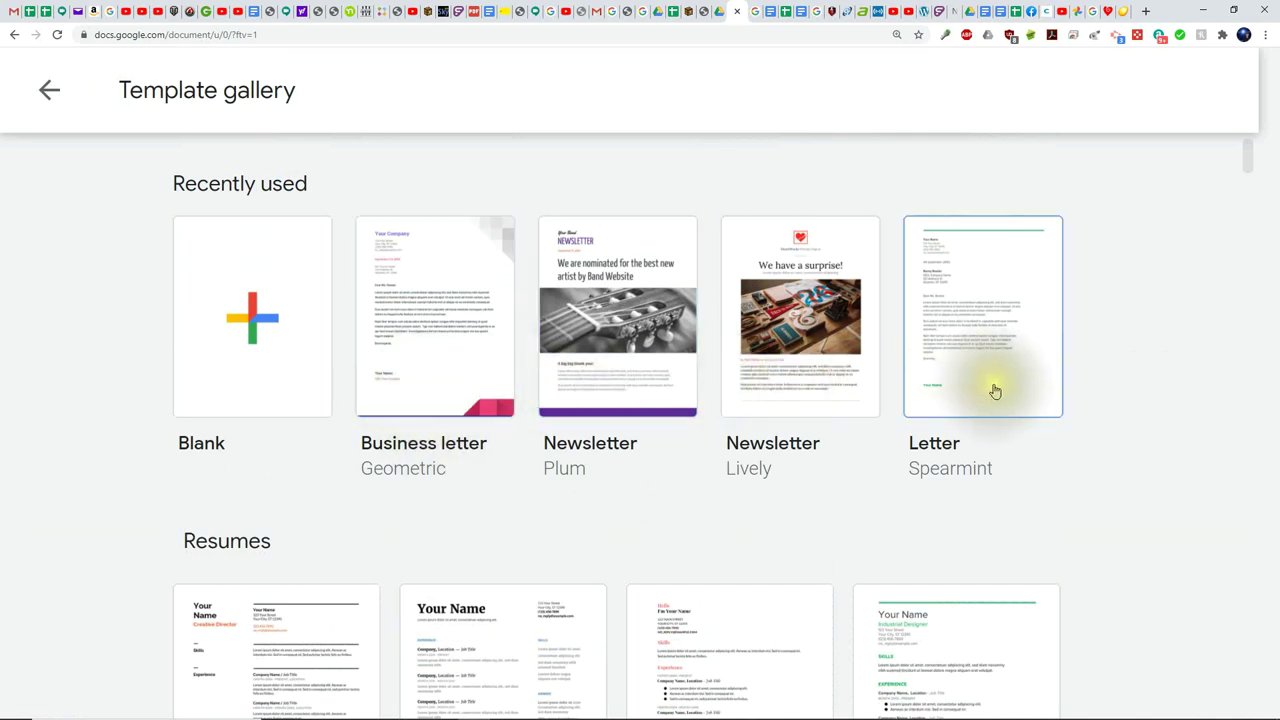
scroll(576, 457, down, 1)
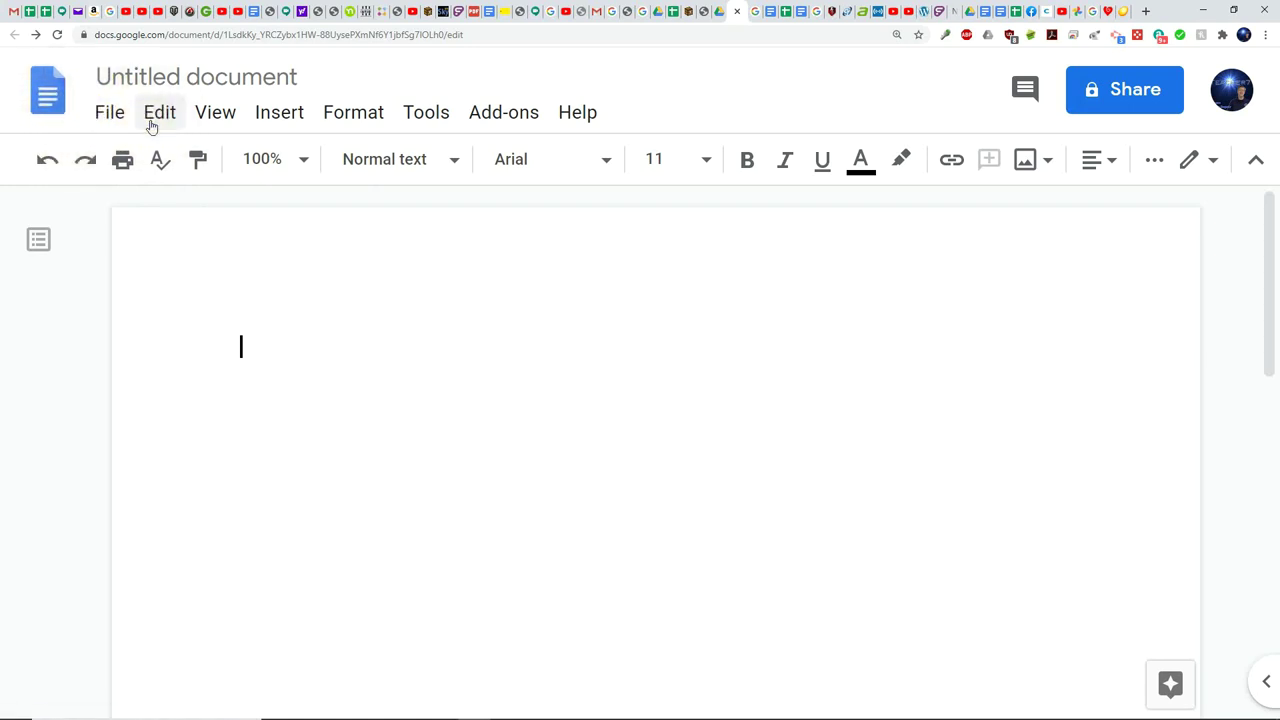
- Open the template gallery from the untitled document by starting a new document from a template
click(110, 115)
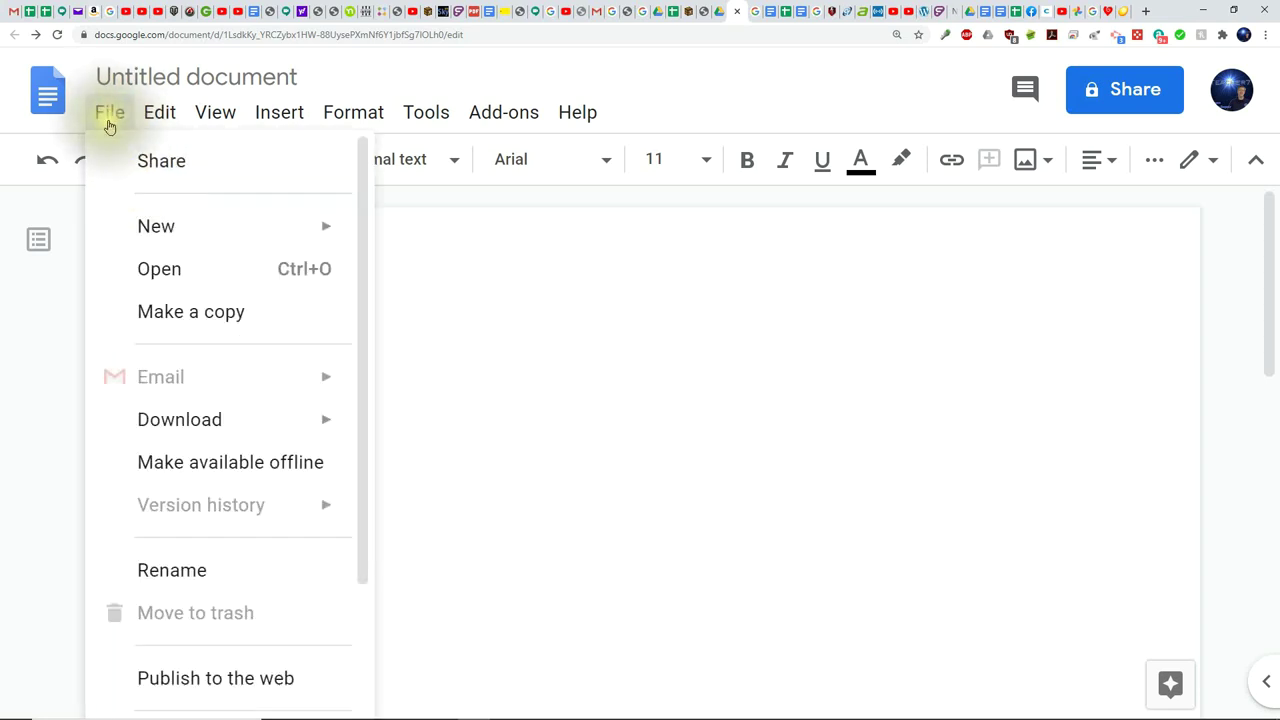
mouse_move(164, 223)
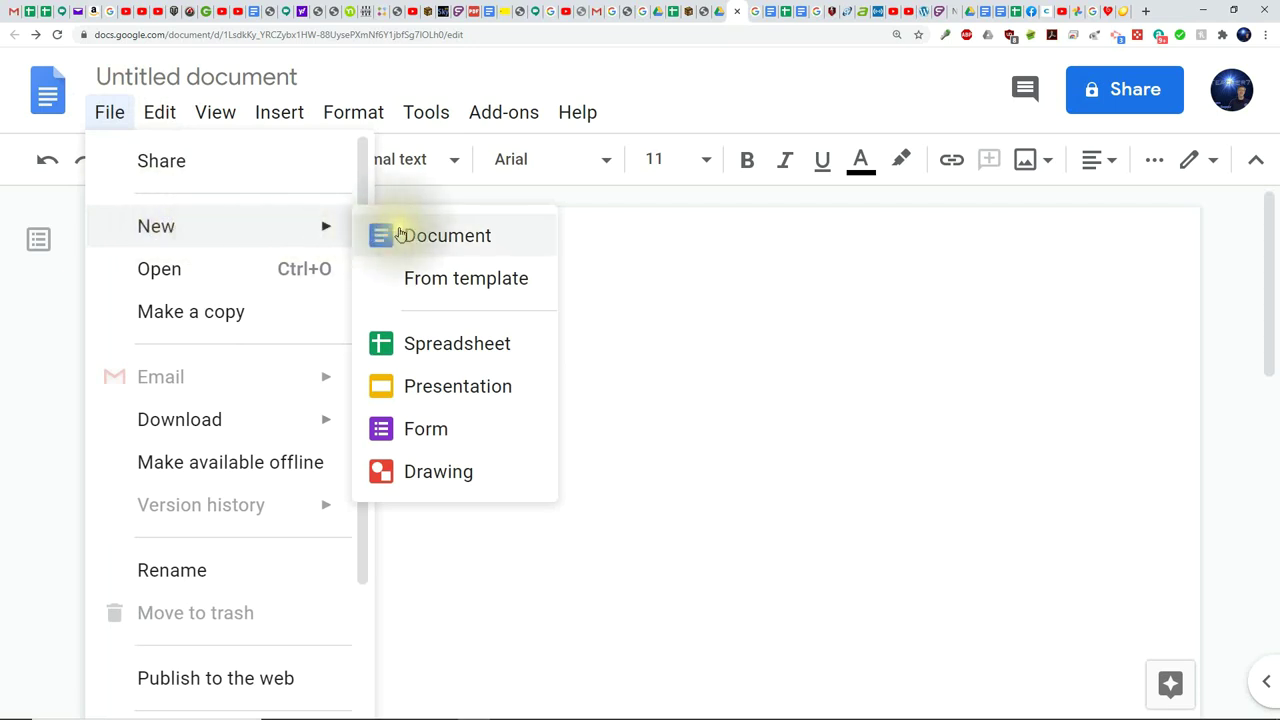
click(492, 283)
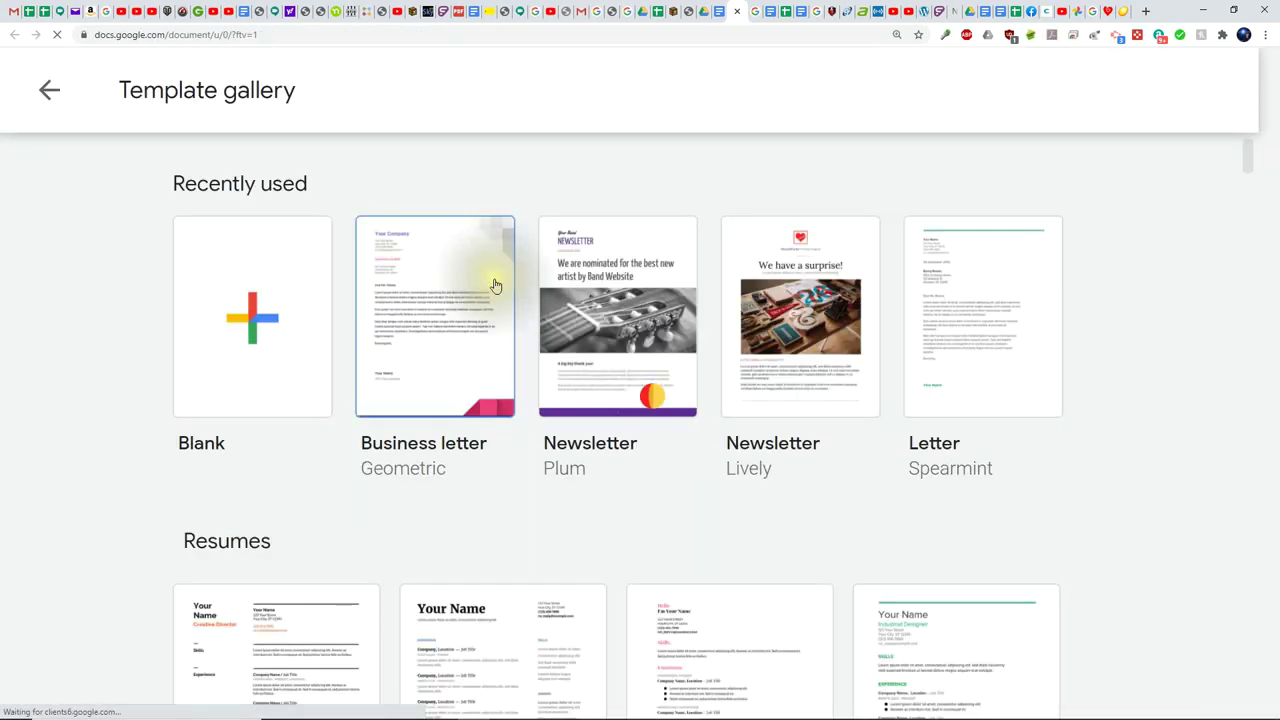
- Examine the template gallery's categories, from resumes and letters through project proposals, meeting notes and sales to freelancer engagement
scroll(578, 297, down, 1)
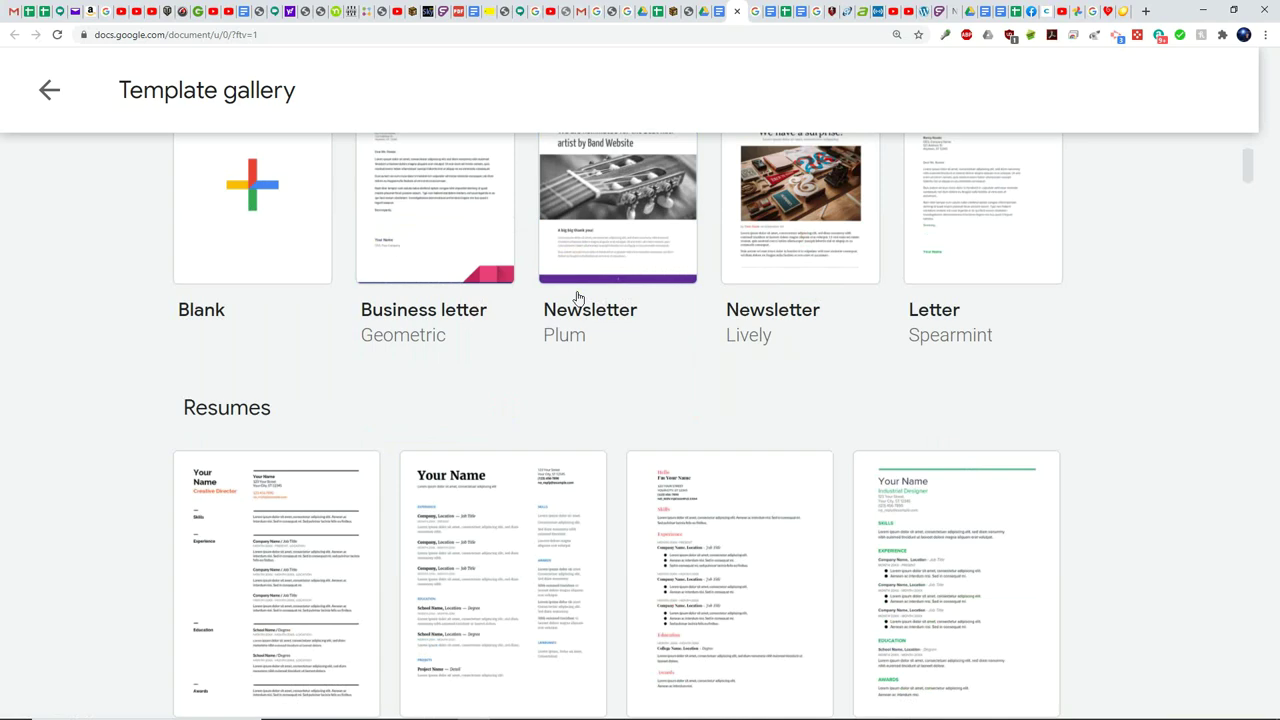
scroll(578, 297, down, 1)
scroll(578, 297, down, 1)
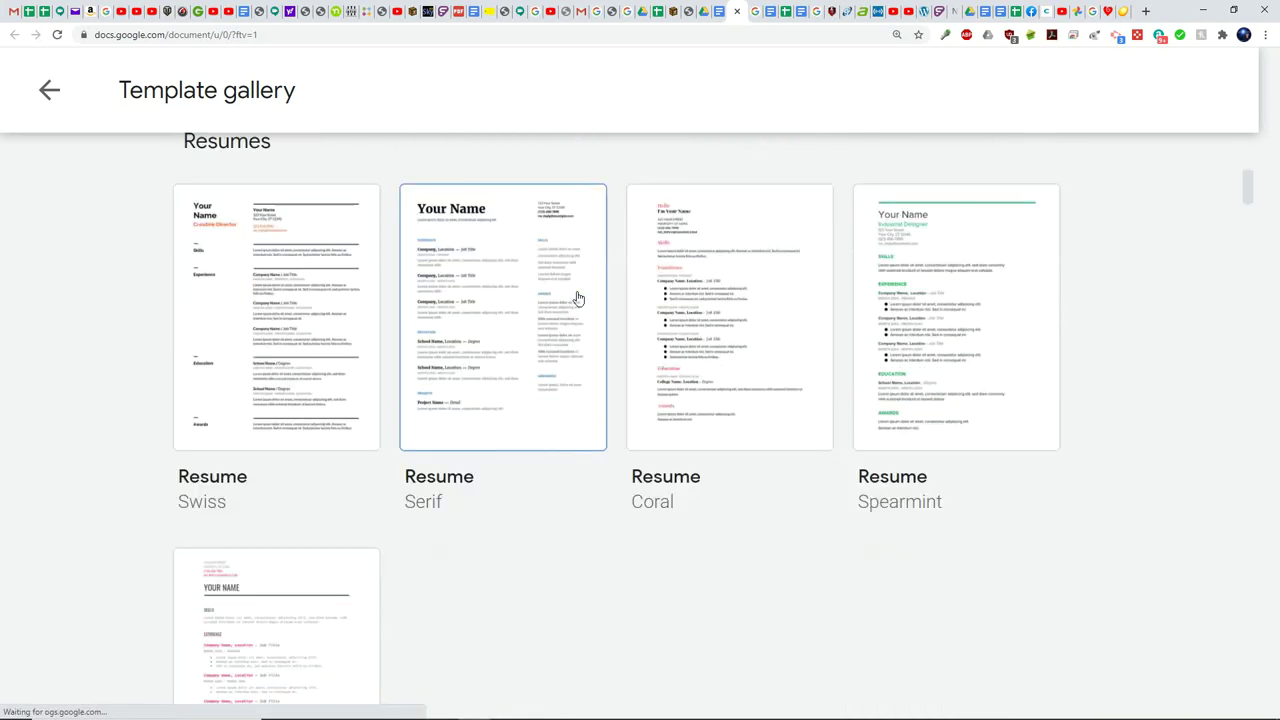
scroll(578, 297, down, 2)
scroll(578, 297, down, 2)
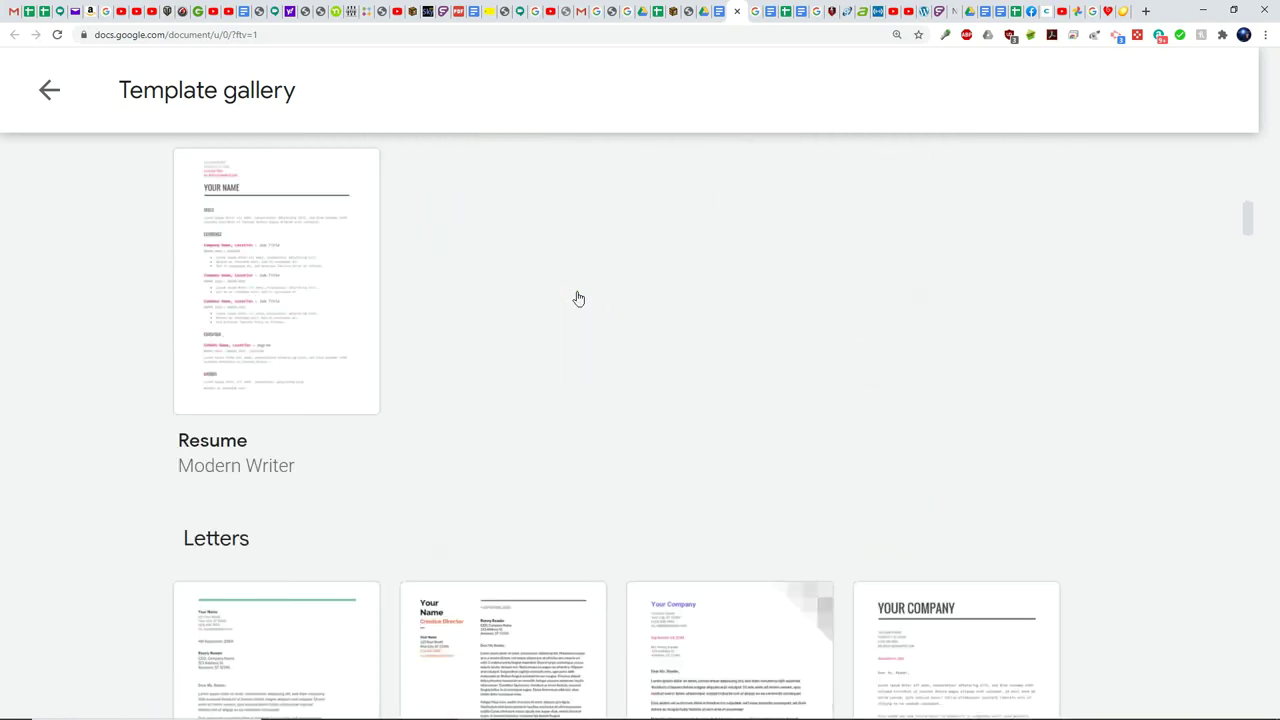
scroll(578, 297, down, 4)
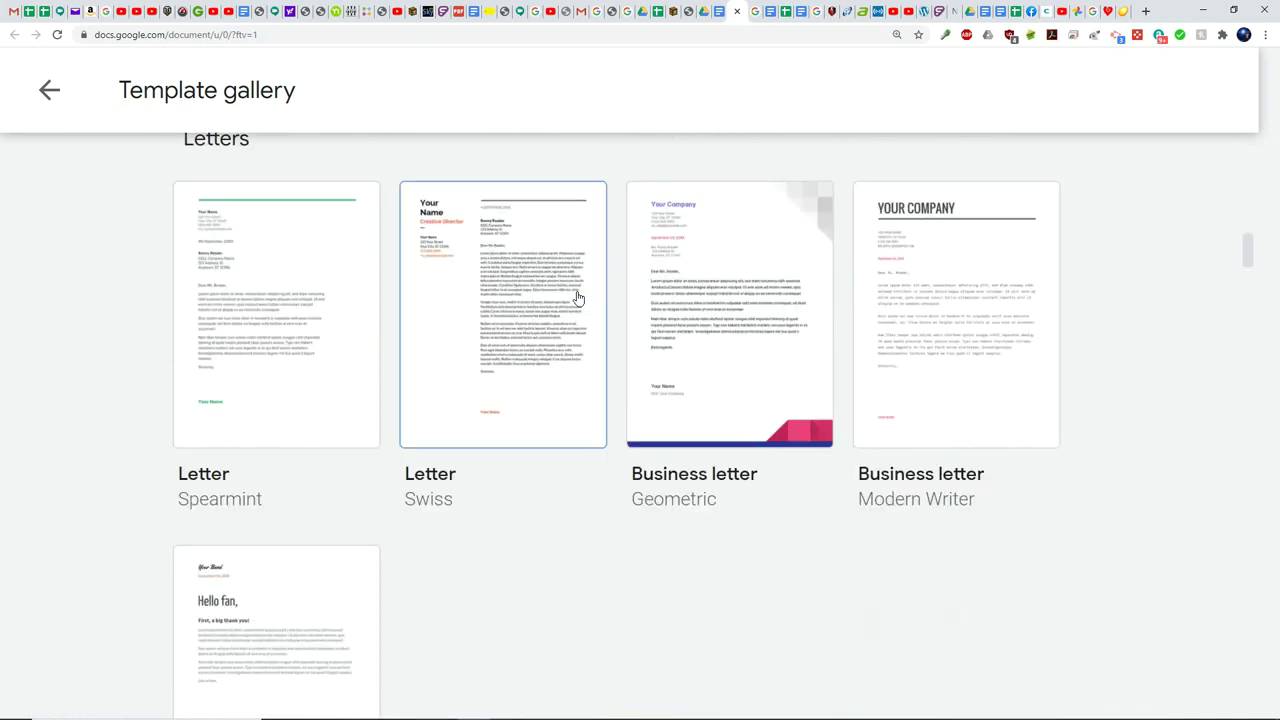
scroll(578, 297, down, 5)
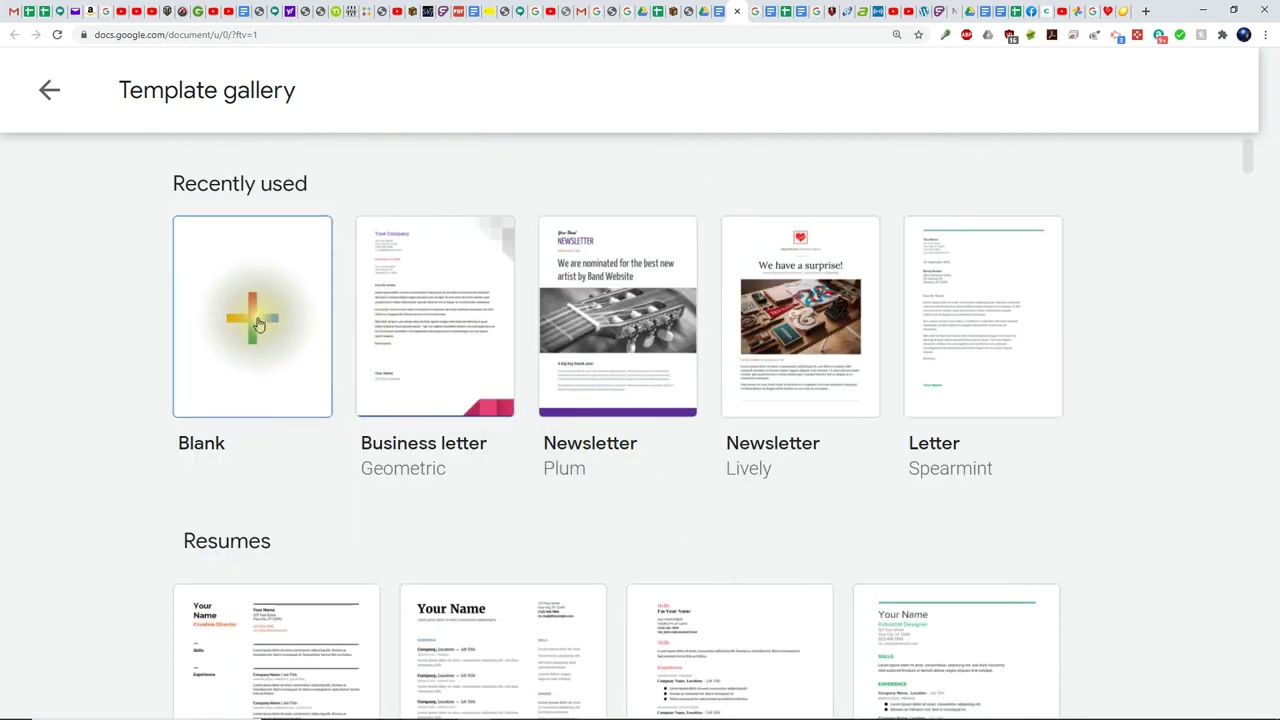
scroll(608, 410, down, 1)
scroll(608, 410, down, 1)
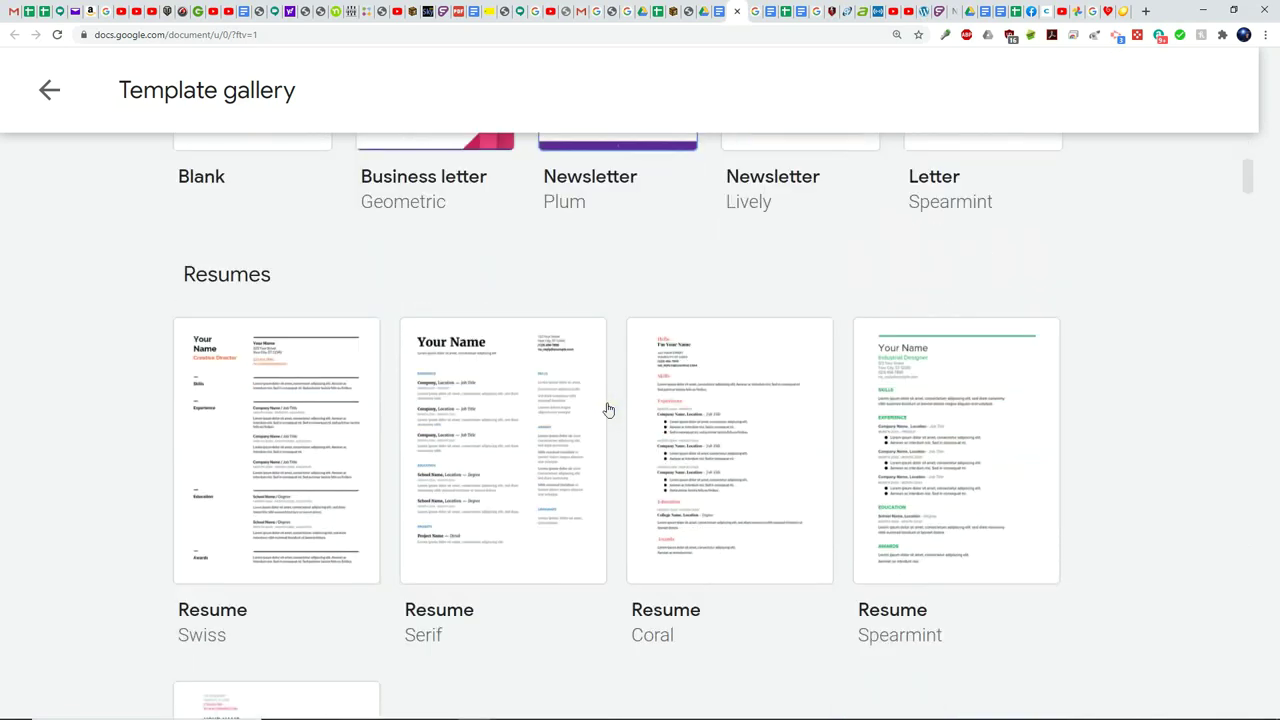
scroll(318, 500, down, 7)
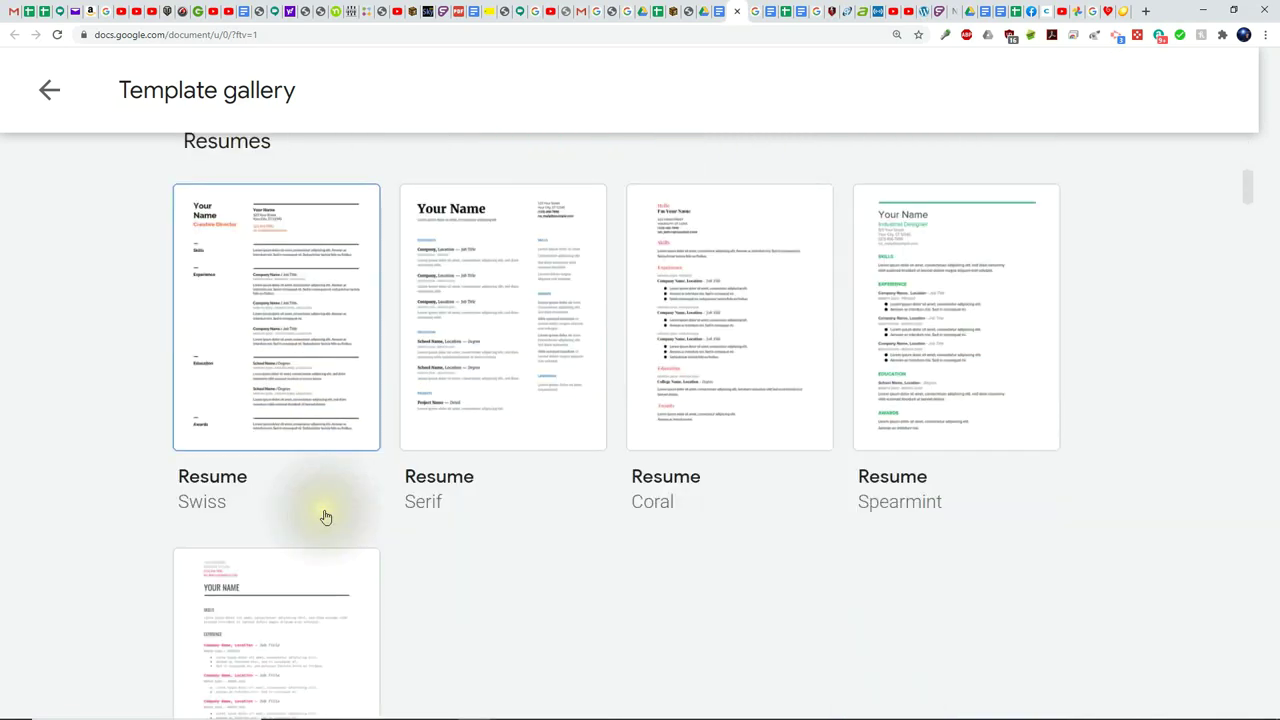
scroll(325, 517, down, 8)
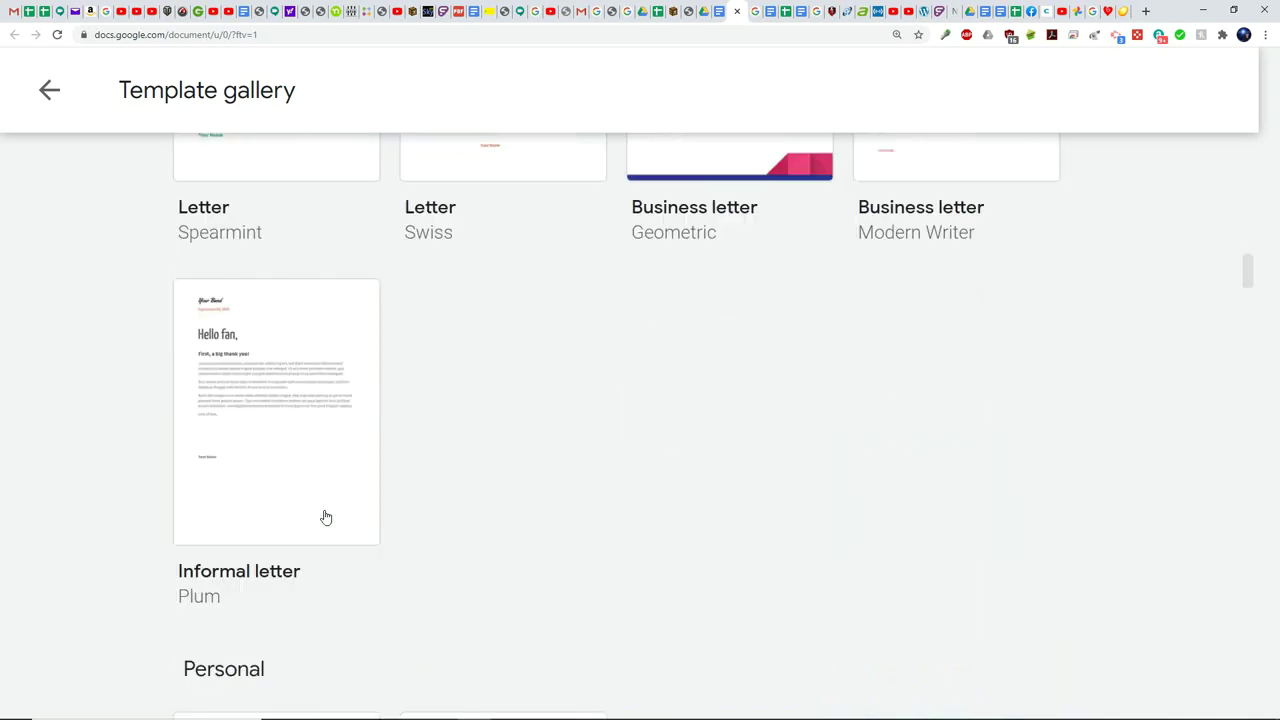
scroll(325, 517, down, 3)
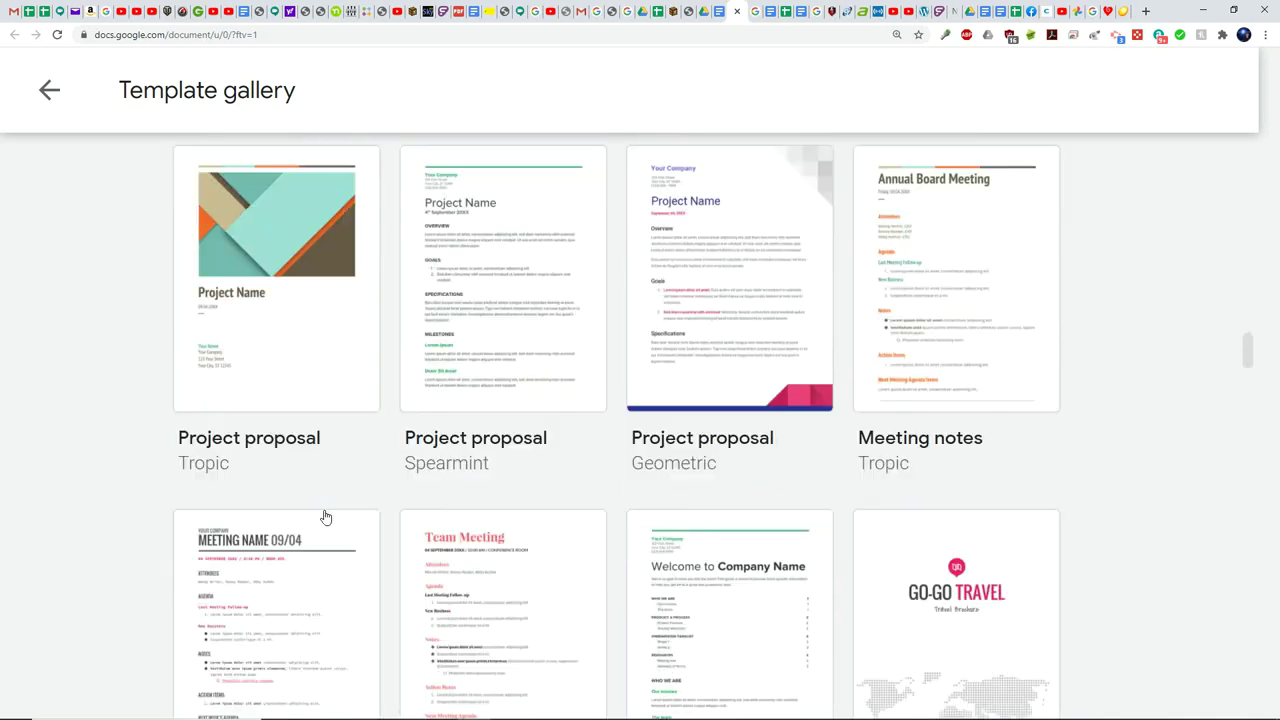
scroll(325, 517, down, 6)
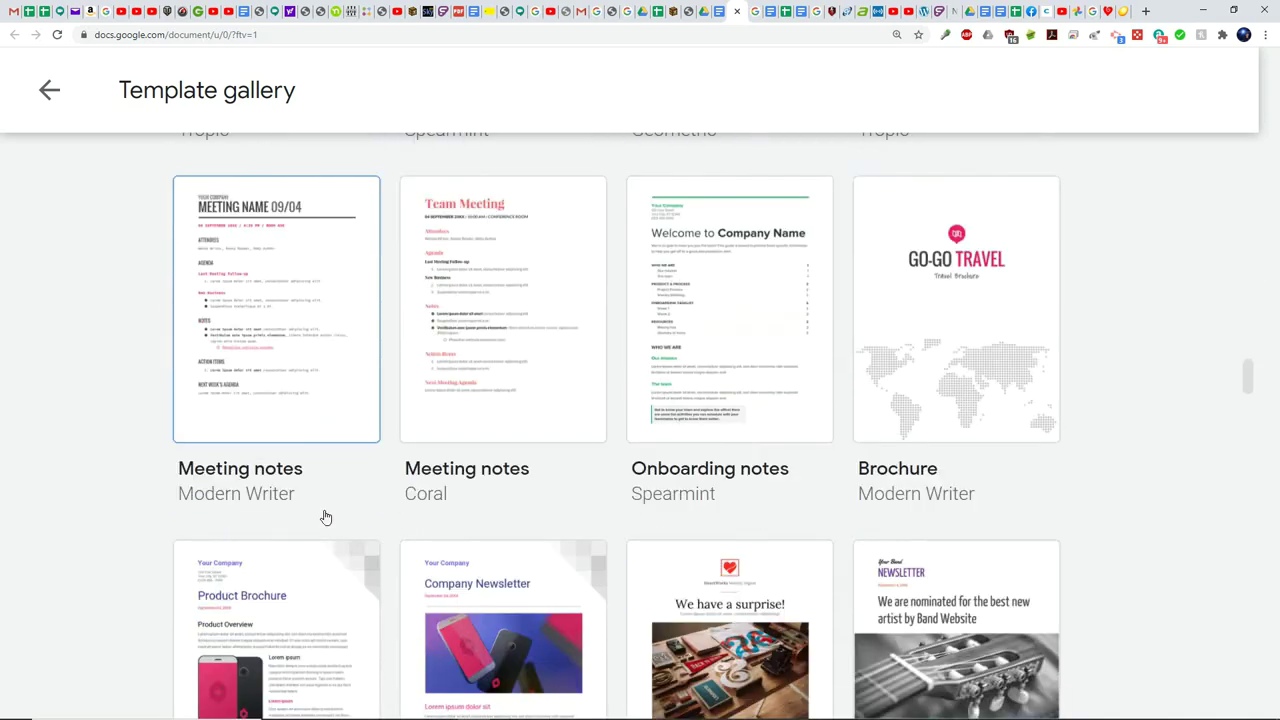
scroll(325, 517, down, 6)
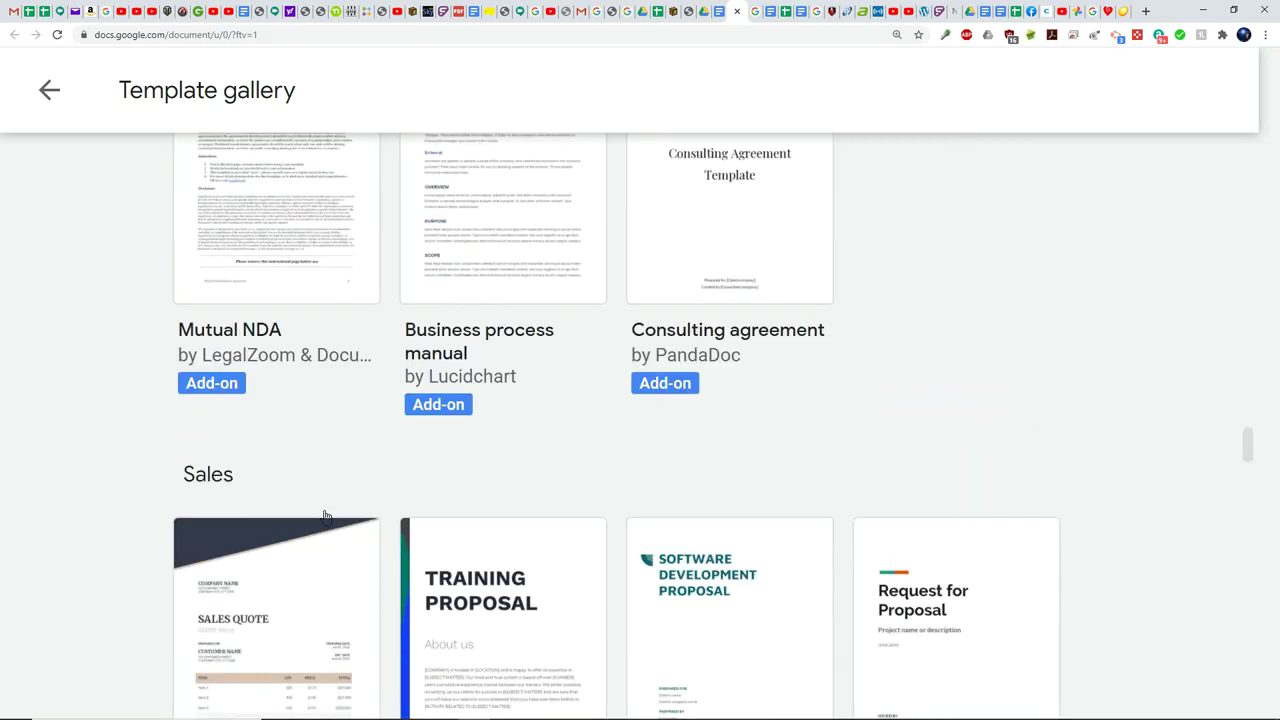
scroll(325, 517, down, 7)
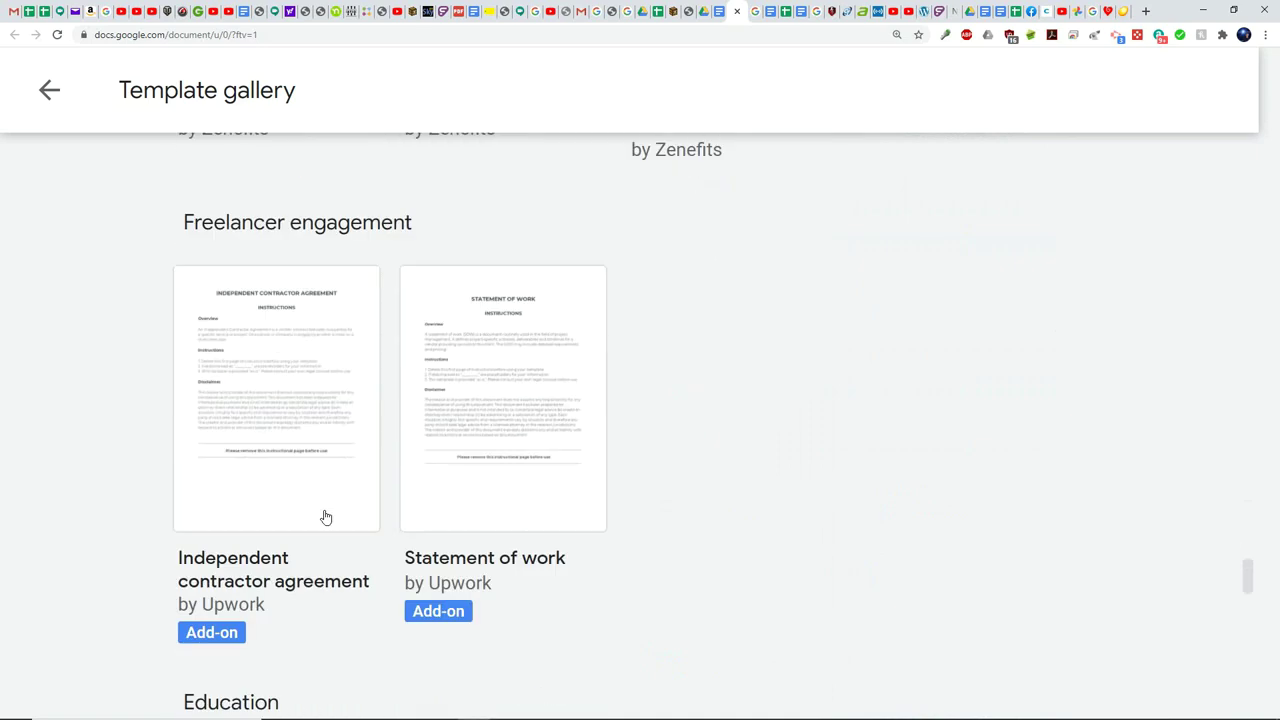
- Look through the gallery's education templates down to the lesson plans, and back up through human resources to the legal templates
scroll(325, 517, down, 6)
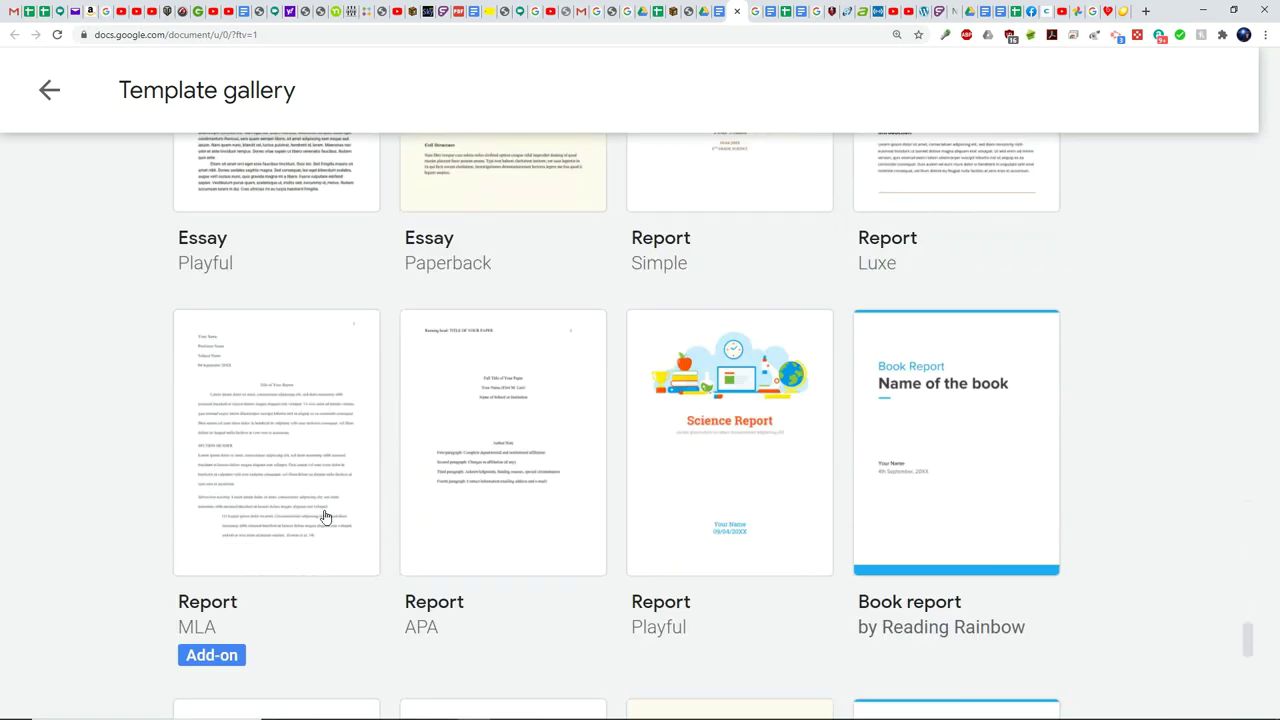
scroll(325, 517, down, 5)
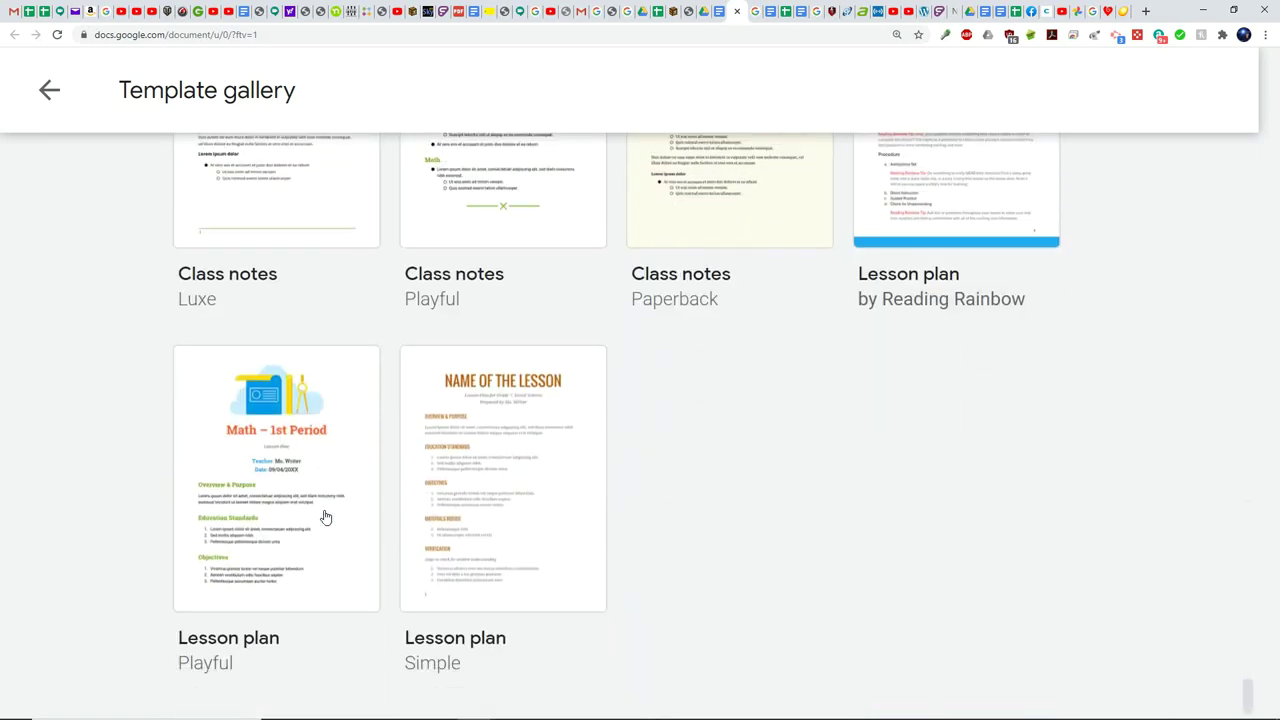
scroll(325, 517, up, 10)
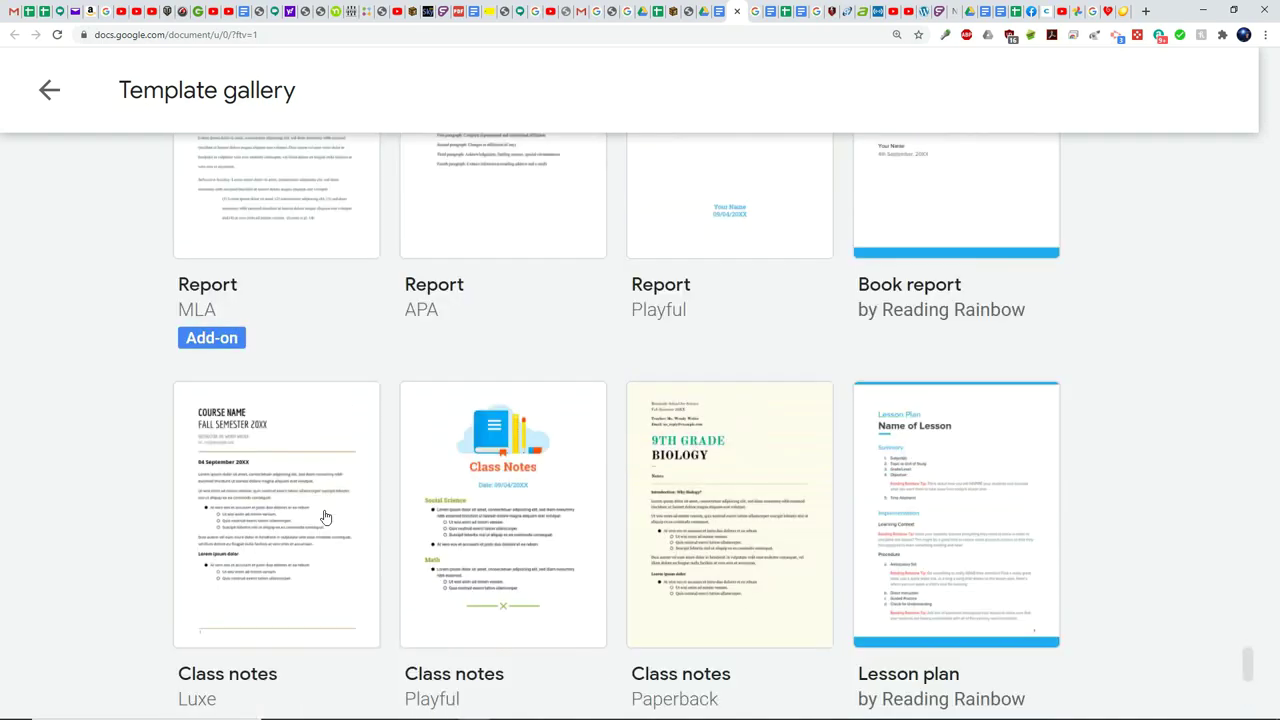
scroll(325, 517, up, 10)
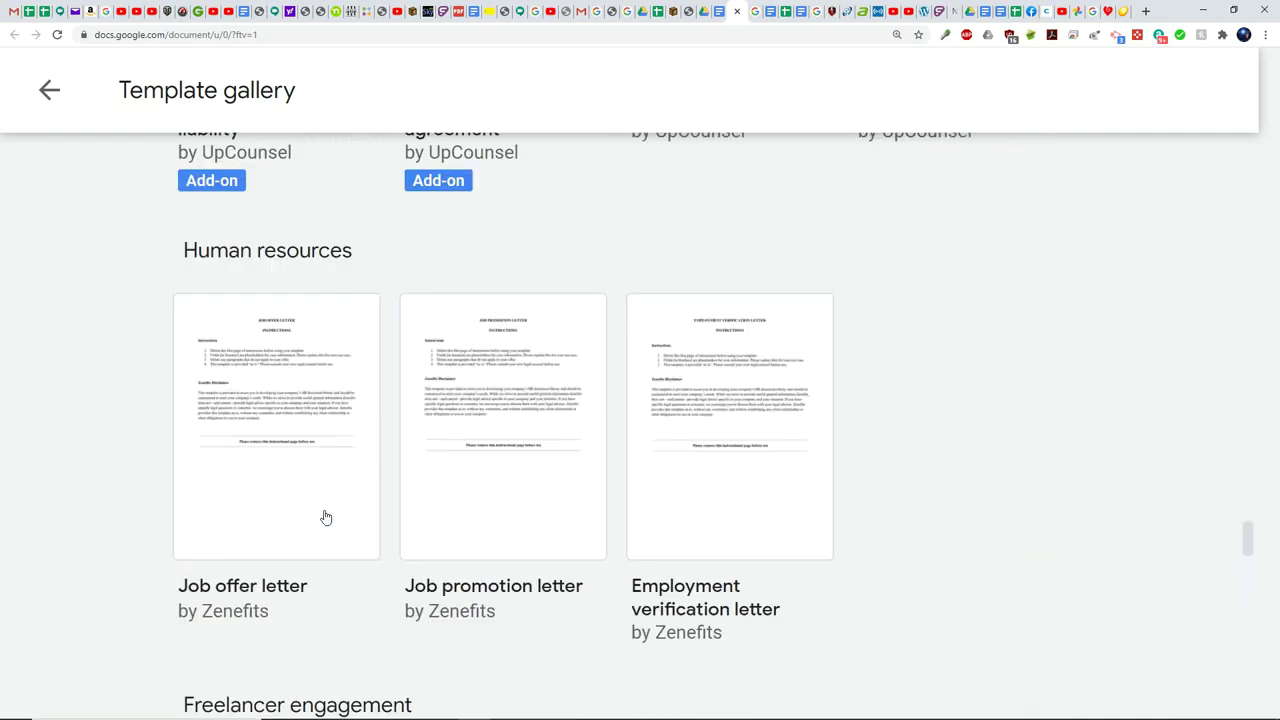
scroll(325, 517, up, 2)
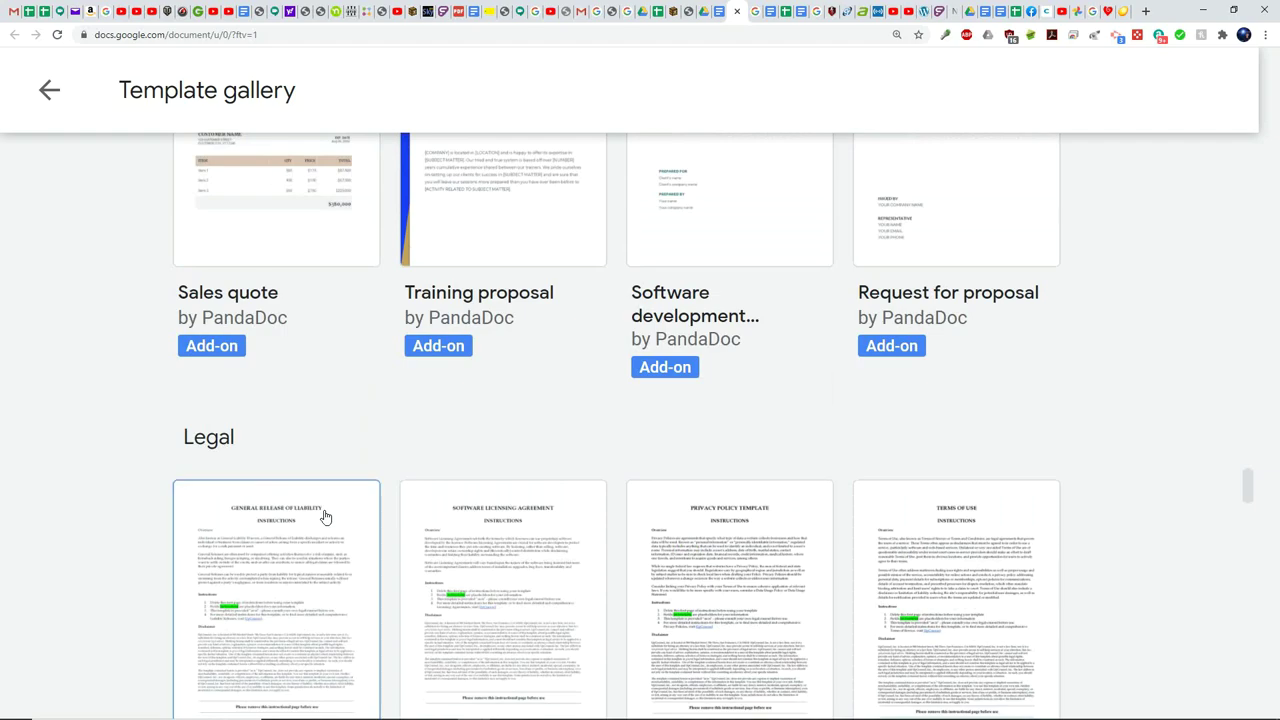
scroll(325, 517, up, 6)
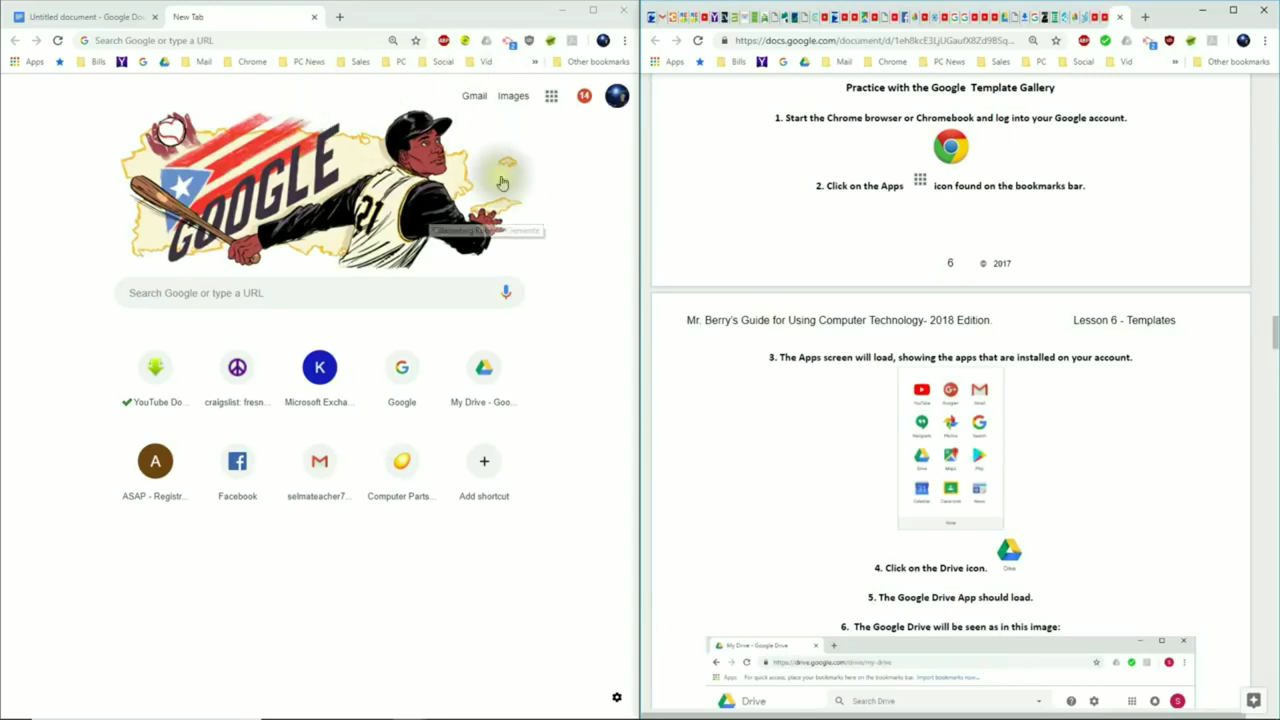
- Go to Google Drive from the new tab's Google apps and open the Projects folder
click(549, 97)
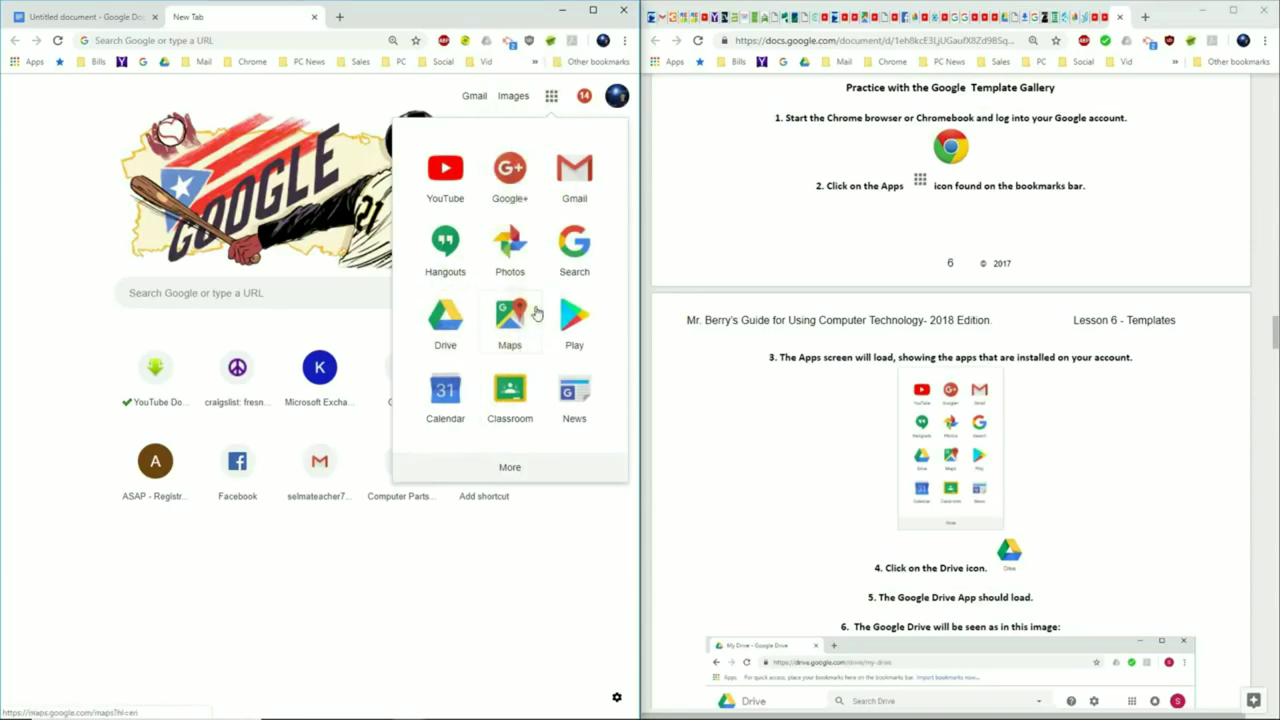
click(445, 318)
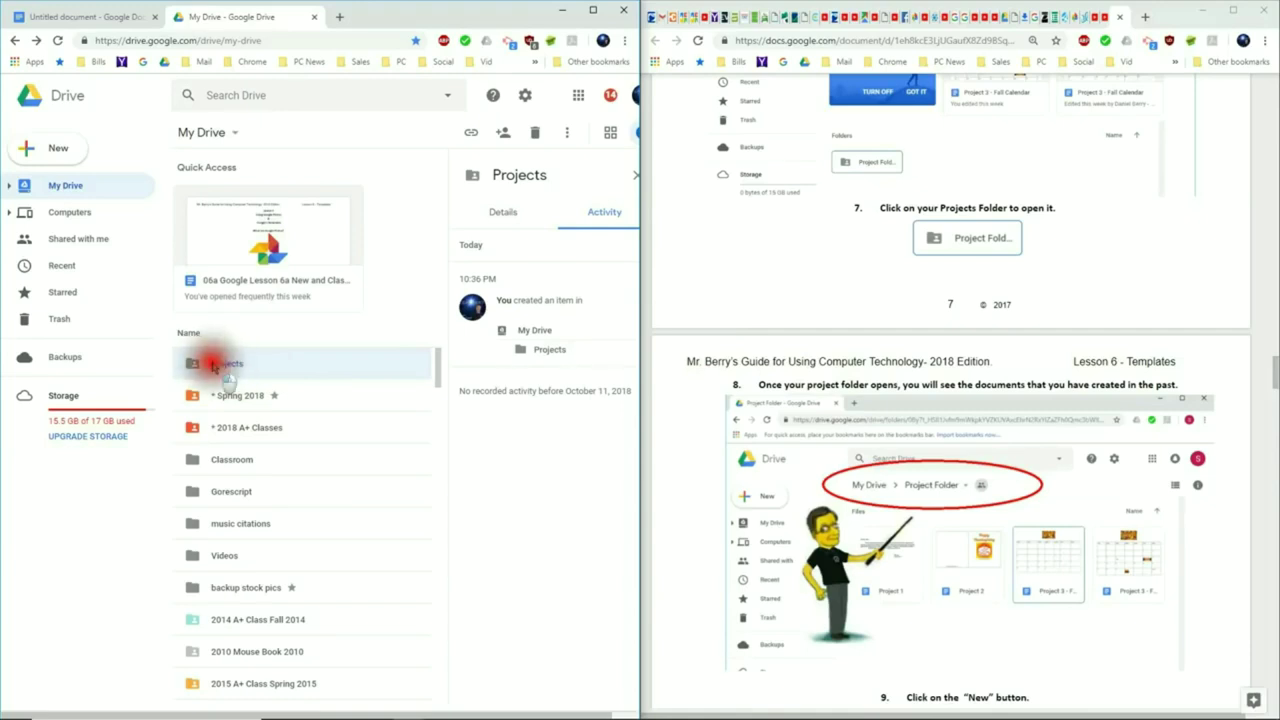
double_click(213, 366)
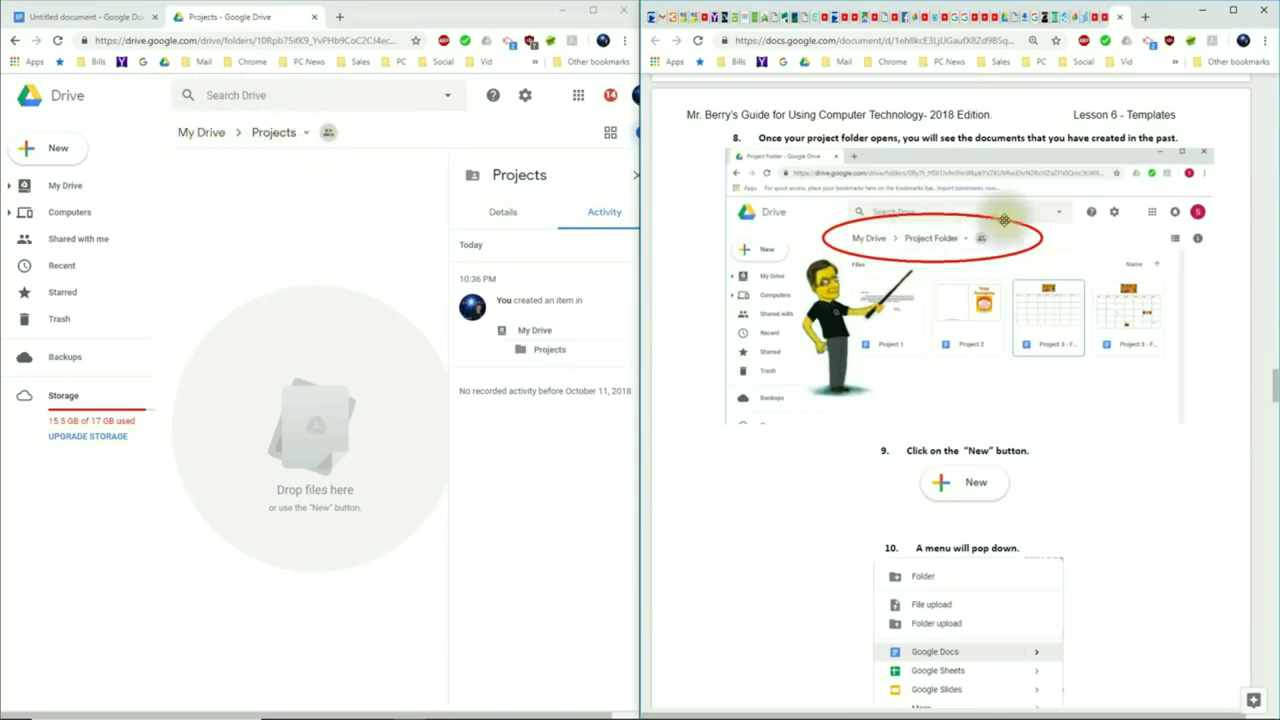
- Create a new Google Docs document in the shared Projects folder, accepting the folder's sharing permissions
scroll(833, 197, down, 2)
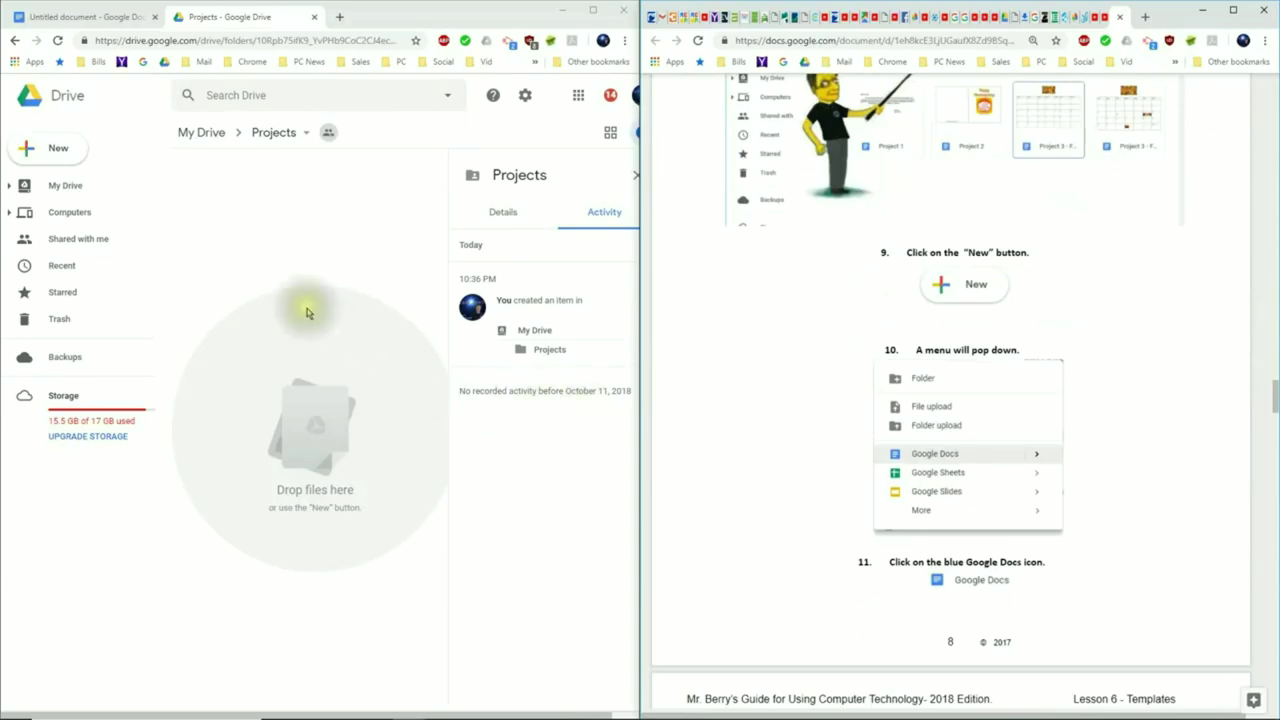
click(54, 148)
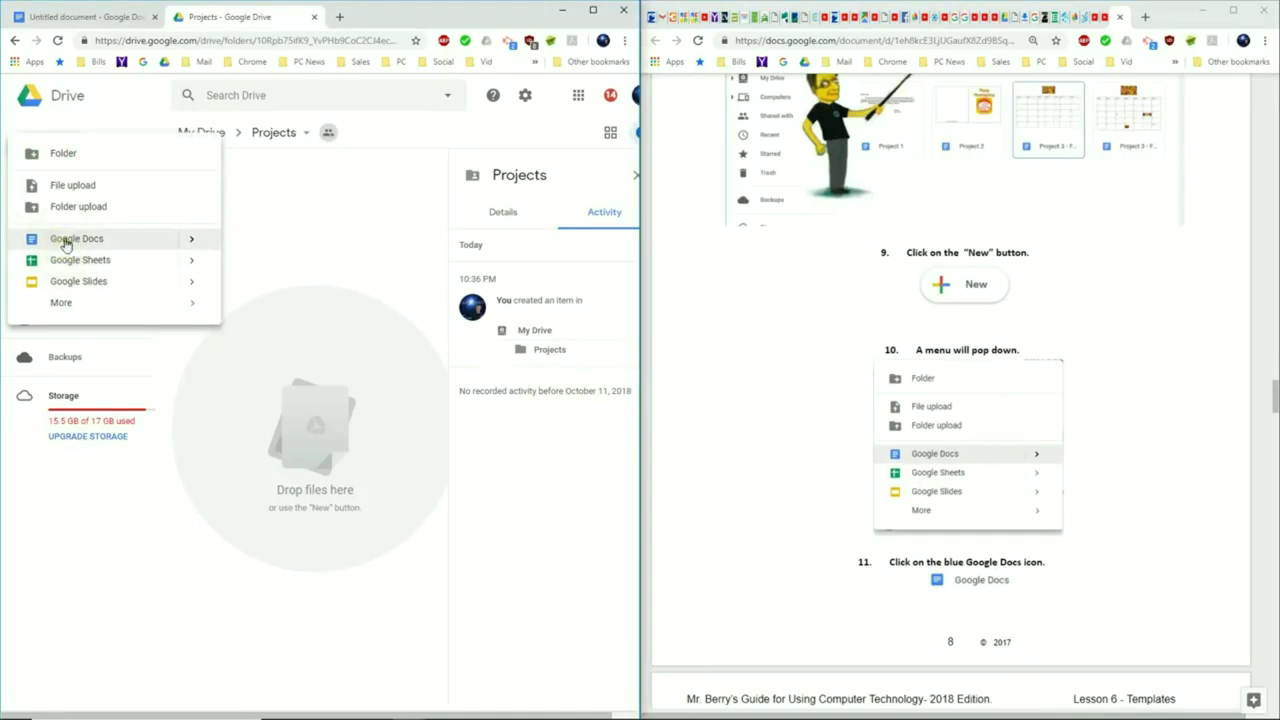
click(65, 244)
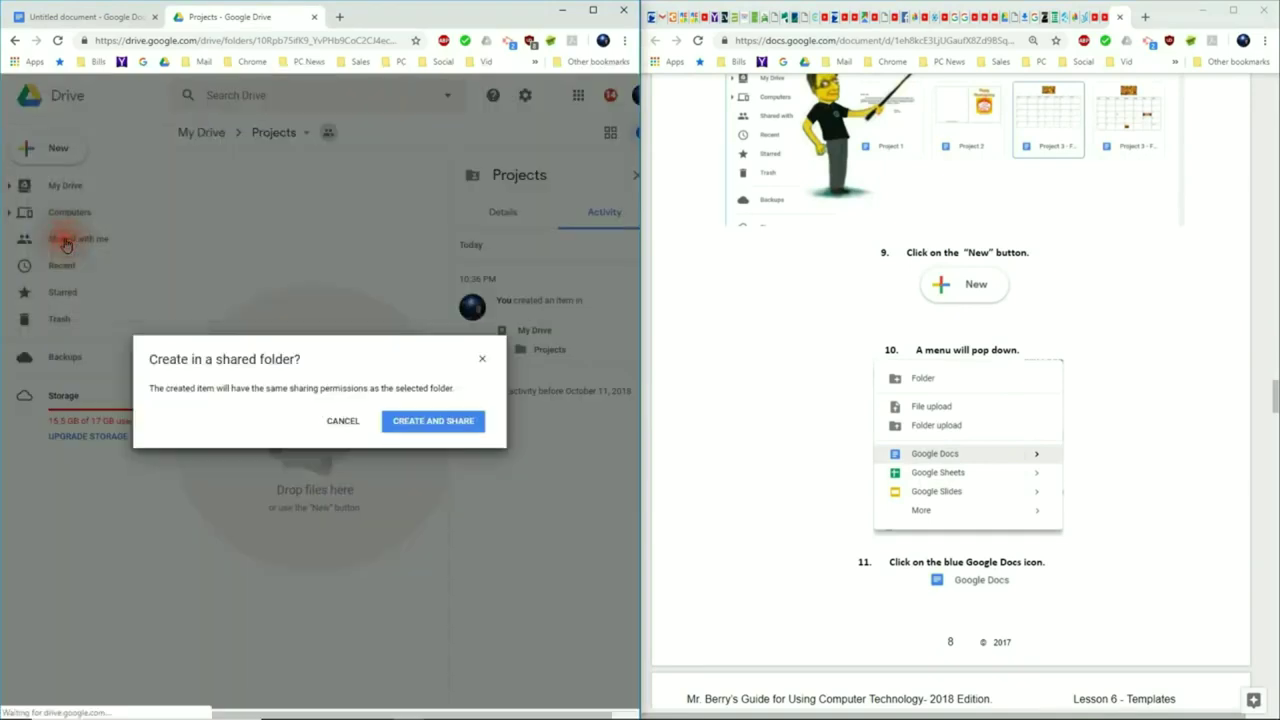
click(446, 427)
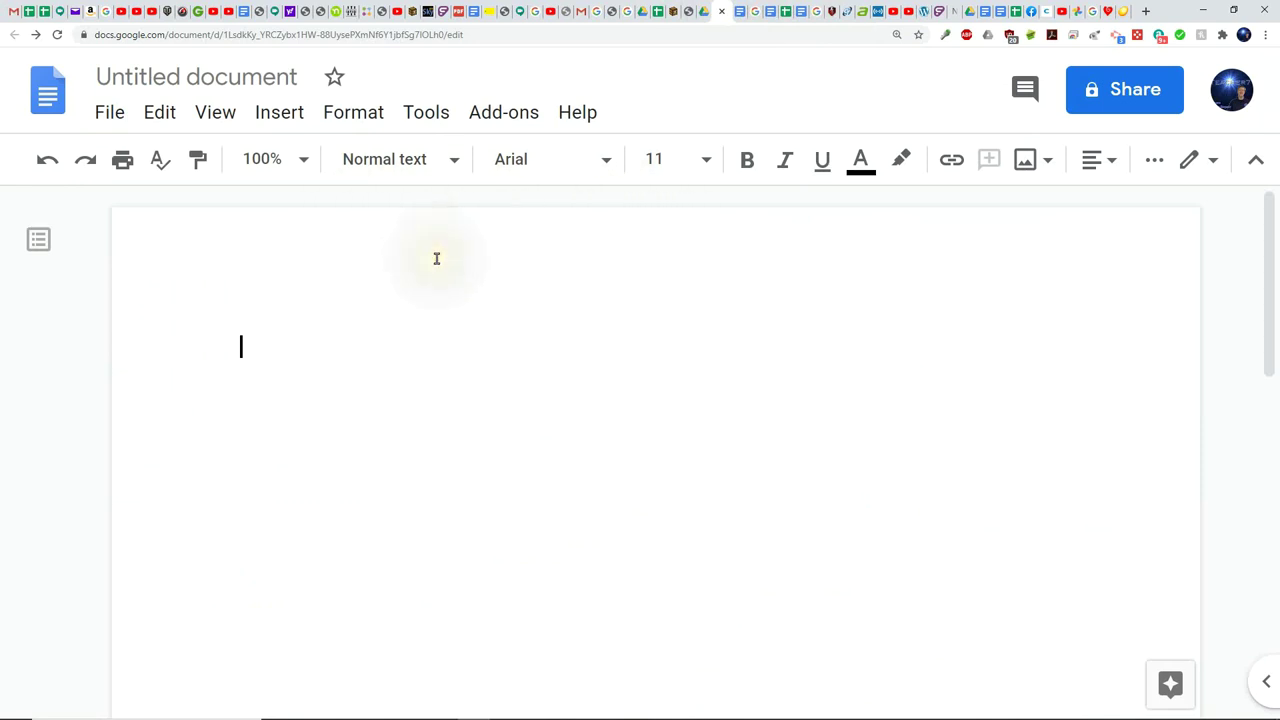
- Go from the untitled document to the Docs home screen and open the full template gallery
click(46, 105)
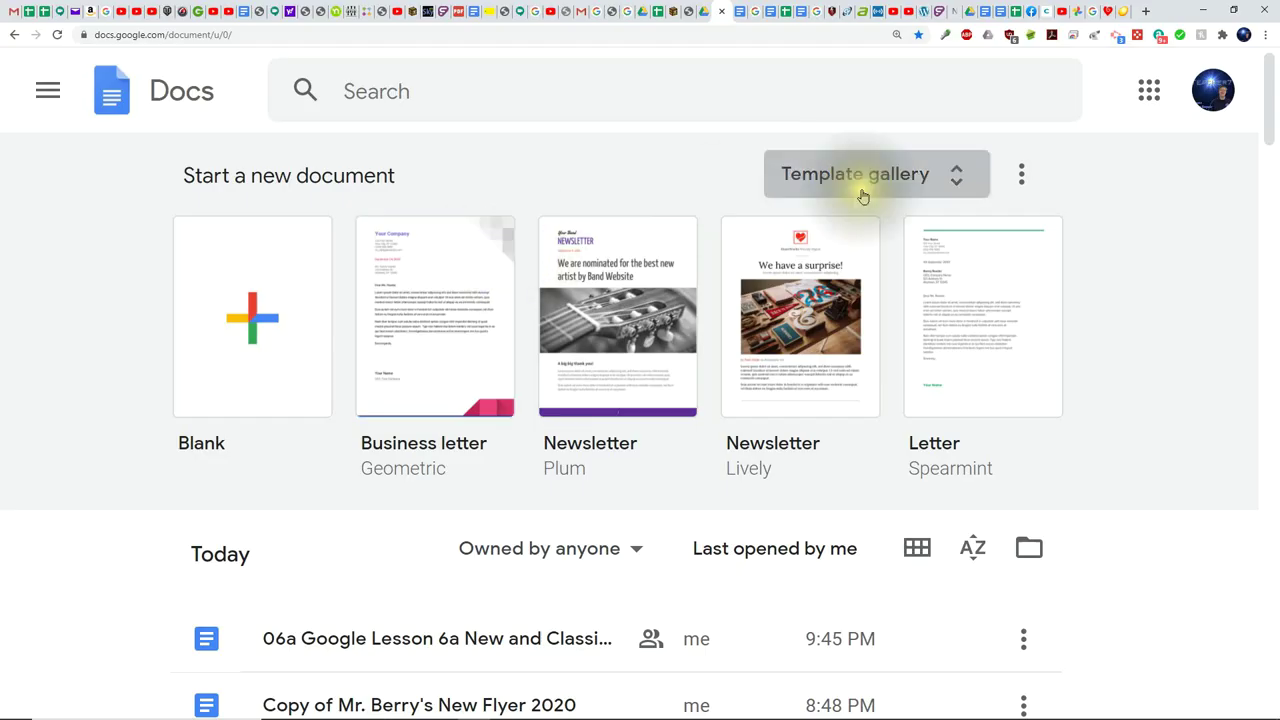
mouse_move(1268, 90)
mouse_down()
mouse_move(1268, 105)
mouse_move(1268, 84)
mouse_up()
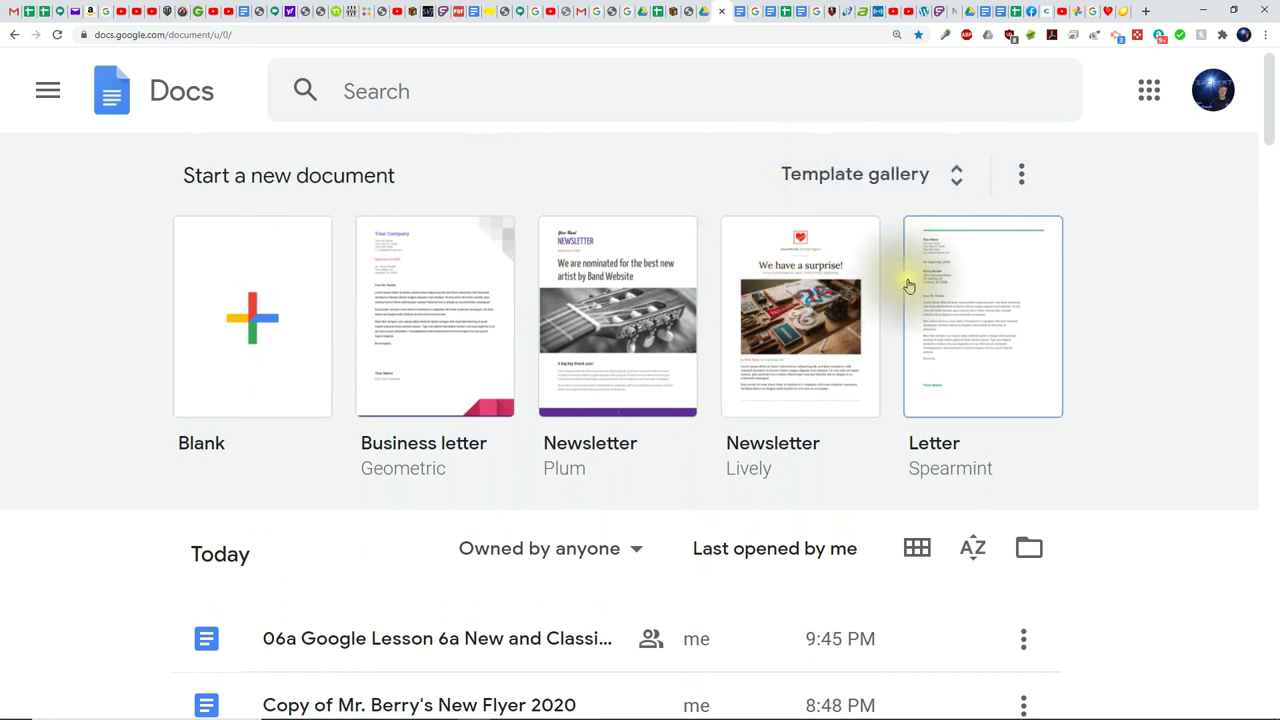
click(918, 176)
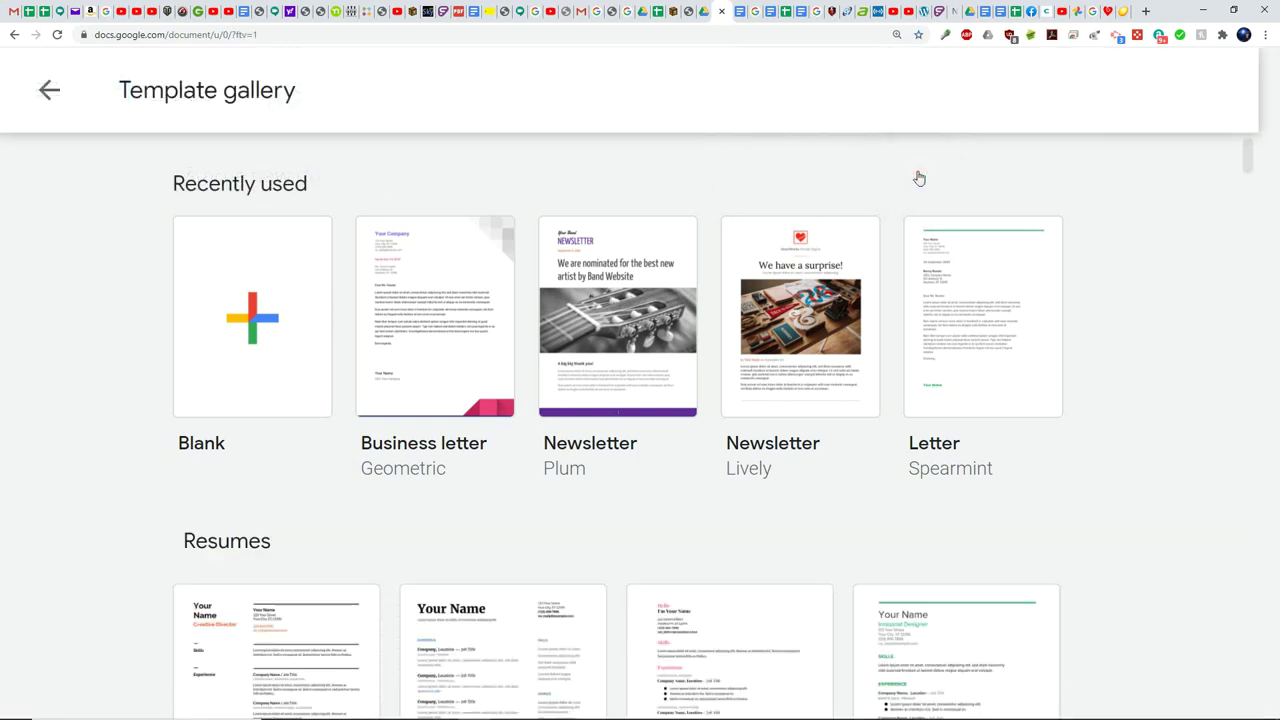
- Create a document from the Plum newsletter template and look over its headline and guitar image
drag(1250, 165, 1208, 406)
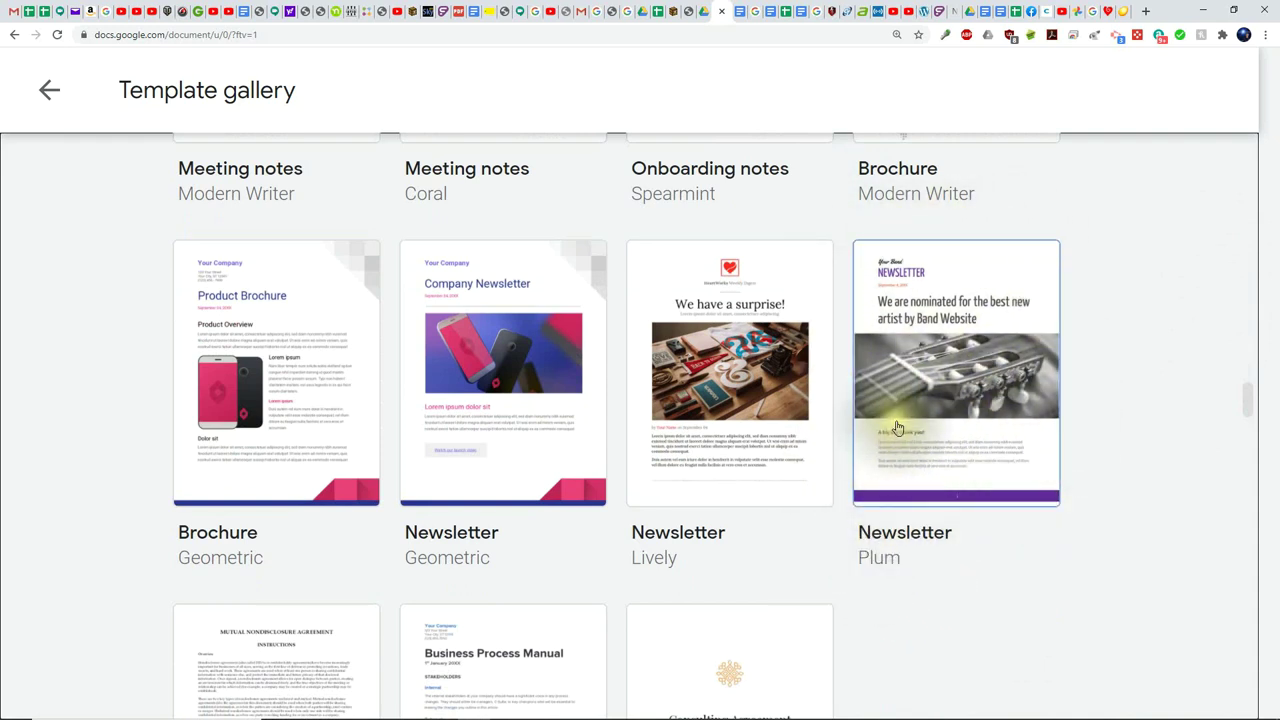
click(652, 396)
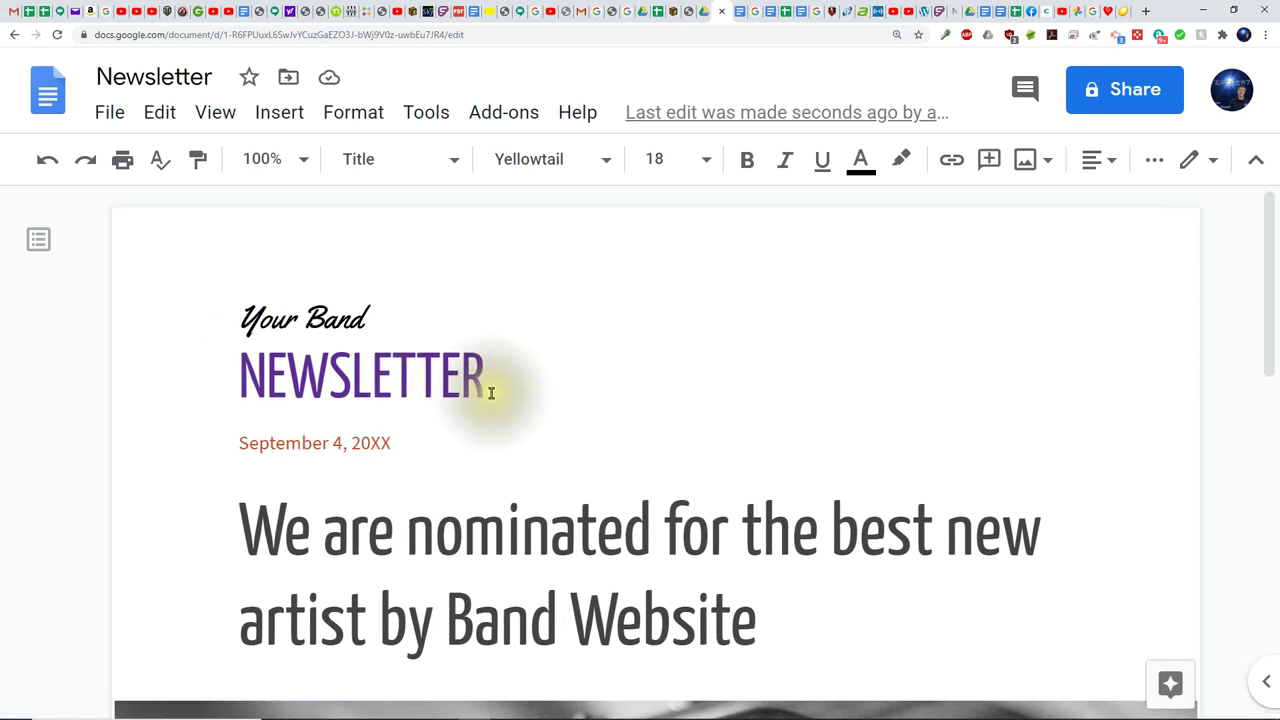
scroll(491, 395, down, 1)
scroll(494, 400, down, 2)
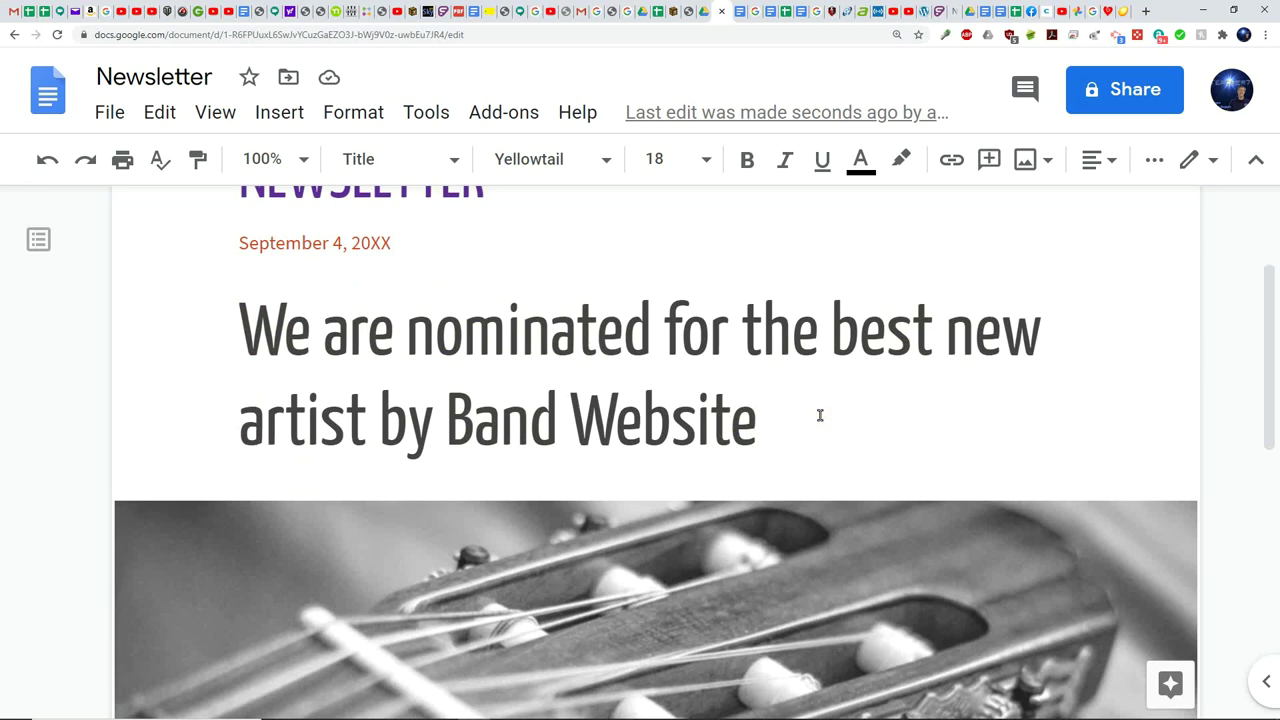
scroll(819, 415, down, 4)
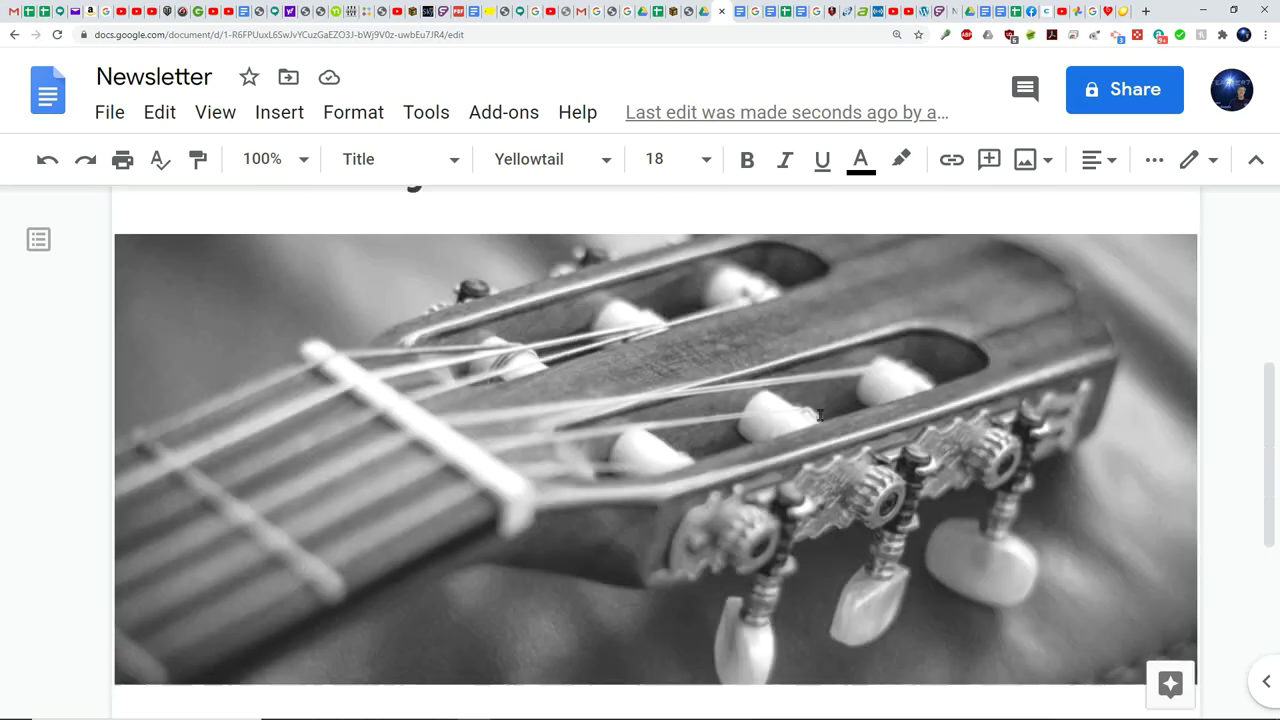
scroll(819, 415, up, 7)
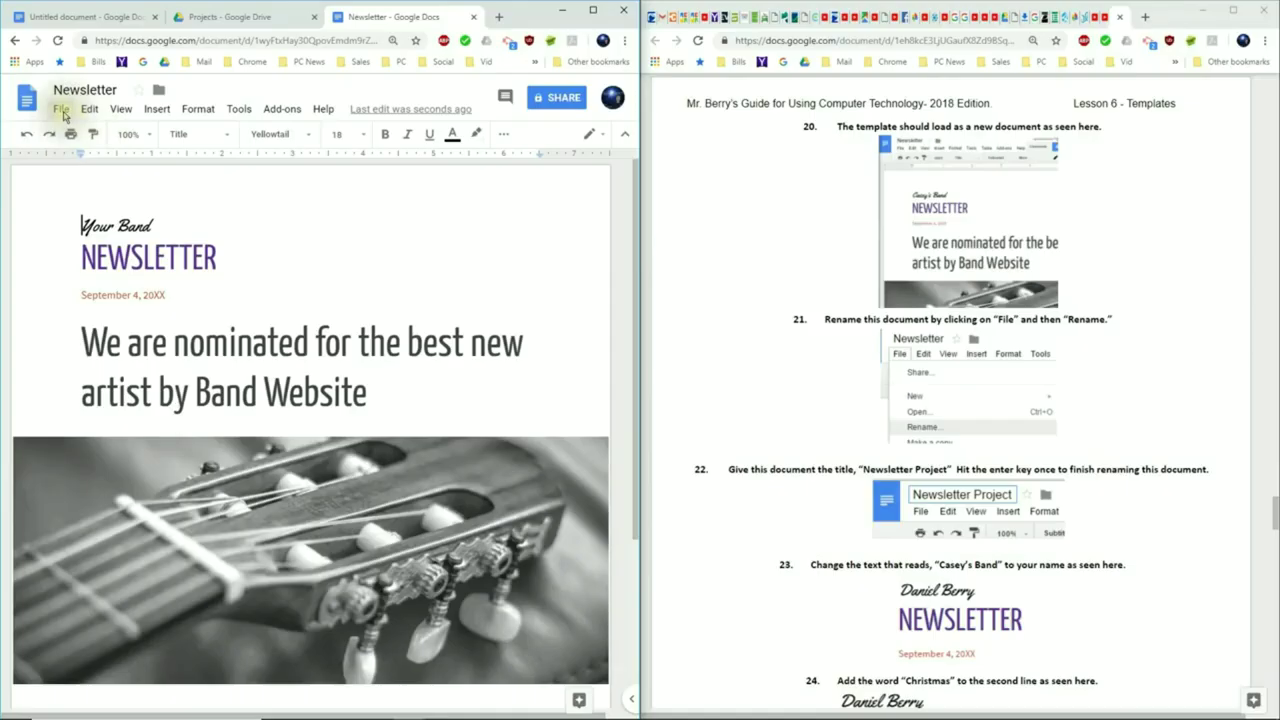
- Rename the newsletter document as "Newsletter project"
click(60, 108)
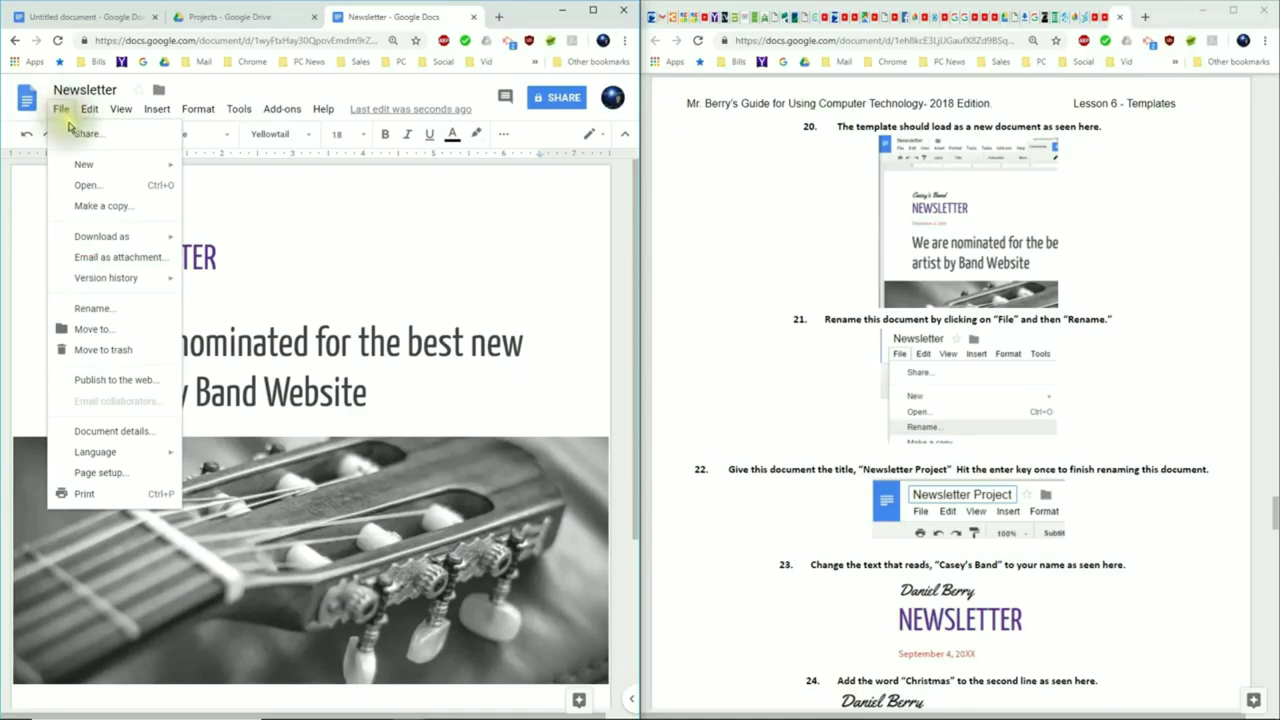
click(94, 309)
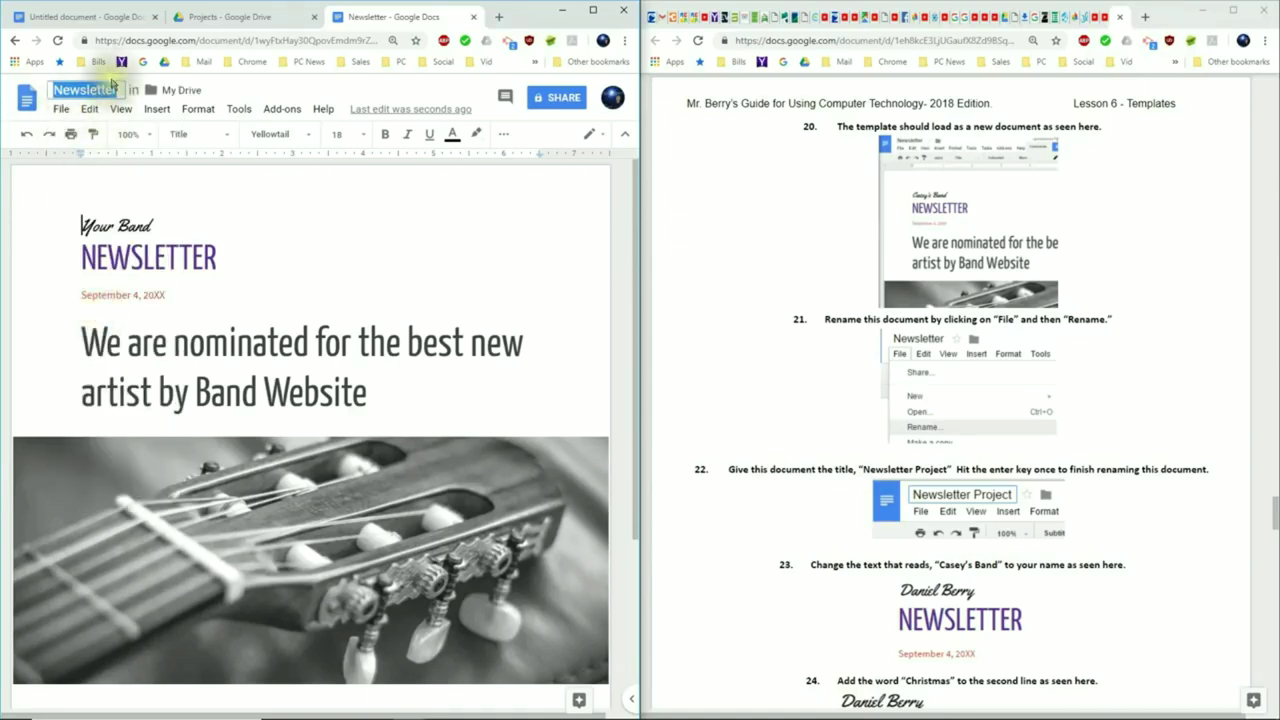
click(55, 89)
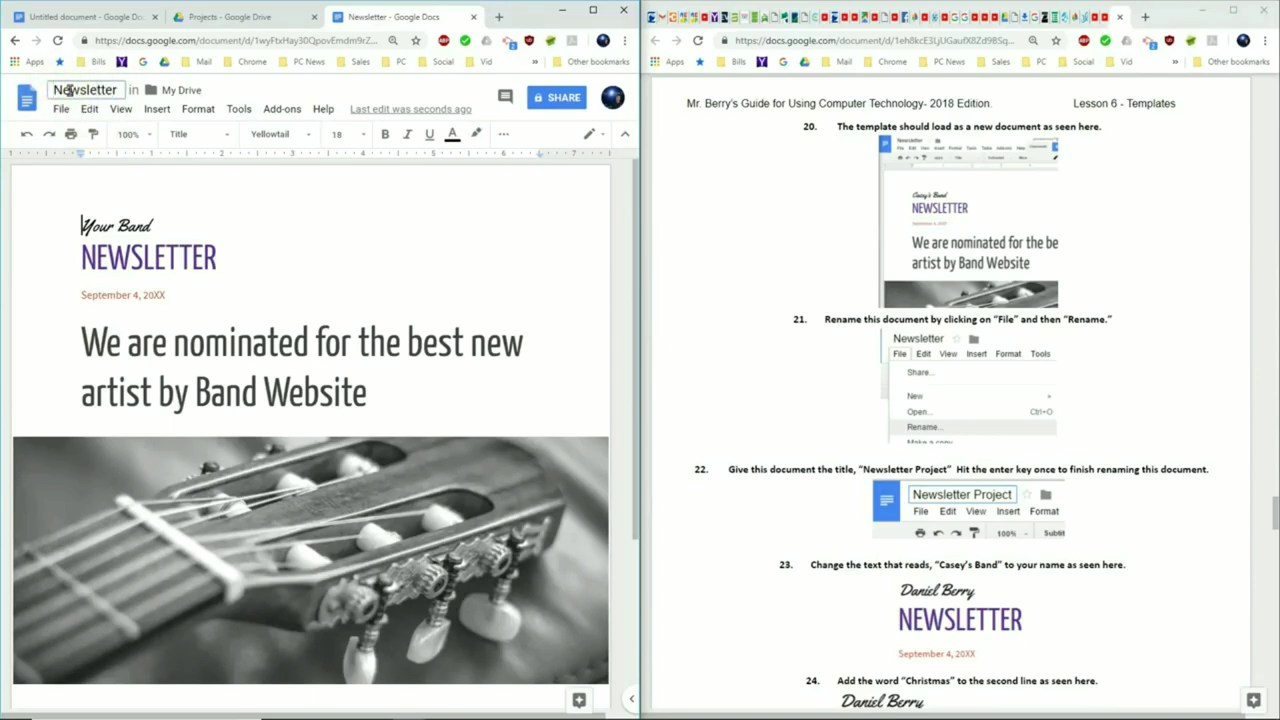
click(119, 91)
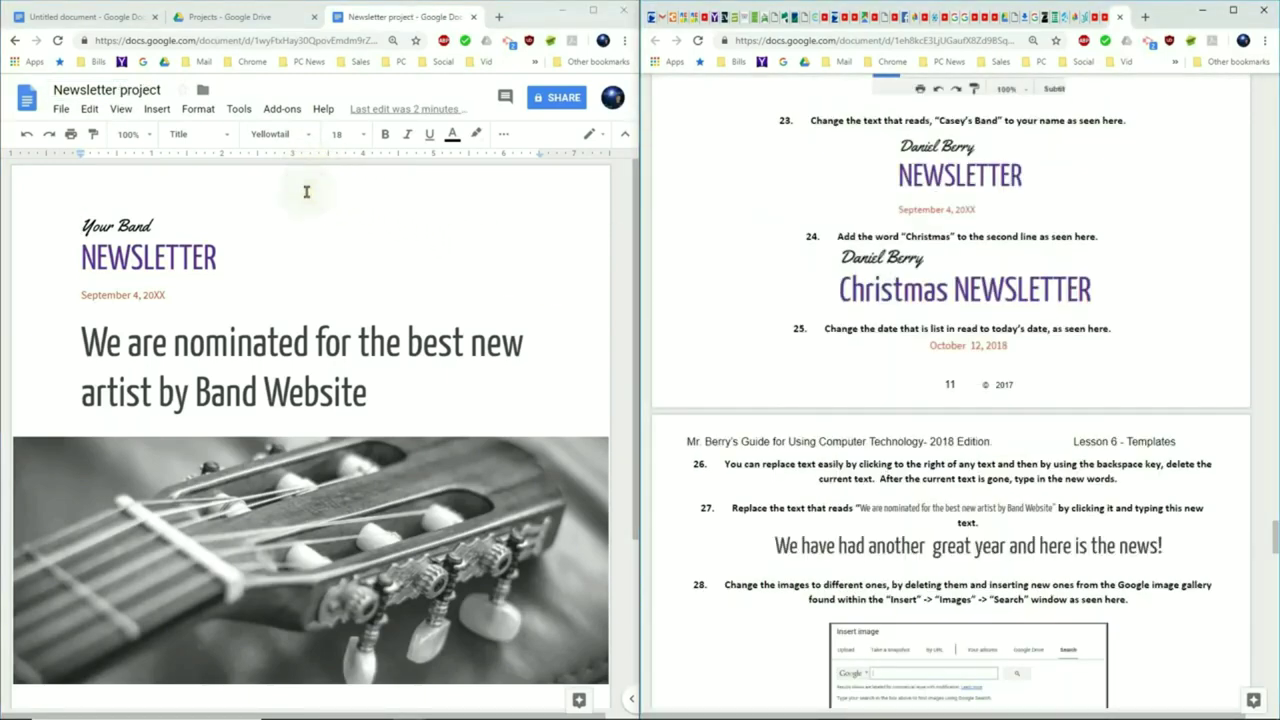
- Replace the "Your Band" line above the newsletter heading with the author's full name
click(150, 224)
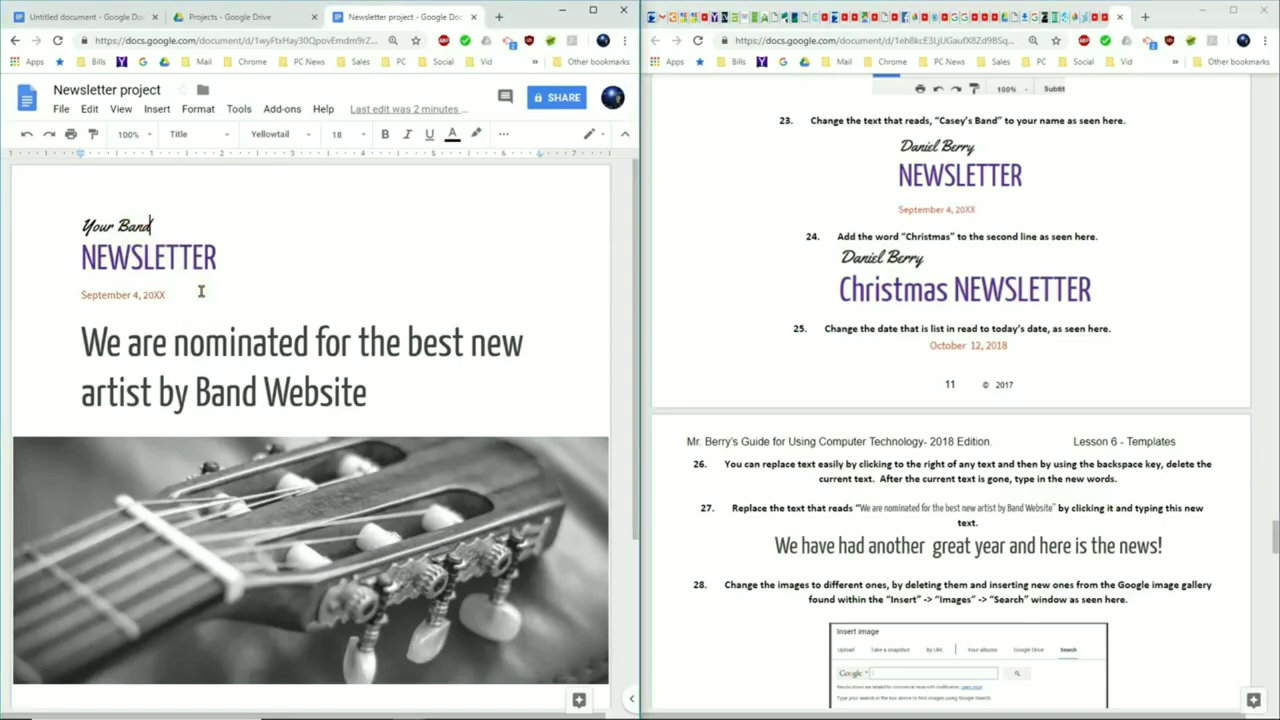
key(BackSpace)
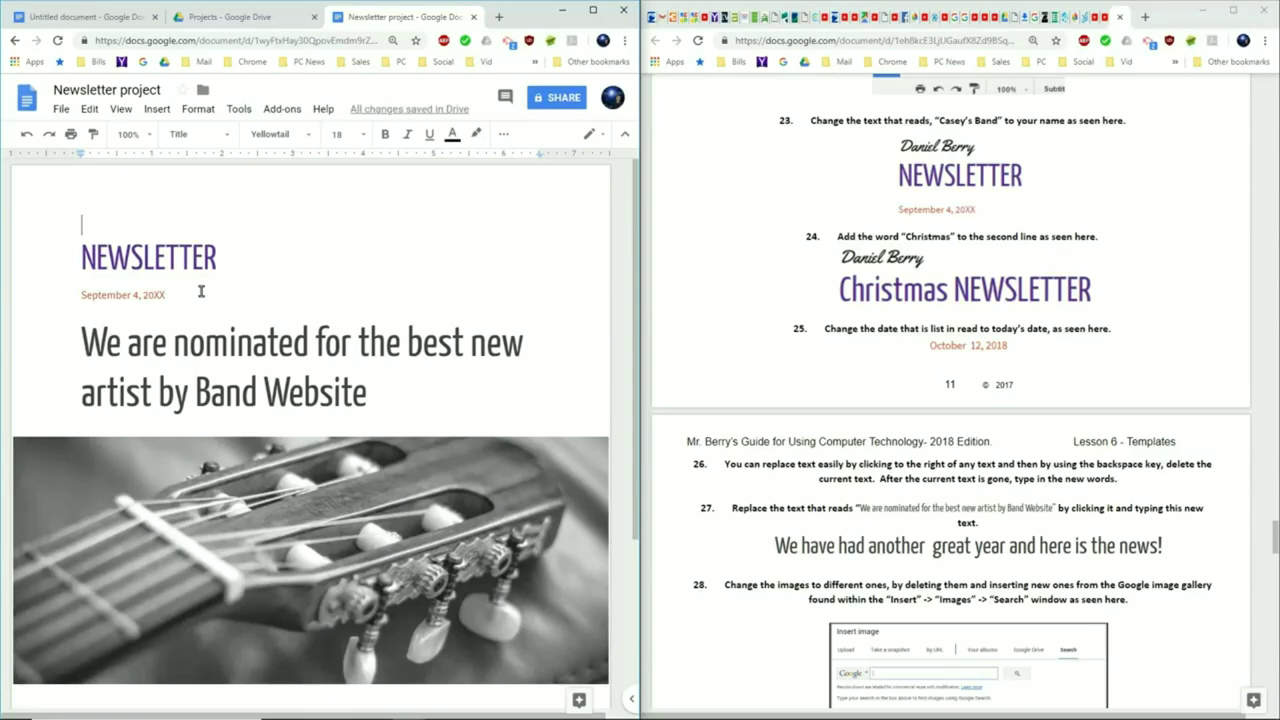
text(Daniel Berry)
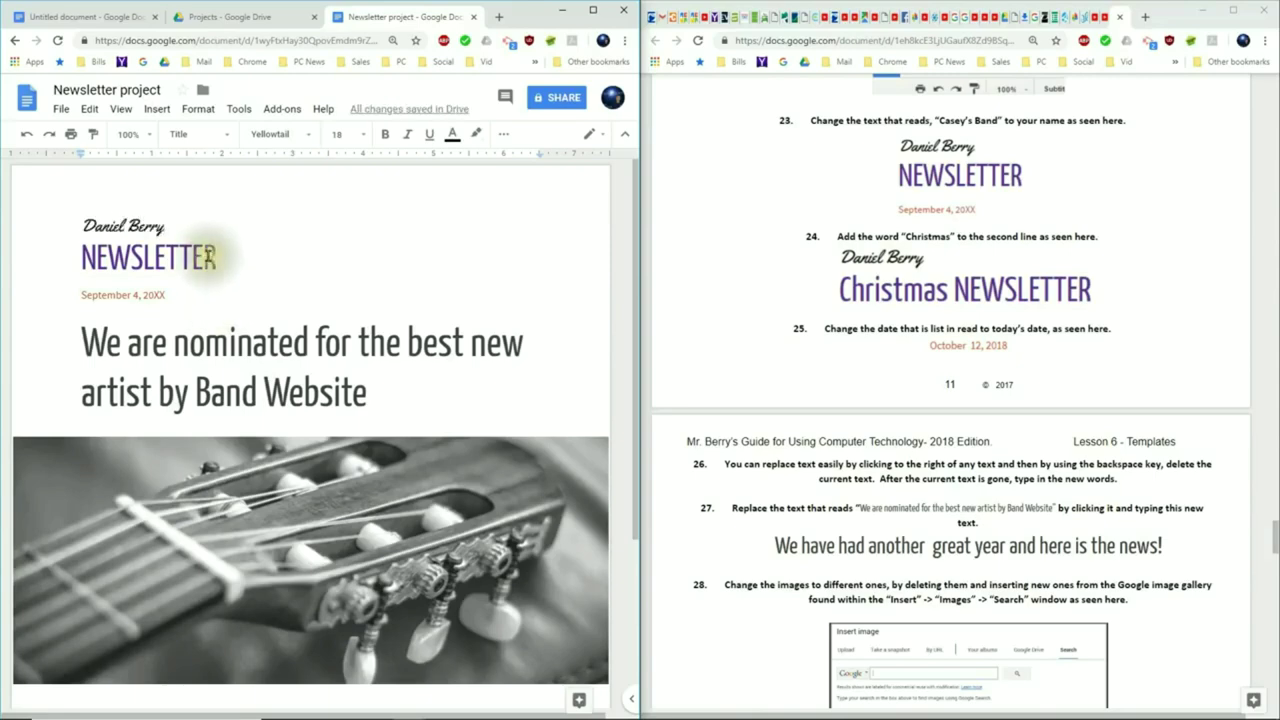
- Add the word "Christmas" to the heading so it reads "Christmas NEWSLETTER"
click(95, 258)
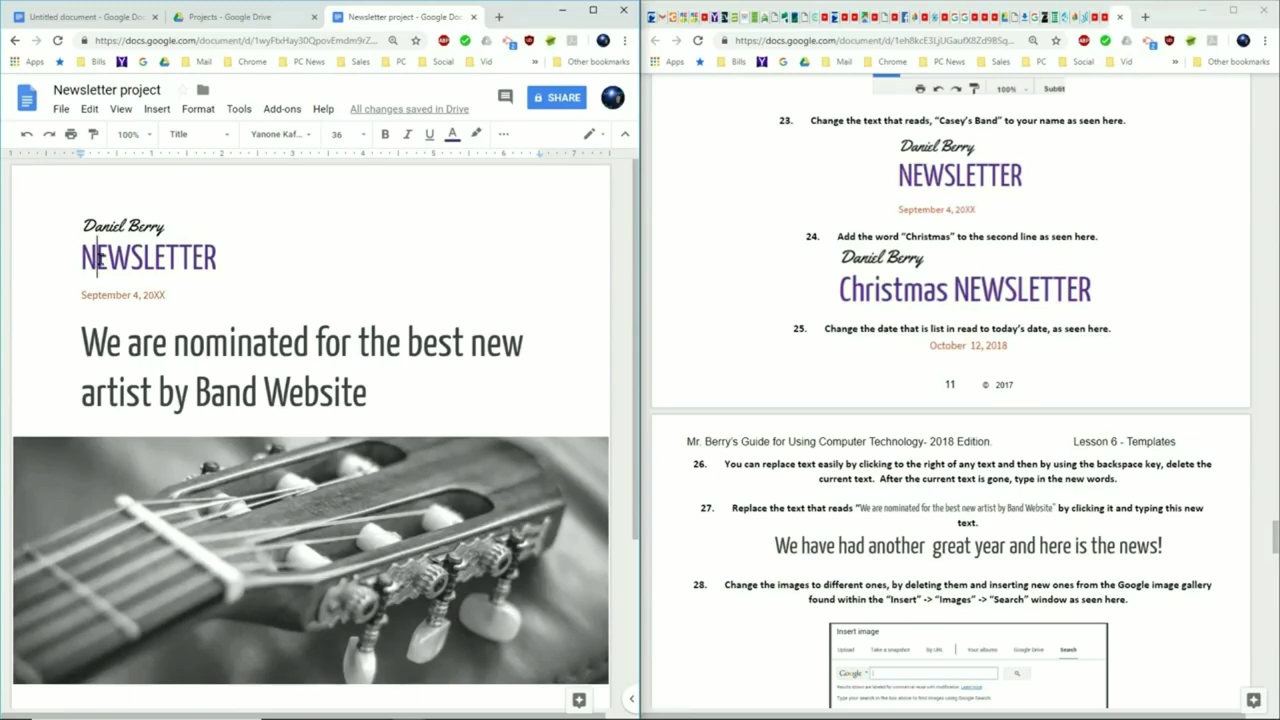
key(BackSpace)
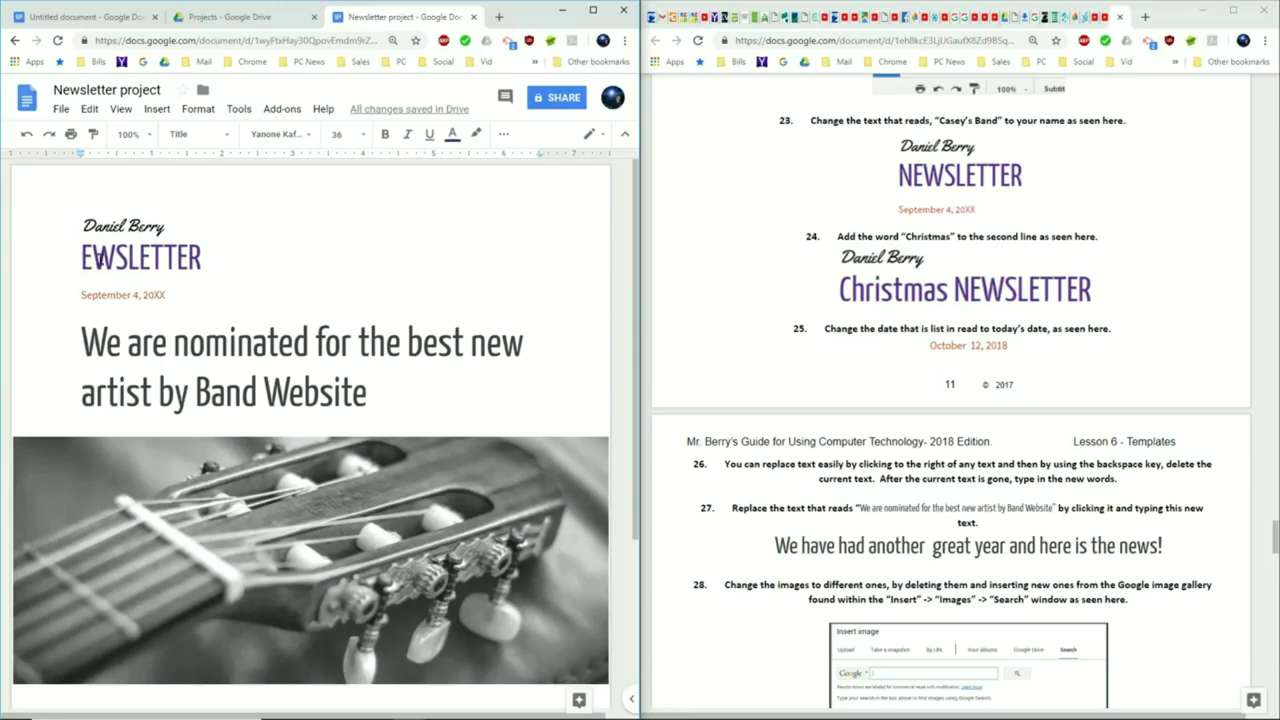
text(C)
text(hri)
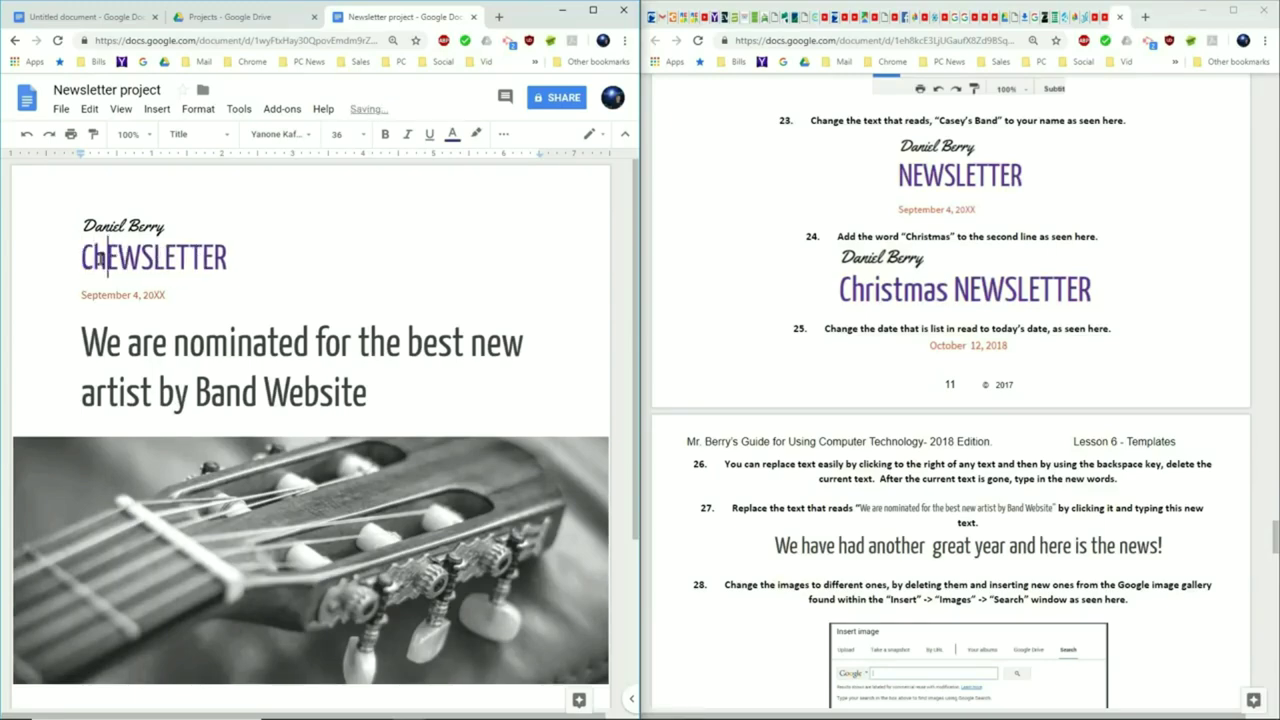
text(s)
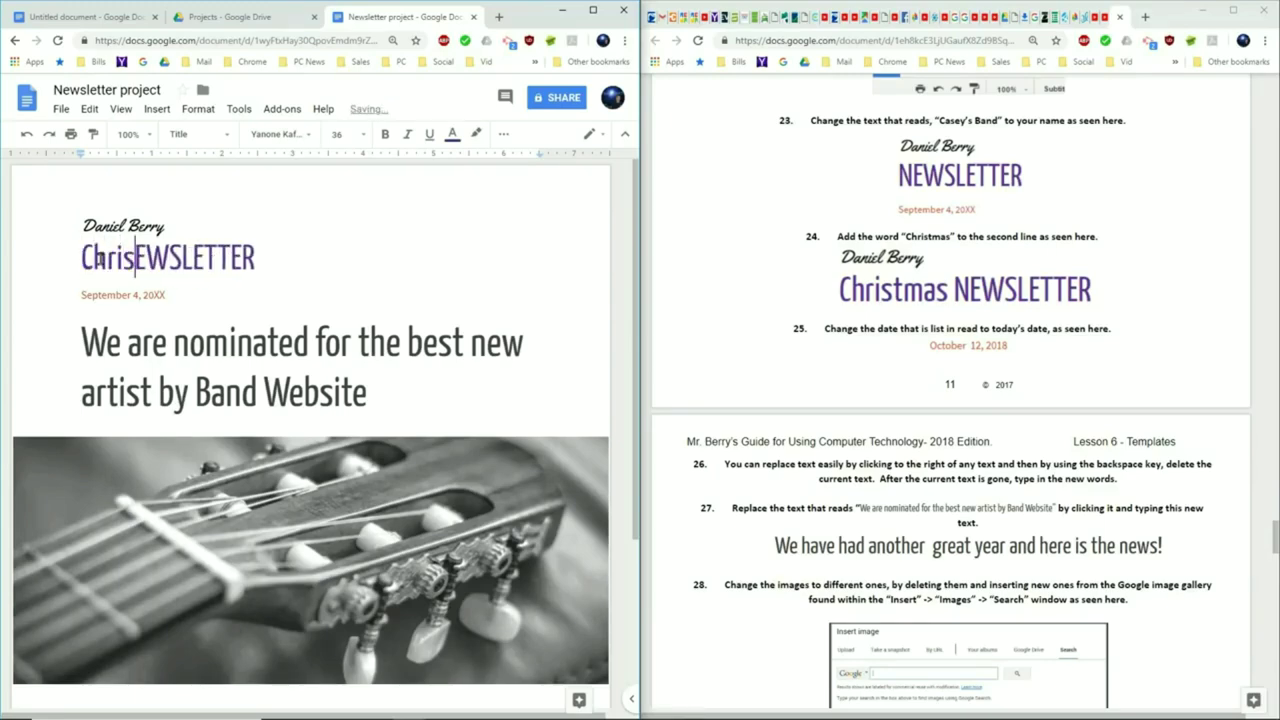
text(tmas)
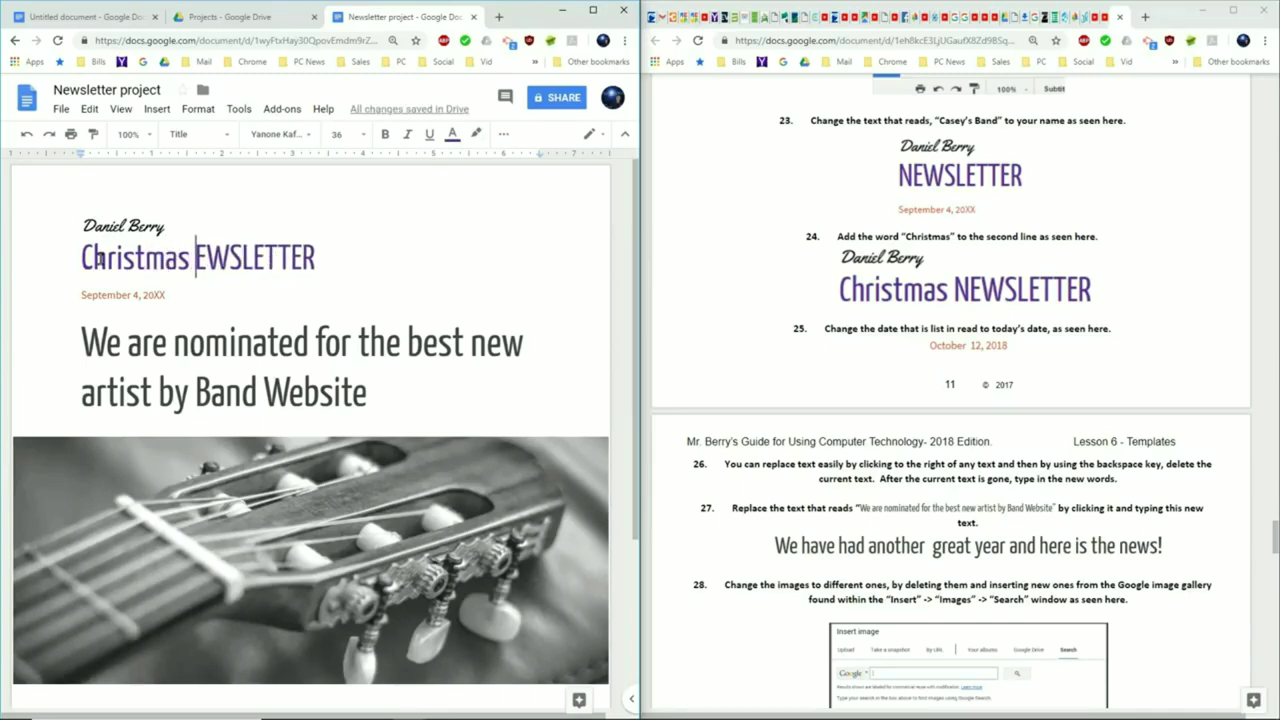
text( N)
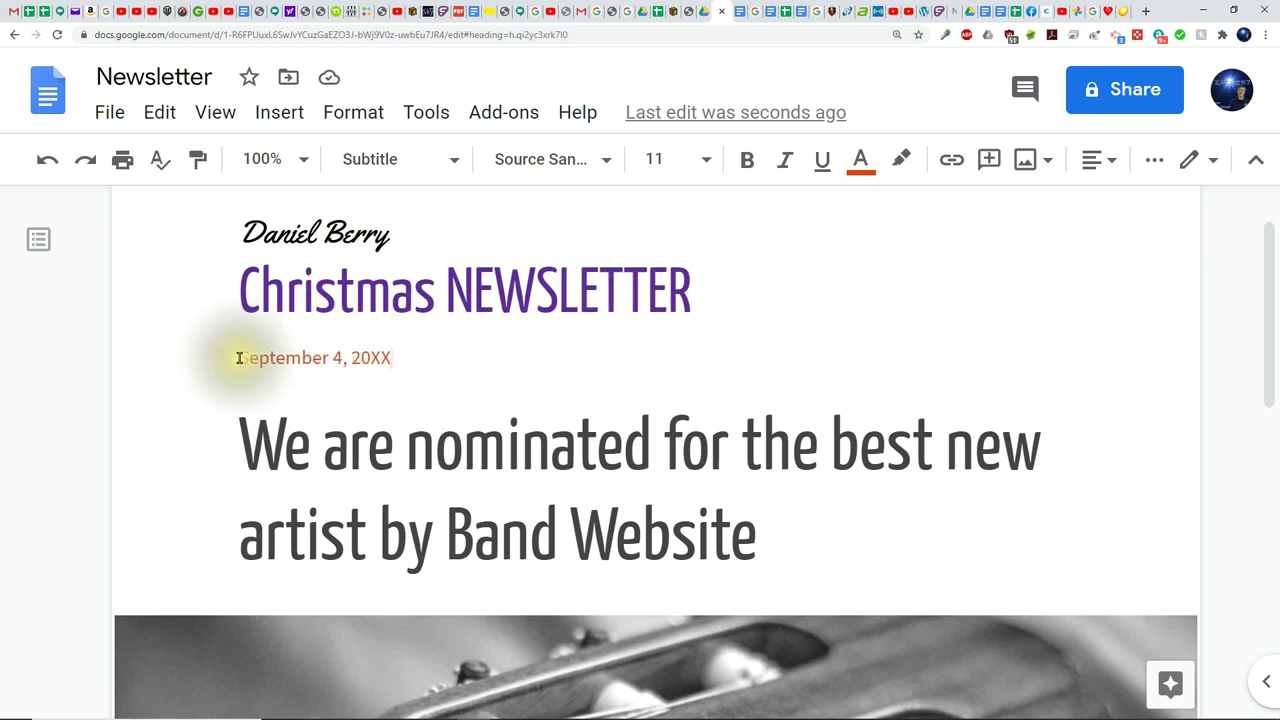
- Change the date line below the newsletter heading to "September 28, 2020"
click(400, 357)
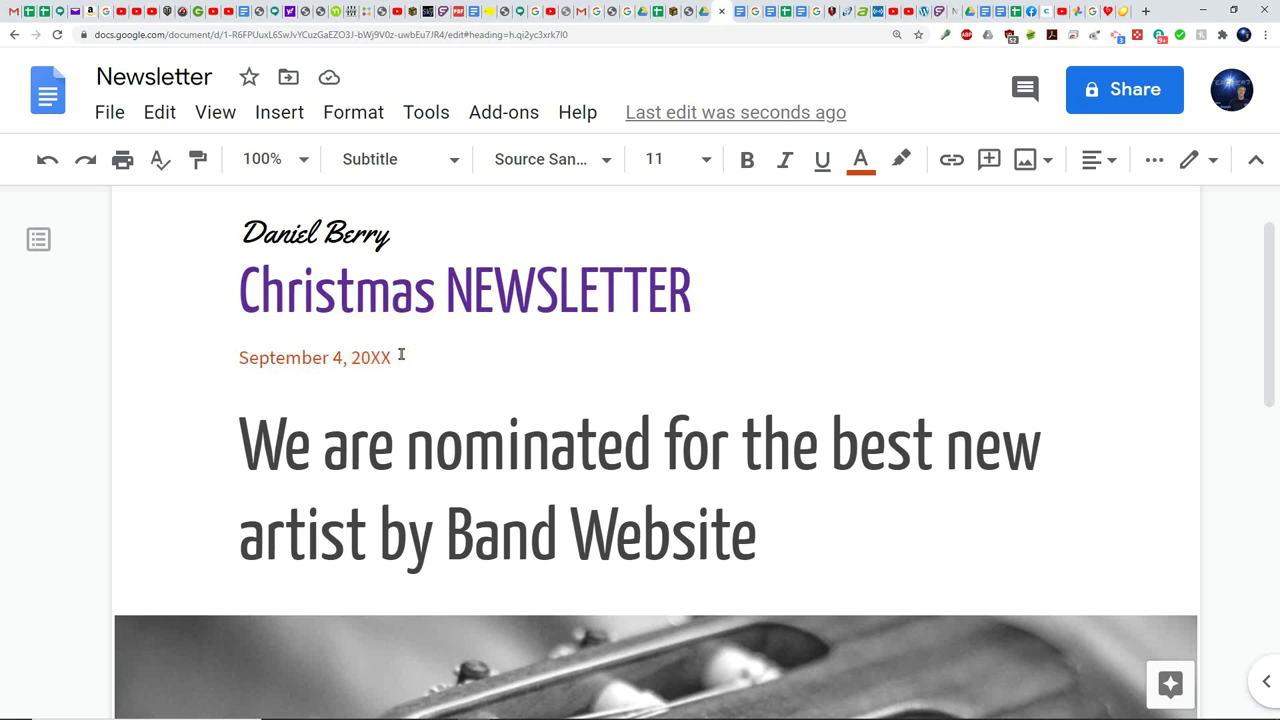
key(BackSpace)
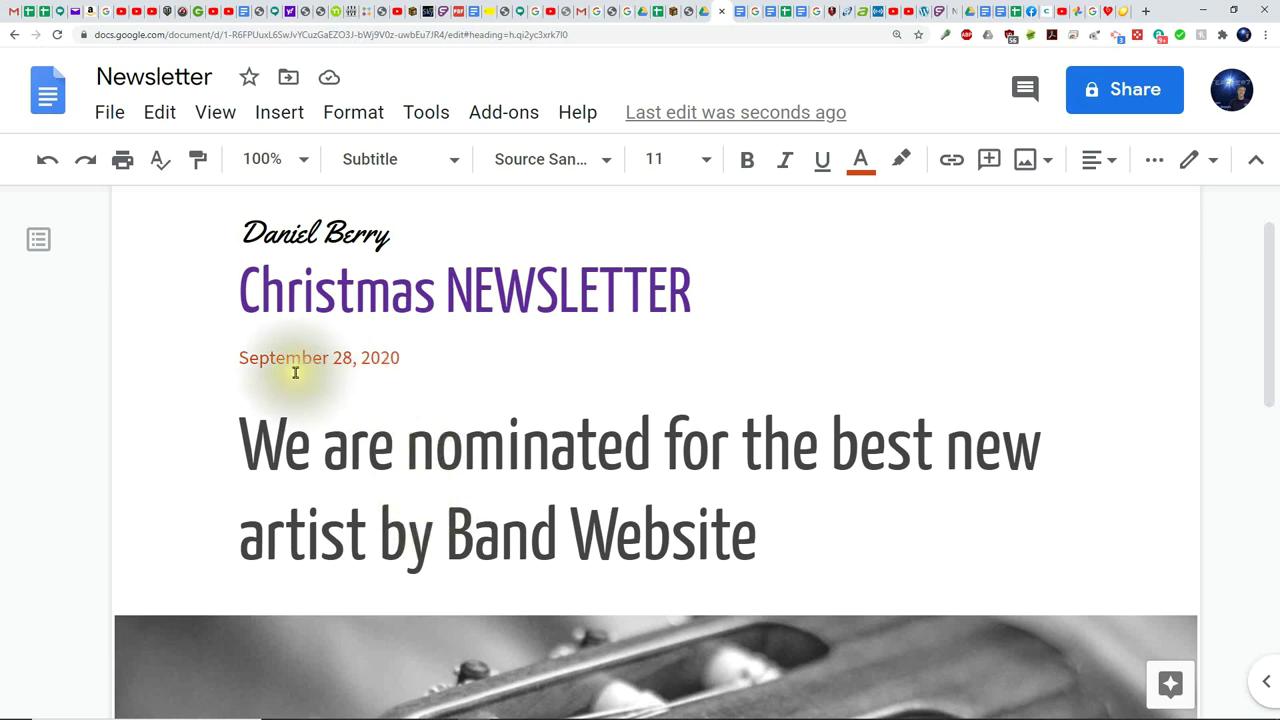
drag(400, 357, 223, 366)
click(194, 363)
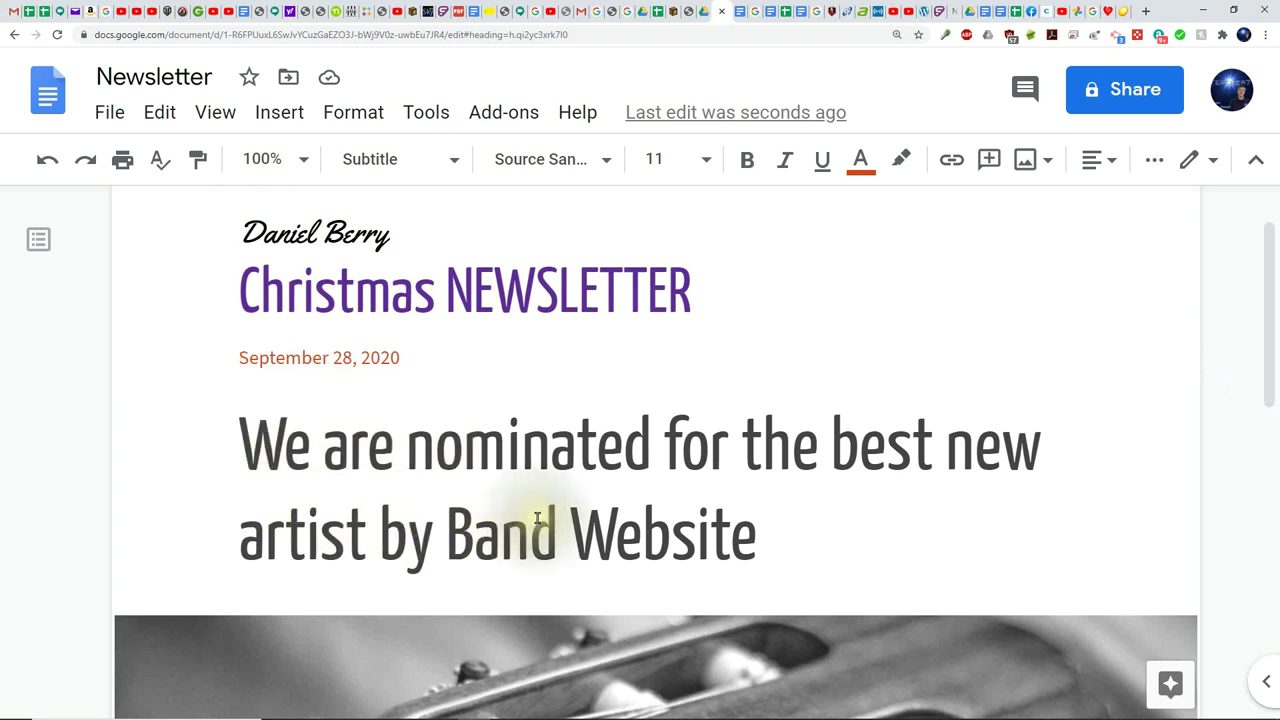
- Replace the headline text after "We" so the headline reads "We have had another great year and here is the news!"
click(770, 547)
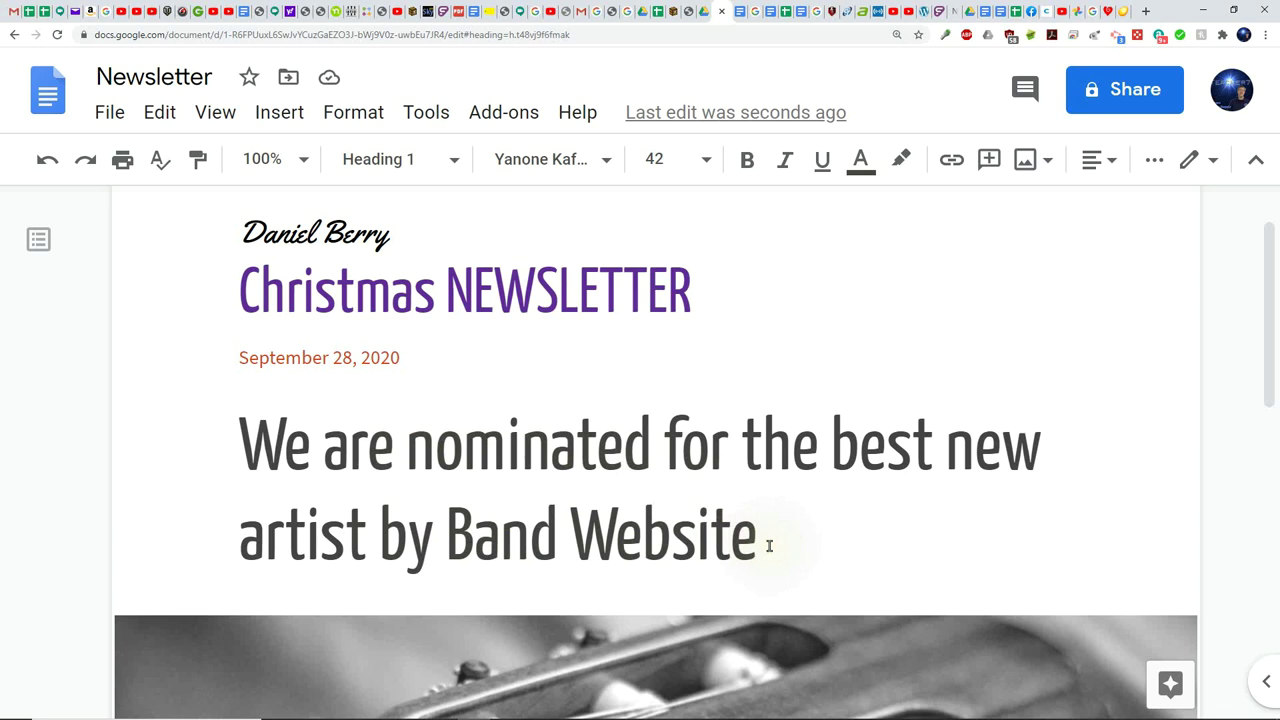
key(BackSpace)
key(BackSpace)
key(BackSpace)
key(BackSpace)
key(BackSpace)
key(BackSpace)
key(BackSpace)
key(BackSpace)
key(BackSpace)
key(BackSpace)
key(BackSpace)
key(BackSpace)
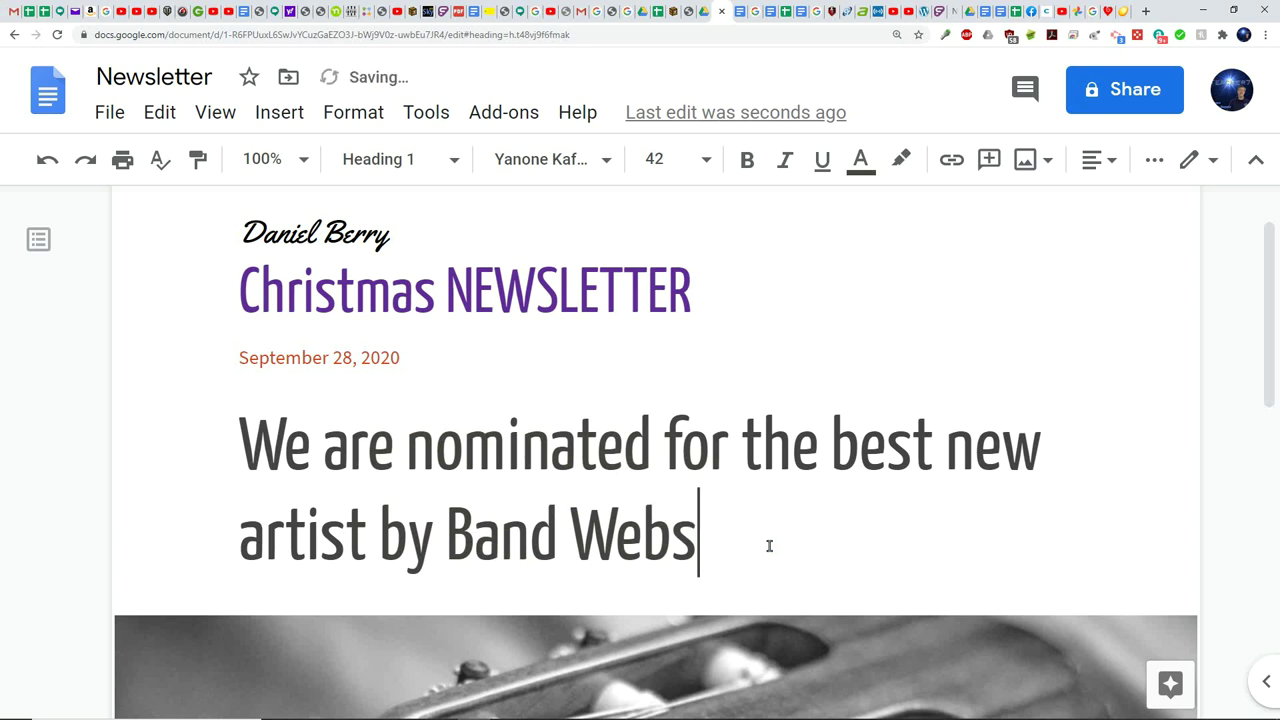
key(BackSpace)
key(BackSpace)
key(BackSpace)
key(BackSpace)
key(BackSpace)
key(BackSpace)
key(BackSpace)
key(BackSpace)
key(BackSpace)
key(BackSpace)
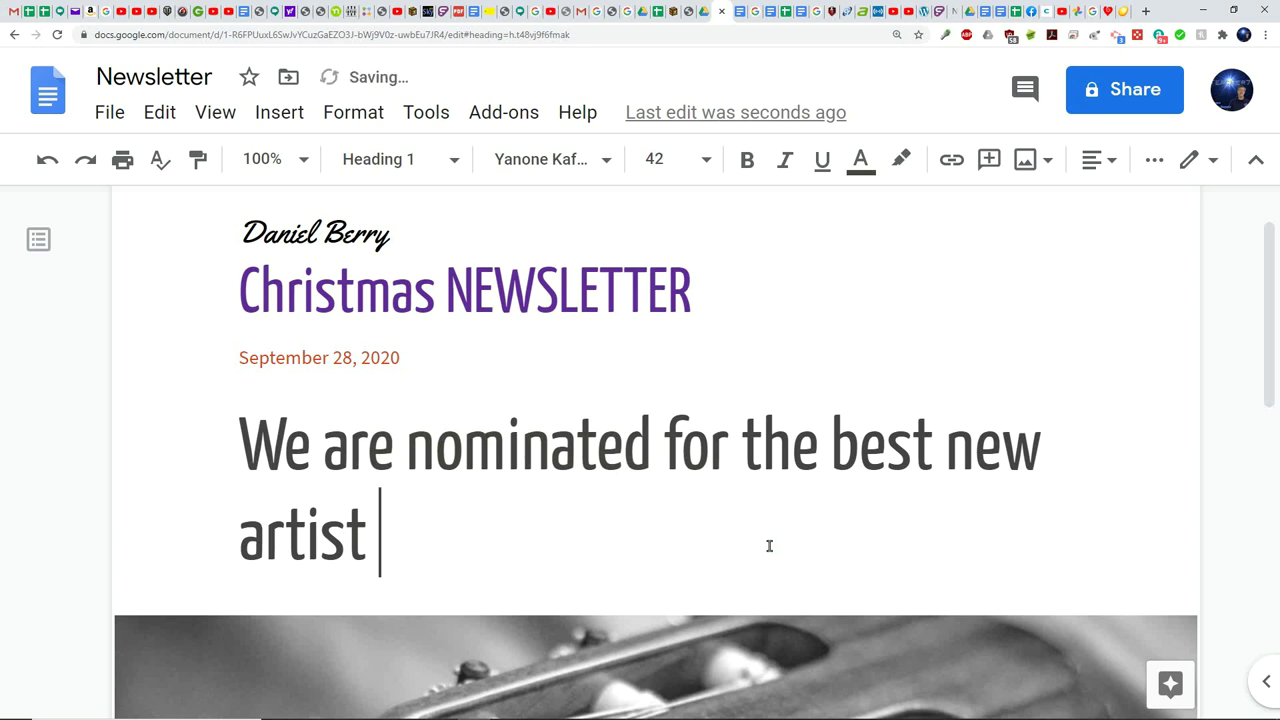
key(BackSpace)
key(BackSpace)
key(BackSpace)
key(BackSpace)
key(BackSpace)
key(BackSpace)
key(BackSpace)
key(BackSpace)
key(BackSpace)
key(BackSpace)
key(BackSpace)
key(BackSpace)
key(BackSpace)
key(BackSpace)
key(BackSpace)
key(BackSpace)
key(BackSpace)
key(BackSpace)
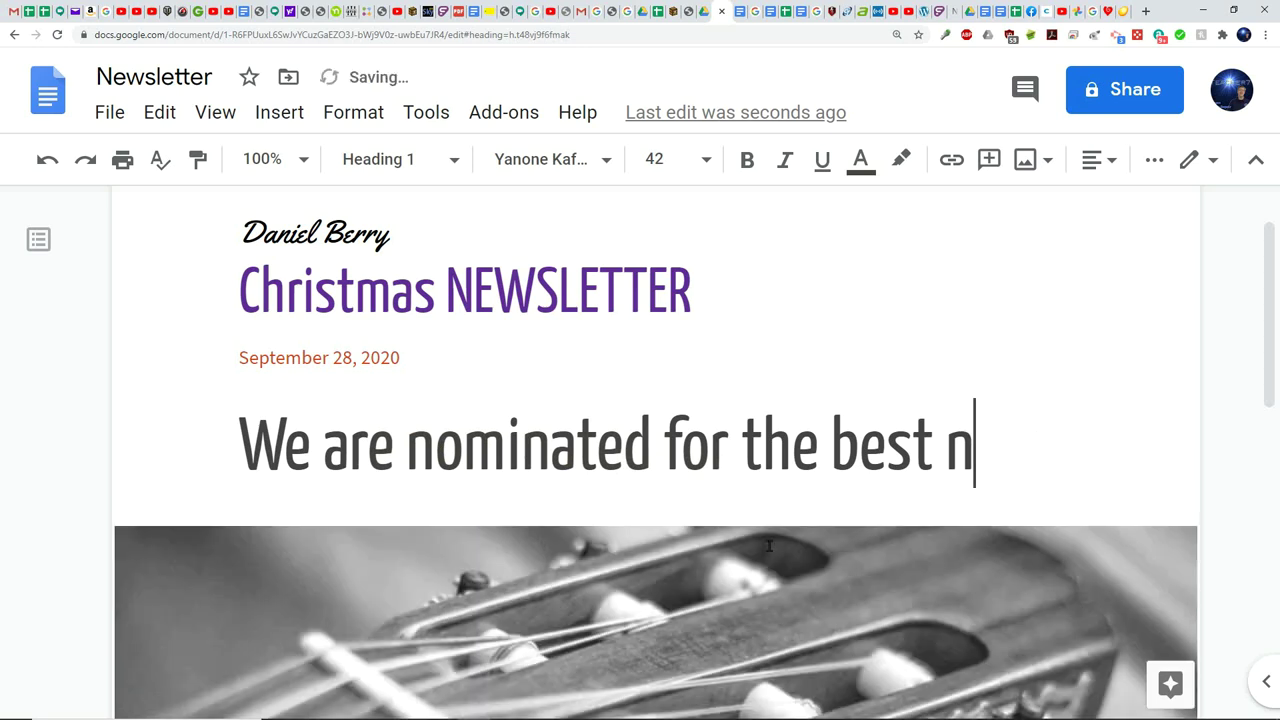
key(BackSpace)
key(BackSpace)
key(BackSpace)
key(BackSpace)
key(BackSpace)
key(BackSpace)
key(BackSpace)
key(BackSpace)
key(BackSpace)
key(BackSpace)
key(BackSpace)
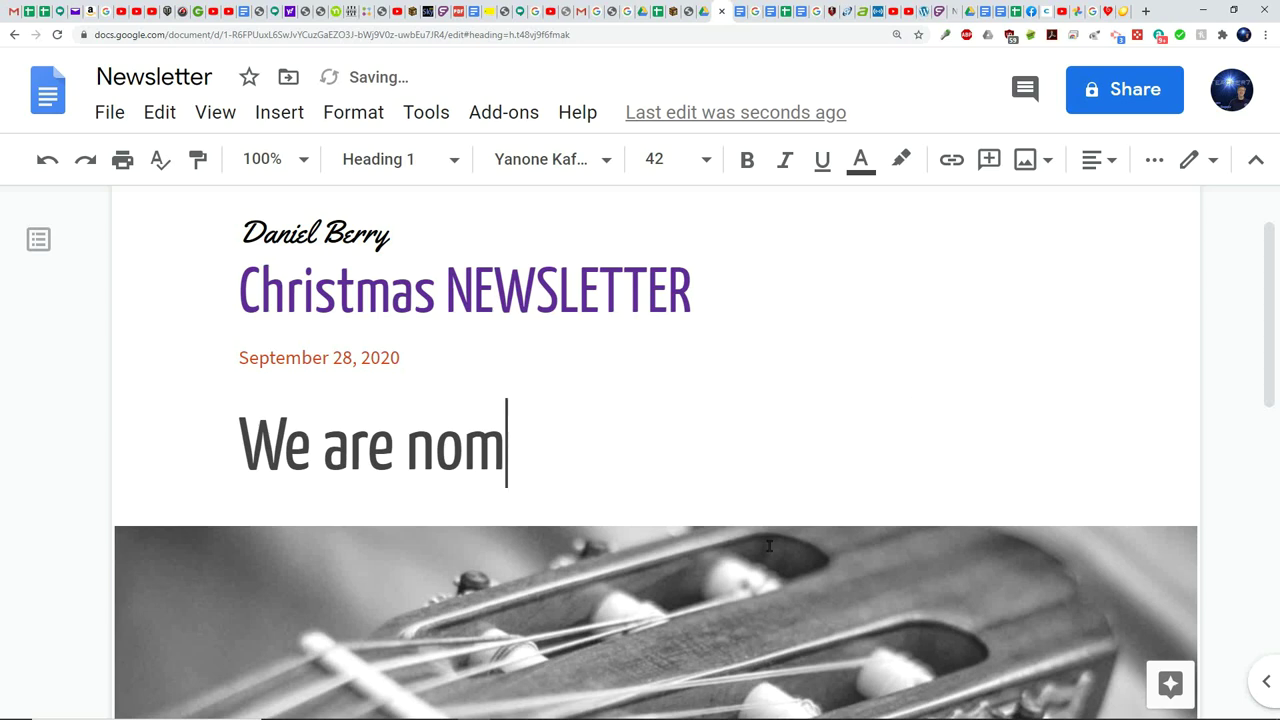
key(BackSpace)
key(BackSpace)
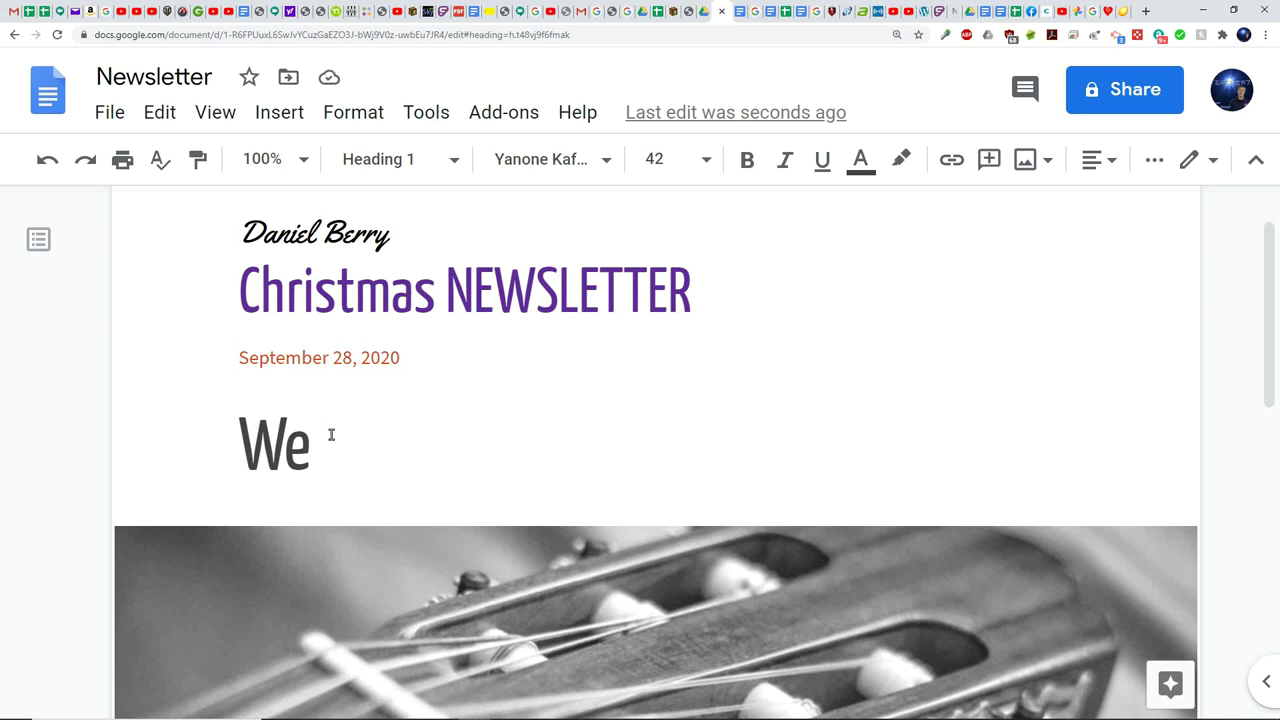
text(have )
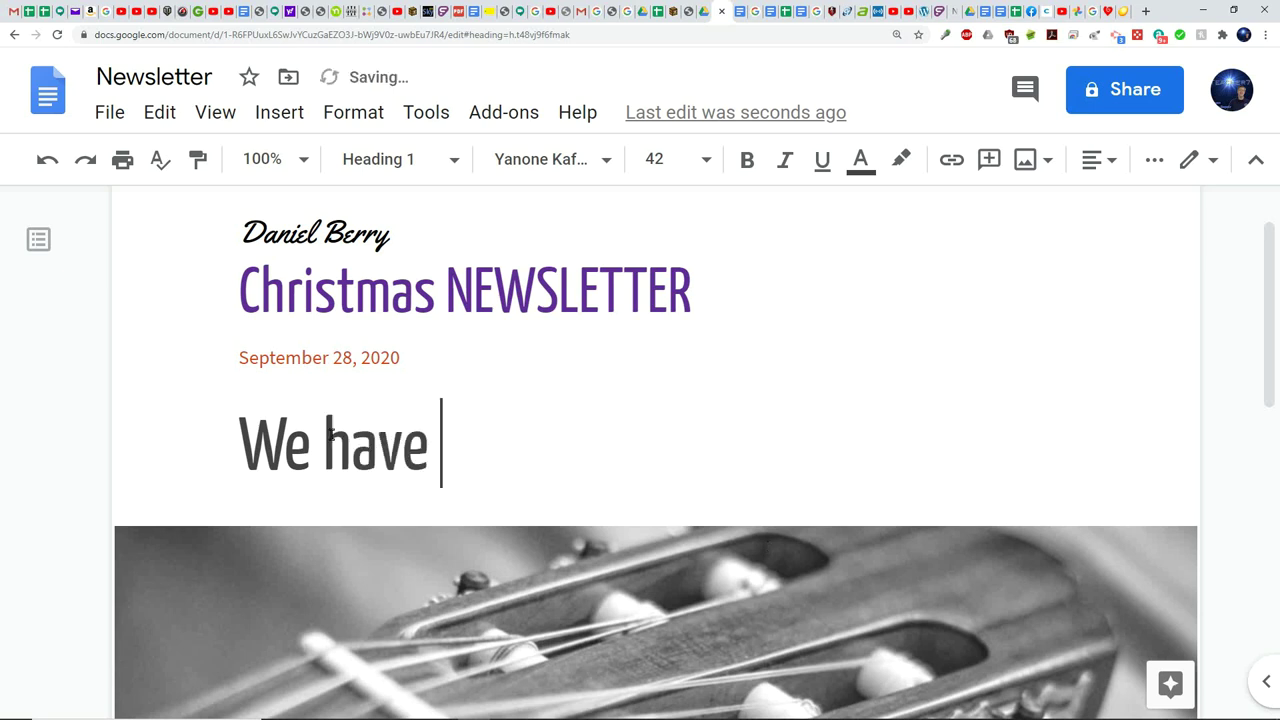
text(had ano)
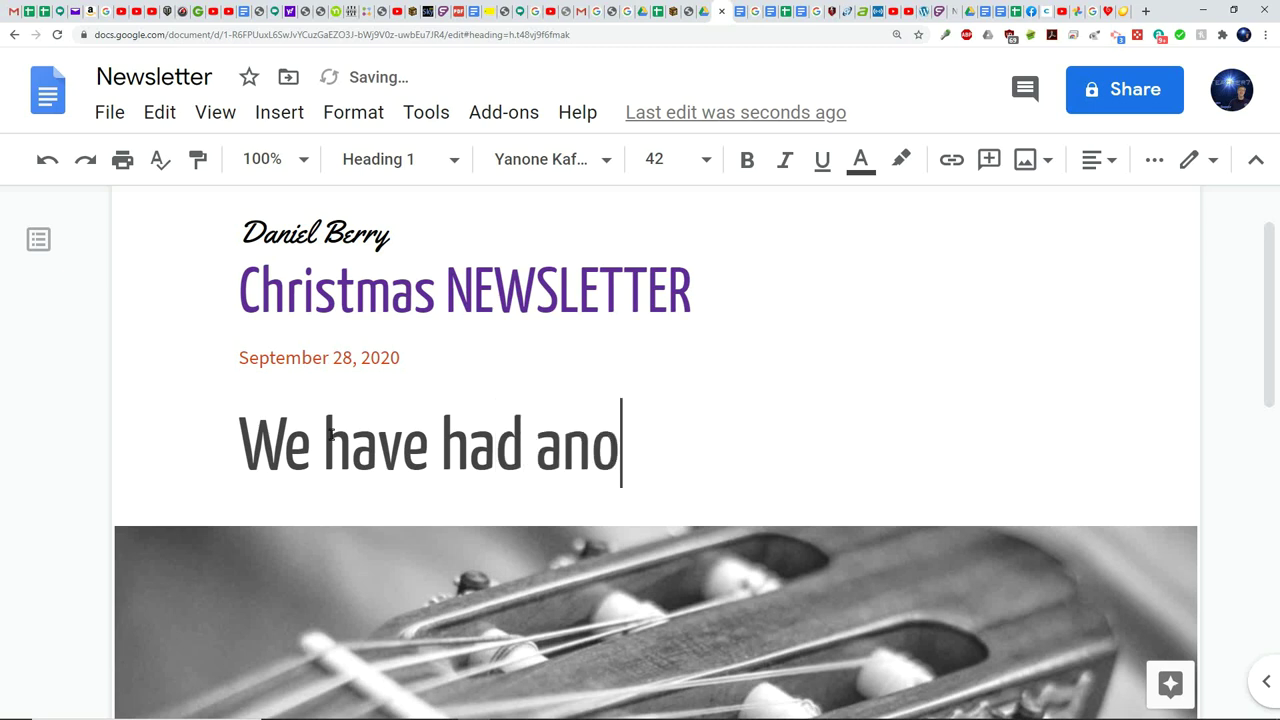
text(ther grea)
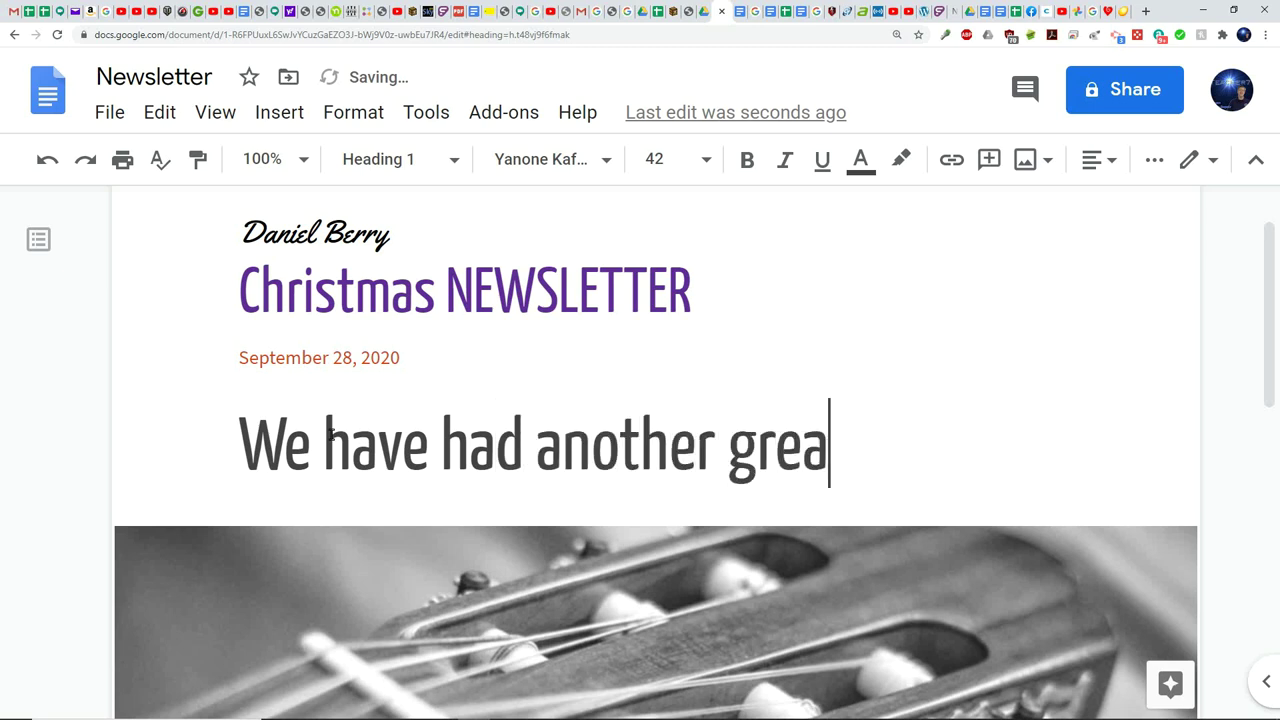
text(t year)
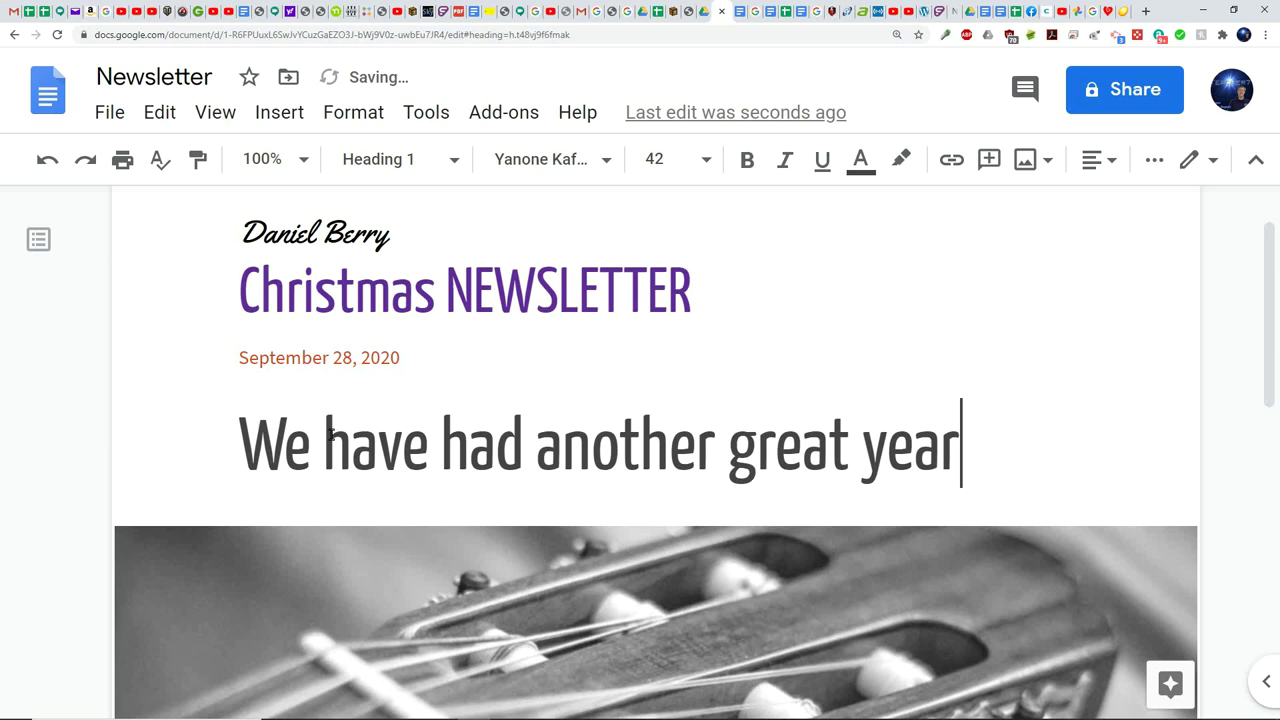
text( and here is the news)
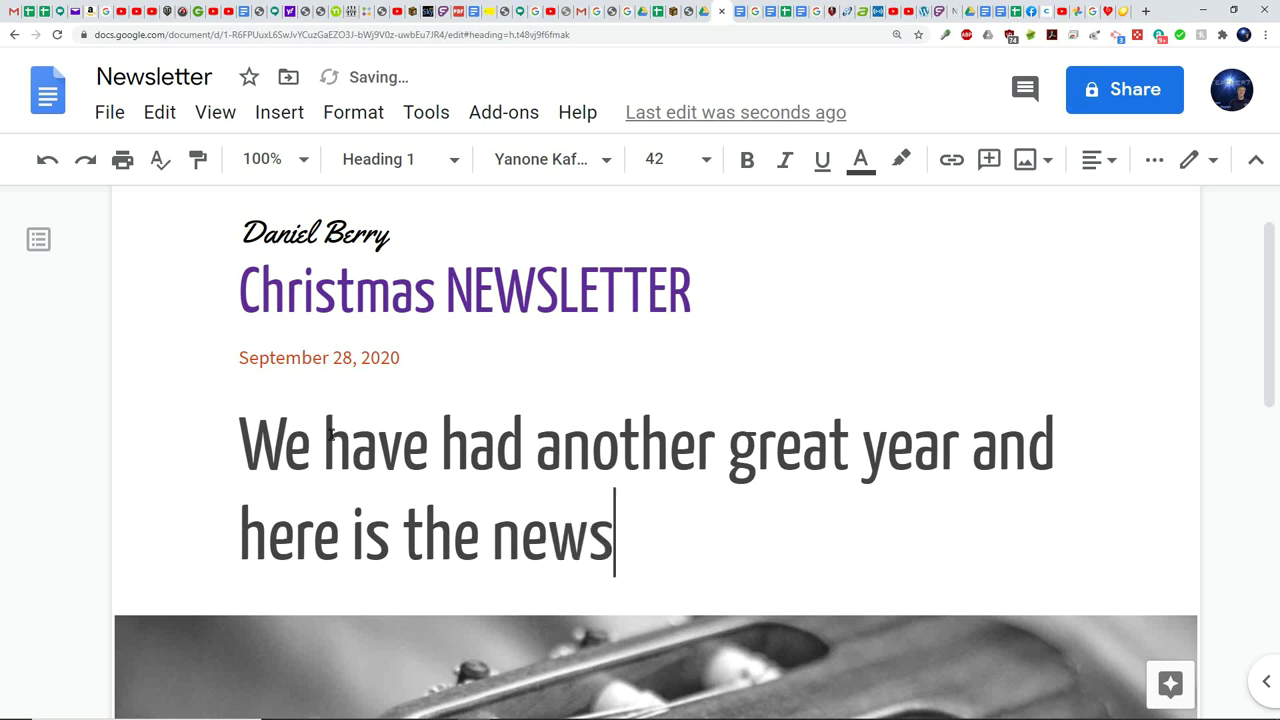
text(!)
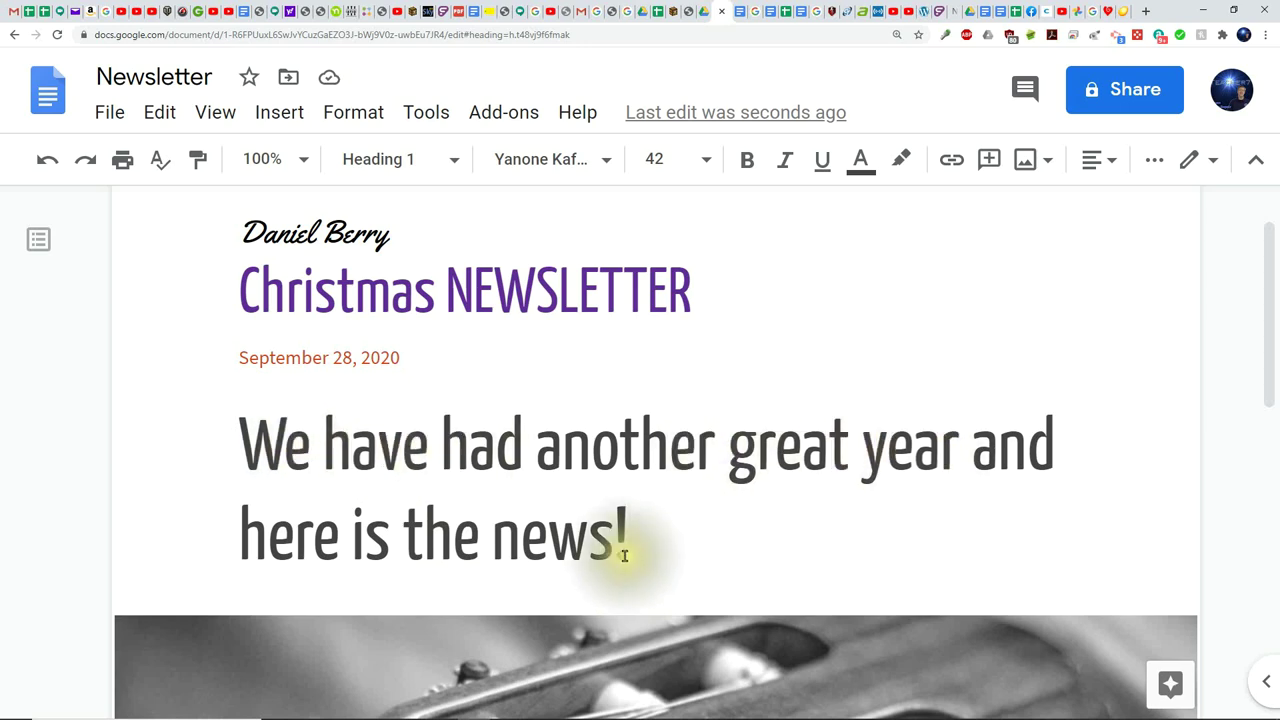
click(677, 543)
- Delete the guitar image below the headline
scroll(677, 545, down, 2)
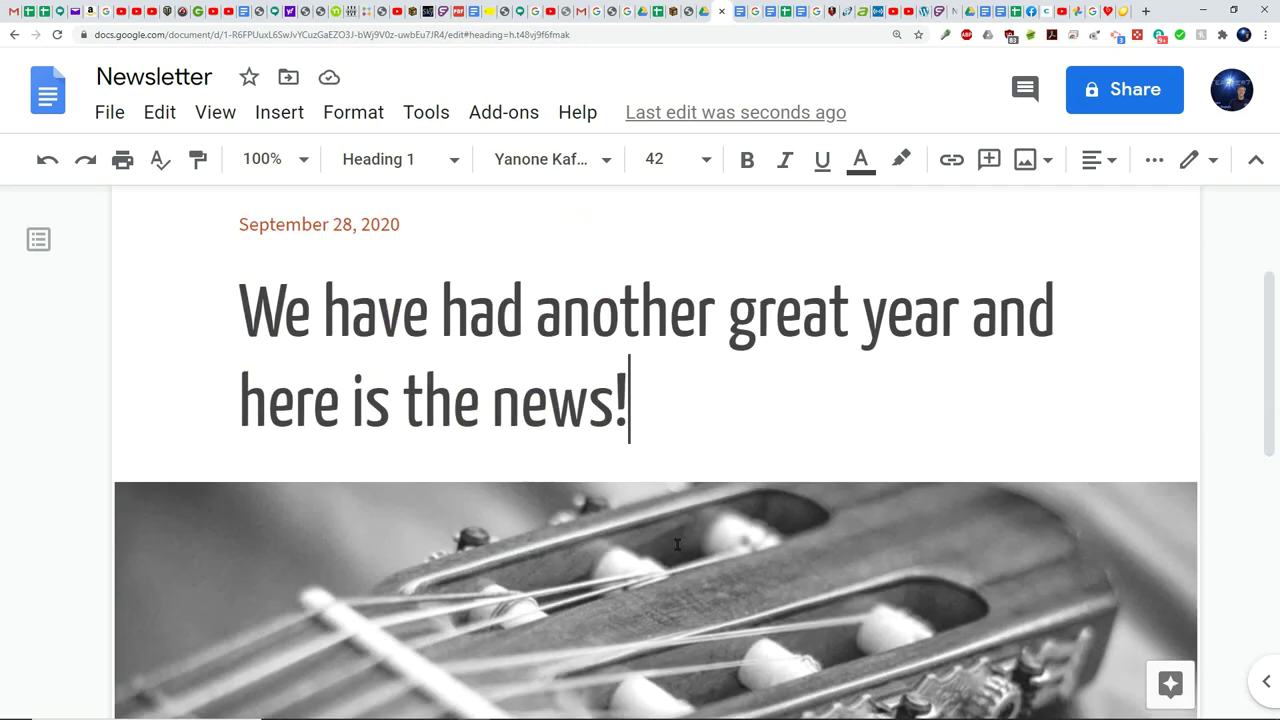
scroll(612, 525, down, 2)
click(608, 491)
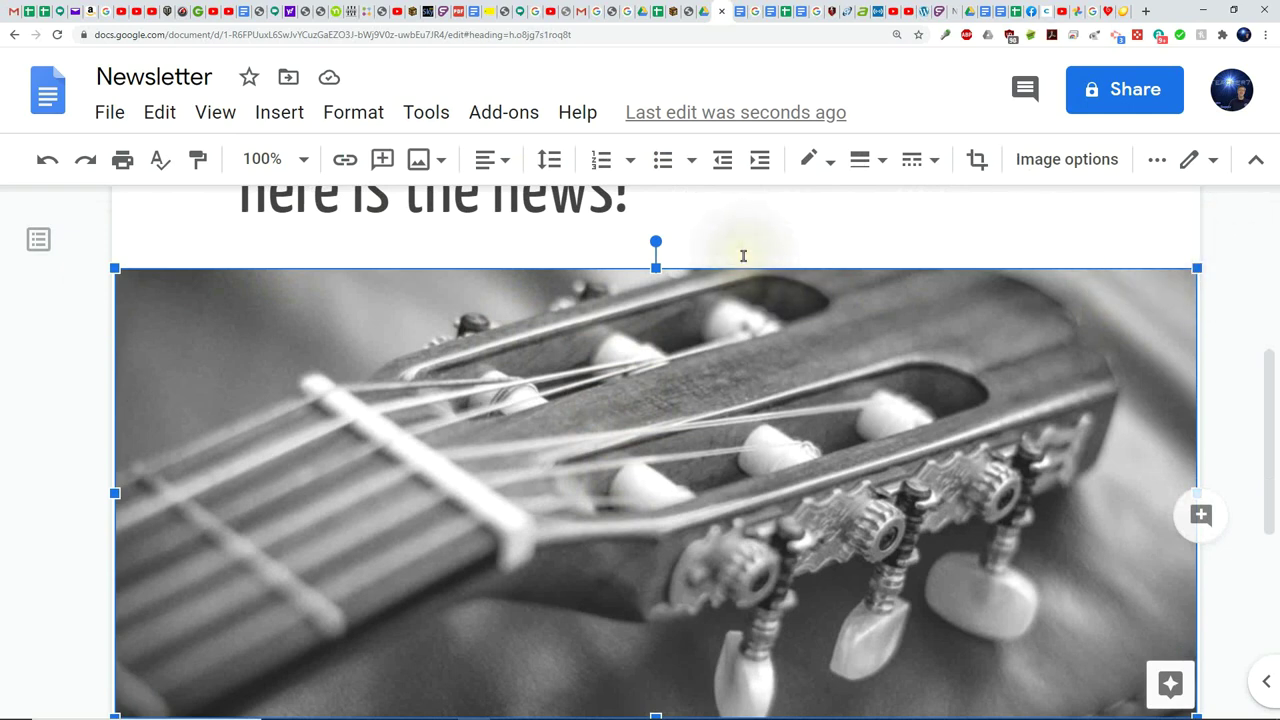
key(Delete)
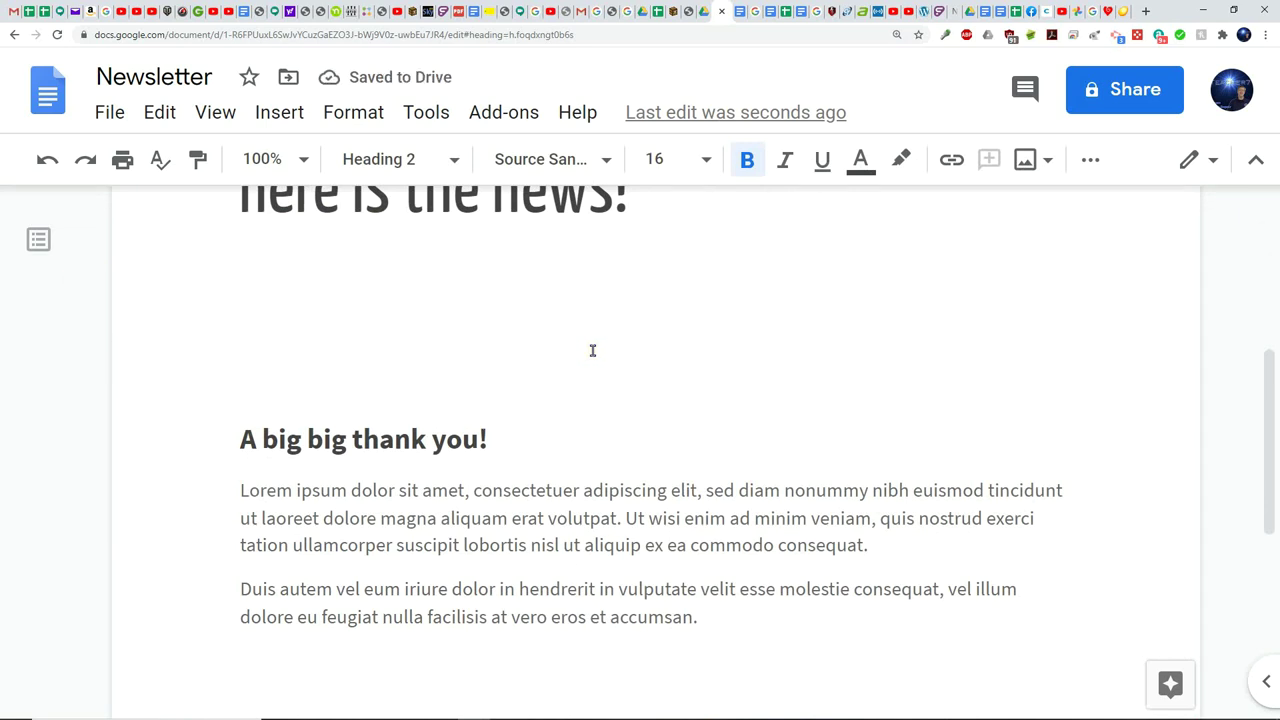
- Search the web for "christmas" images to insert in the gap below the headline
scroll(592, 350, up, 2)
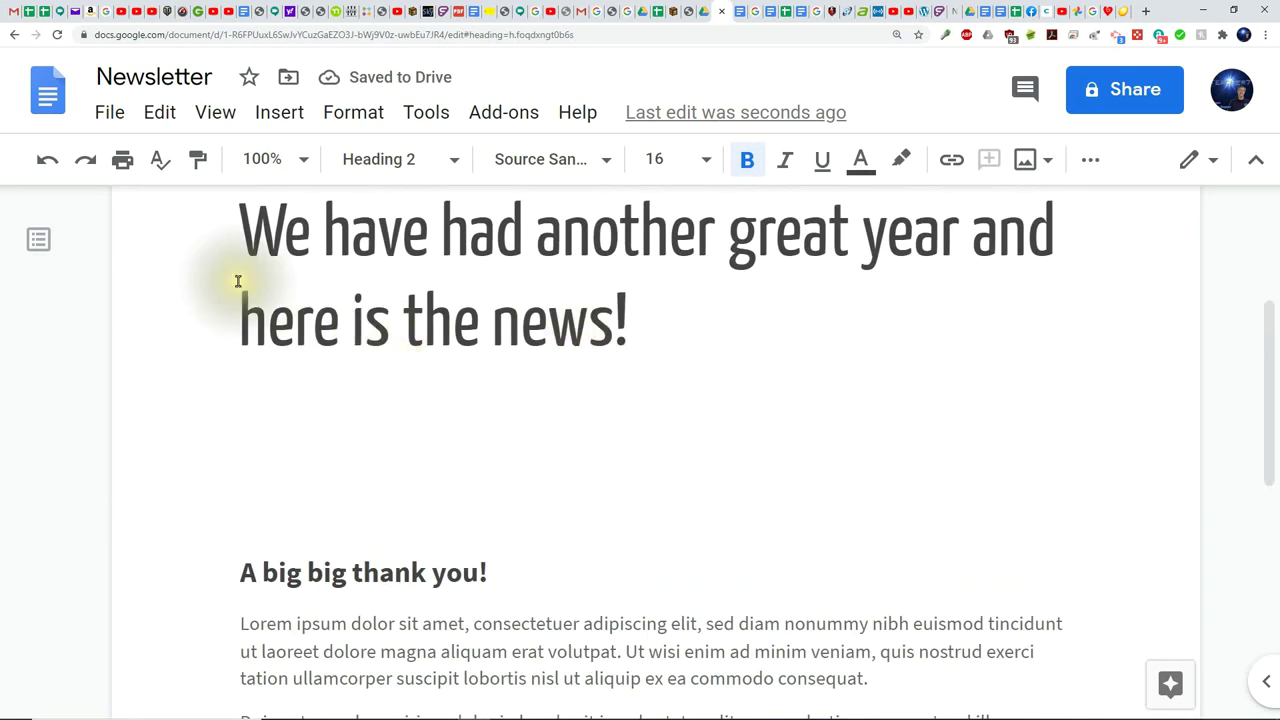
click(279, 112)
mouse_move(300, 161)
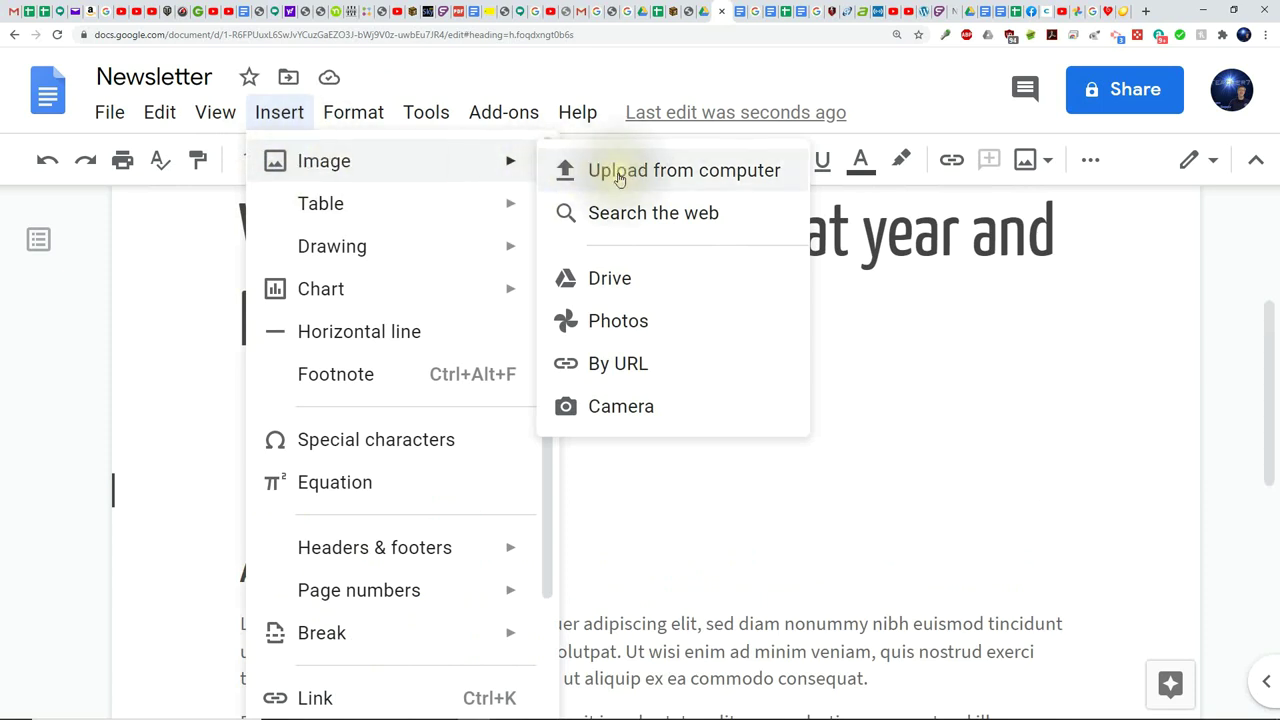
click(625, 212)
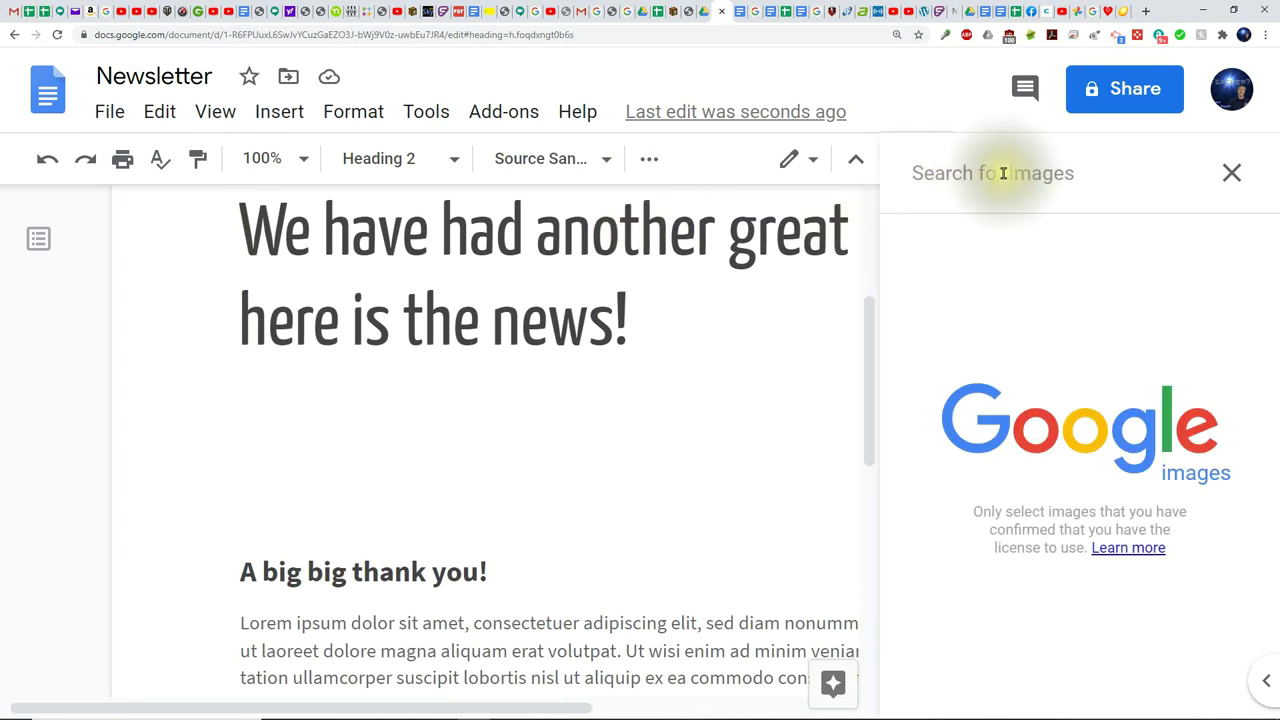
click(993, 173)
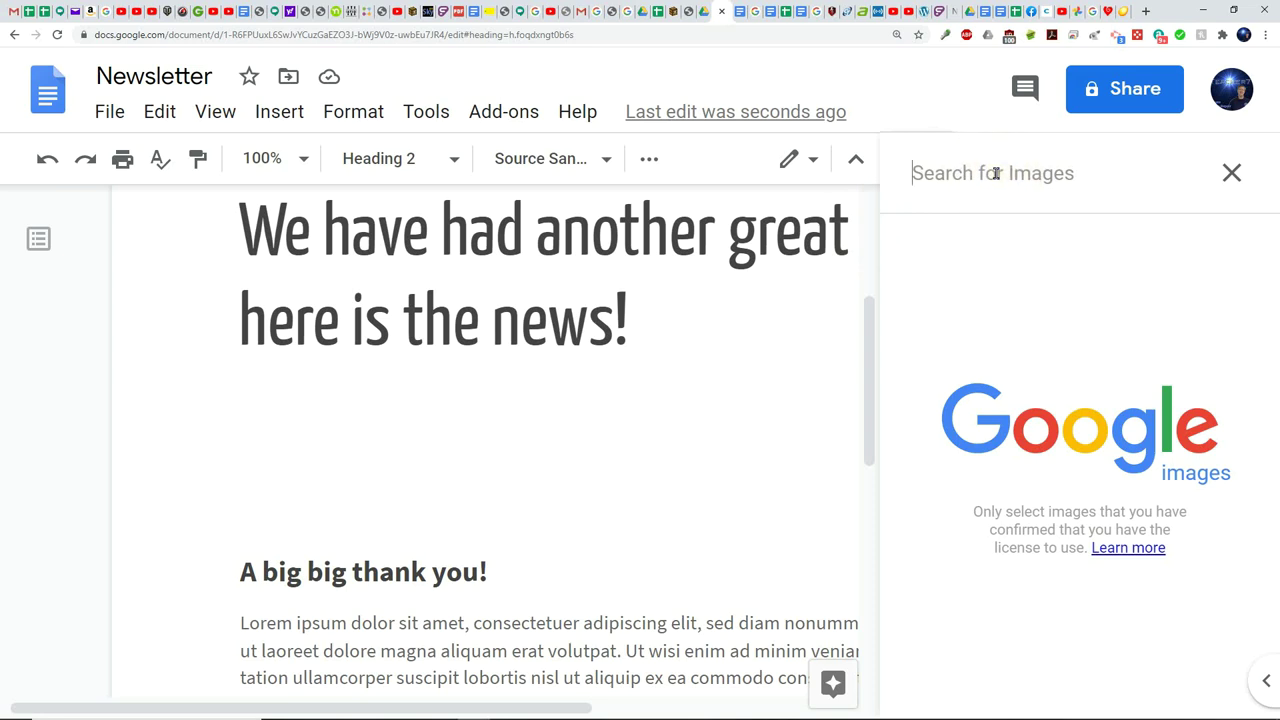
text(christmas)
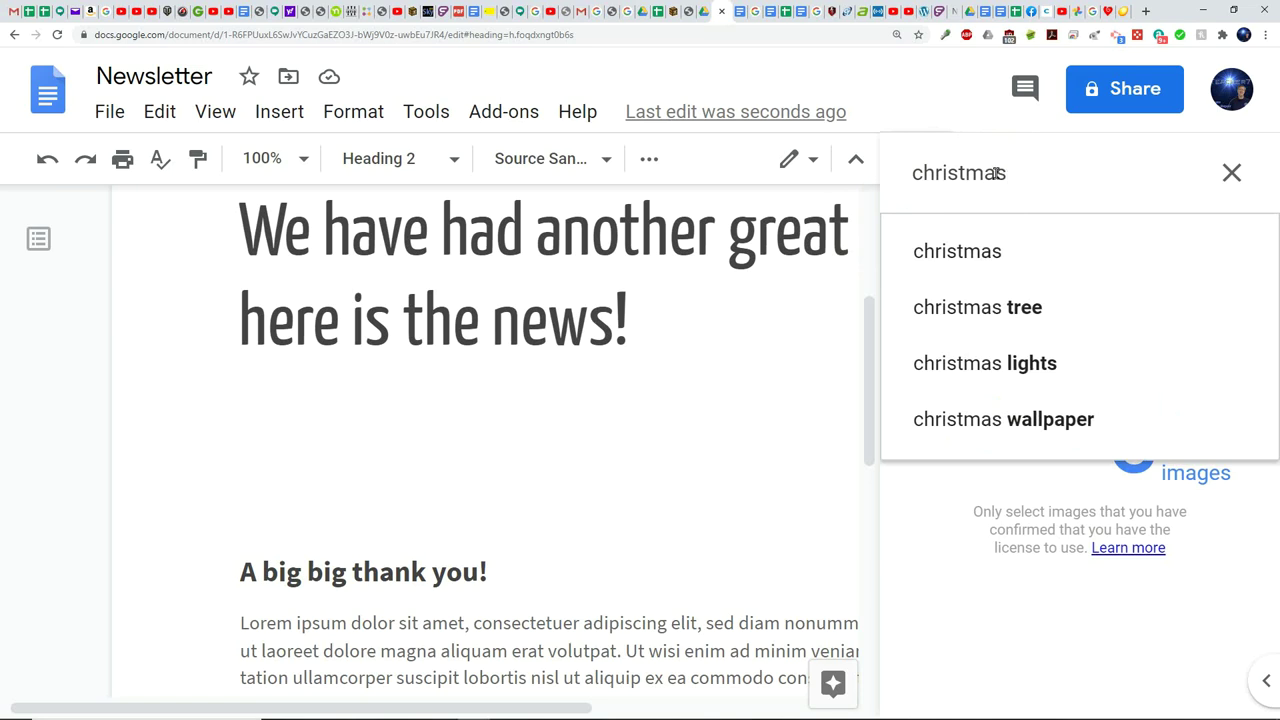
click(1000, 251)
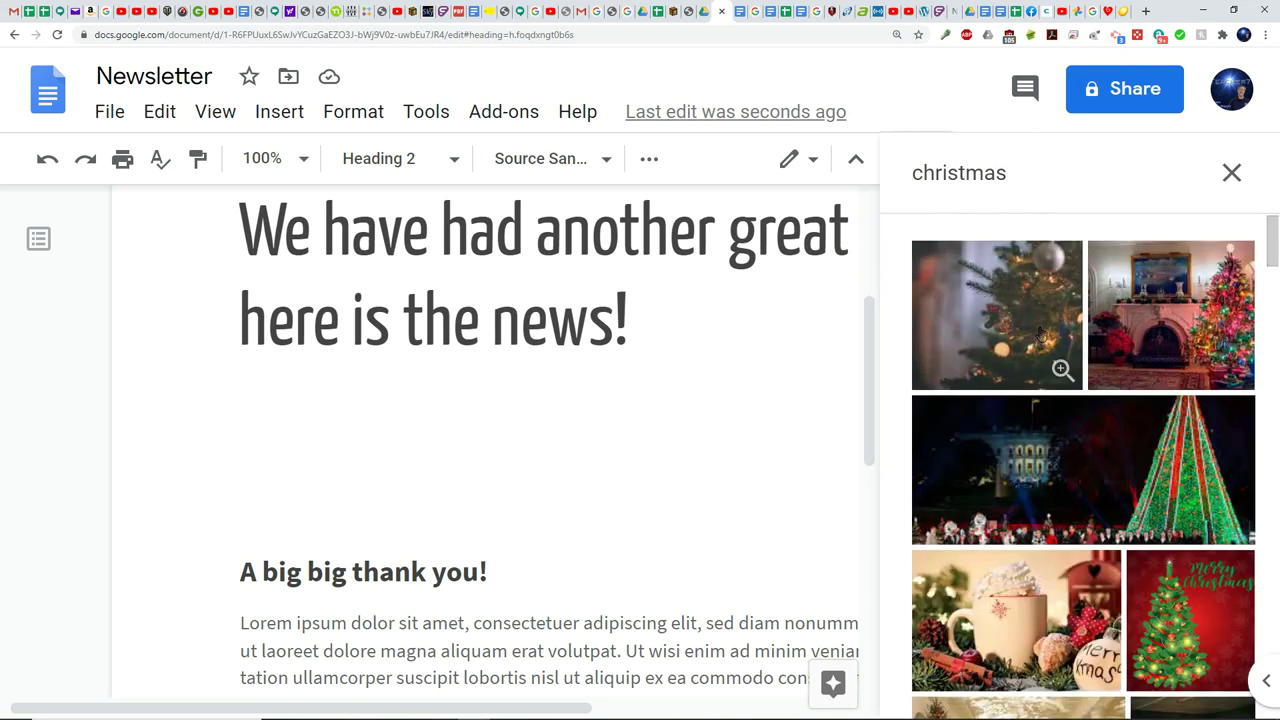
- Insert the picture of gold and red Christmas ornaments with gold beads from the image results below the headline
scroll(1115, 400, down, 3)
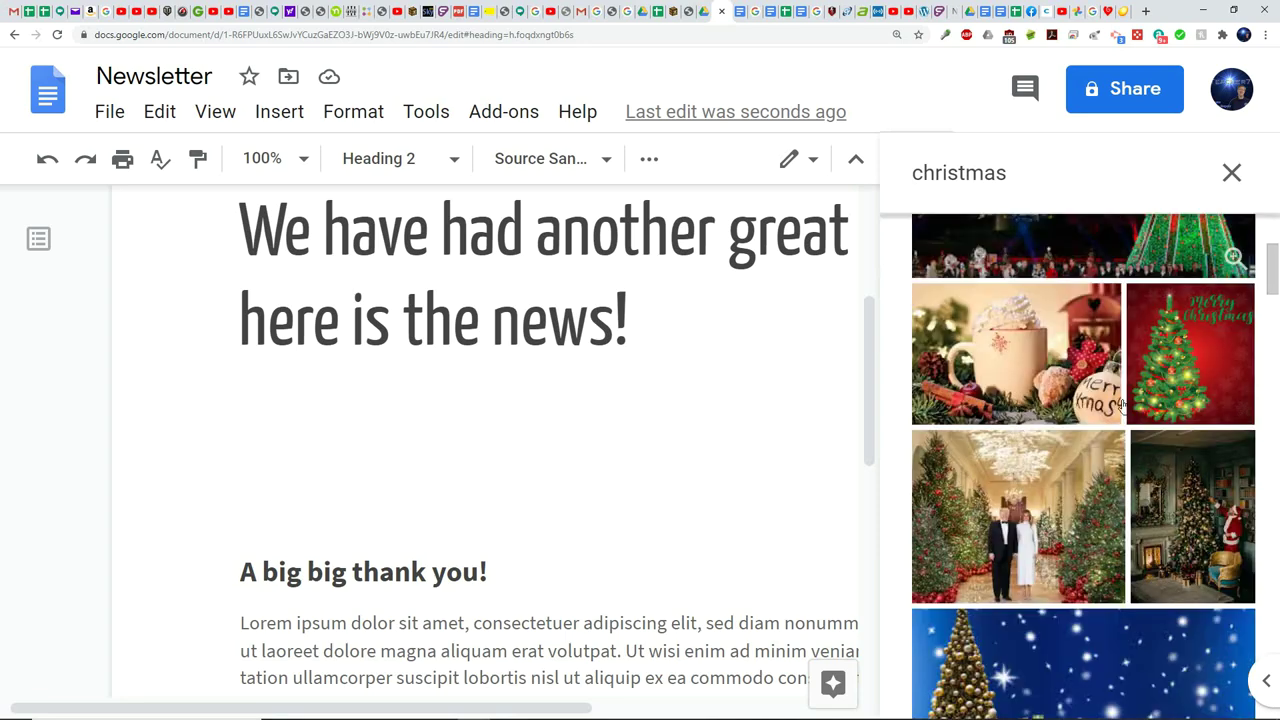
scroll(1122, 403, down, 2)
scroll(1125, 405, down, 5)
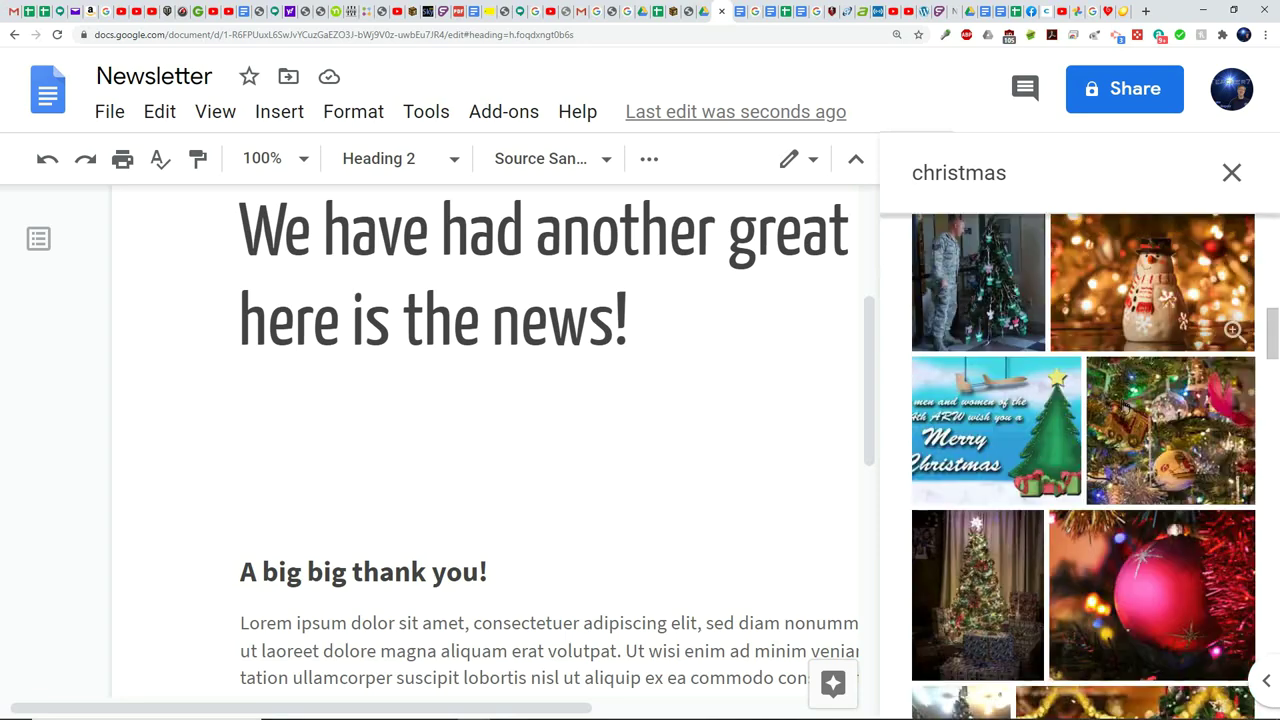
scroll(1125, 405, down, 2)
scroll(1125, 405, down, 4)
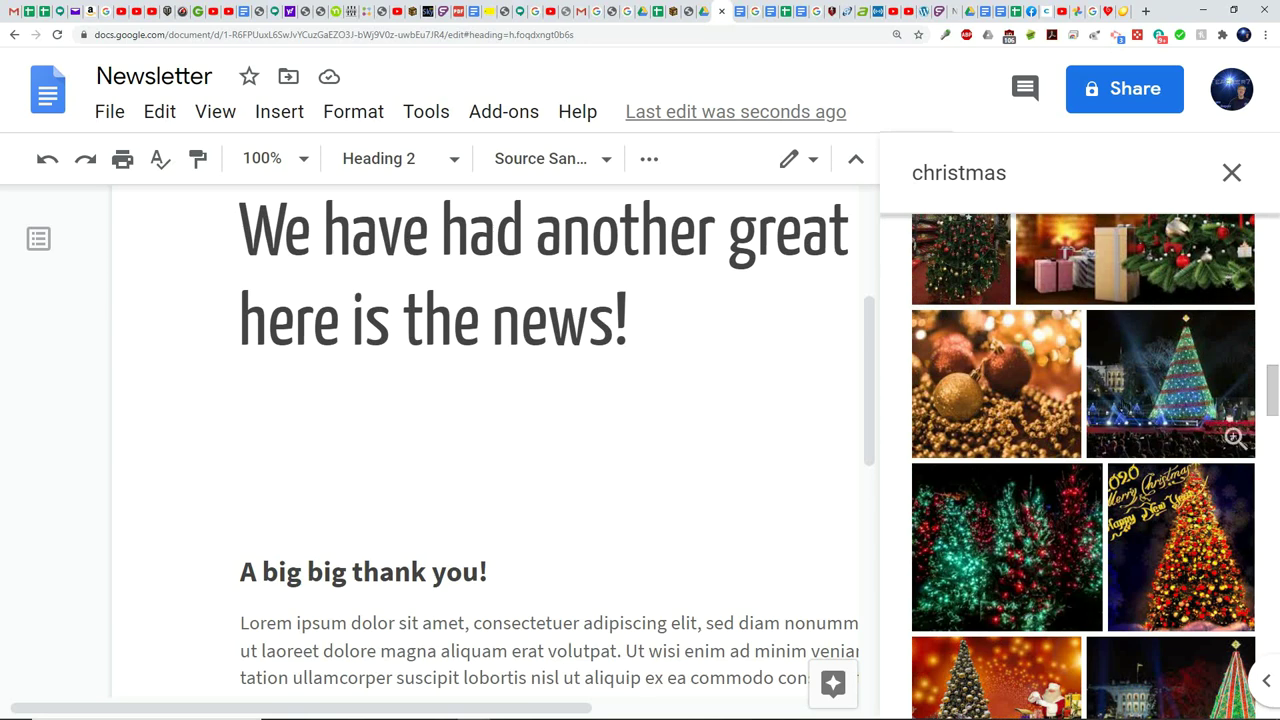
drag(1150, 410, 1023, 400)
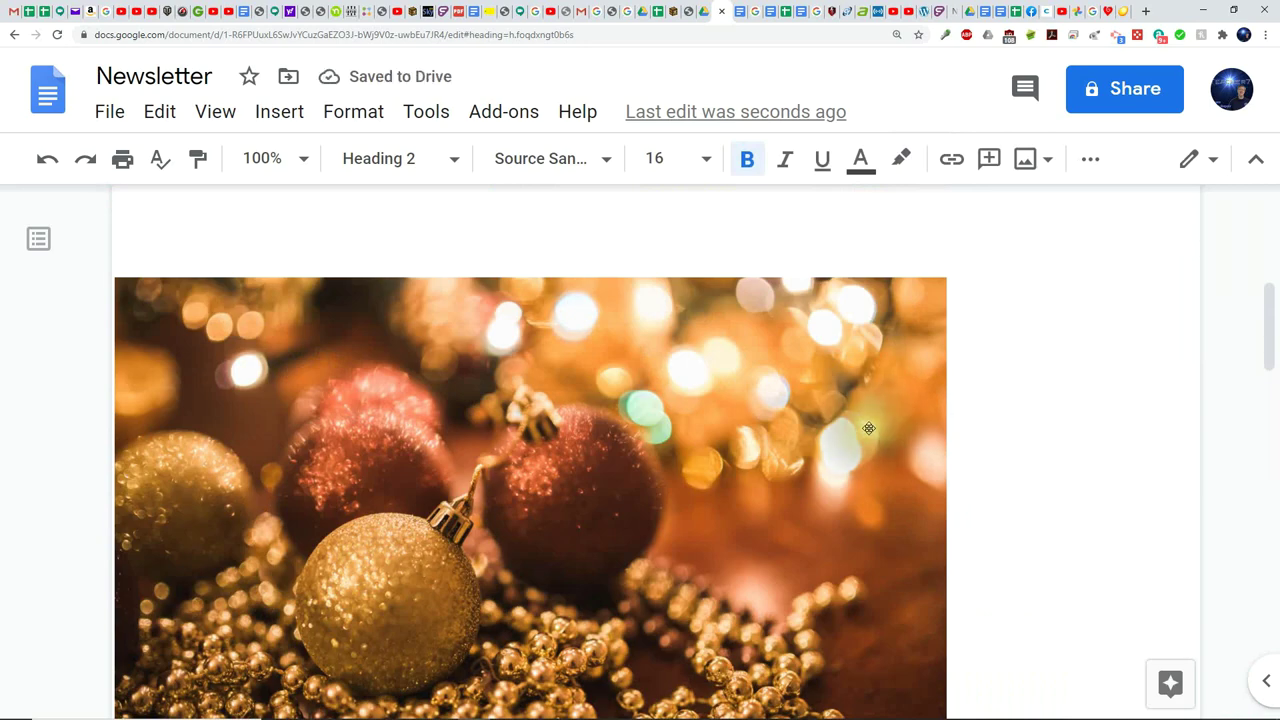
click(905, 421)
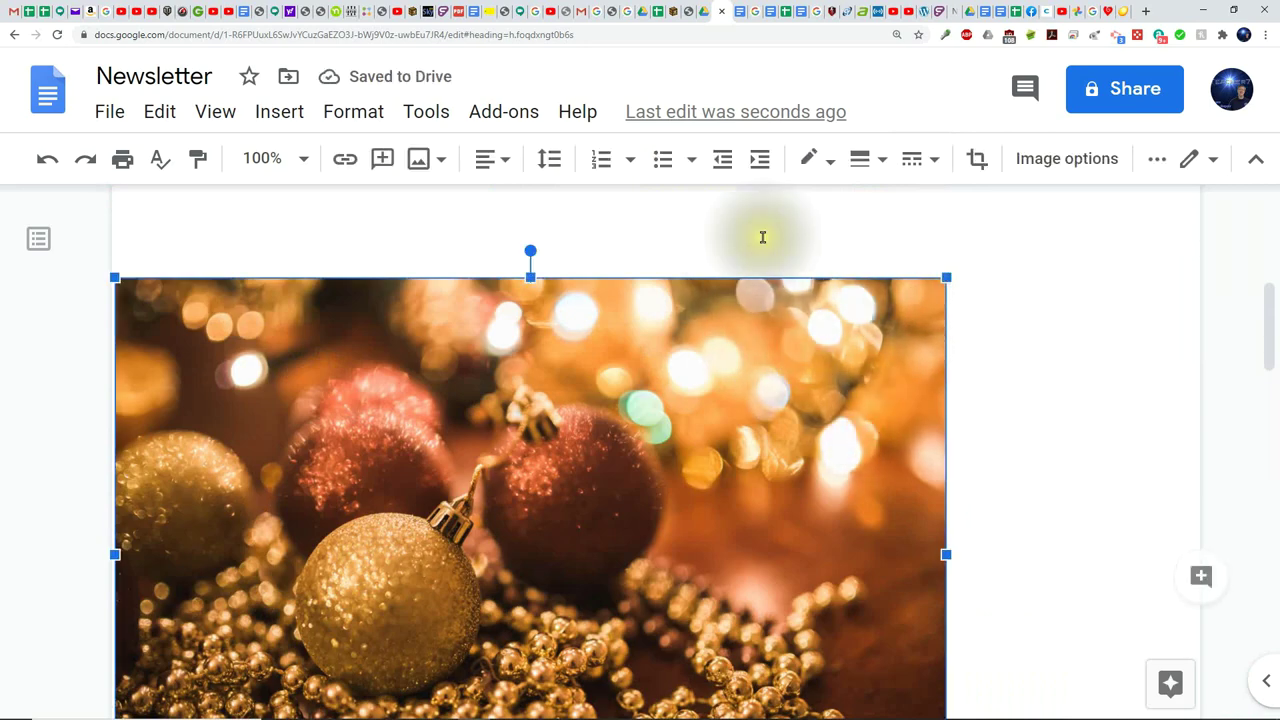
scroll(714, 214, up, 5)
scroll(652, 511, down, 10)
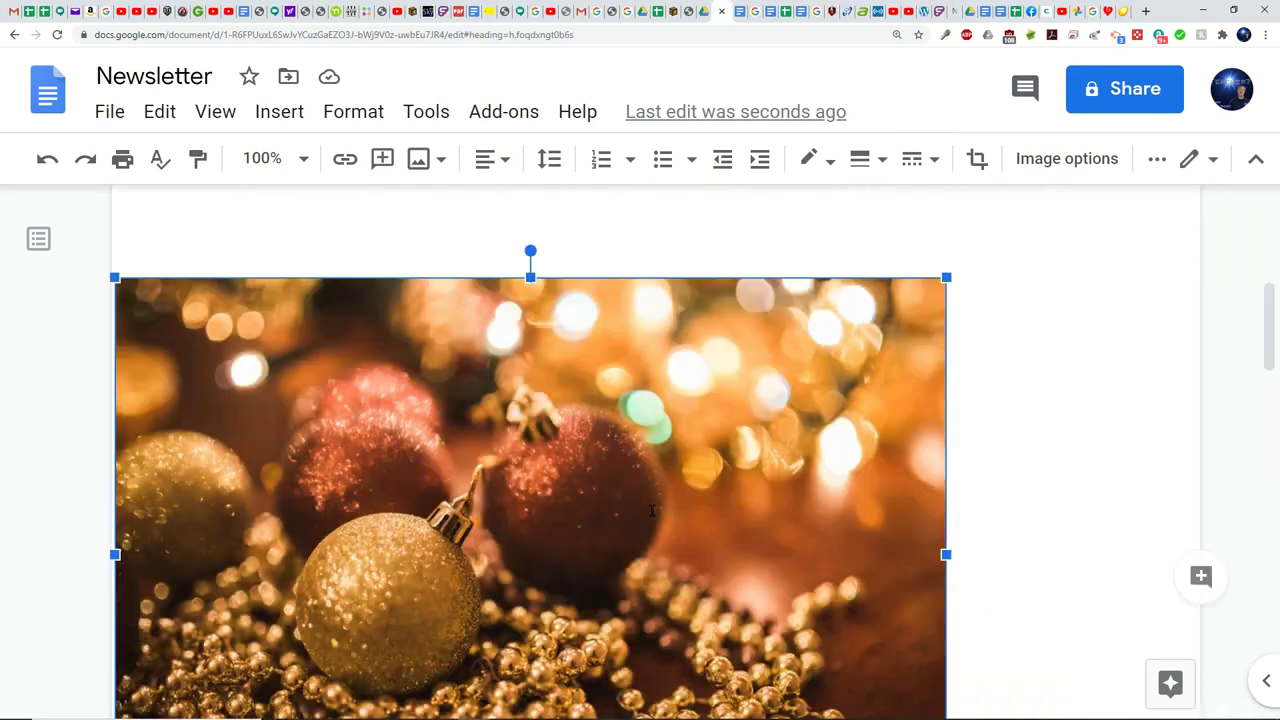
- Extend the subheading below the ornaments picture to read "A big big thank you to all of our friends and family for making this a great year!"
click(487, 505)
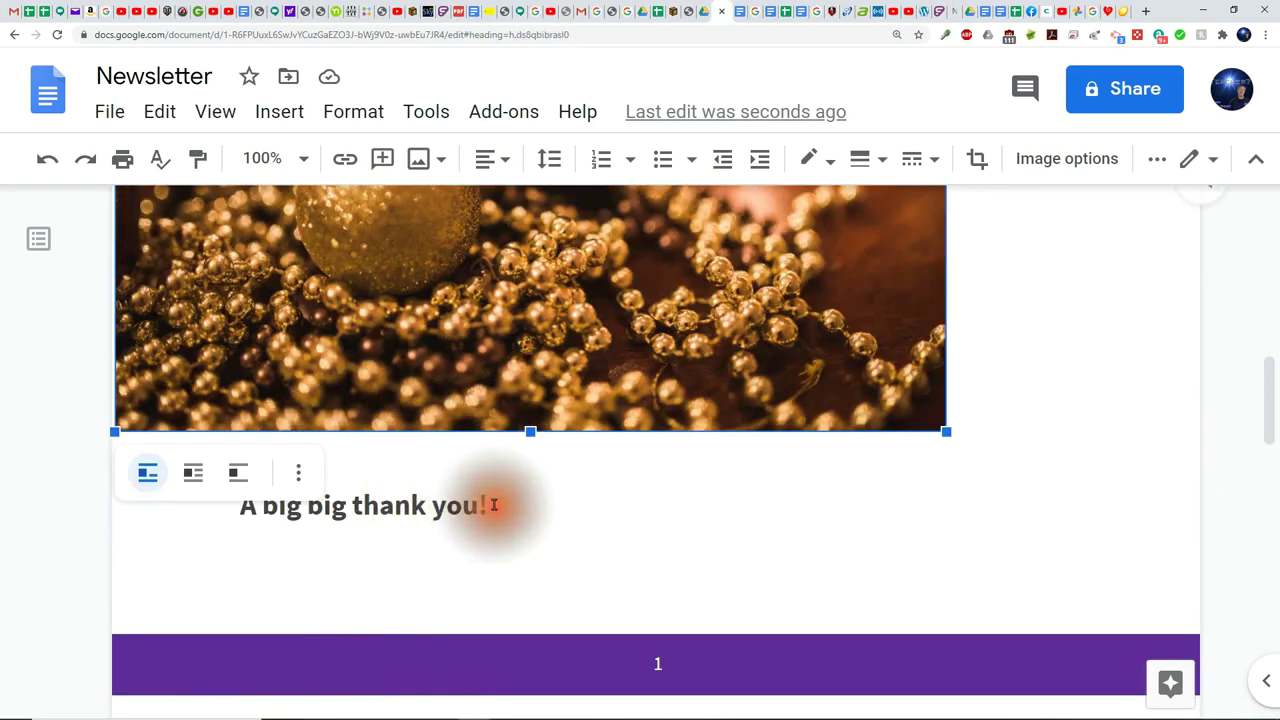
scroll(419, 425, up, 5)
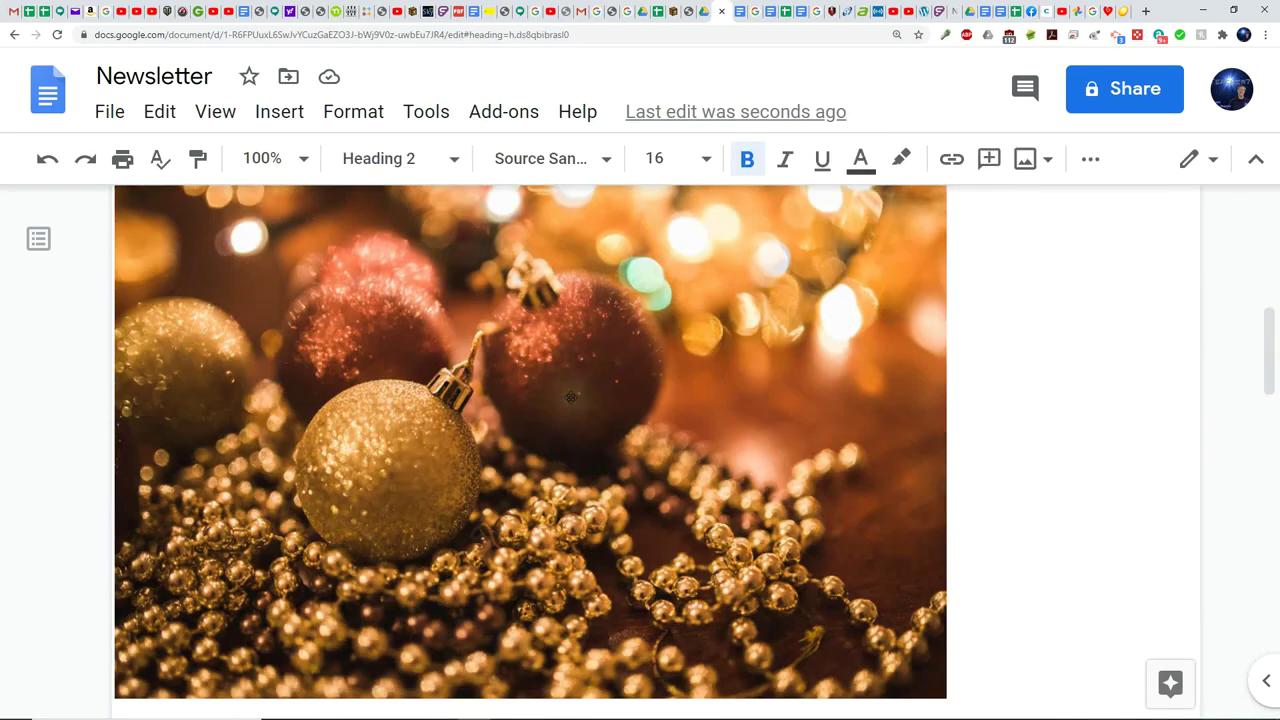
scroll(415, 440, down, 5)
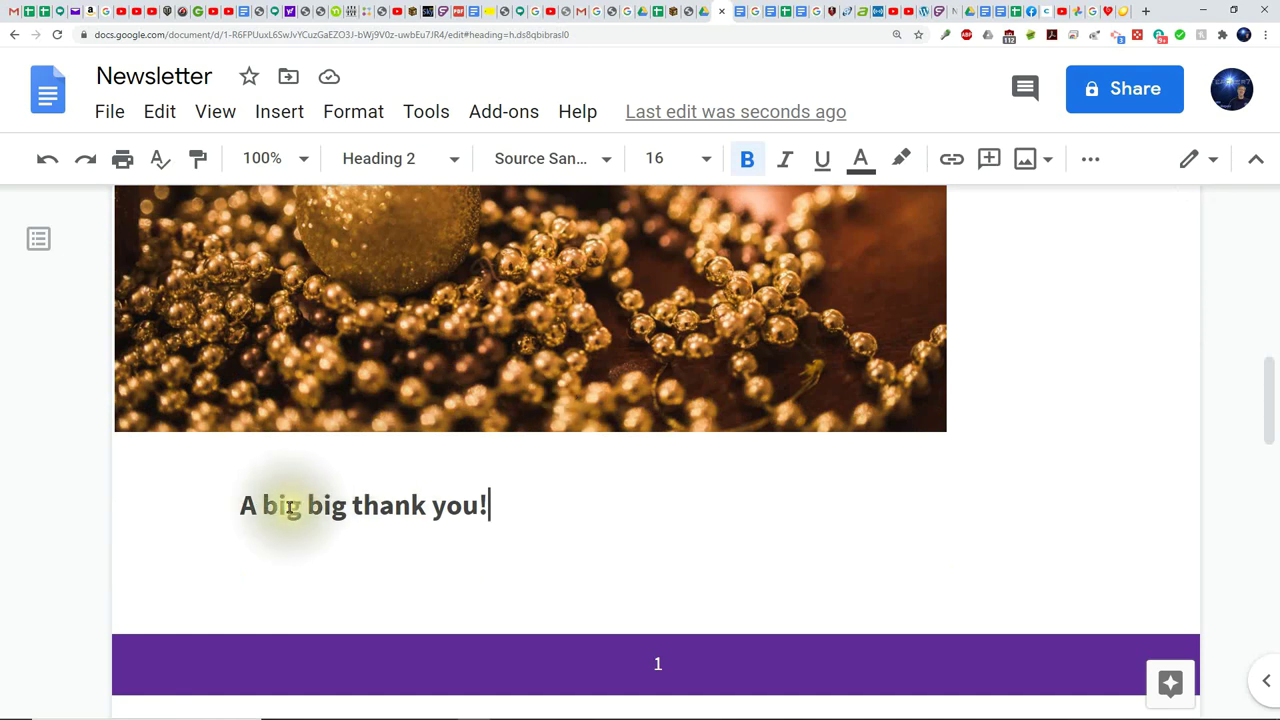
click(482, 505)
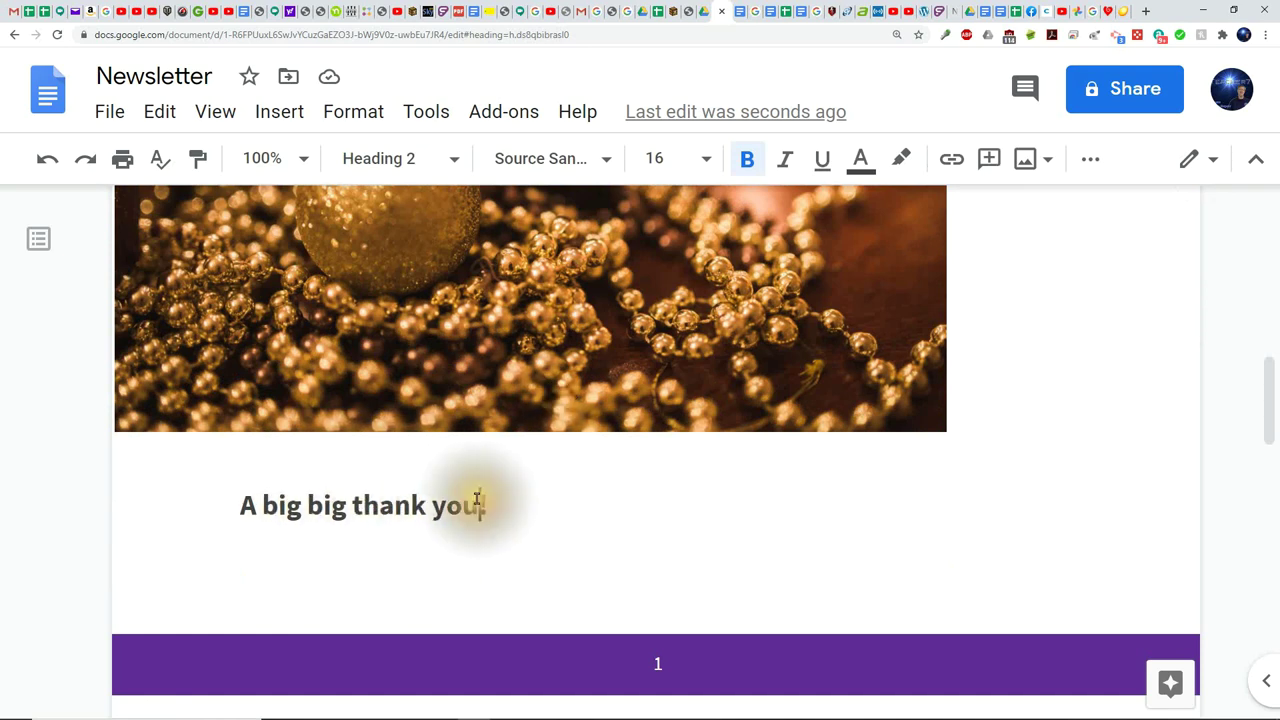
text(!)
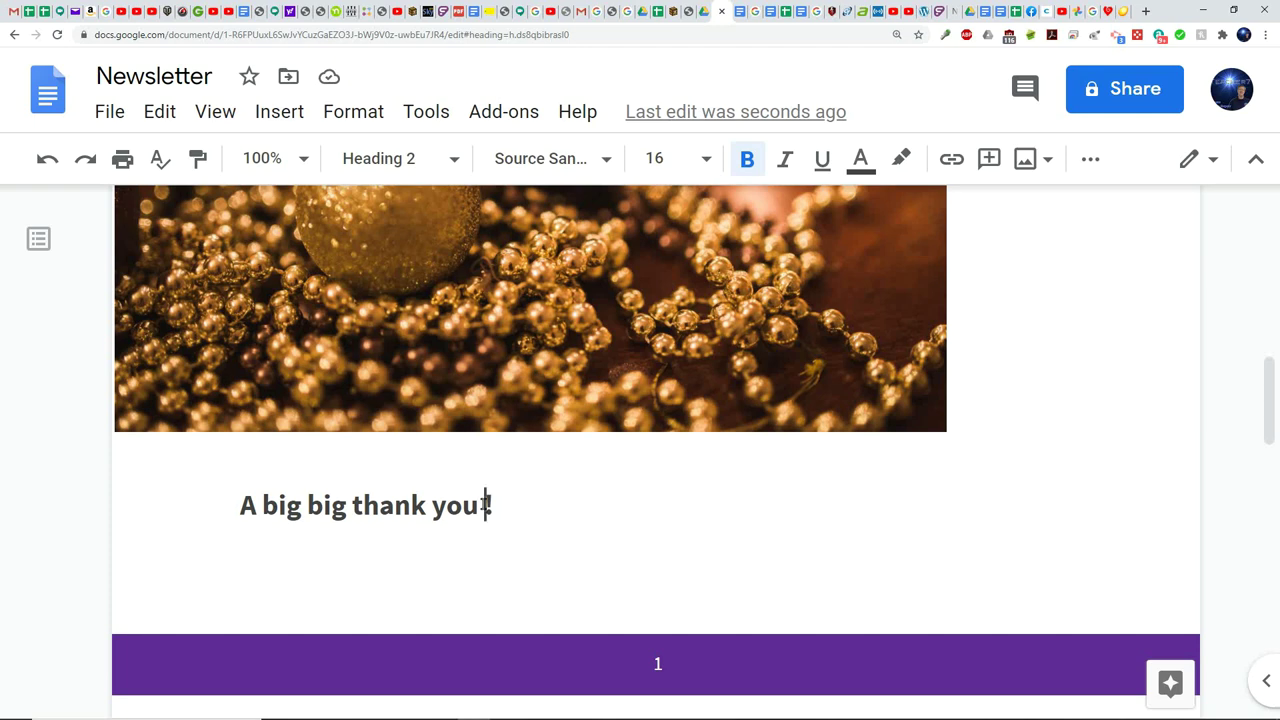
text(to all of)
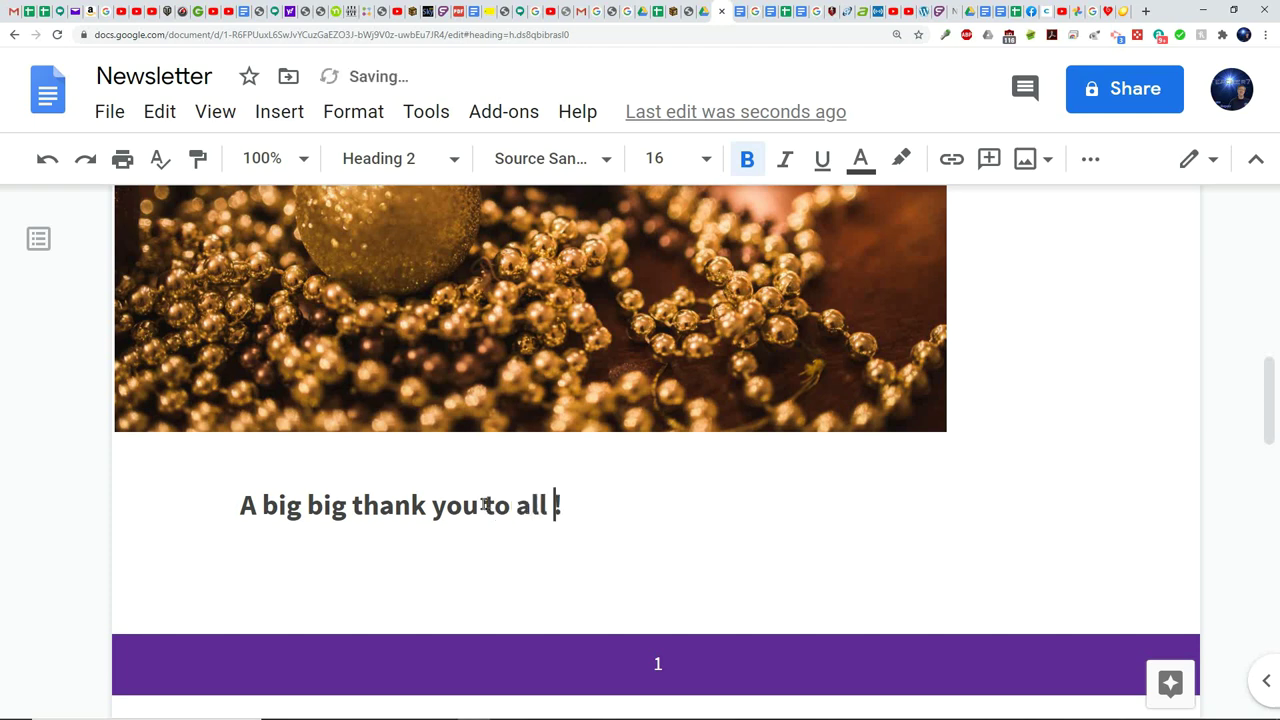
text( our friends and family)
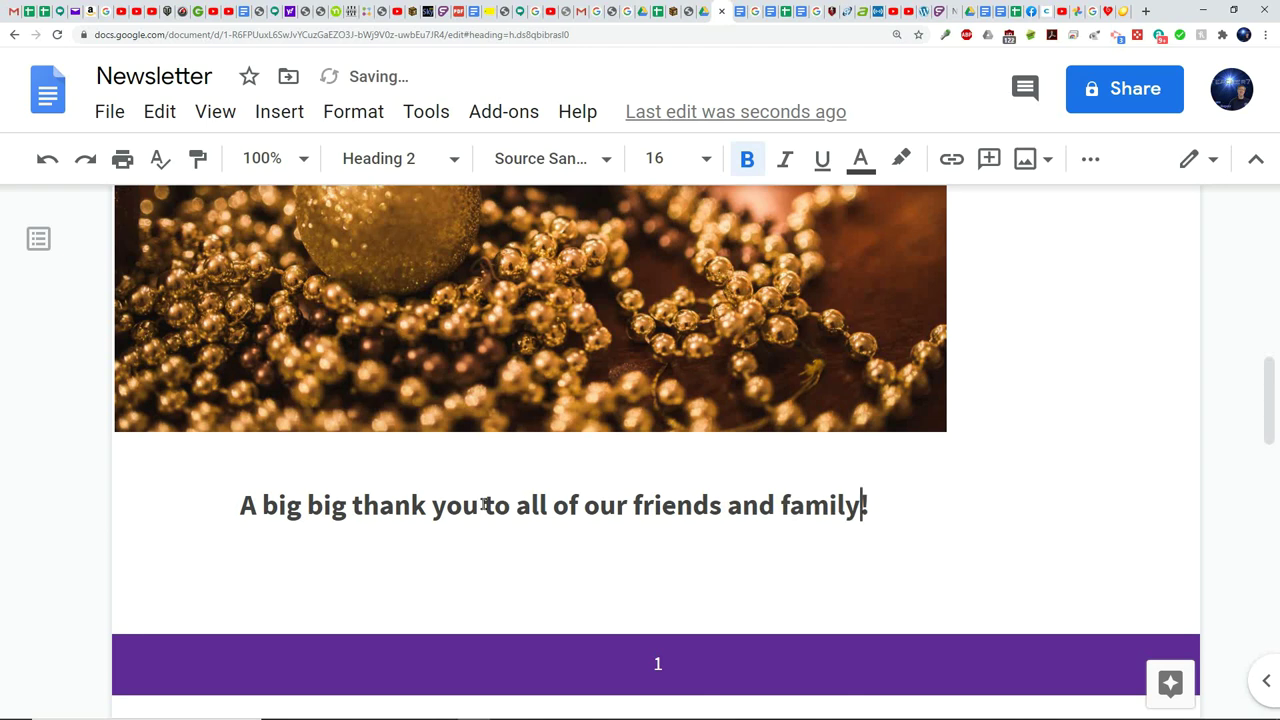
text( for making)
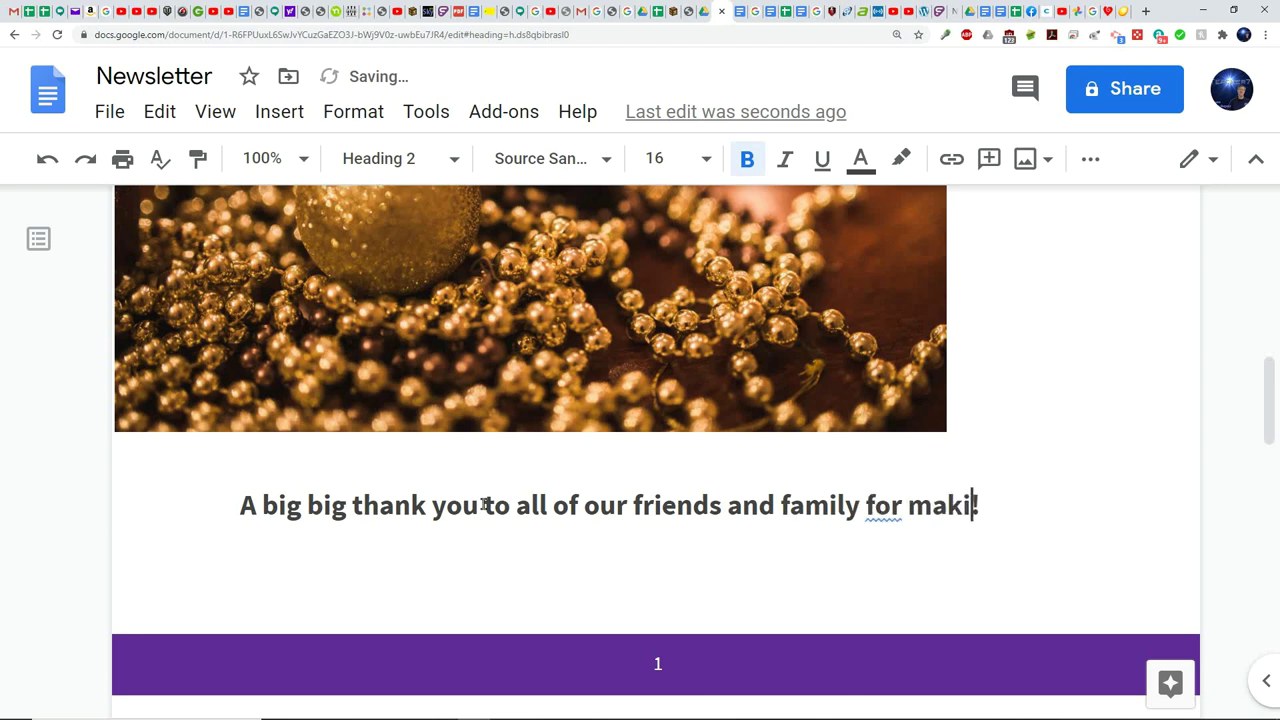
text( this a g)
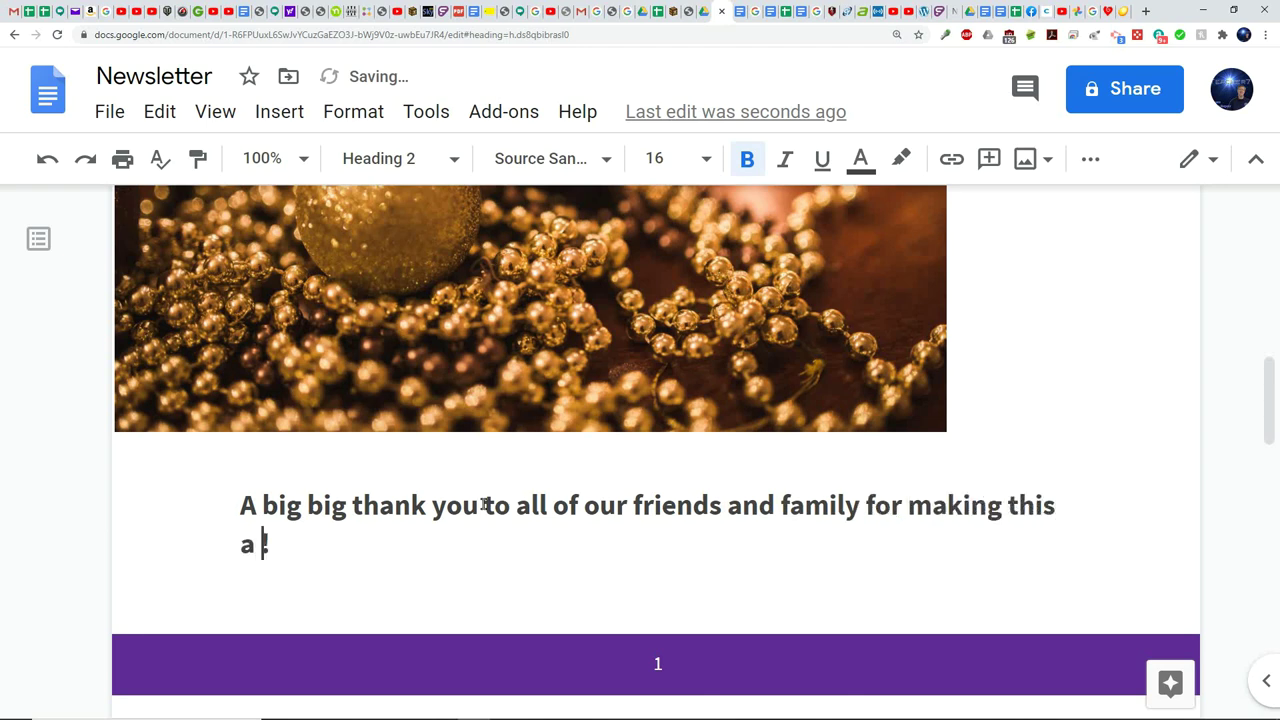
text(reat year)
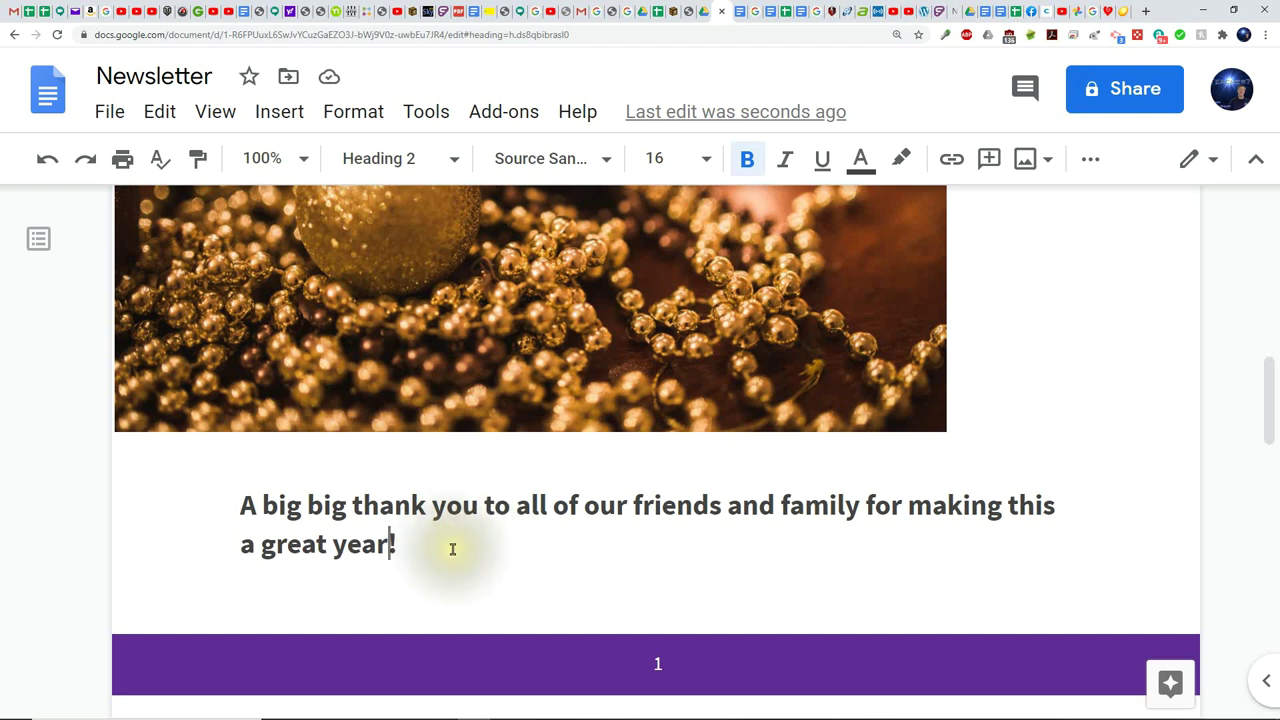
- Delete the "Lorem ipsum" placeholder paragraph that follows the thank-you subheading
scroll(455, 536, down, 4)
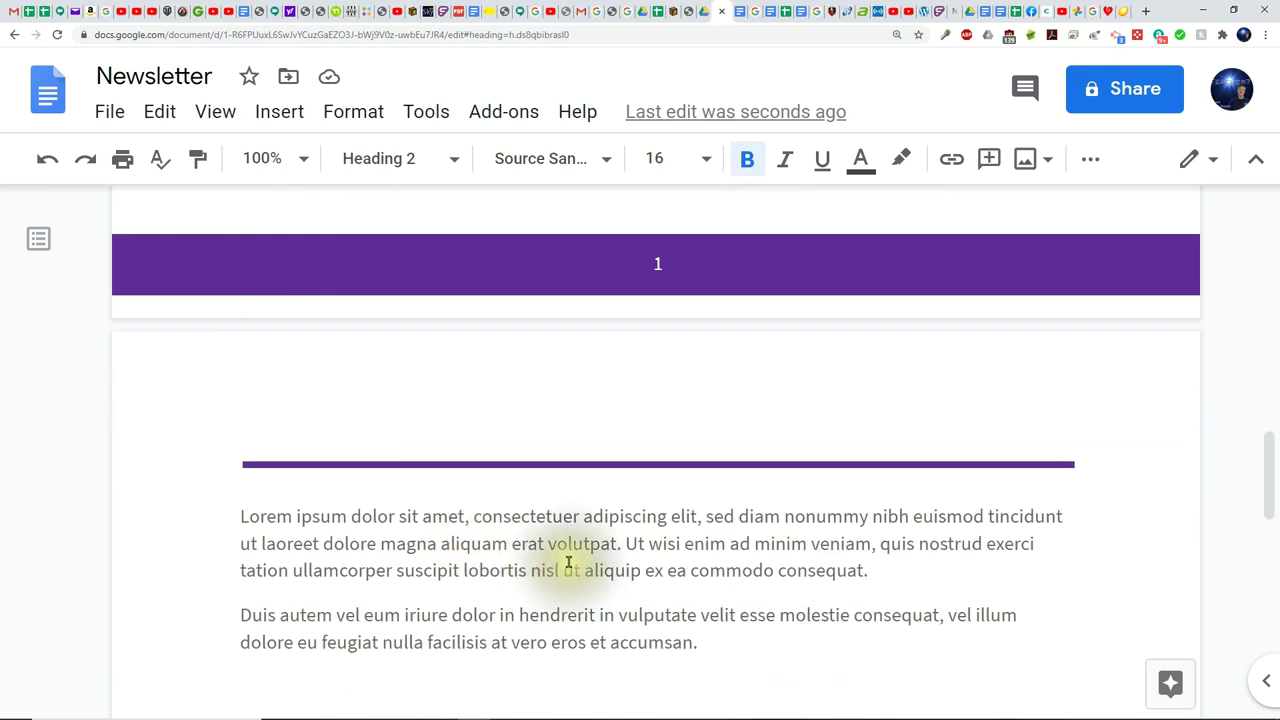
scroll(569, 563, up, 1)
scroll(569, 563, down, 1)
click(866, 570)
key(BackSpace)
text(.)
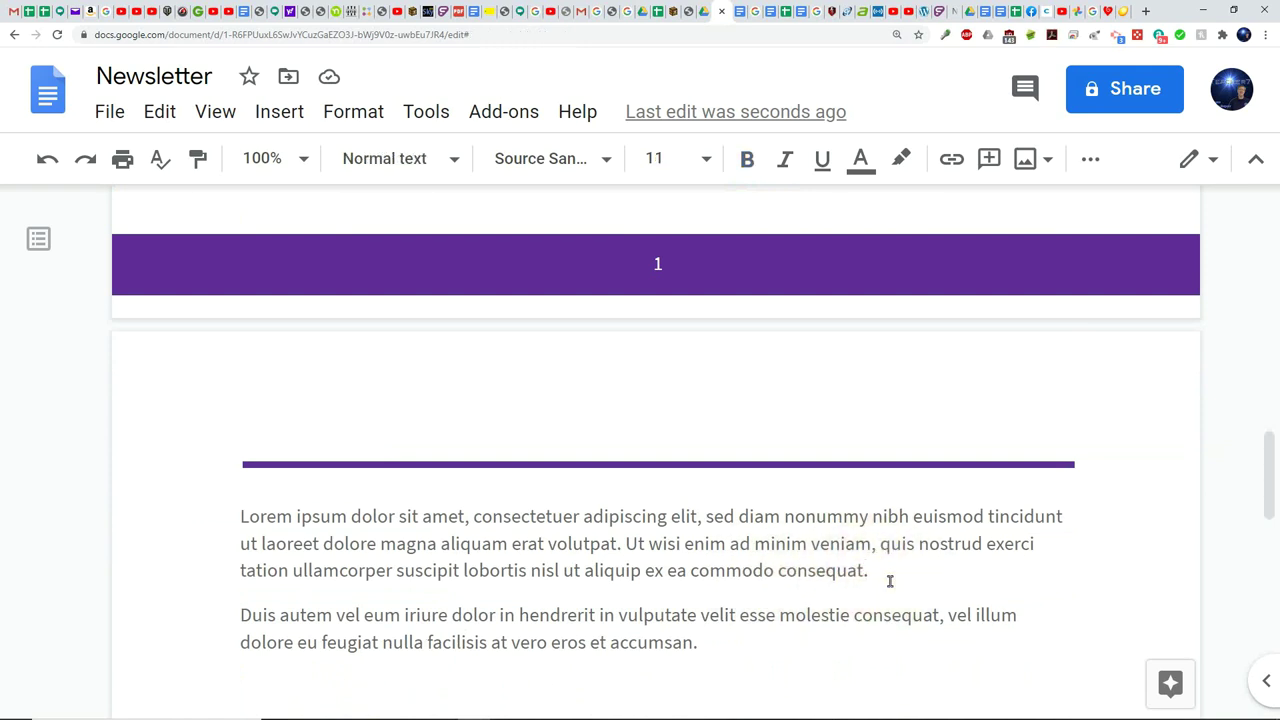
click(866, 570)
key(BackSpace)
key(BackSpace)
key(BackSpace)
key(BackSpace)
key(BackSpace)
key(BackSpace)
key(BackSpace)
key(BackSpace)
key(BackSpace)
key(BackSpace)
key(BackSpace)
key(BackSpace)
key(BackSpace)
key(BackSpace)
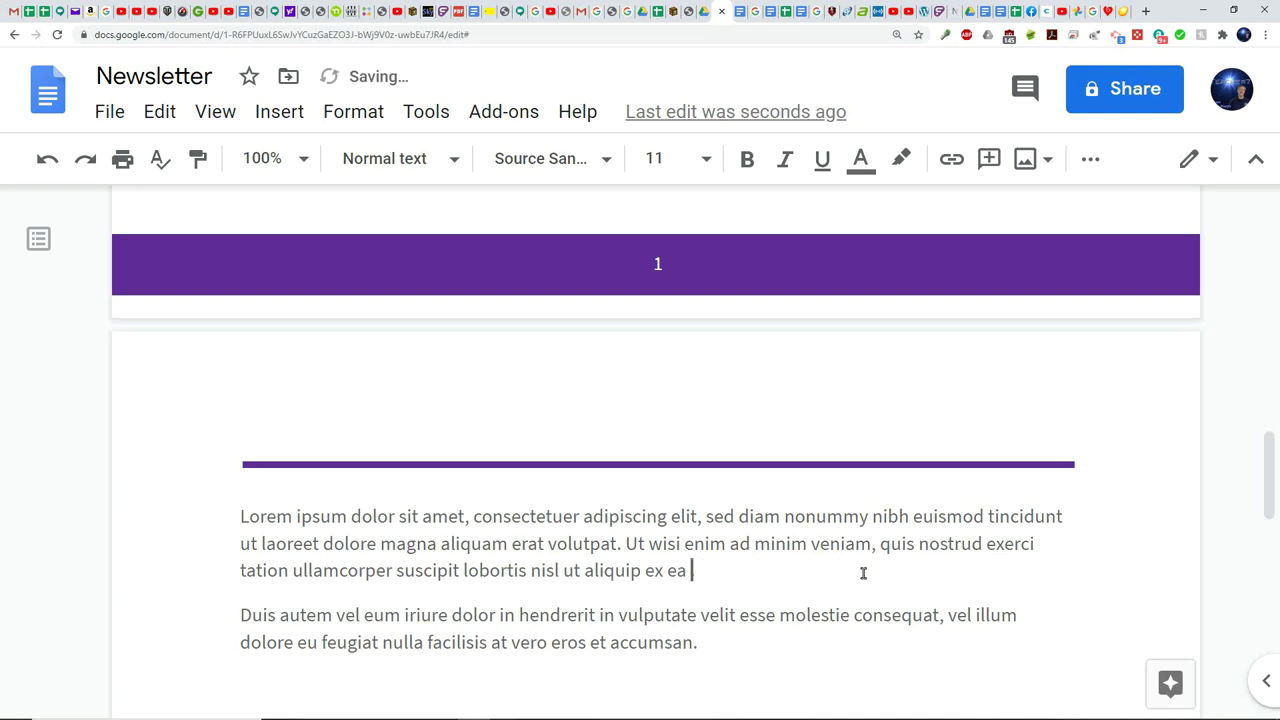
key(BackSpace)
key(BackSpace)
key(BackSpace)
key(BackSpace)
key(BackSpace)
key(BackSpace)
key(BackSpace)
key(BackSpace)
key(BackSpace)
key(BackSpace)
key(BackSpace)
key(BackSpace)
key(BackSpace)
key(BackSpace)
key(BackSpace)
key(BackSpace)
key(BackSpace)
key(BackSpace)
key(BackSpace)
key(BackSpace)
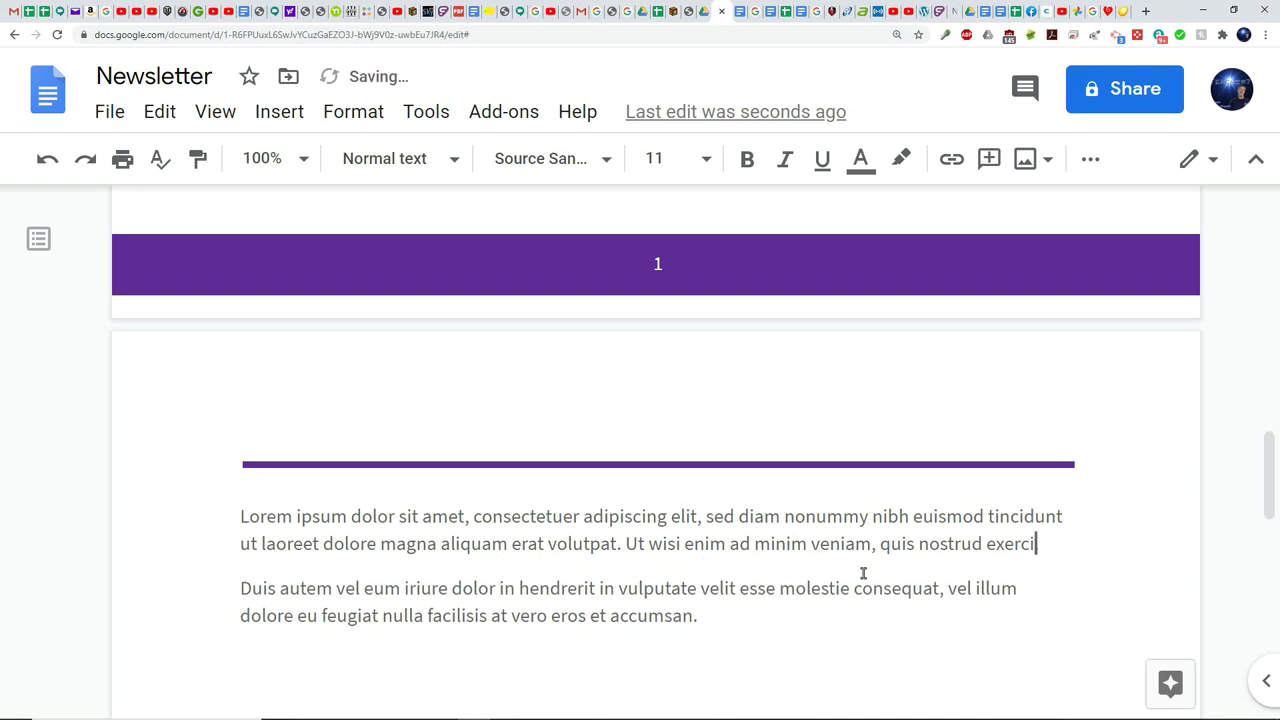
key(BackSpace)
key(BackSpace)
key(BackSpace)
key(BackSpace)
key(BackSpace)
key(BackSpace)
key(BackSpace)
key(BackSpace)
key(BackSpace)
key(BackSpace)
key(BackSpace)
key(BackSpace)
key(BackSpace)
key(BackSpace)
key(BackSpace)
key(BackSpace)
key(BackSpace)
key(BackSpace)
key(BackSpace)
key(BackSpace)
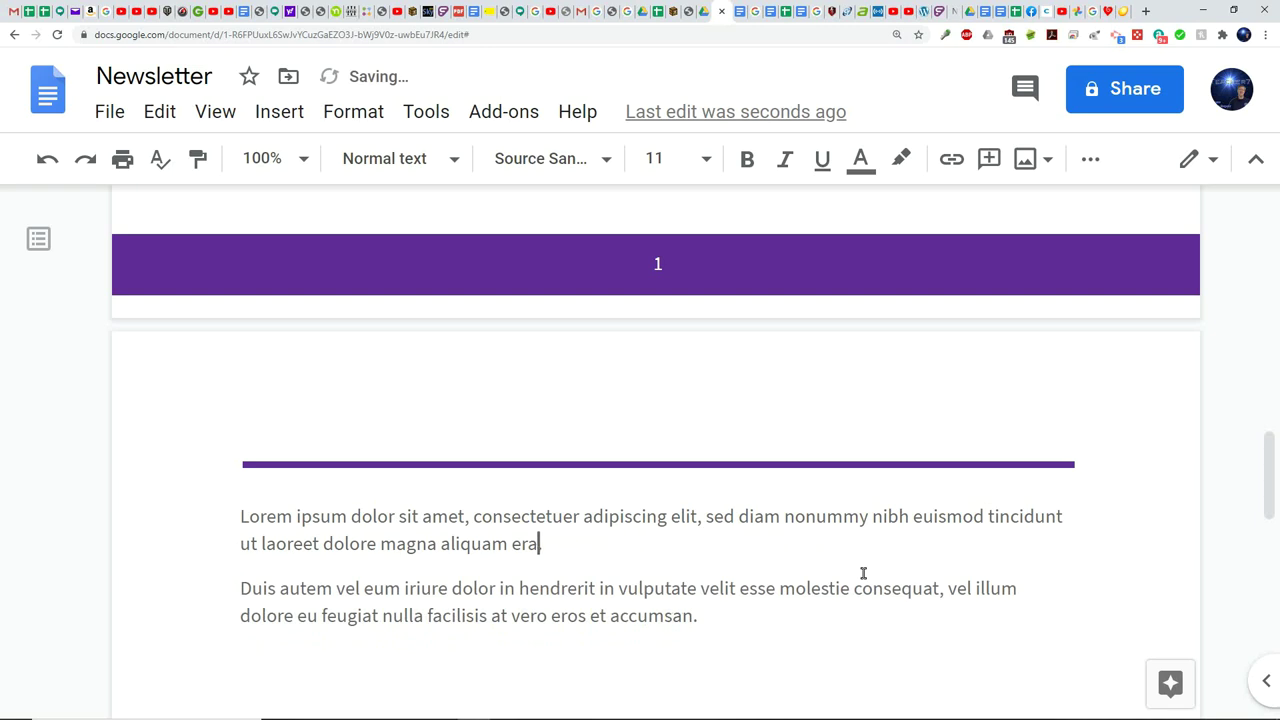
key(BackSpace)
key(BackSpace)
key(BackSpace)
key(BackSpace)
key(BackSpace)
key(BackSpace)
key(BackSpace)
key(BackSpace)
key(BackSpace)
key(BackSpace)
key(BackSpace)
key(BackSpace)
key(BackSpace)
key(BackSpace)
key(BackSpace)
key(BackSpace)
key(BackSpace)
key(BackSpace)
key(BackSpace)
key(BackSpace)
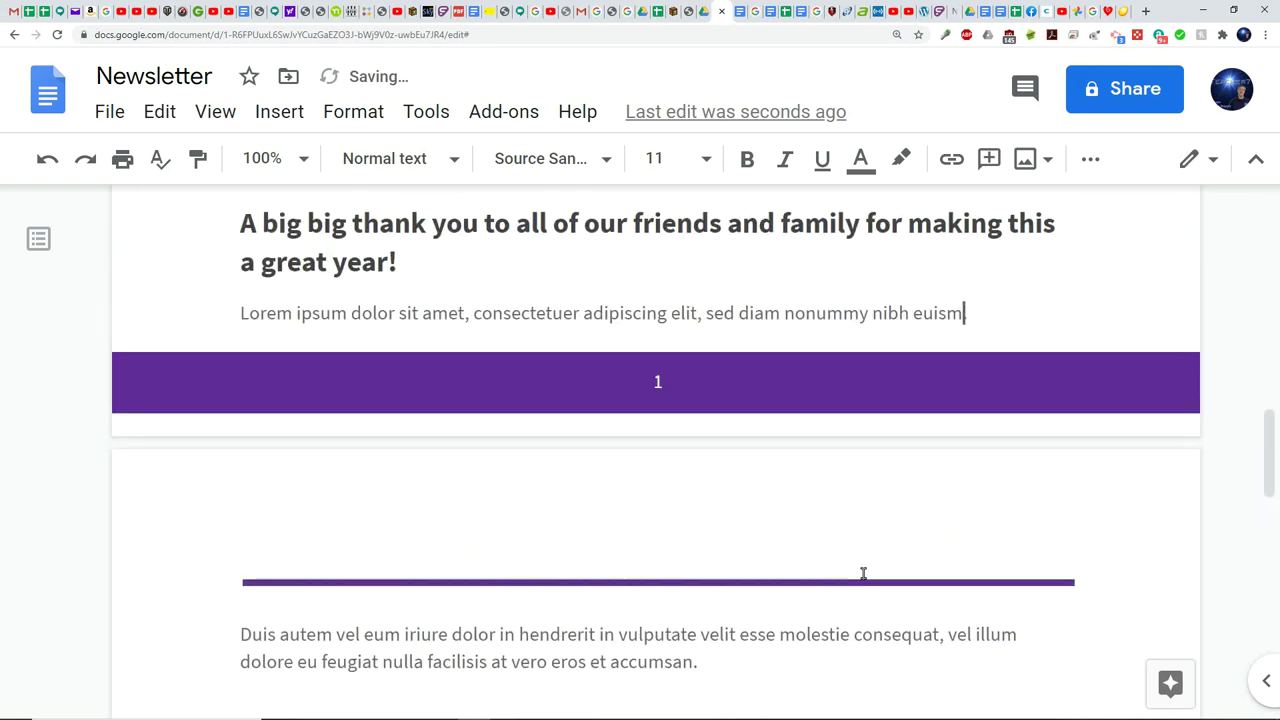
key(BackSpace)
key(BackSpace)
key(BackSpace)
key(BackSpace)
key(BackSpace)
key(BackSpace)
key(BackSpace)
key(BackSpace)
key(BackSpace)
key(BackSpace)
key(BackSpace)
key(BackSpace)
key(BackSpace)
key(BackSpace)
key(BackSpace)
key(BackSpace)
key(BackSpace)
key(BackSpace)
key(BackSpace)
key(BackSpace)
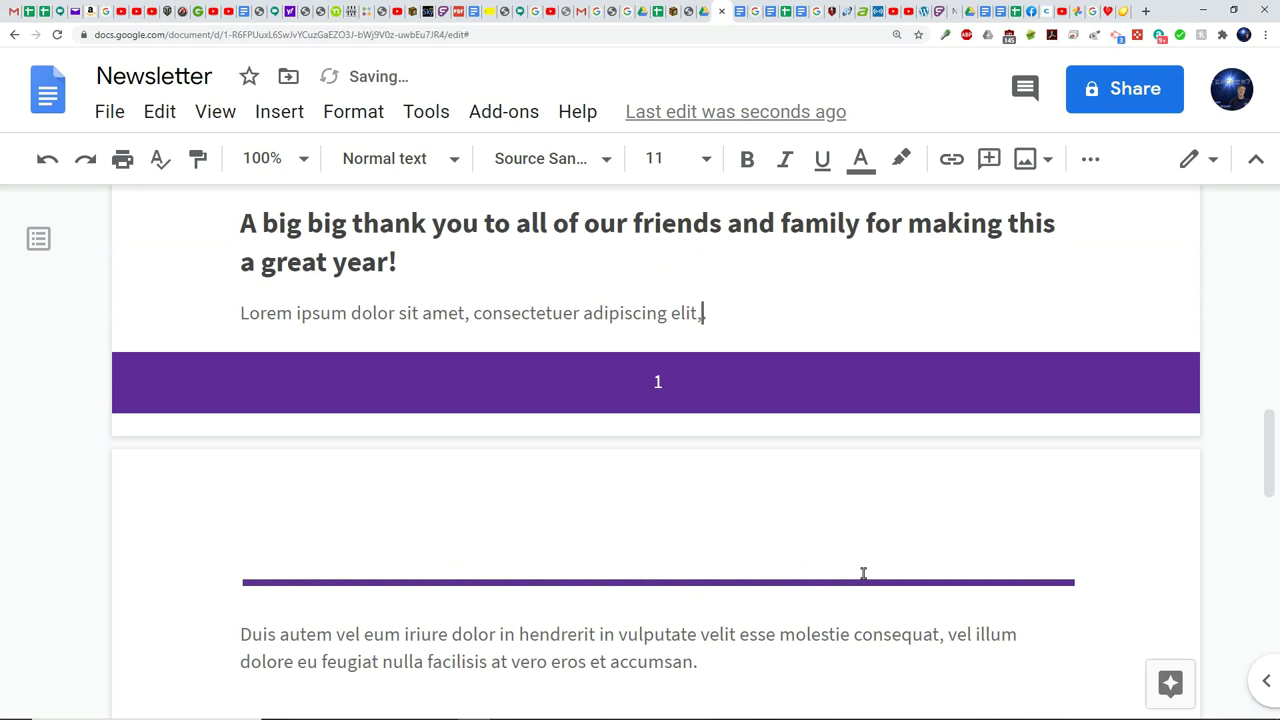
key(BackSpace)
key(BackSpace)
key(BackSpace)
key(BackSpace)
key(BackSpace)
key(BackSpace)
key(BackSpace)
key(BackSpace)
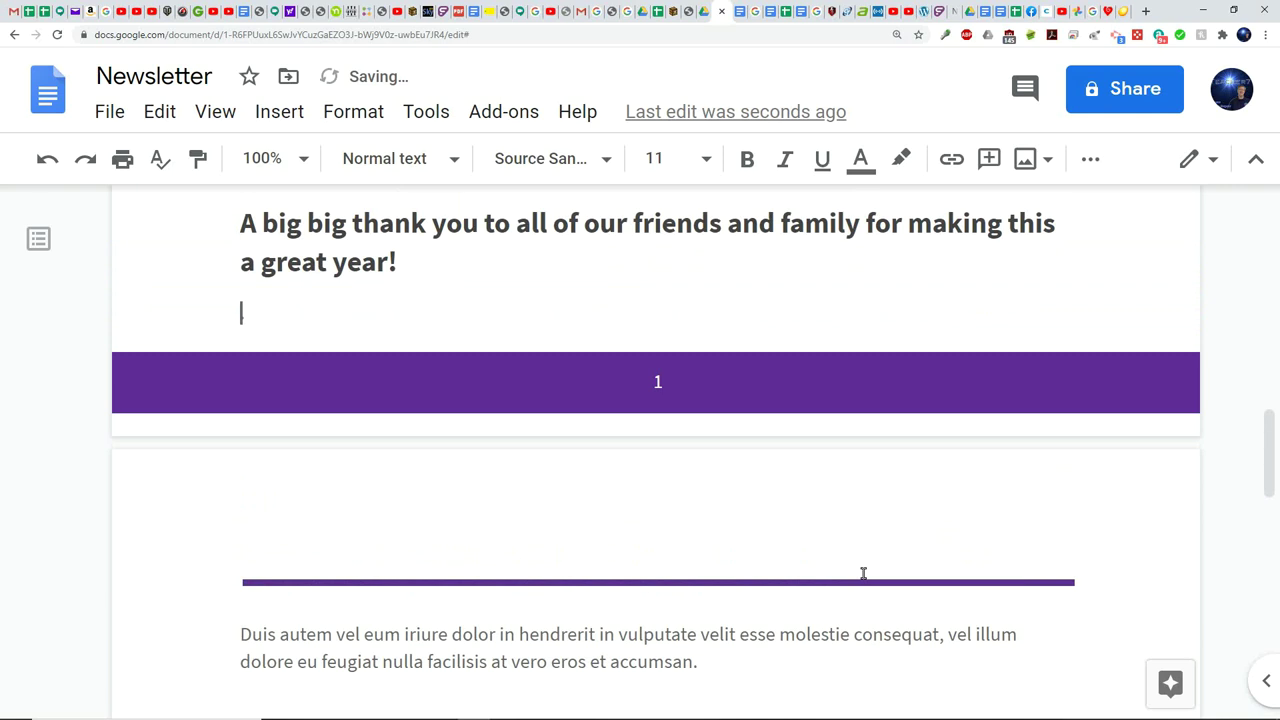
- Write "We were able to go to Morro Bay and we had a great day at the beach." under the thank-you subheading
text(We were able to go to morro Ba)
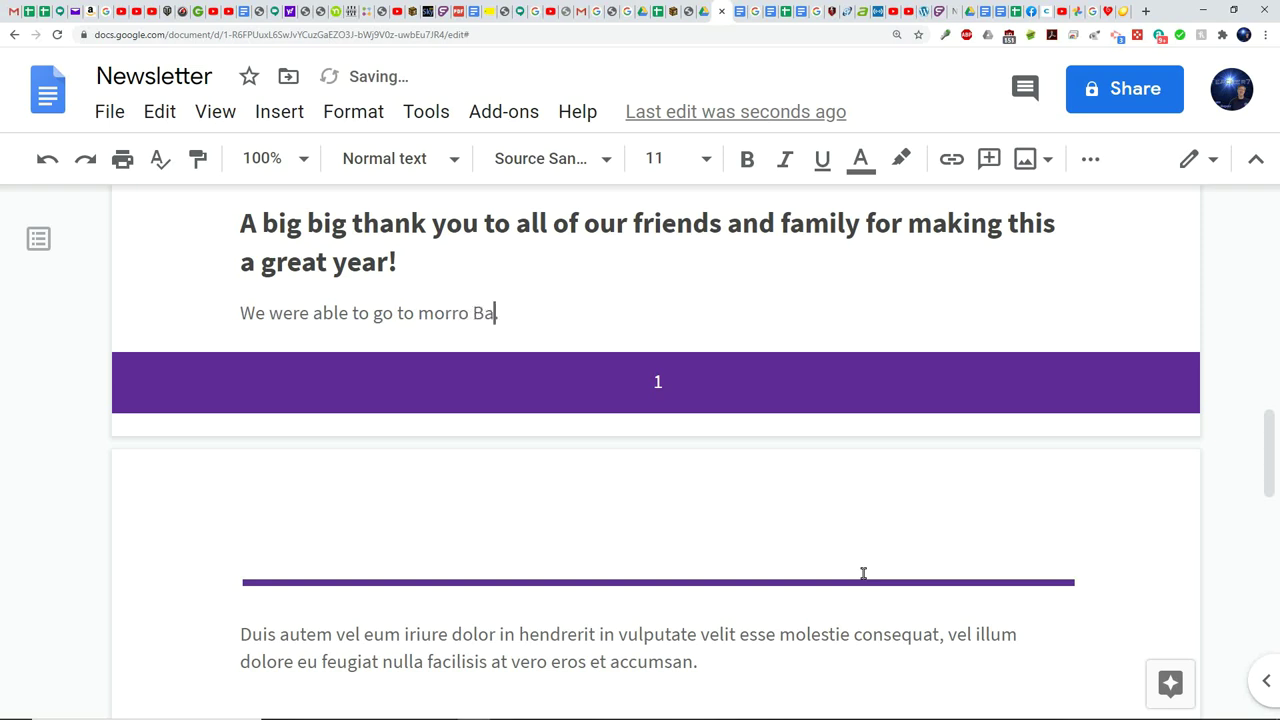
text(y and we had a great day at the beach)
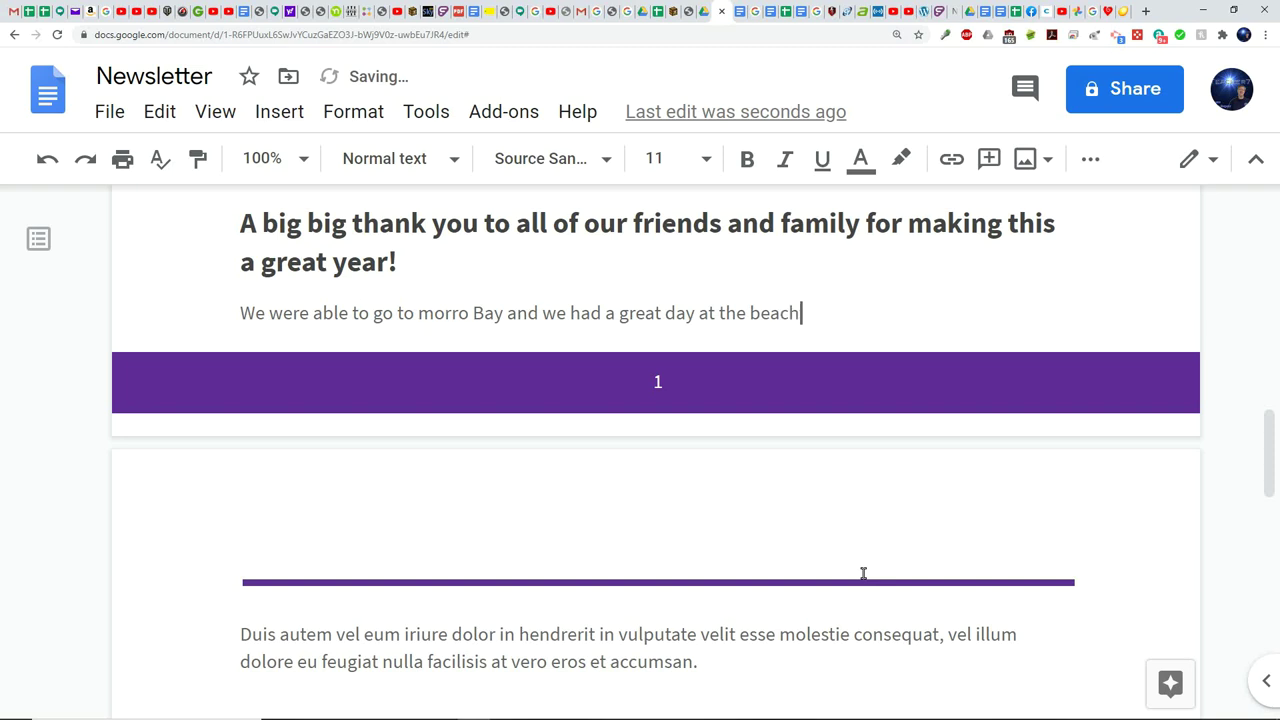
text(.)
click(434, 314)
key(BackSpace)
text(M)
- Replace the "Duis autem" placeholder paragraph on the second page with "Here is a picture of Morro Bay."
scroll(697, 501, down, 1)
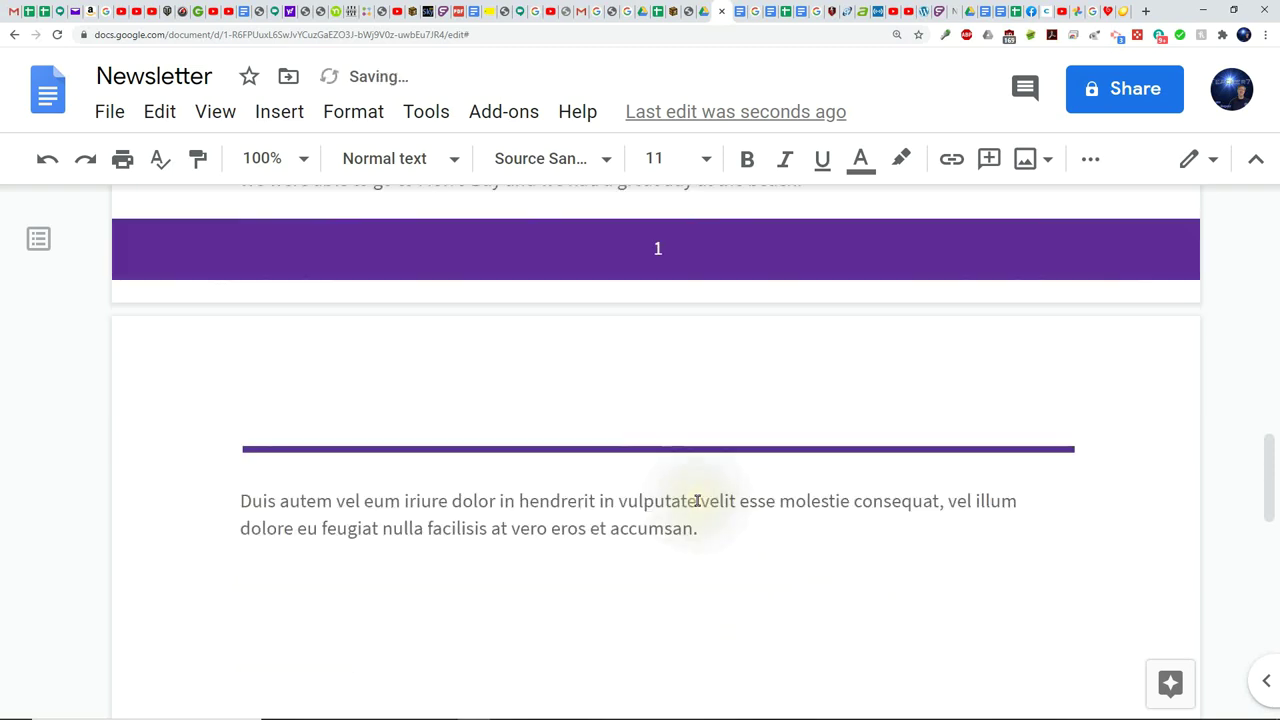
click(695, 528)
key(BackSpace)
key(BackSpace)
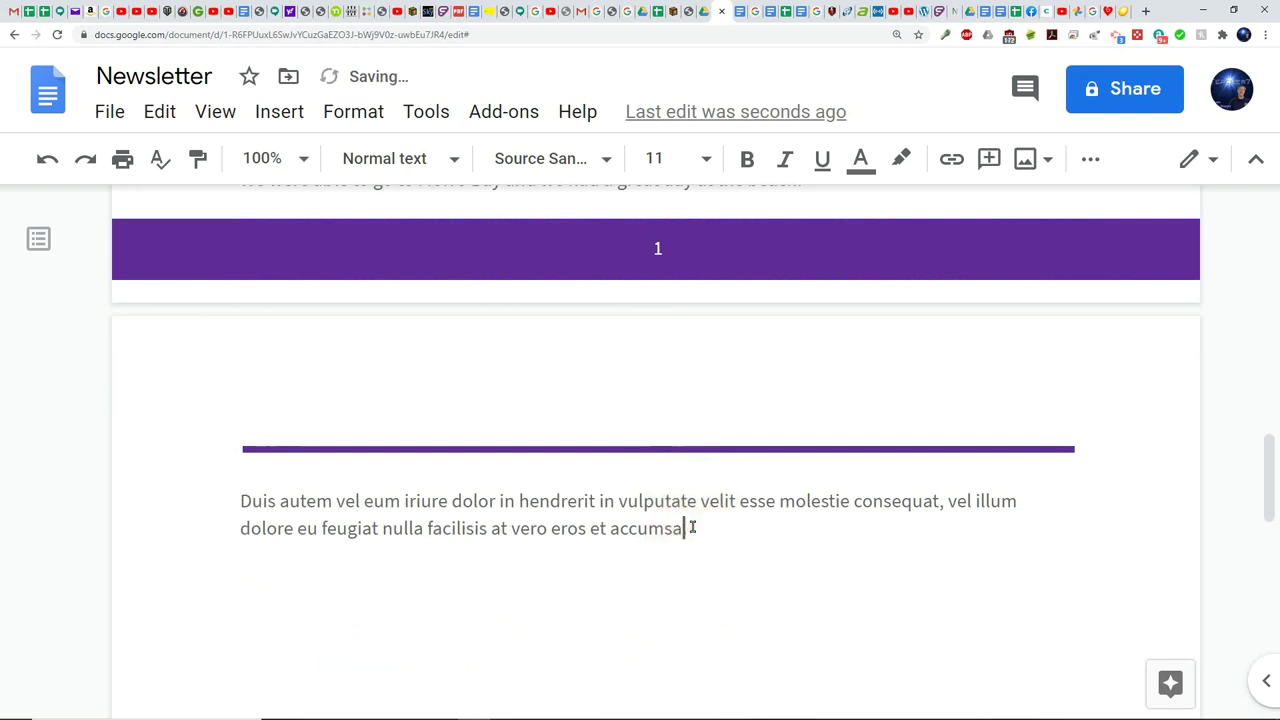
key(BackSpace)
key(BackSpace)
key(BackSpace)
key(BackSpace)
key(BackSpace)
key(BackSpace)
key(BackSpace)
key(BackSpace)
key(BackSpace)
key(BackSpace)
key(BackSpace)
key(BackSpace)
key(BackSpace)
key(BackSpace)
key(BackSpace)
key(BackSpace)
key(BackSpace)
key(BackSpace)
key(BackSpace)
key(BackSpace)
key(BackSpace)
key(BackSpace)
key(BackSpace)
key(BackSpace)
key(BackSpace)
key(BackSpace)
key(BackSpace)
key(BackSpace)
key(BackSpace)
key(BackSpace)
key(BackSpace)
key(BackSpace)
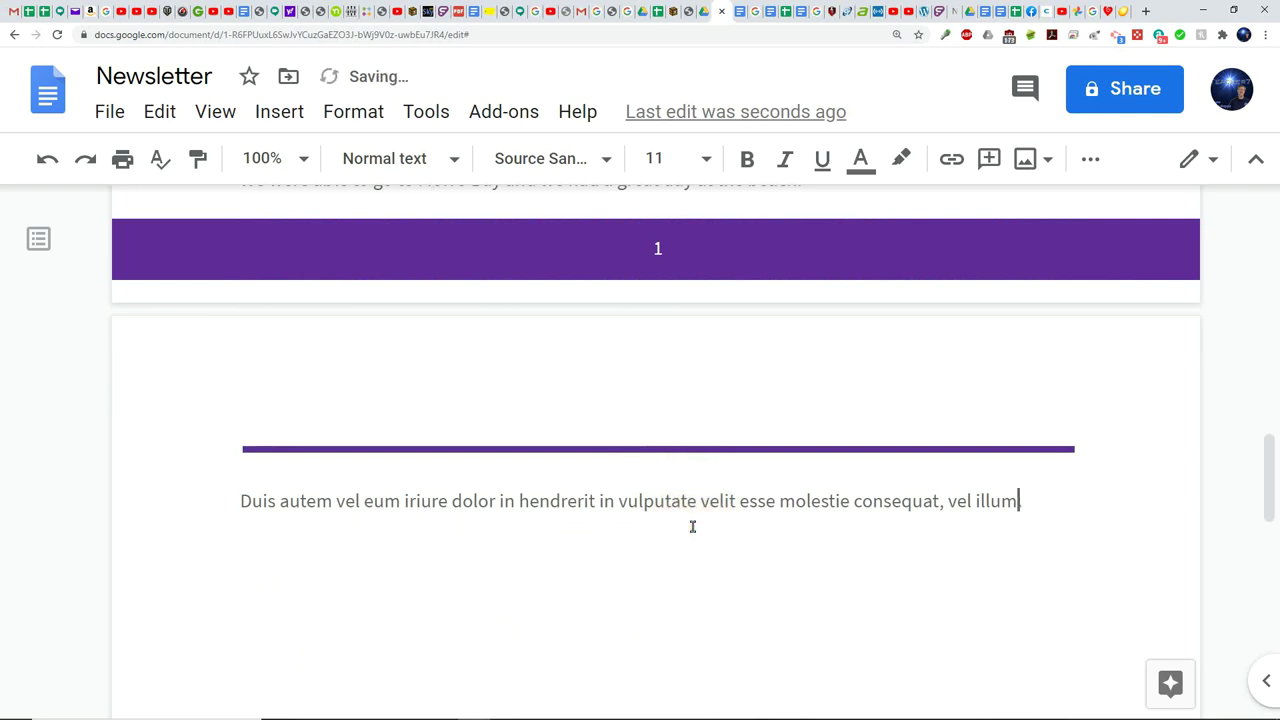
key(BackSpace)
key(BackSpace)
key(BackSpace)
key(BackSpace)
key(BackSpace)
key(BackSpace)
key(BackSpace)
key(BackSpace)
key(BackSpace)
key(BackSpace)
key(BackSpace)
key(BackSpace)
key(BackSpace)
key(BackSpace)
key(BackSpace)
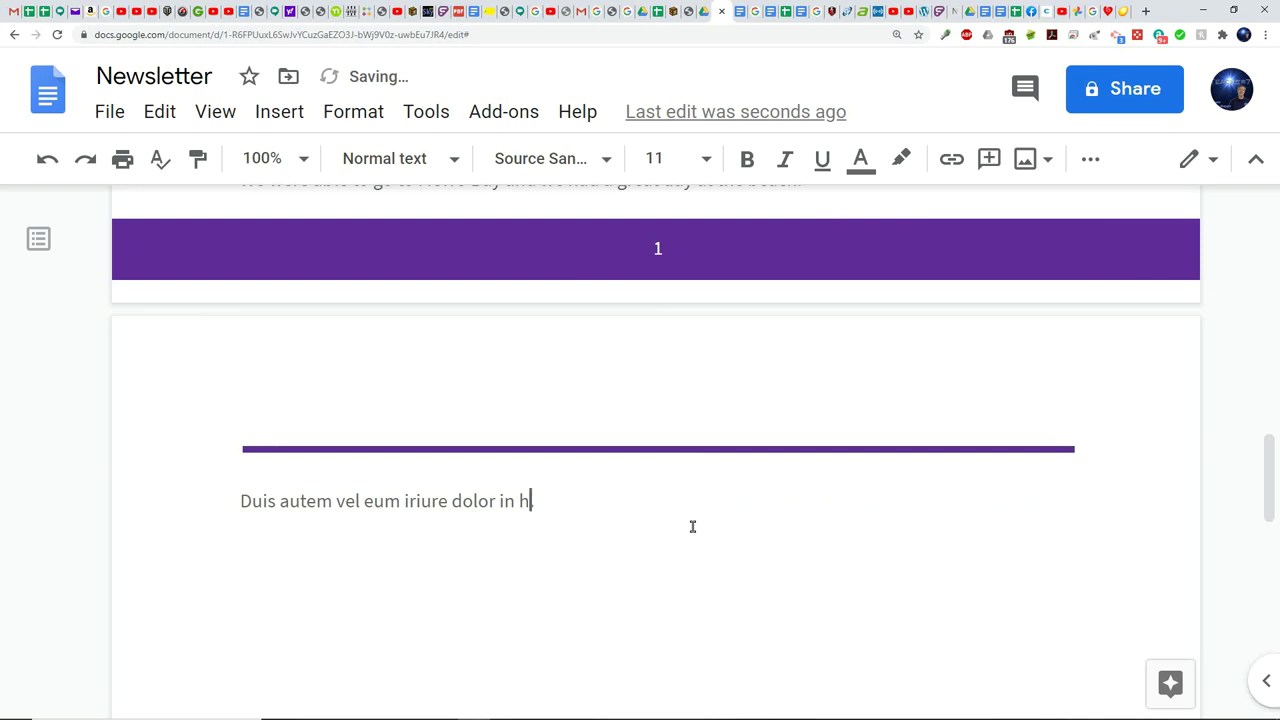
key(BackSpace)
key(BackSpace)
key(BackSpace)
key(BackSpace)
key(BackSpace)
key(BackSpace)
key(BackSpace)
key(BackSpace)
key(BackSpace)
key(BackSpace)
key(BackSpace)
key(BackSpace)
key(BackSpace)
key(BackSpace)
key(BackSpace)
key(BackSpace)
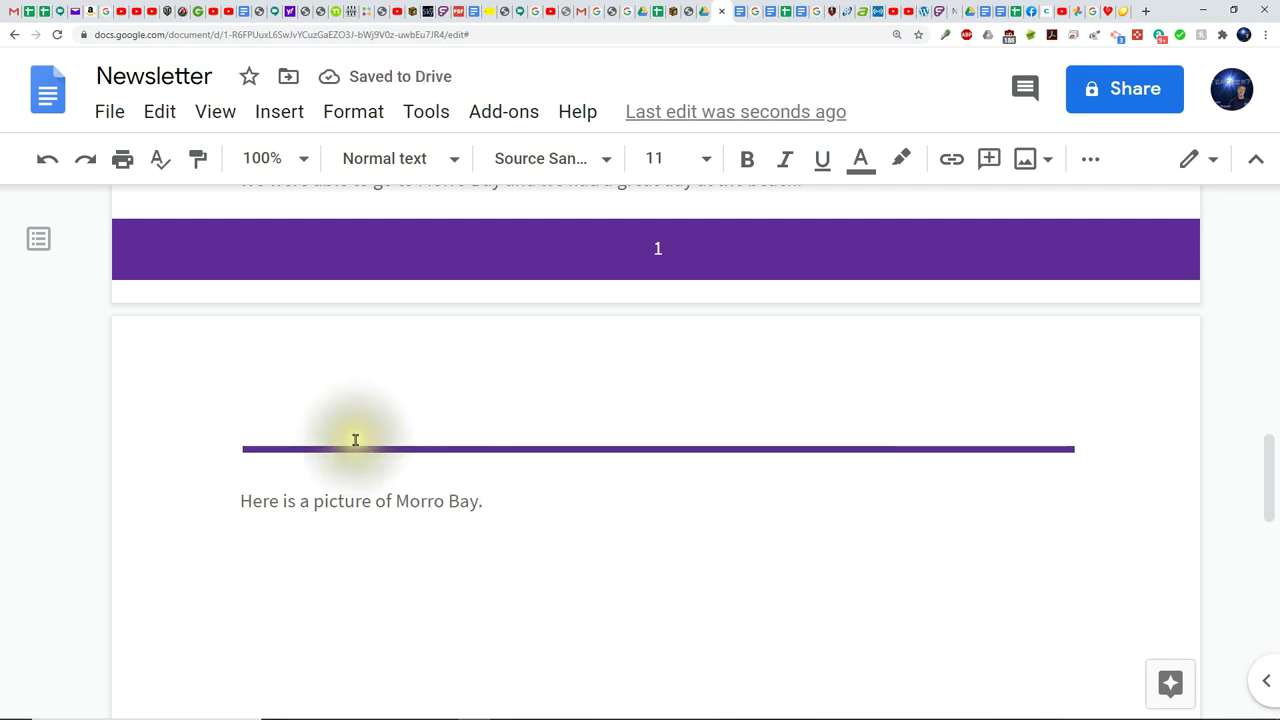
- Start a new line below the Morro Bay sentence and search the web for "morro bay" images
click(271, 471)
click(530, 512)
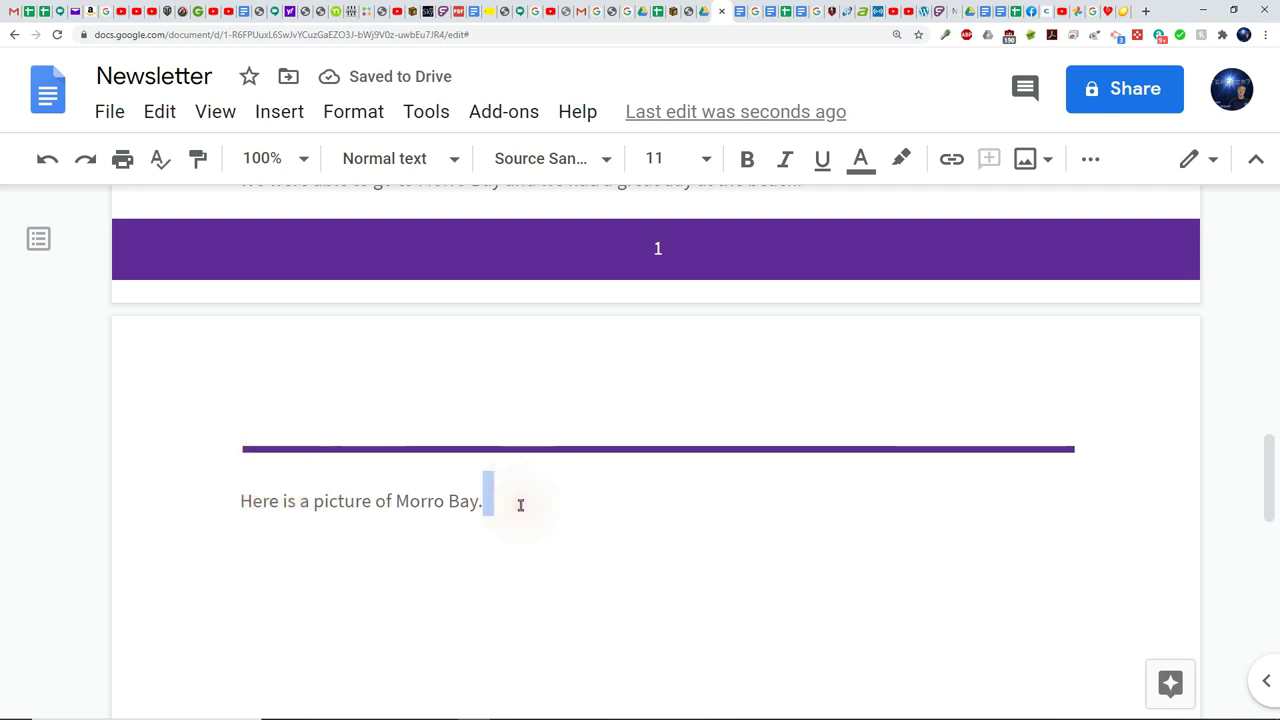
key(Return)
click(279, 111)
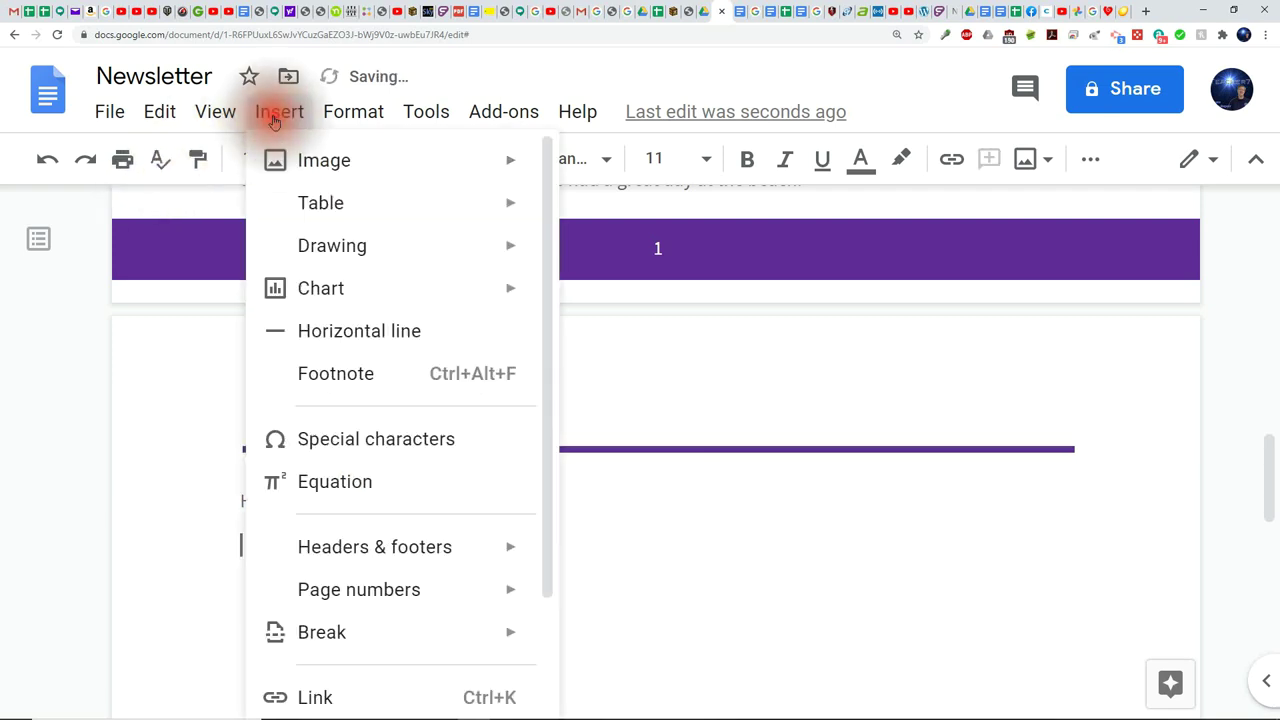
mouse_move(301, 160)
click(612, 211)
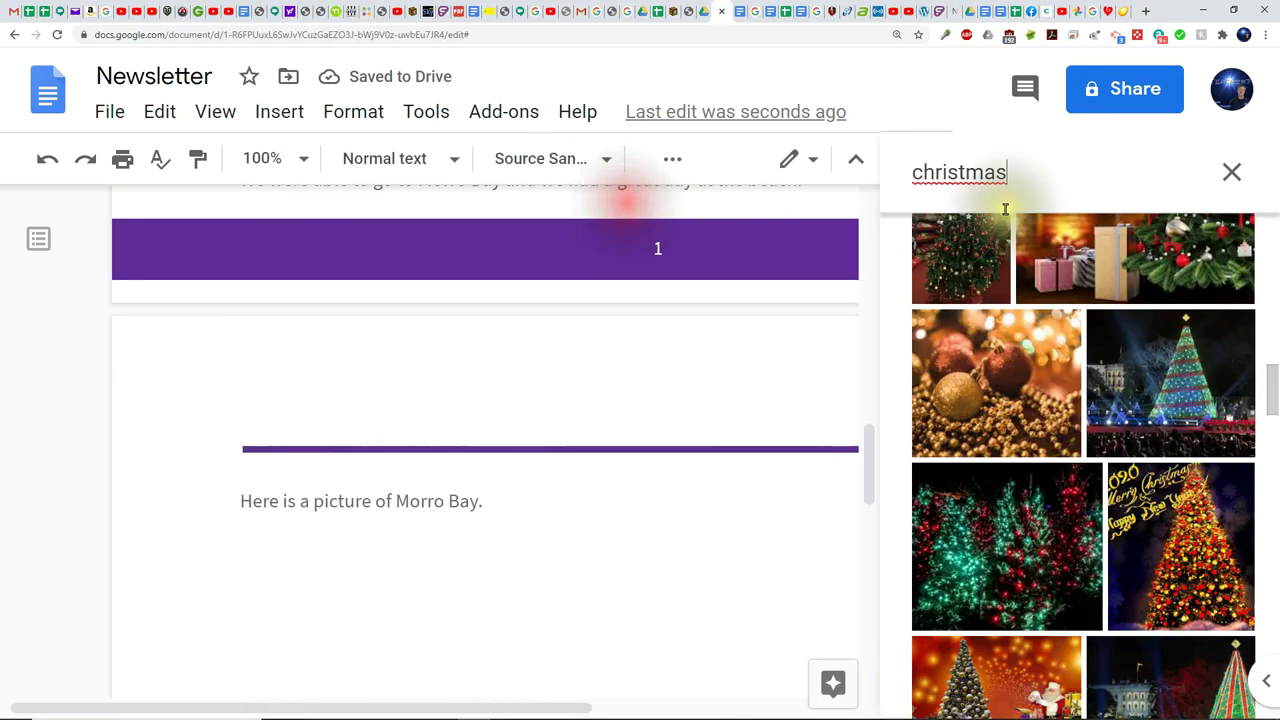
drag(1023, 174, 862, 160)
text(m)
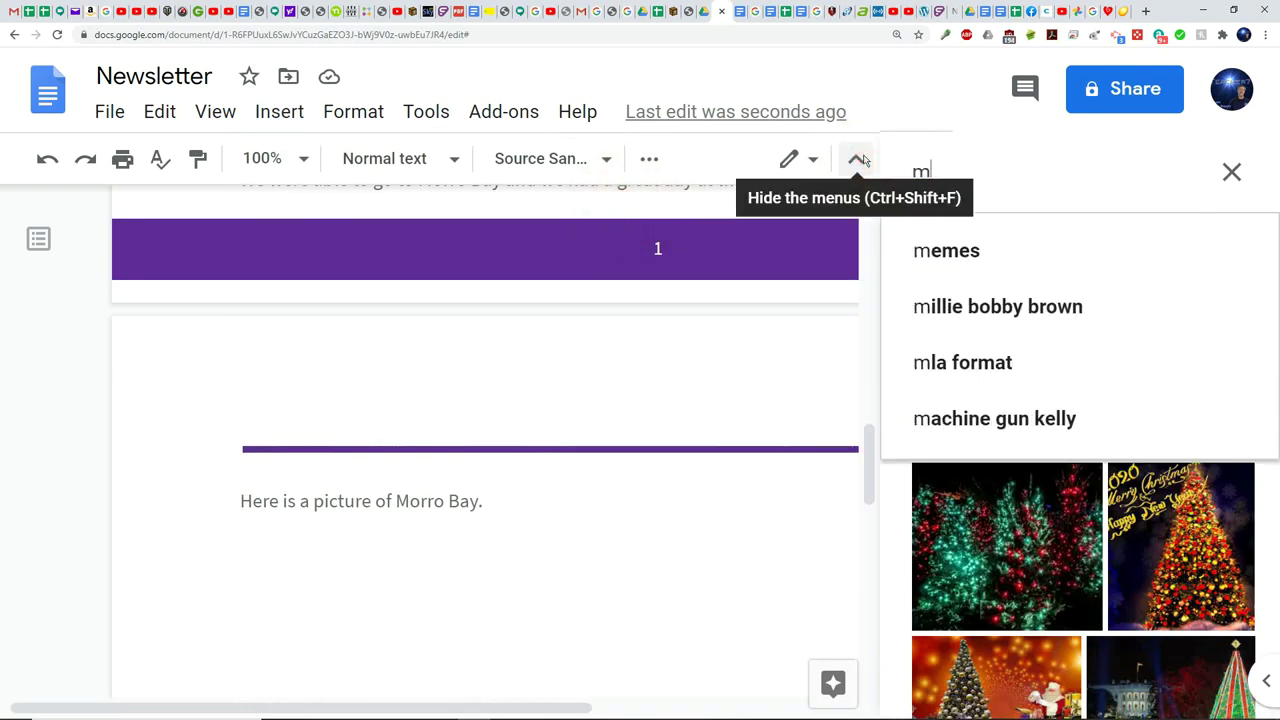
text(orro bay)
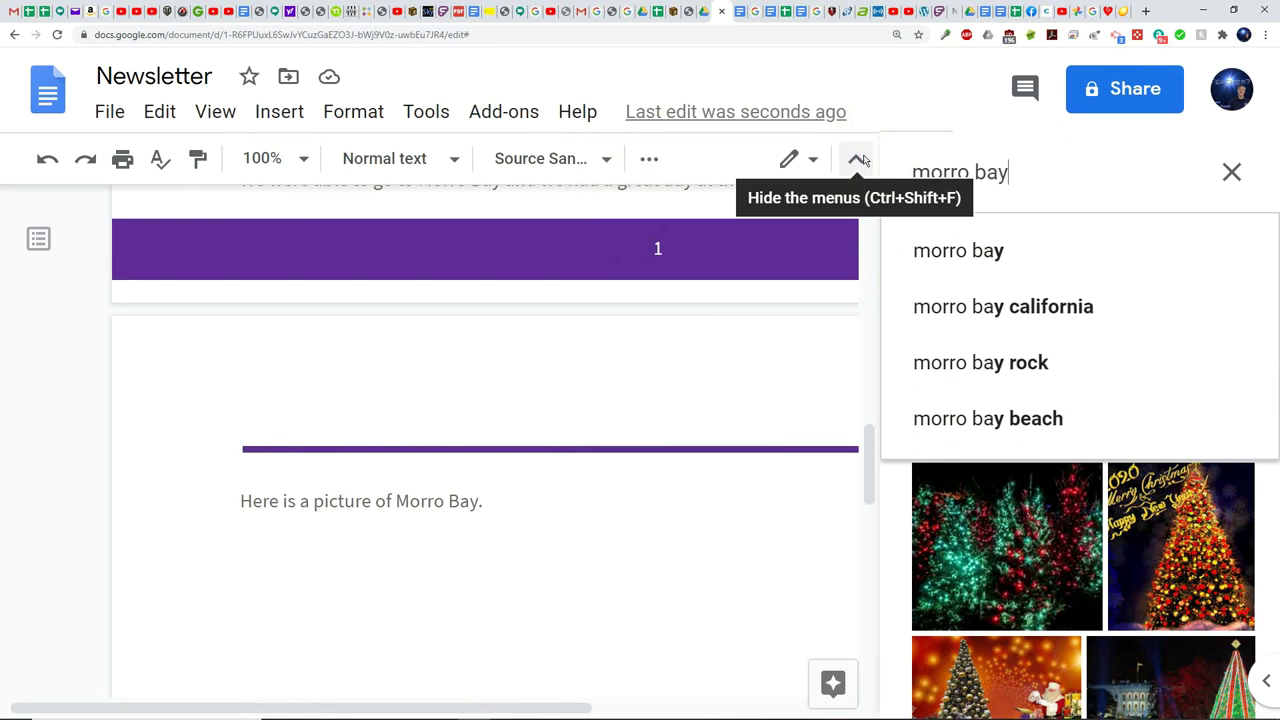
key(Return)
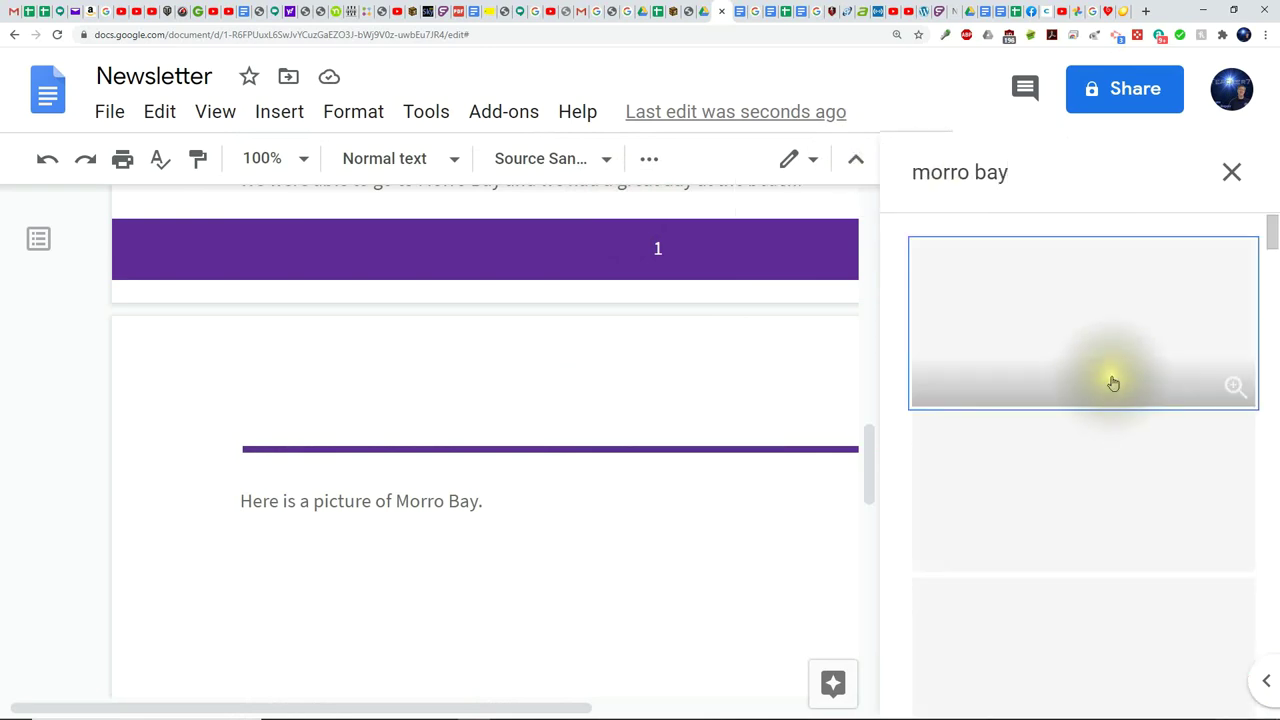
- Insert the picture of Morro Rock with the sandy beach and blue sky from the image results below the sentence
scroll(1113, 393, down, 1)
click(1065, 360)
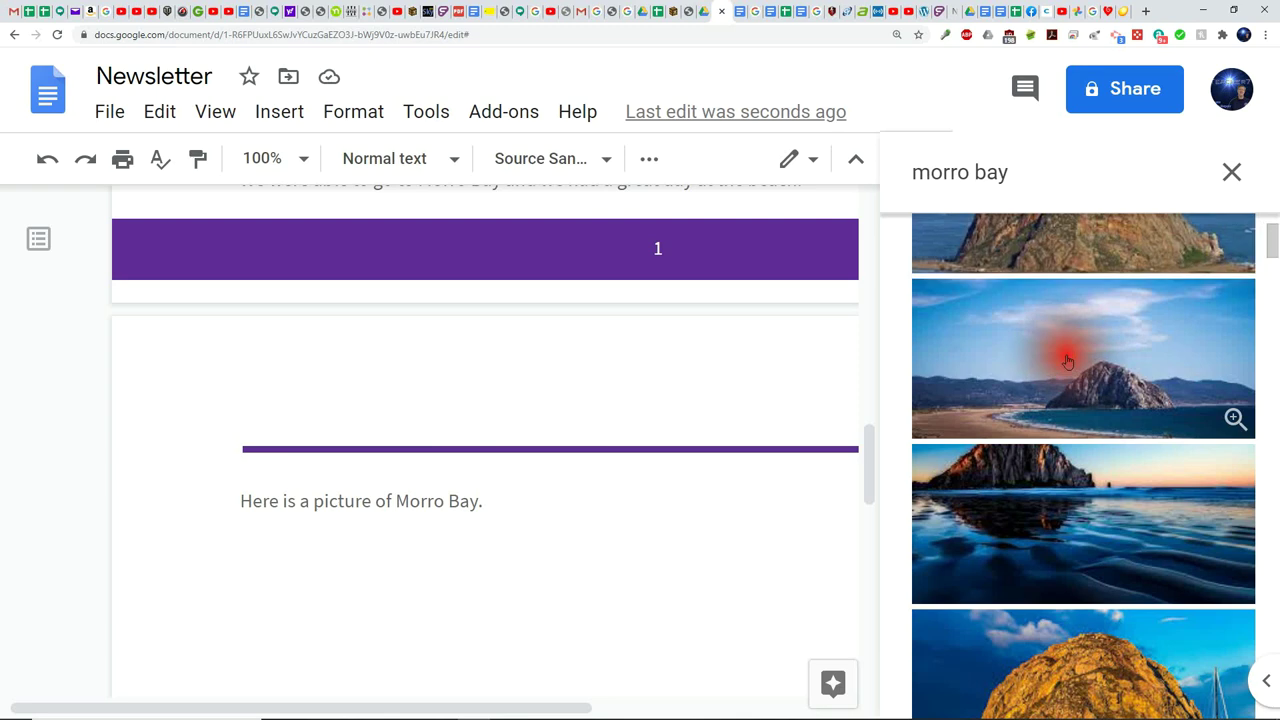
click(1068, 362)
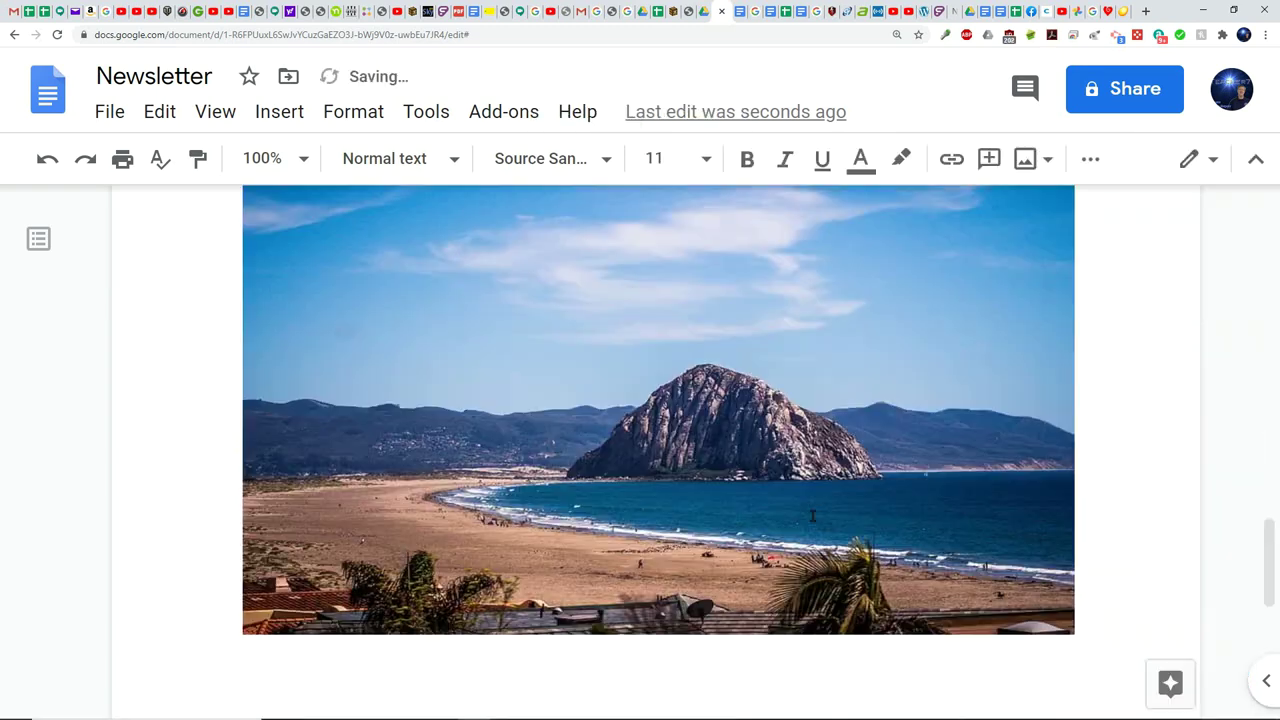
- Review the newsletter's pictures and text from the Morro Bay photo up to the ornaments picture and back
scroll(812, 516, up, 3)
scroll(800, 531, down, 1)
scroll(800, 531, up, 1)
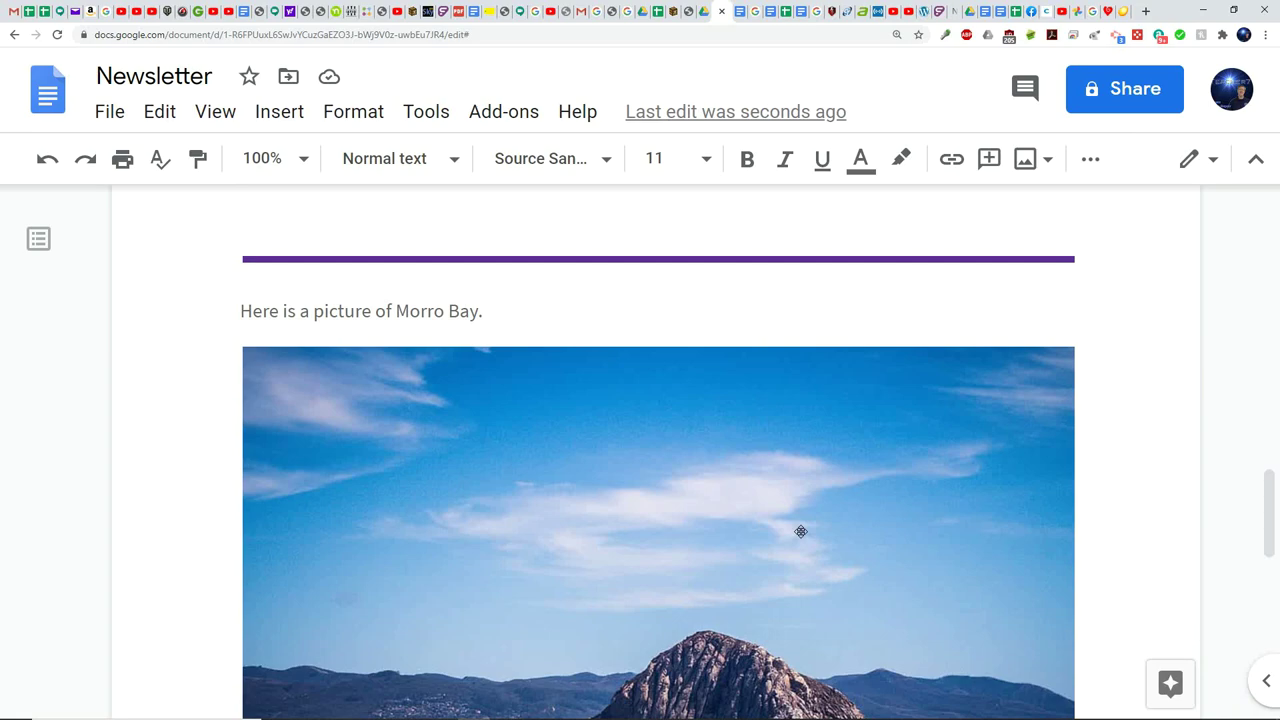
scroll(731, 497, up, 4)
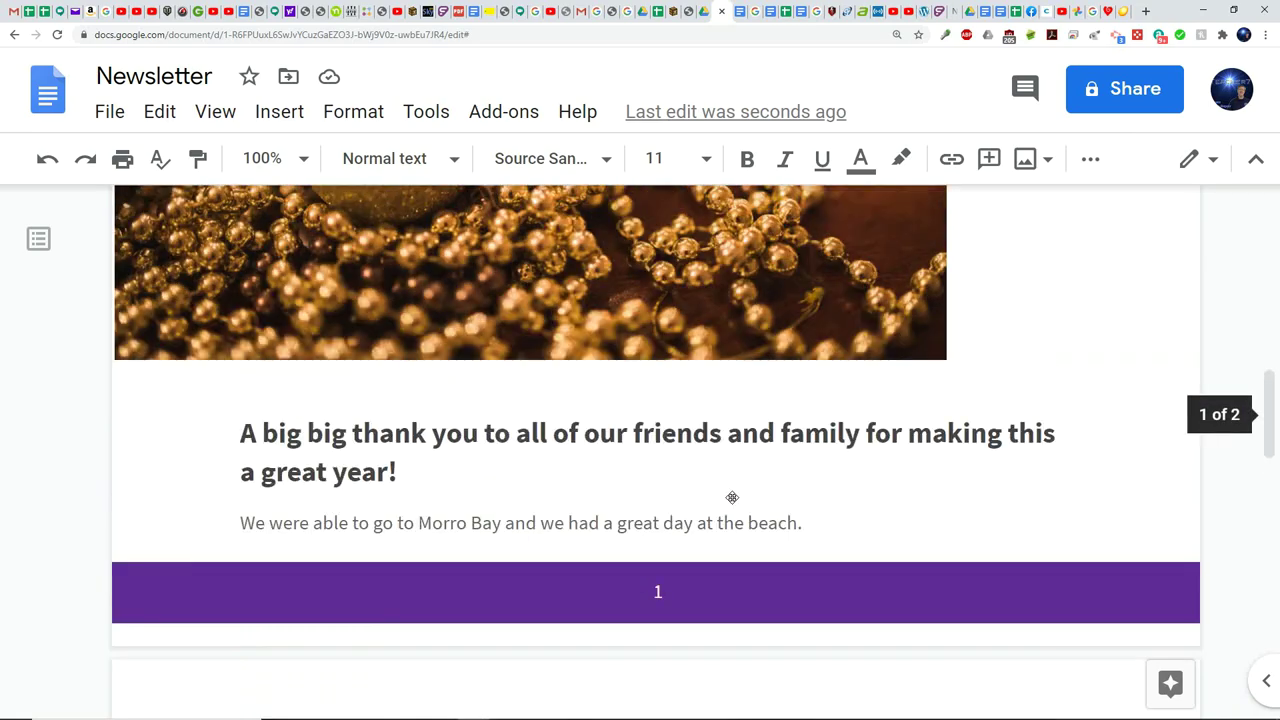
scroll(732, 497, up, 10)
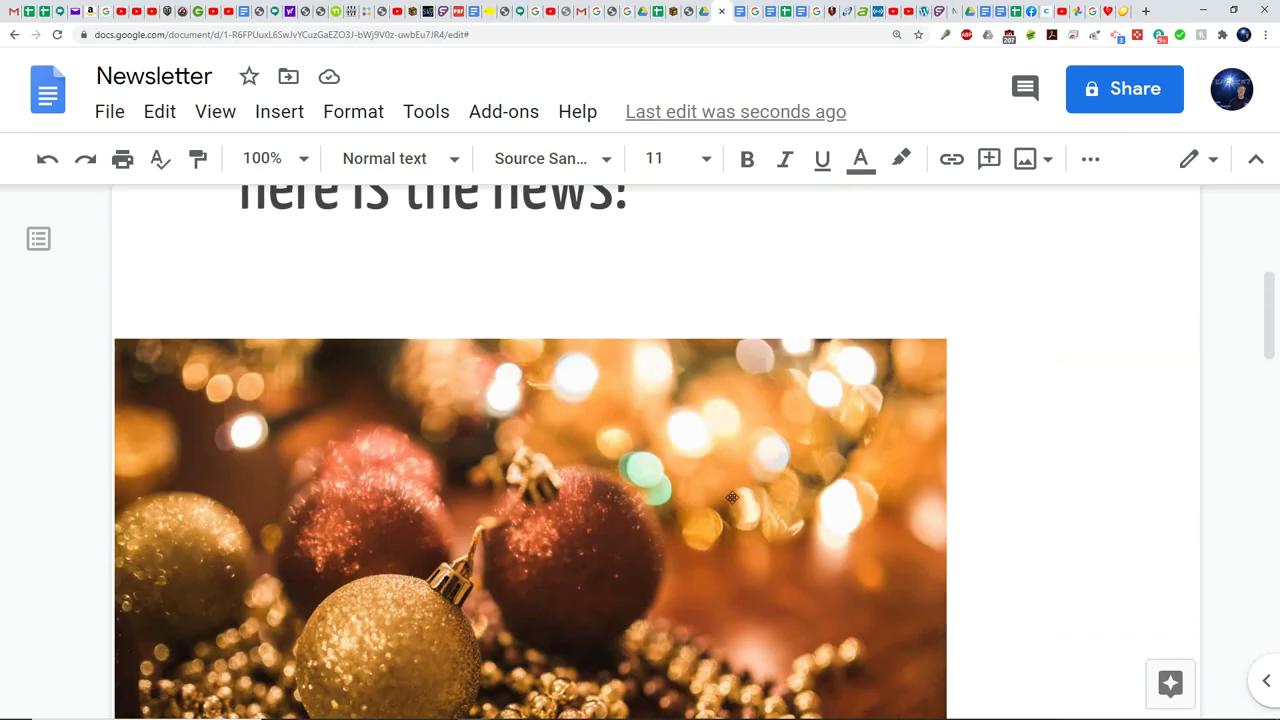
scroll(731, 497, down, 14)
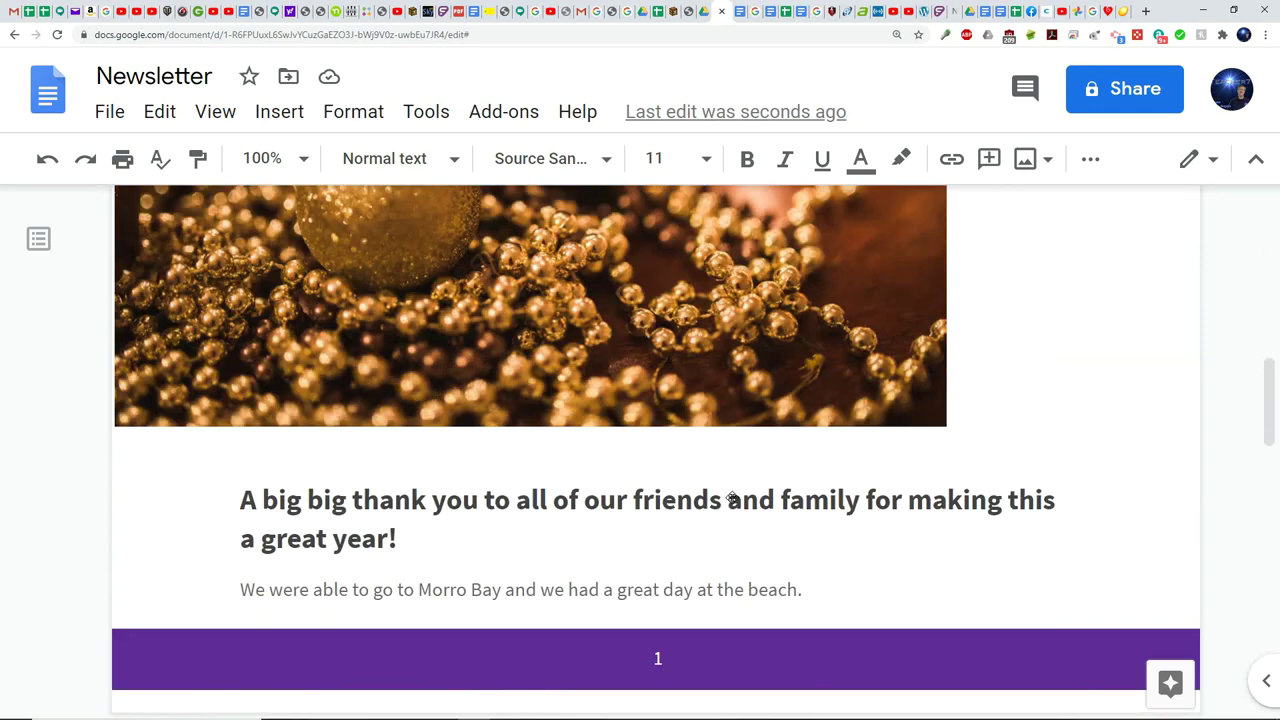
scroll(732, 497, down, 2)
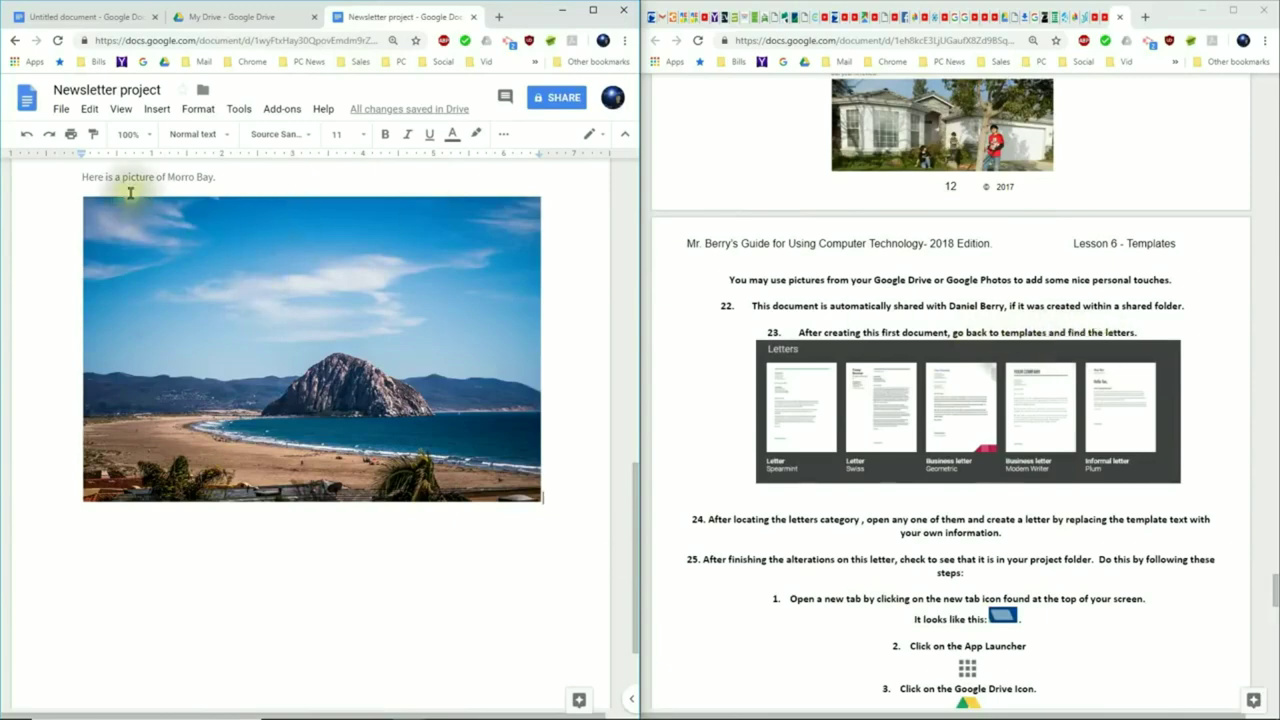
- Return to the Docs home page and create a document from the Geometric business letter in the template gallery
click(31, 109)
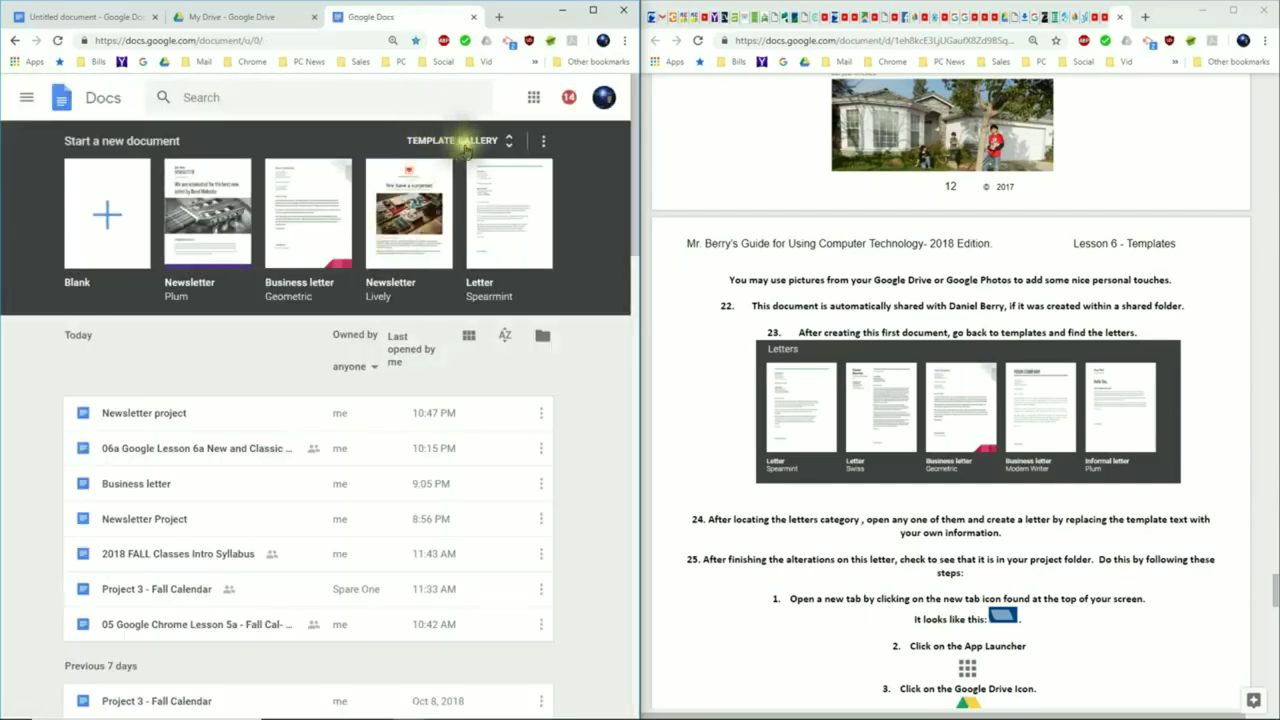
click(462, 141)
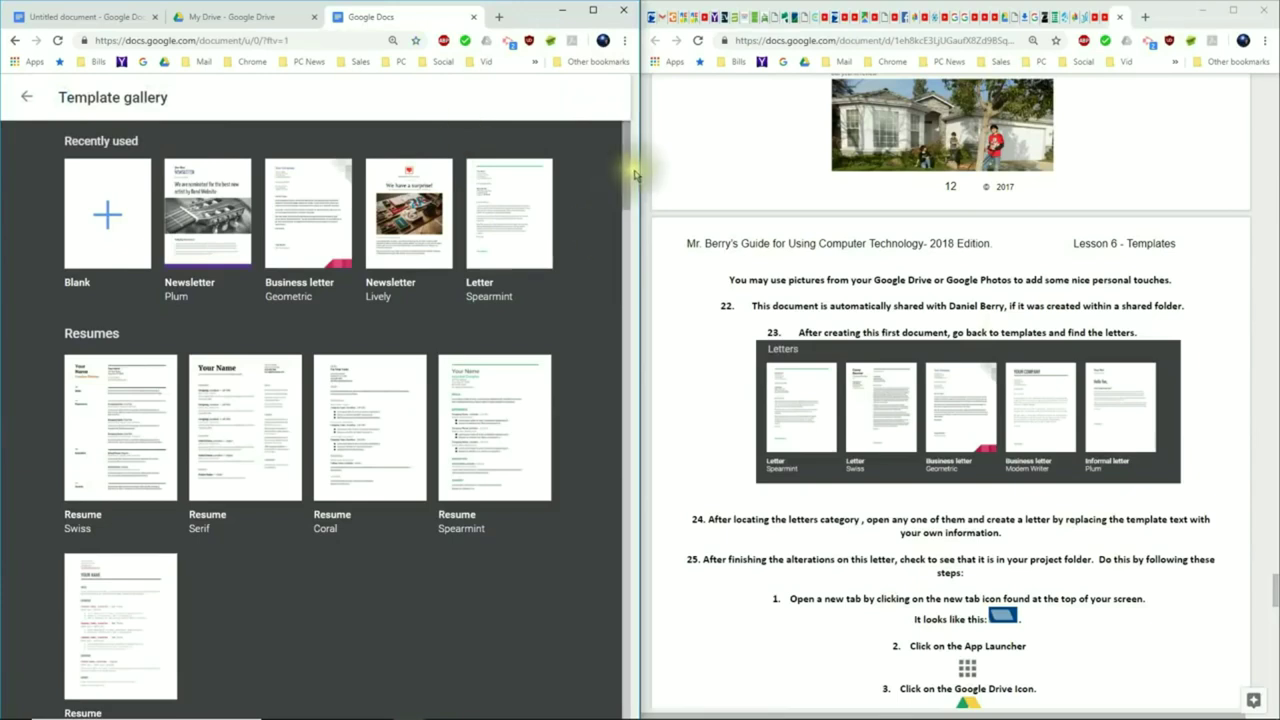
drag(624, 170, 617, 263)
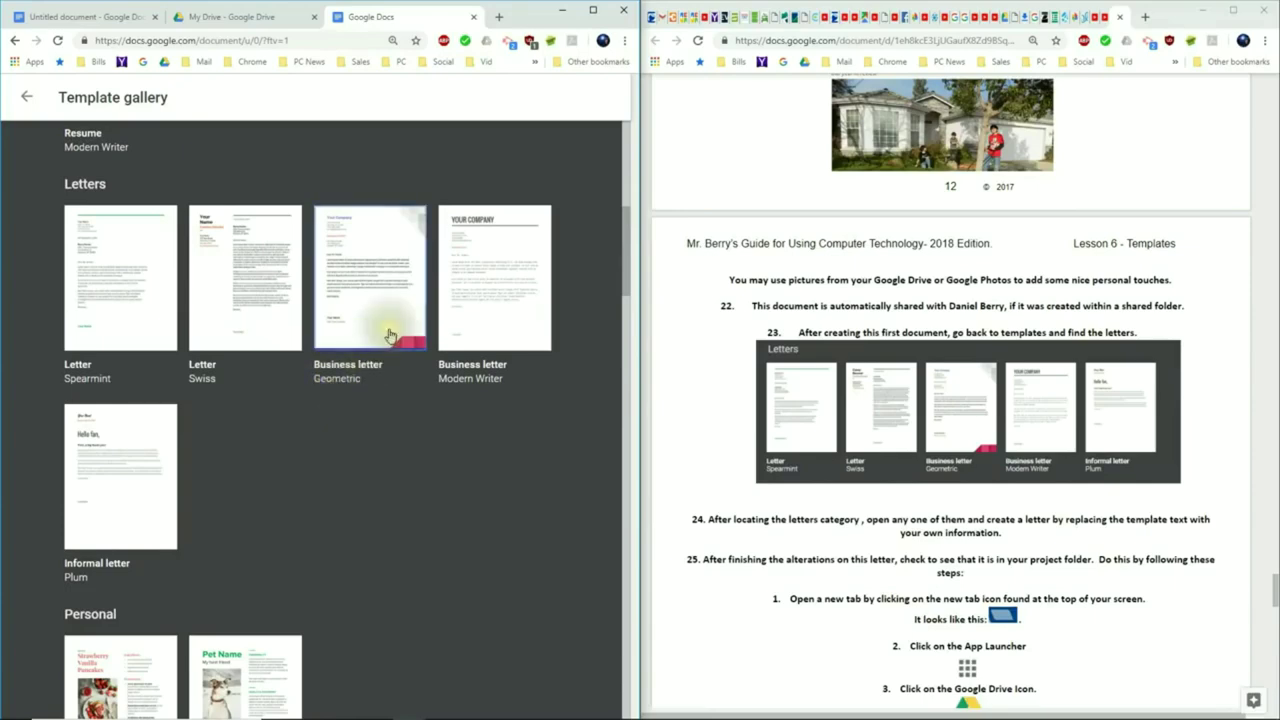
click(371, 277)
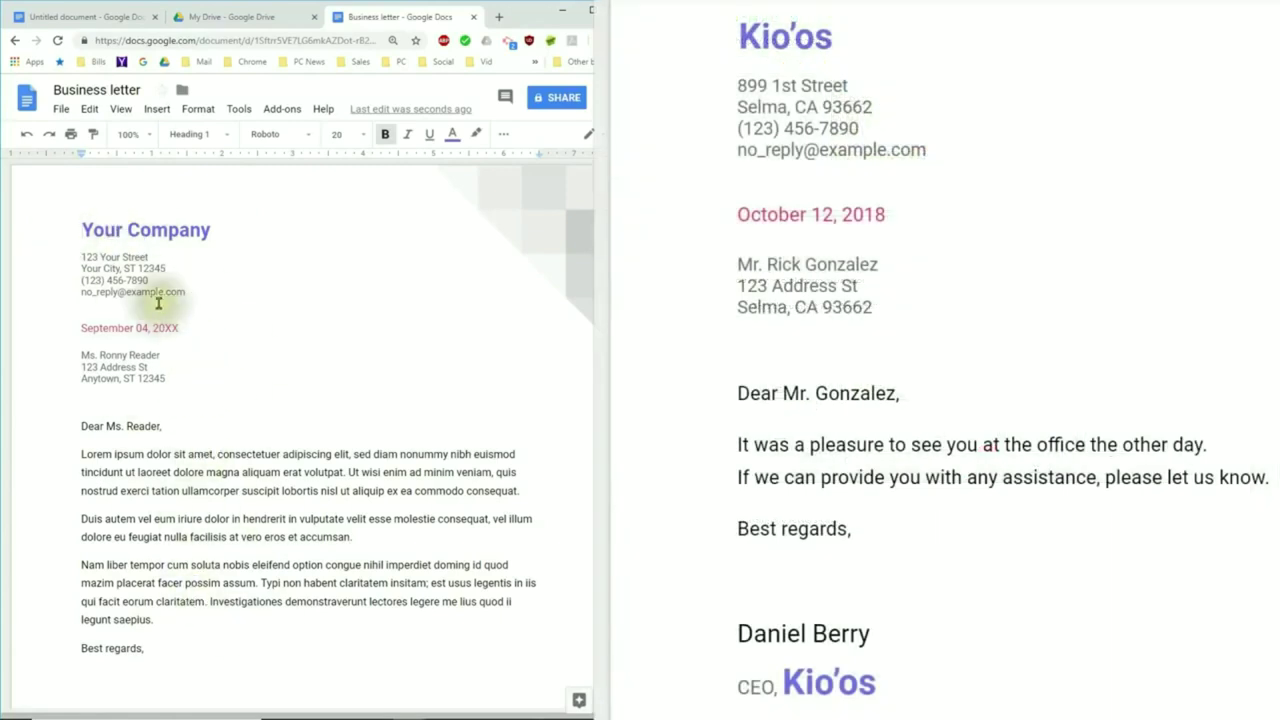
- Replace the "Your Company" heading of the letter with "Kio'os"
click(208, 231)
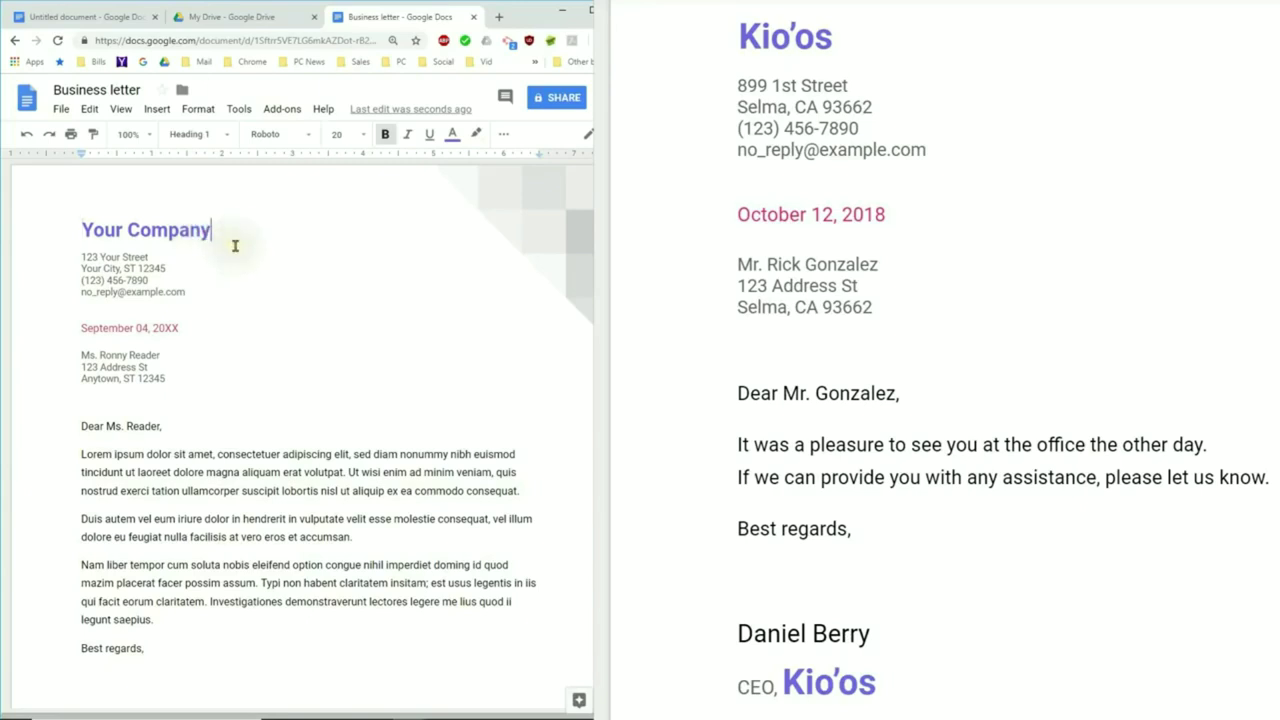
key(BackSpace)
key(BackSpace)
key(BackSpace)
key(BackSpace)
key(BackSpace)
key(BackSpace)
key(BackSpace)
key(BackSpace)
key(BackSpace)
key(BackSpace)
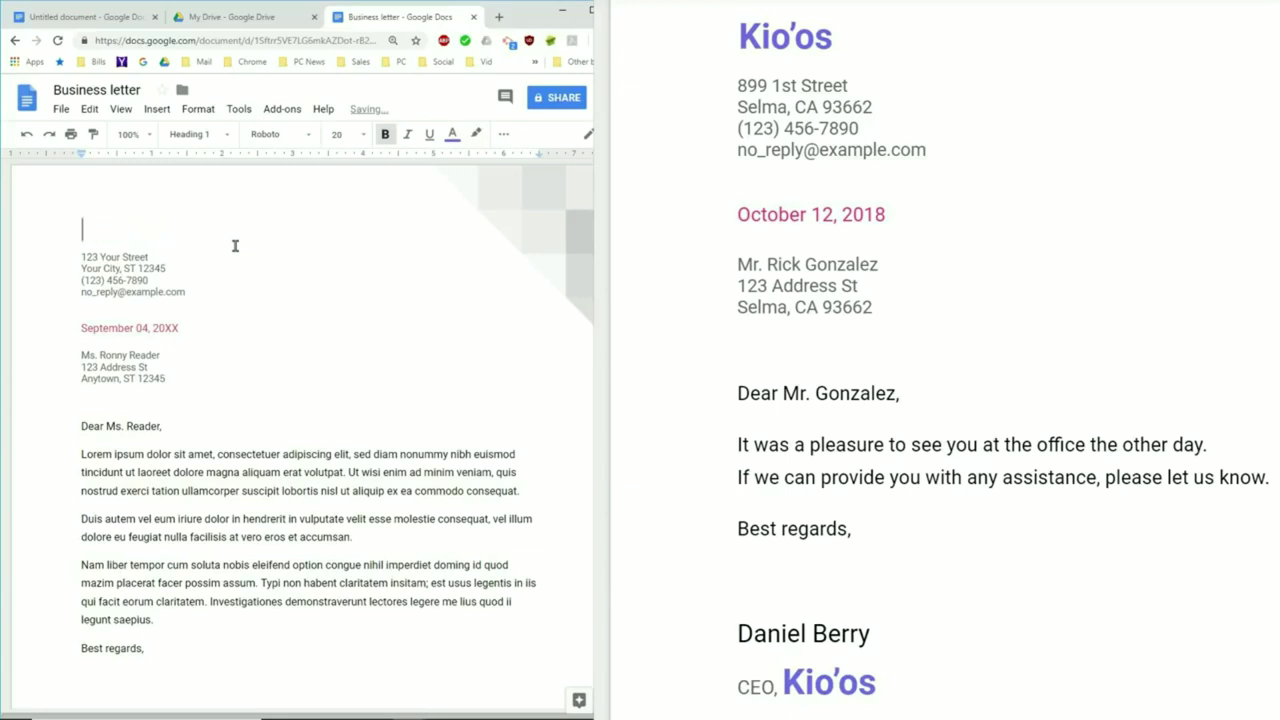
text(Kio'os)
- Replace the placeholder house number and street name under the company heading with the sender's street address
click(95, 258)
key(BackSpace)
key(BackSpace)
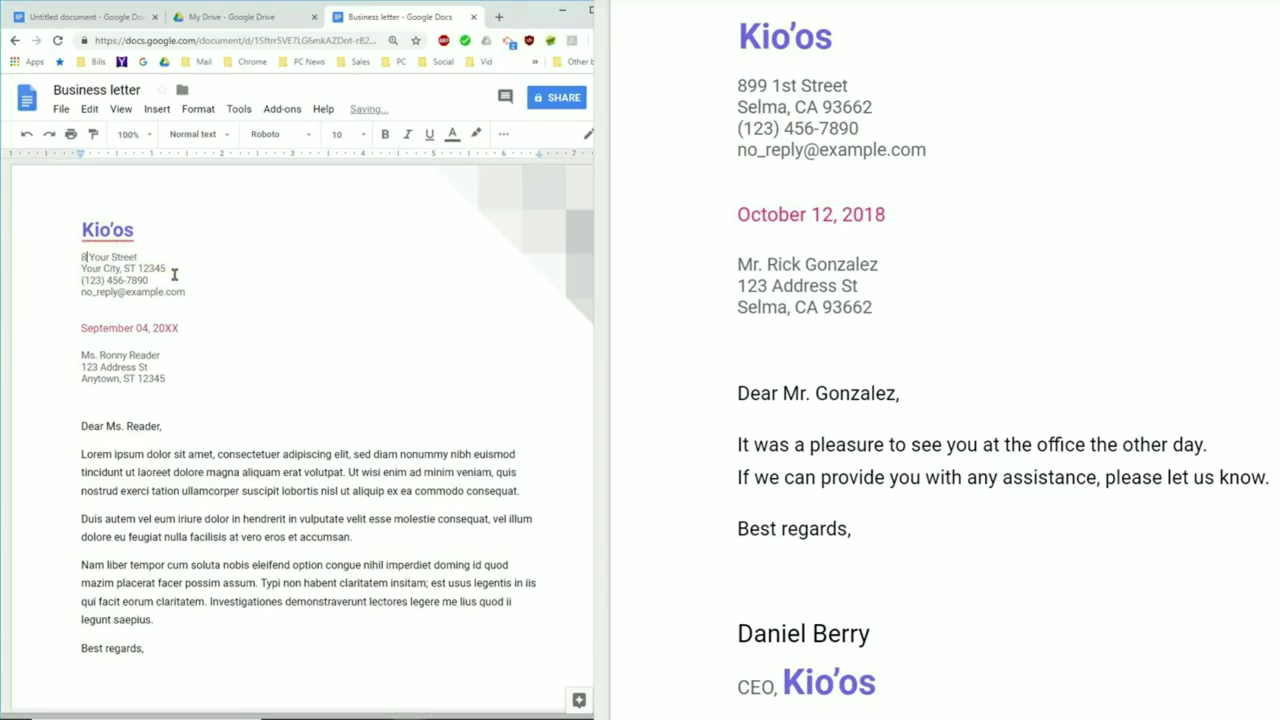
key(Delete)
key(Delete)
key(Delete)
key(Delete)
key(Delete)
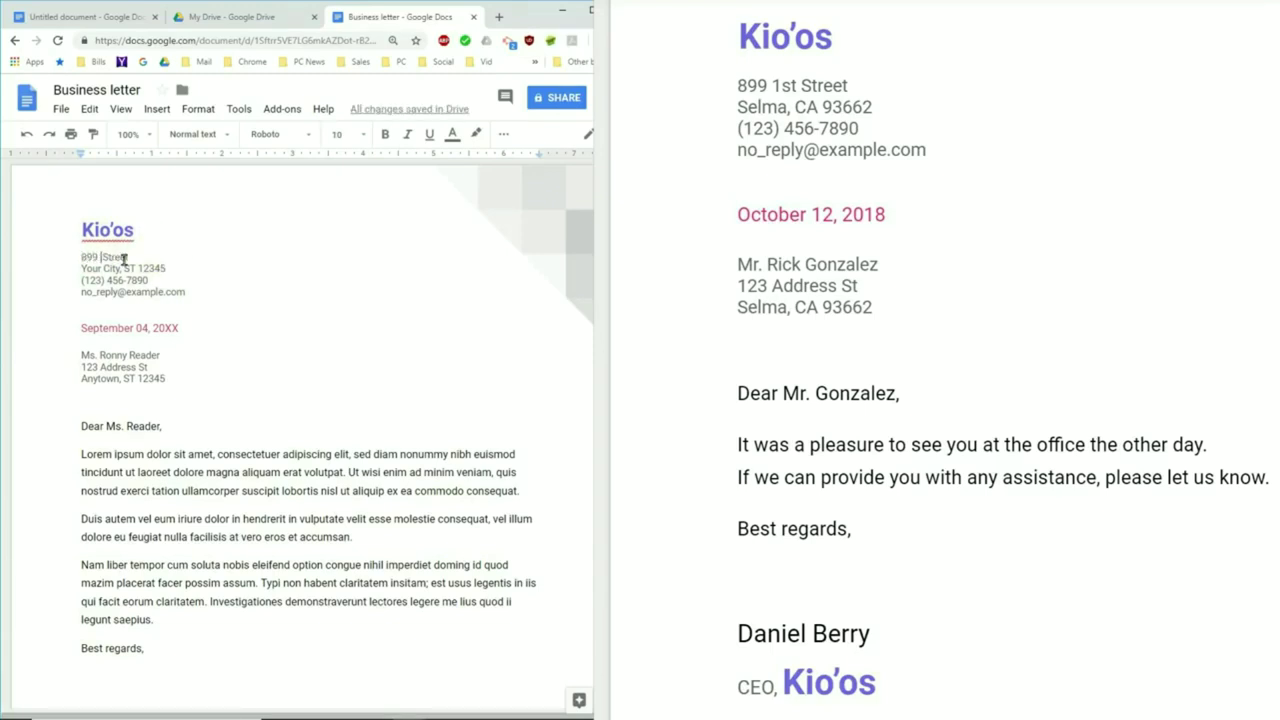
text(1st)
- Replace the placeholder city, state and ZIP code in the sender's address with the company's own
drag(120, 268, 88, 270)
key(BackSpace)
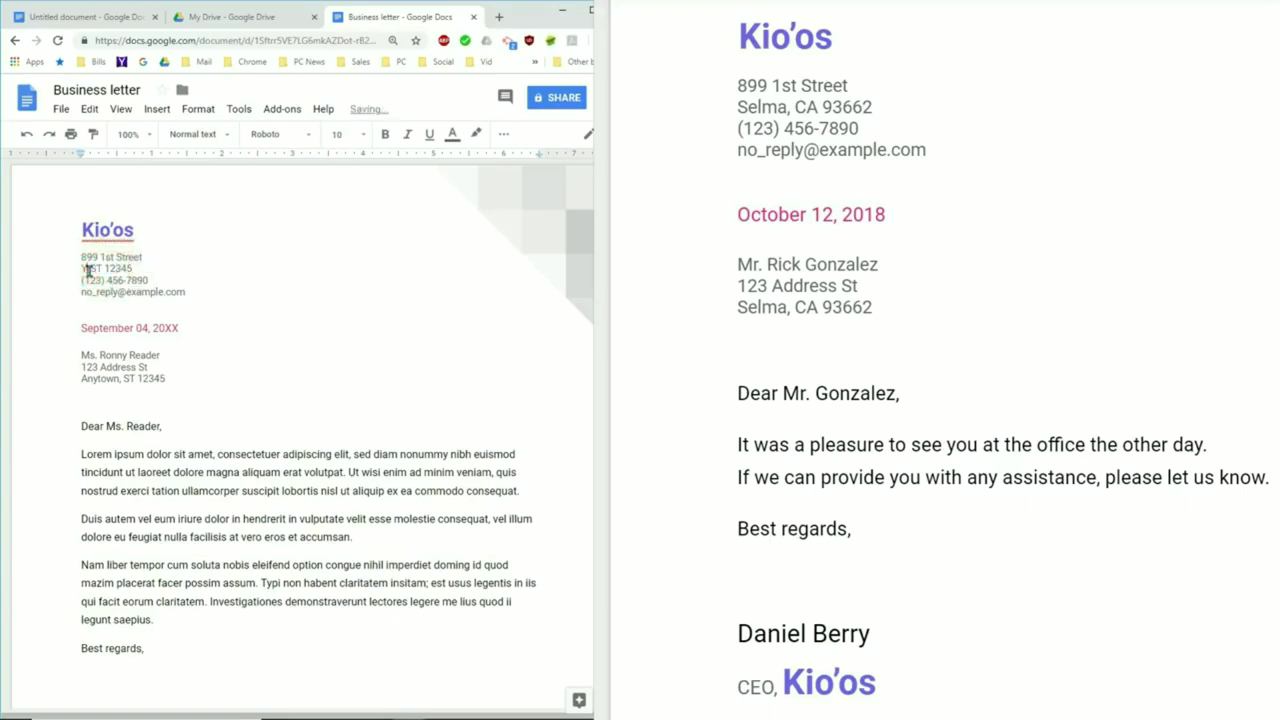
text(Selma)
double_click(123, 268)
key(BackSpace)
text(CA)
double_click(145, 268)
text(93662)
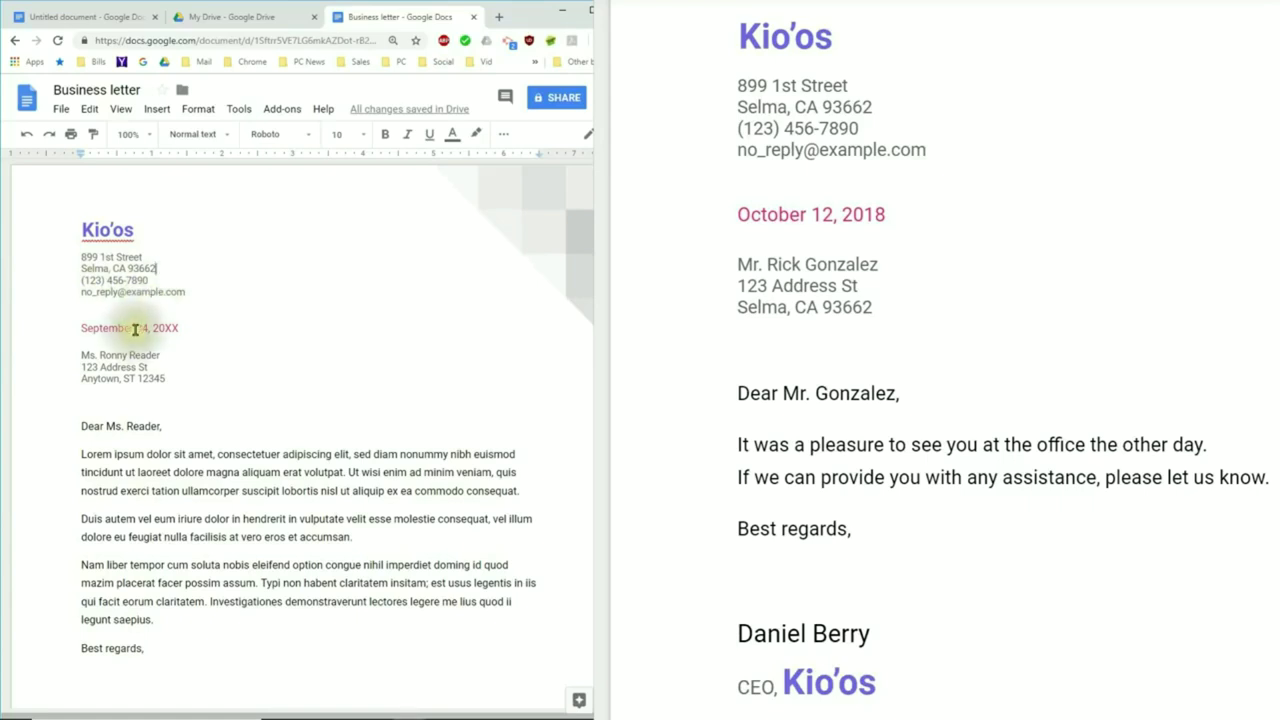
- Change the letter's date to October 12, 2018
click(134, 328)
click(134, 328)
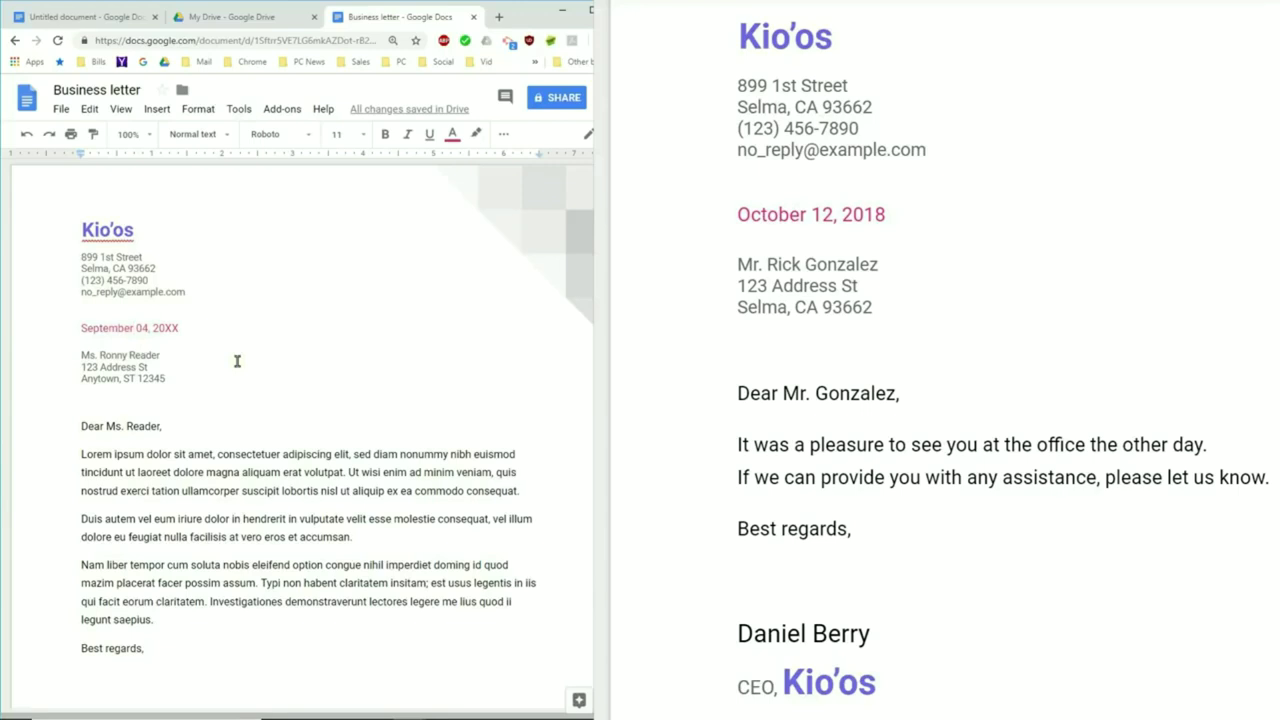
key(BackSpace)
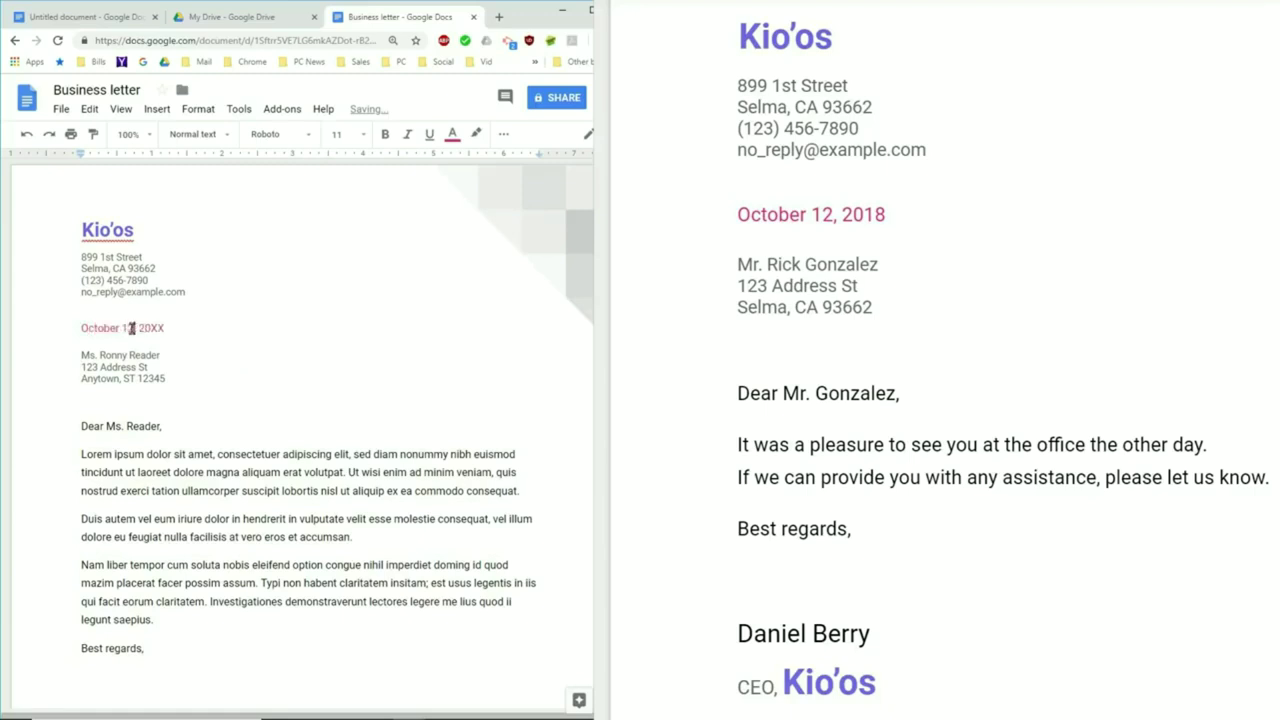
click(166, 327)
key(BackSpace)
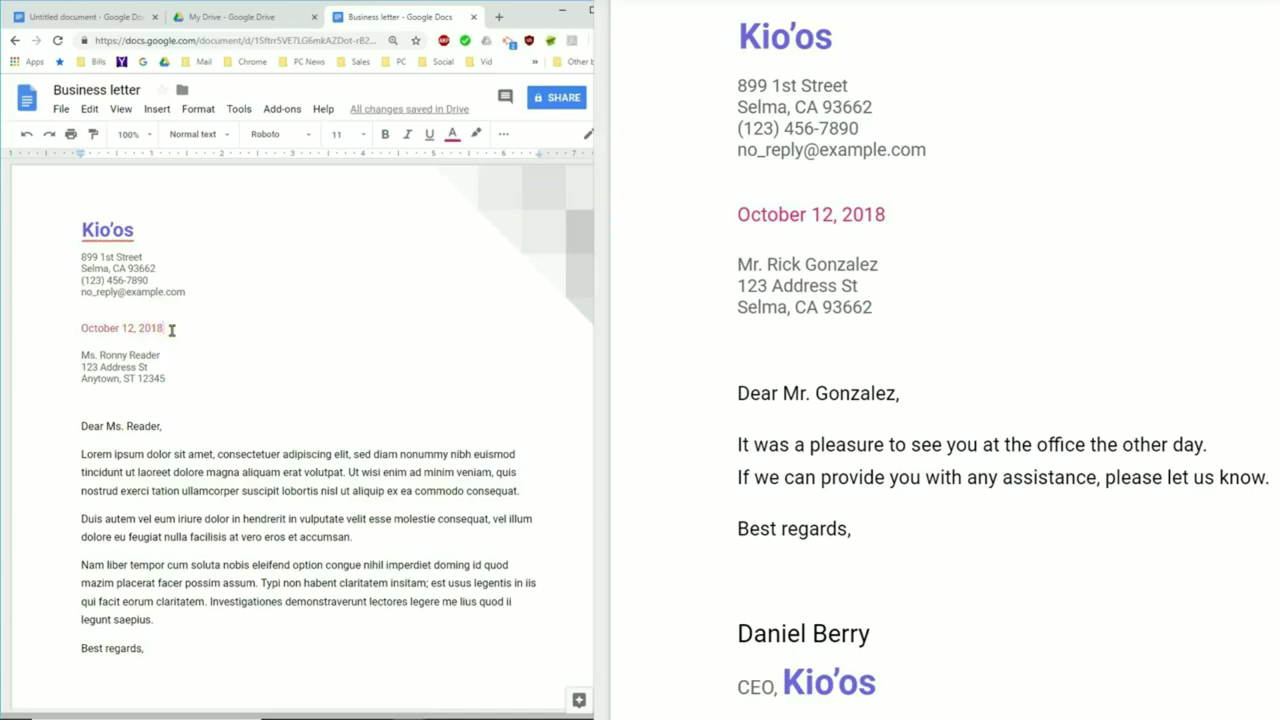
- Replace the placeholder recipient name below the letter's date with the actual recipient's title and full name
drag(86, 357, 166, 355)
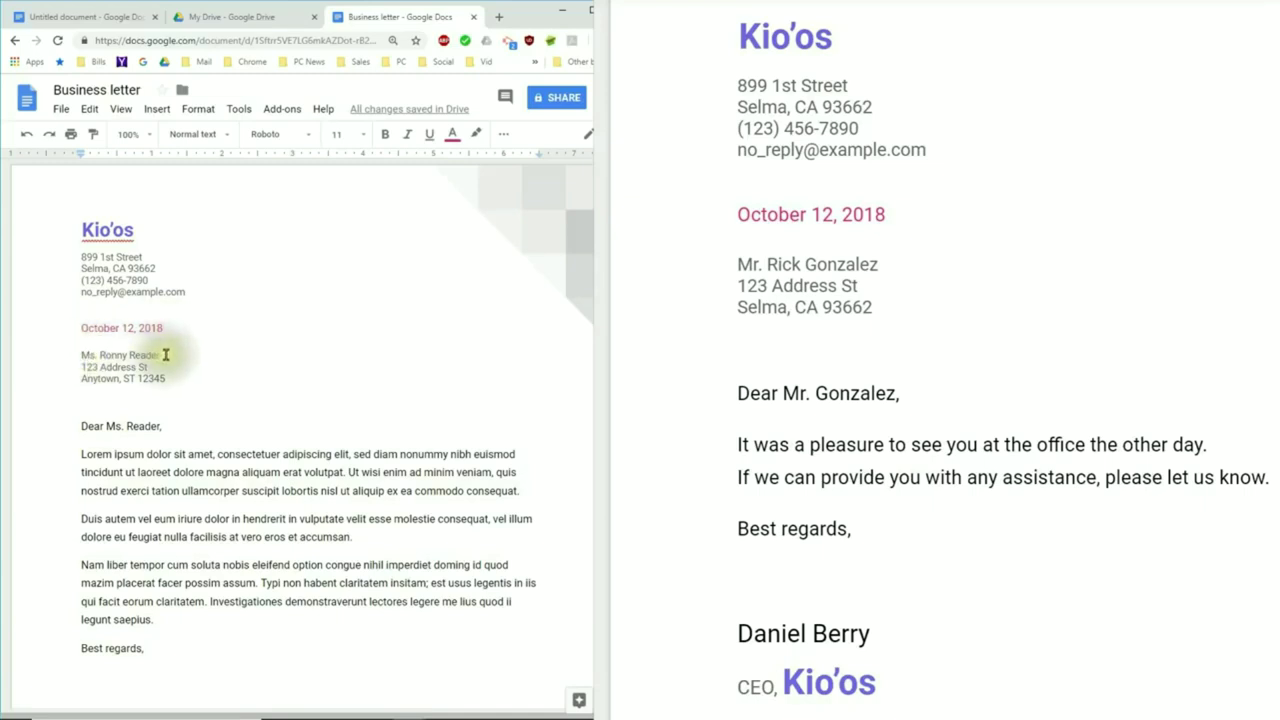
click(165, 356)
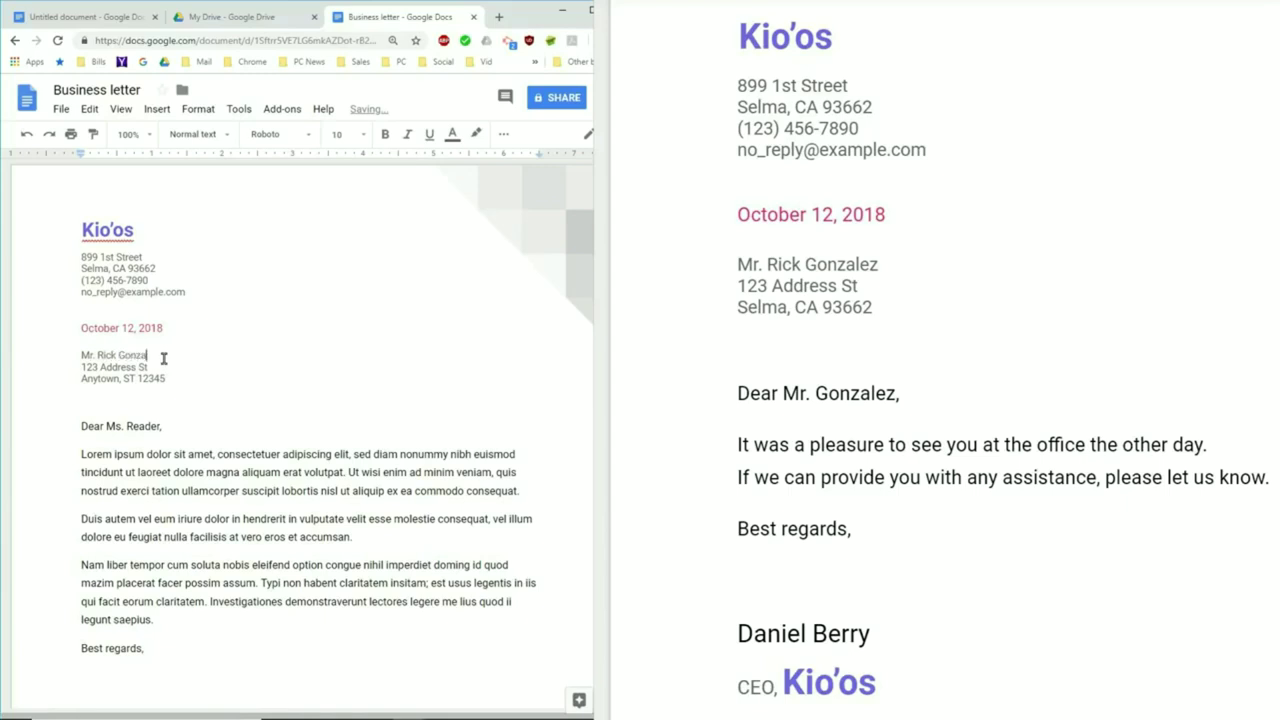
click(92, 368)
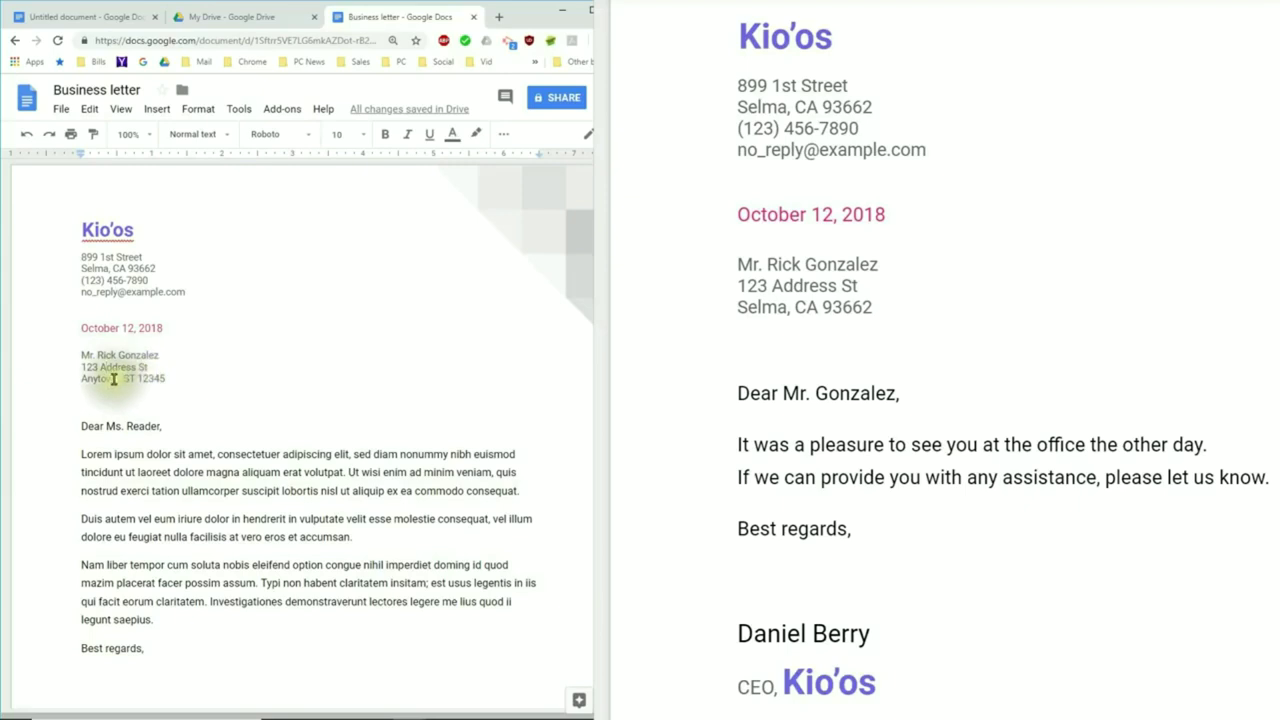
- Replace the placeholder city, state and ZIP code in the recipient's address with the recipient's own
drag(118, 380, 81, 378)
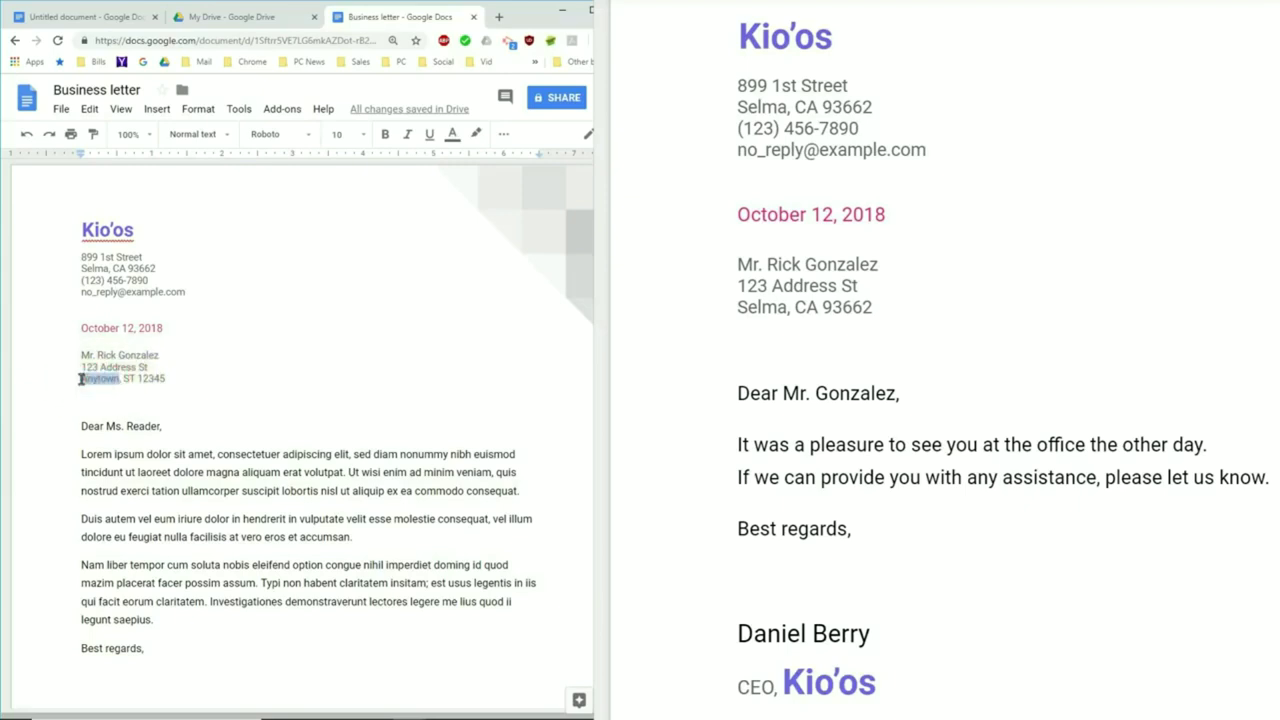
text(Selma)
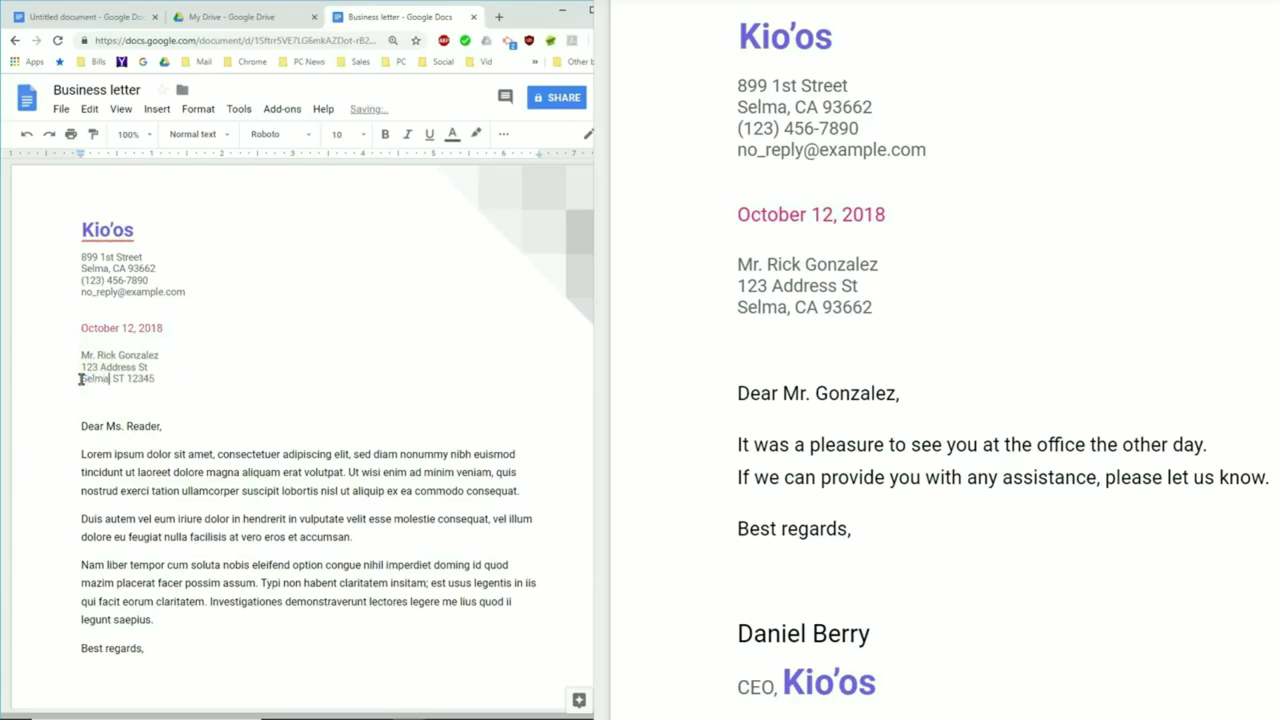
key(BackSpace)
click(122, 382)
- Address the salutation to the recipient and replace the body with "It was a pleasure to see you at the office the other day" plus an assistance offer
mouse_move(86, 423)
mouse_down()
mouse_move(159, 425)
mouse_move(107, 425)
mouse_up()
text(Mr. Gonzalez,)
drag(152, 619, 94, 459)
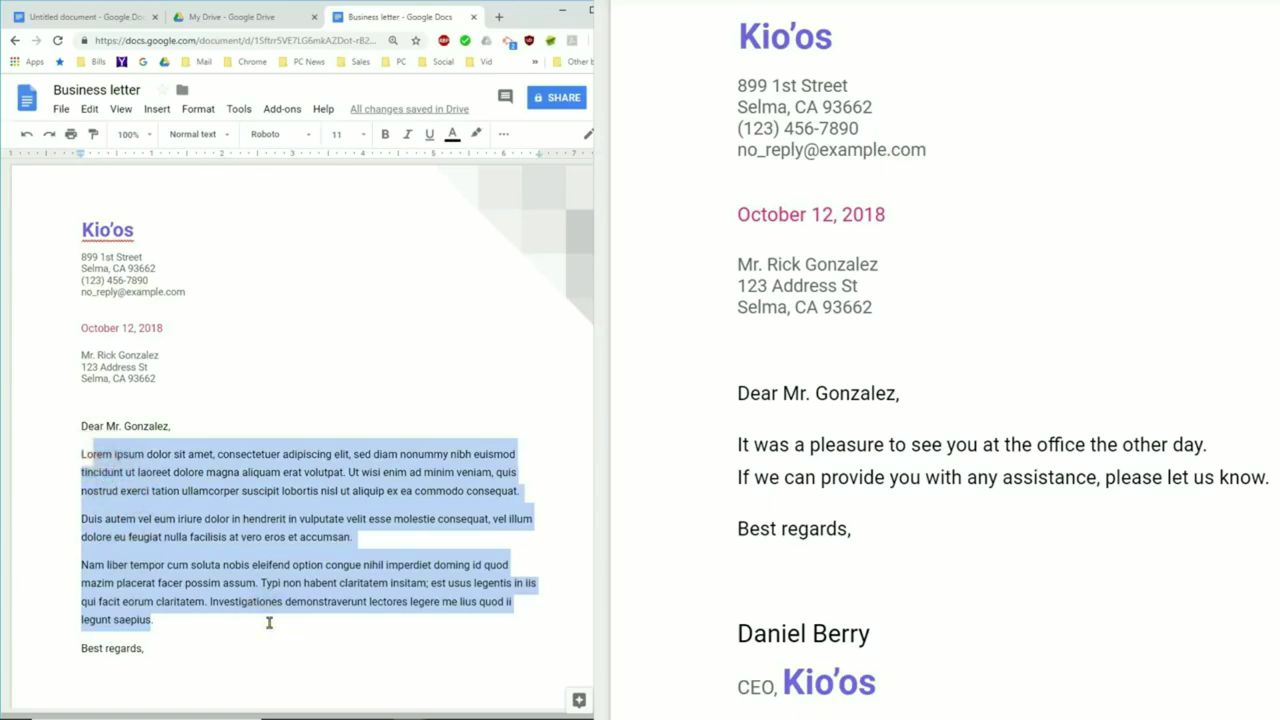
key(BackSpace)
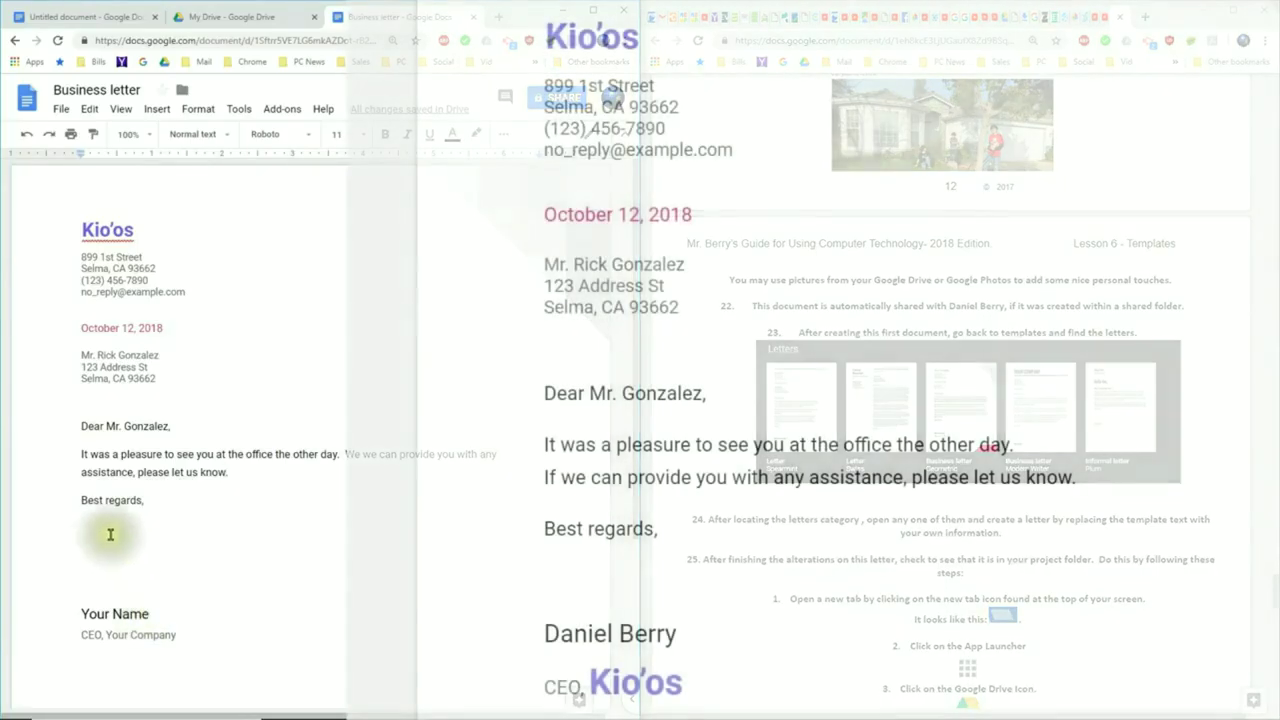
- Replace the "Your Name" placeholder in the letter's closing with the sender's full name
drag(148, 614, 86, 613)
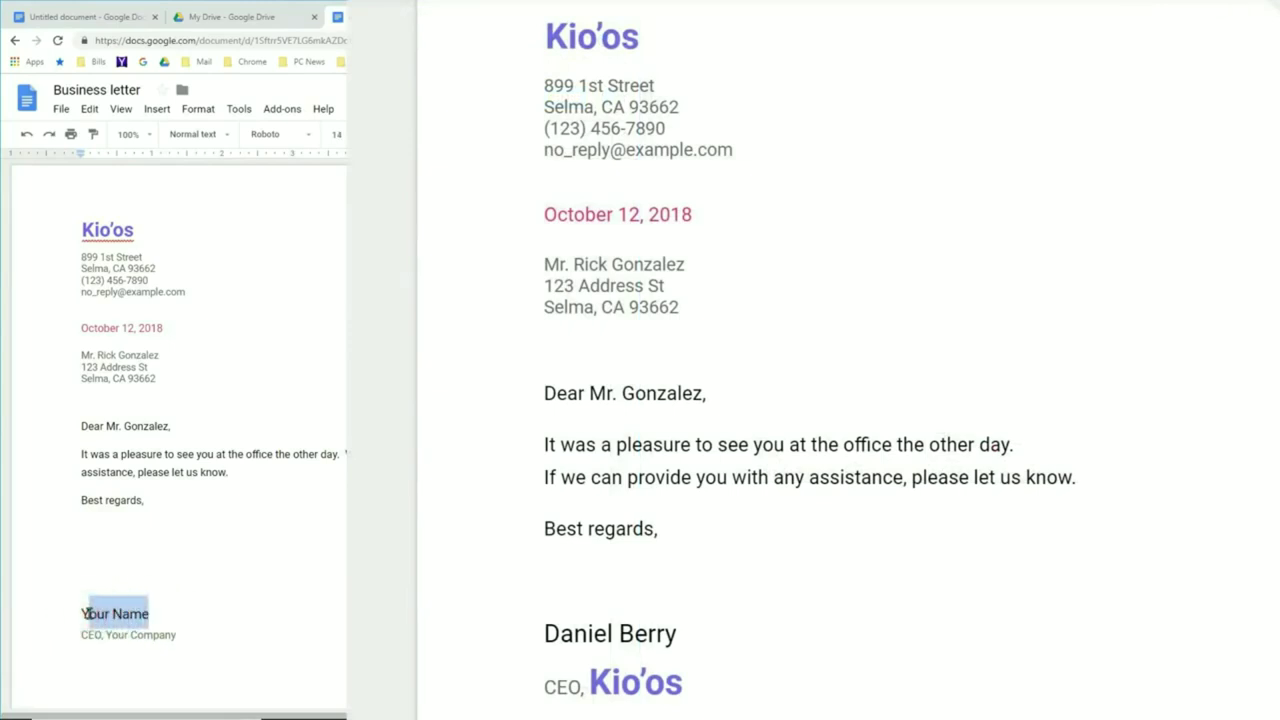
key(BackSpace)
text(Daniel Berry)
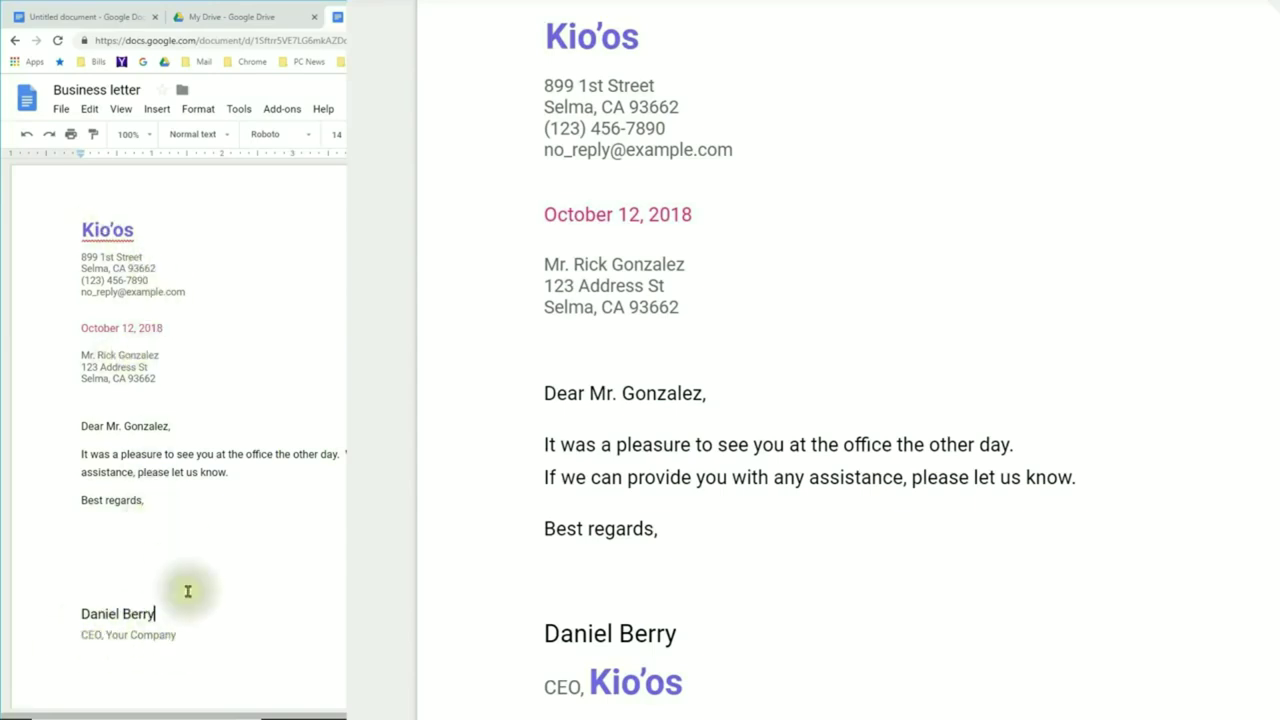
- Copy the "Kio'os" heading and paste it with its formatting over "Your Company" in the CEO signature line
click(125, 230)
click(130, 230)
click(128, 231)
drag(128, 231, 80, 229)
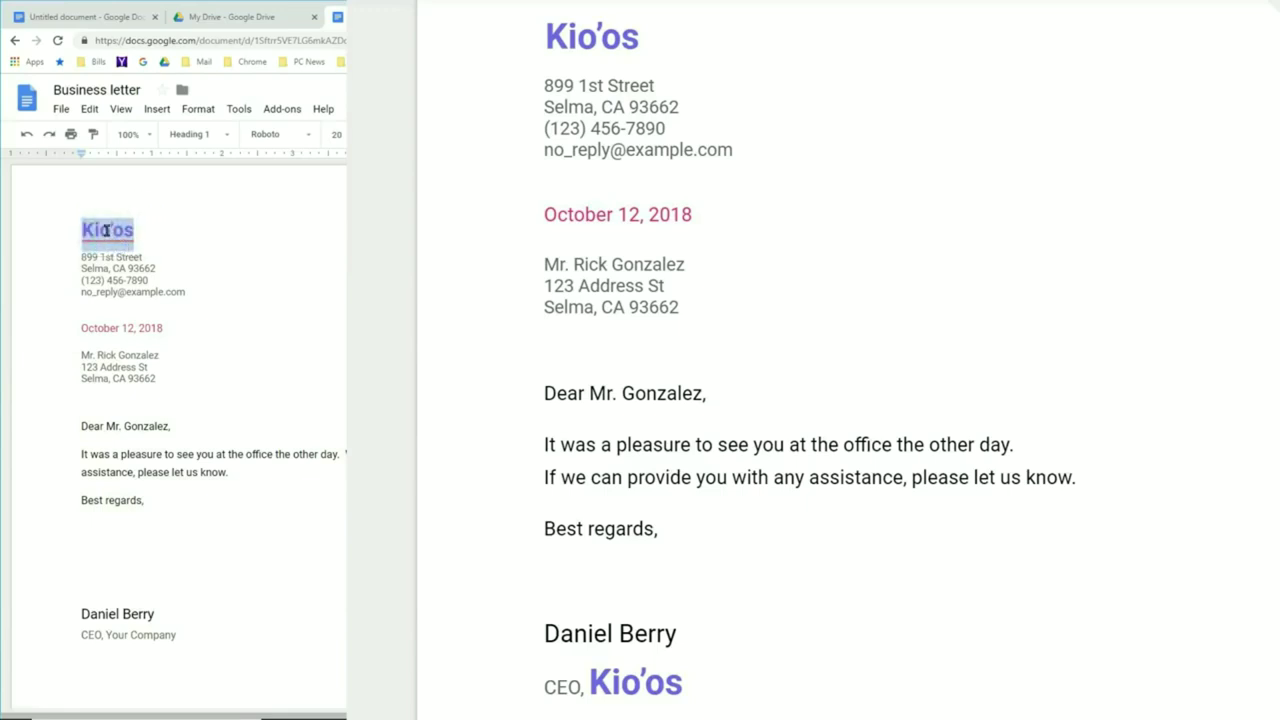
click(107, 230)
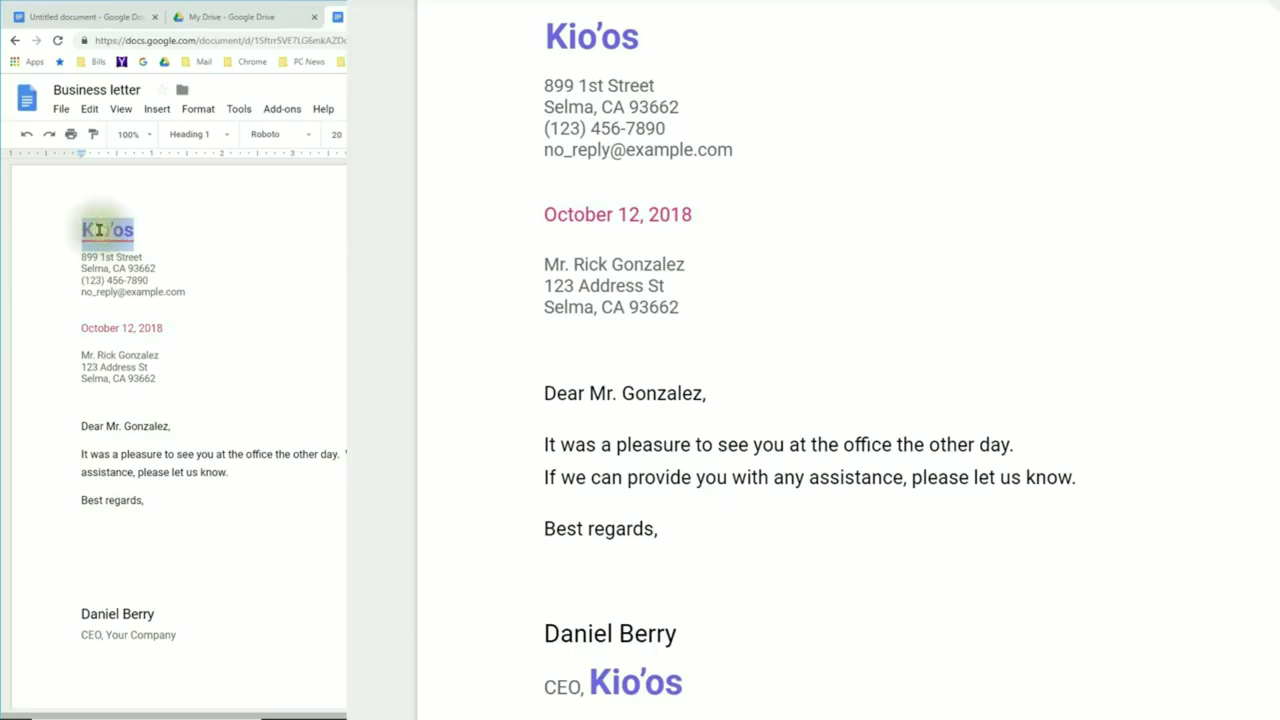
right_click(104, 232)
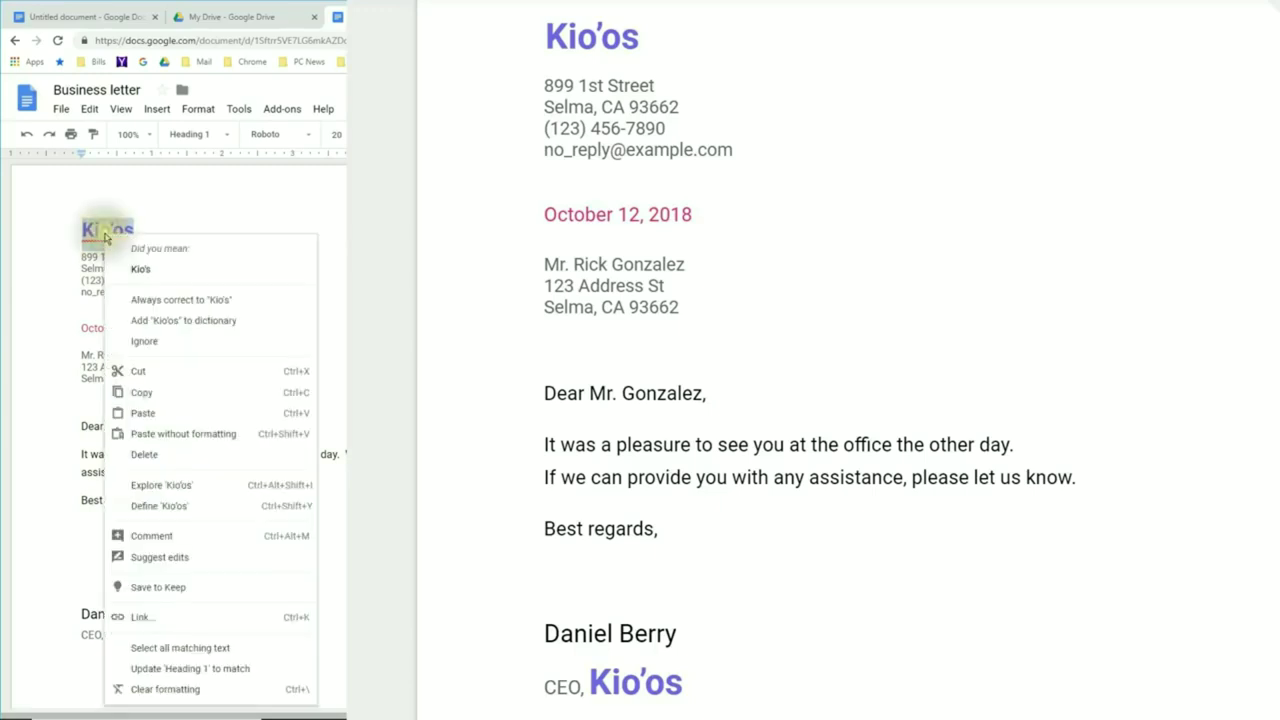
click(149, 394)
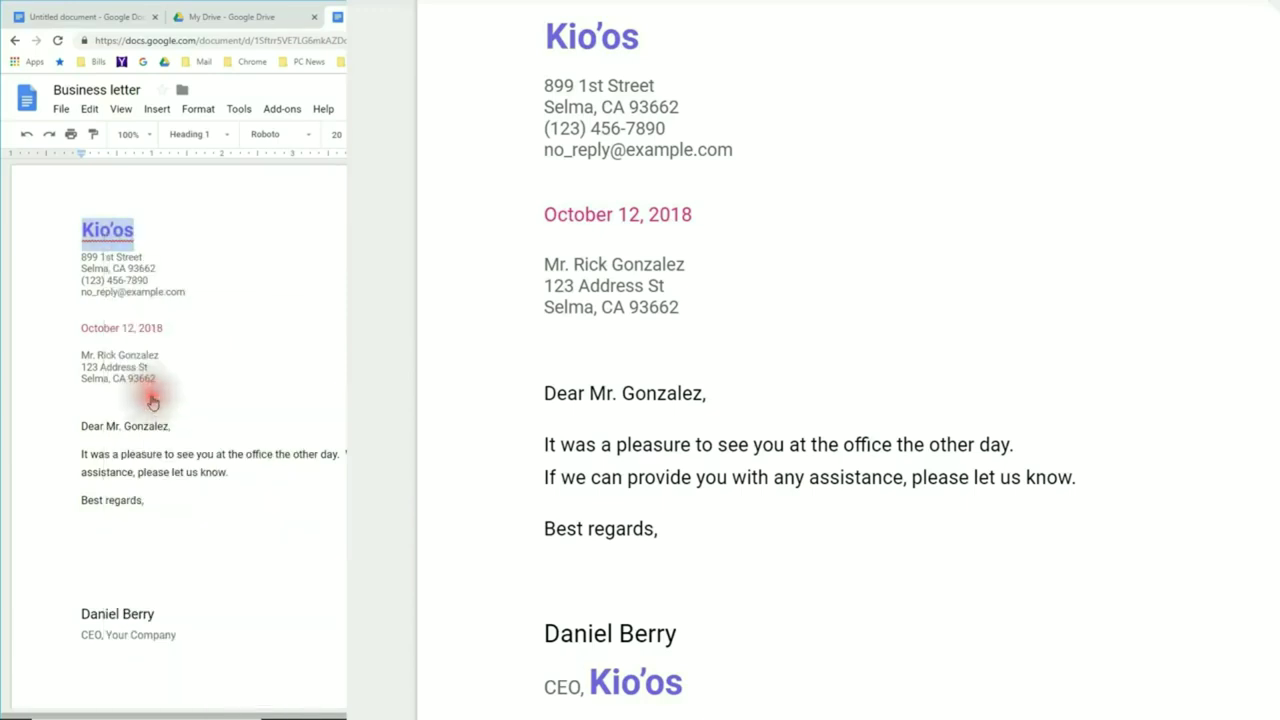
drag(175, 636, 106, 636)
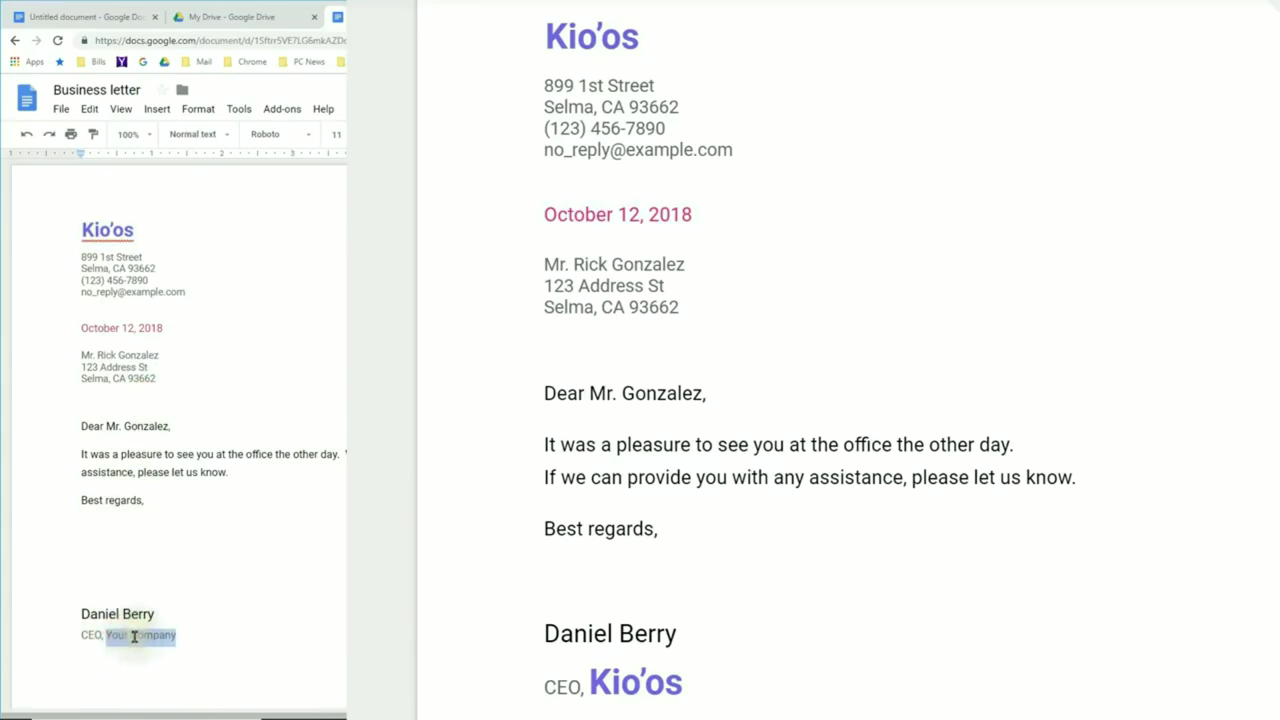
right_click(134, 636)
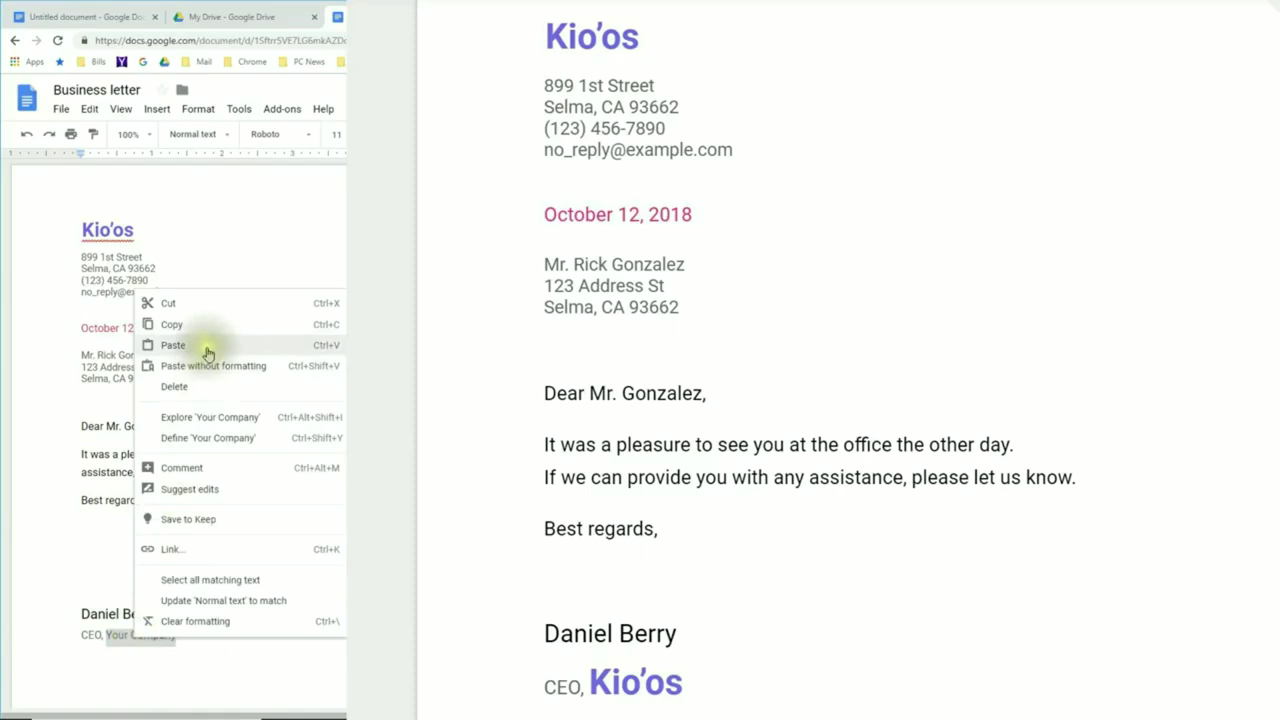
click(206, 346)
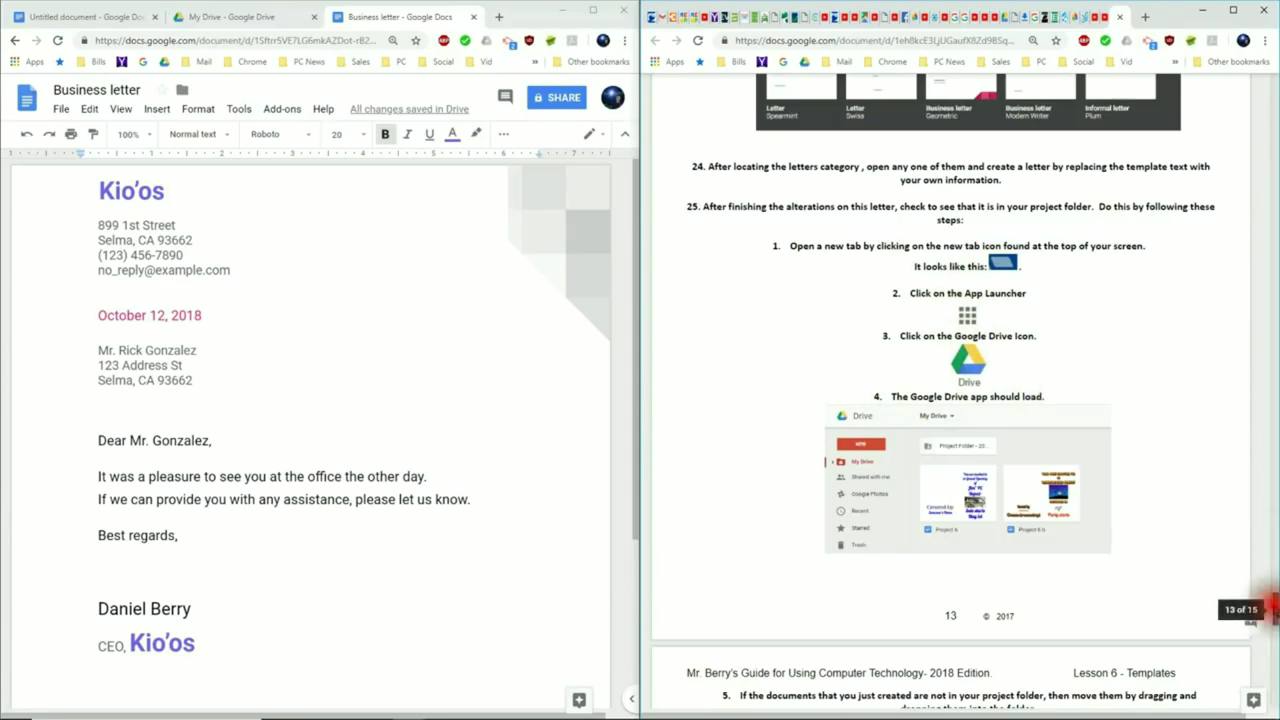
scroll(1265, 610, down, 5)
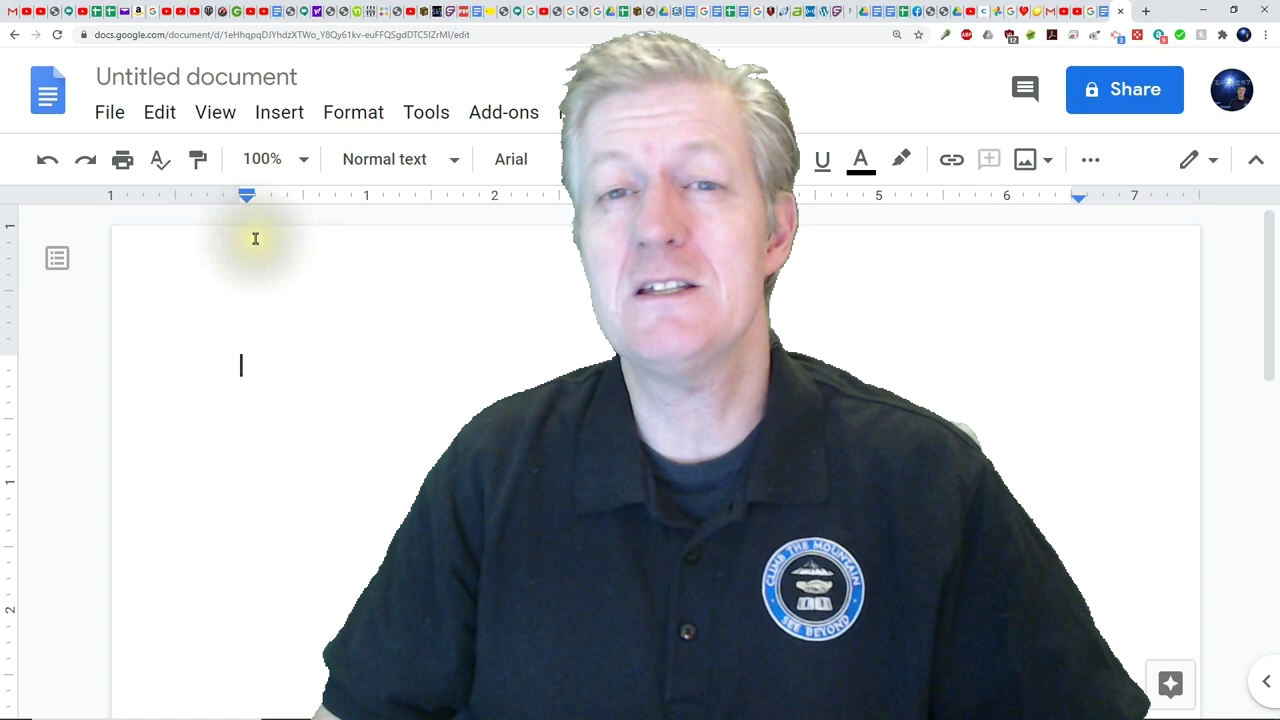
click(343, 331)
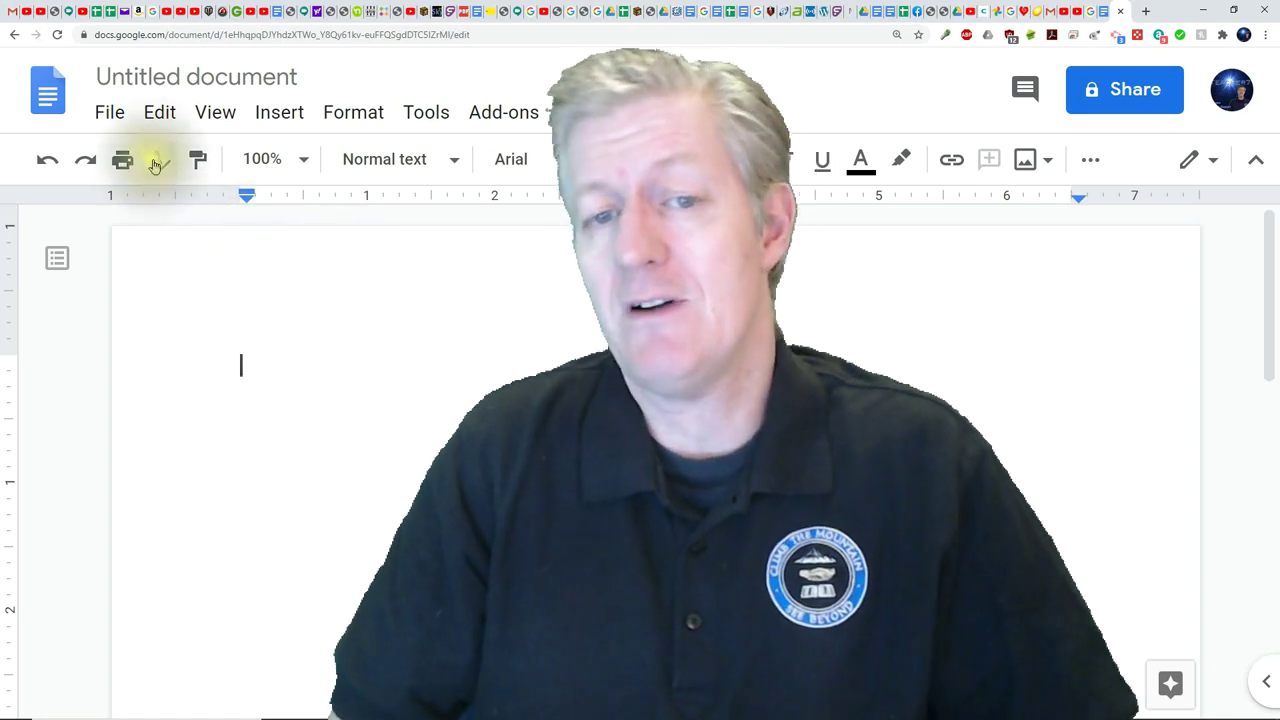
- Return to the Docs home screen and start a new blank document
click(60, 104)
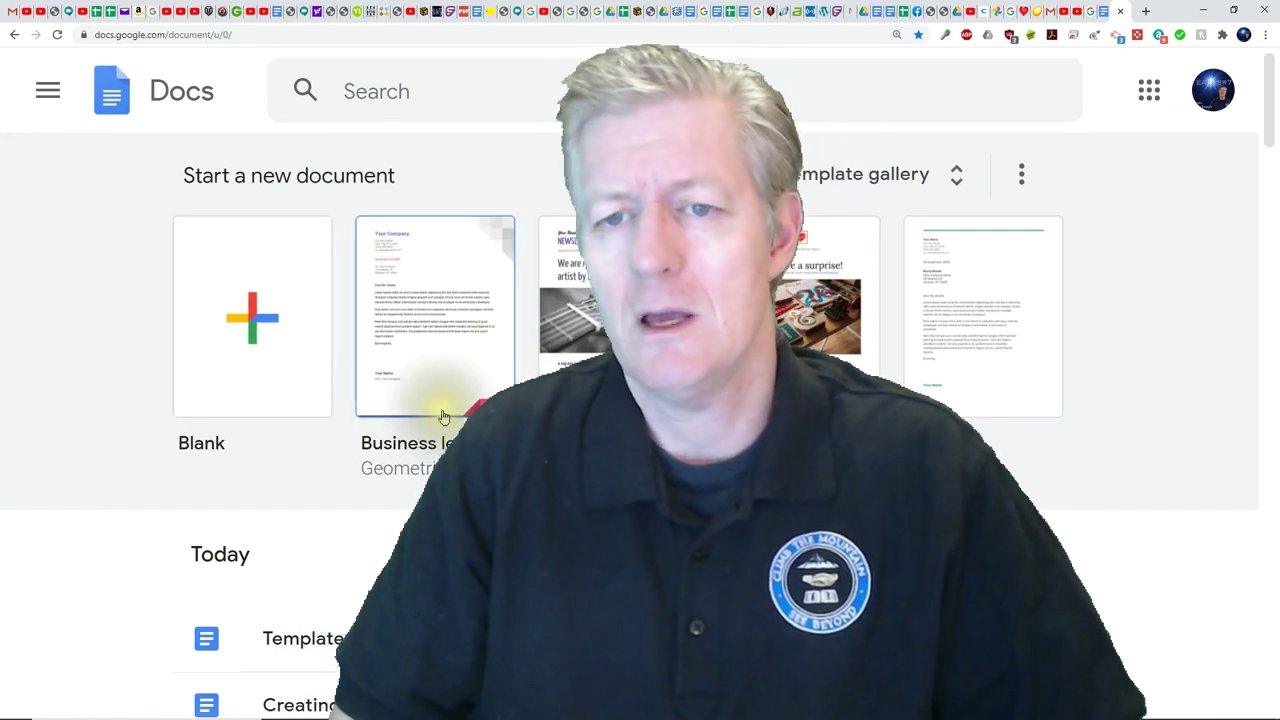
click(259, 352)
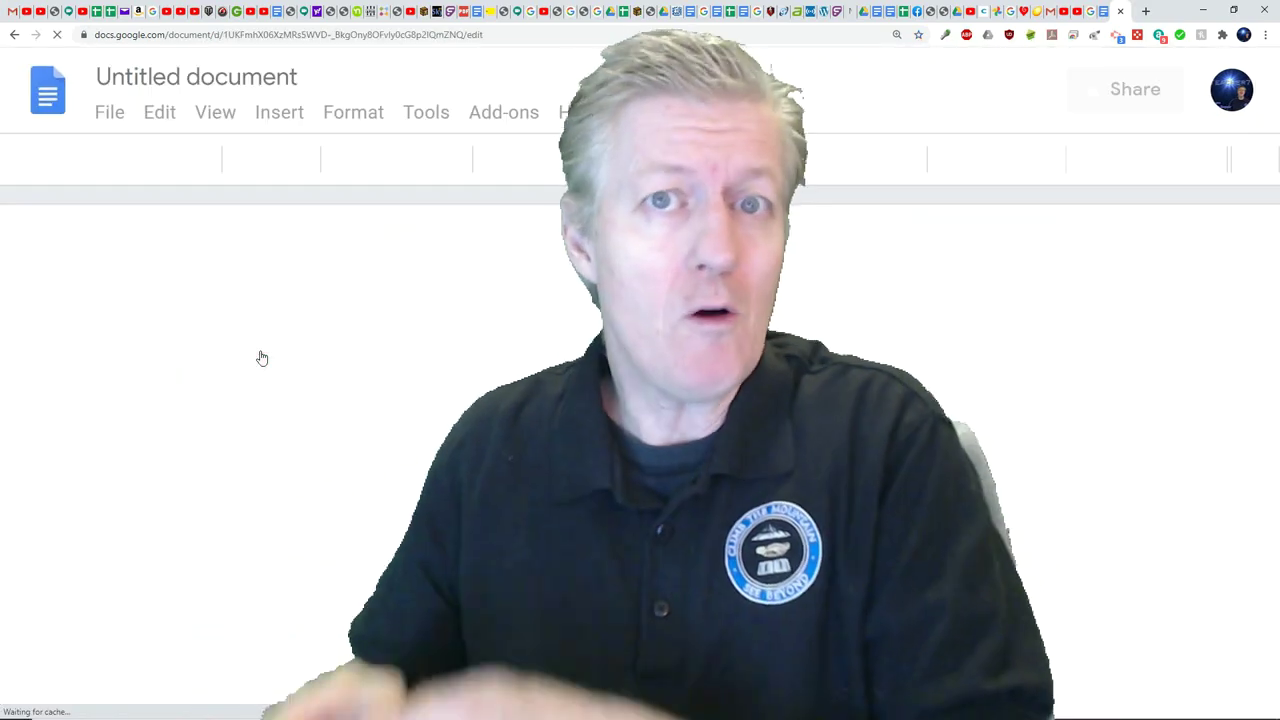
click(113, 116)
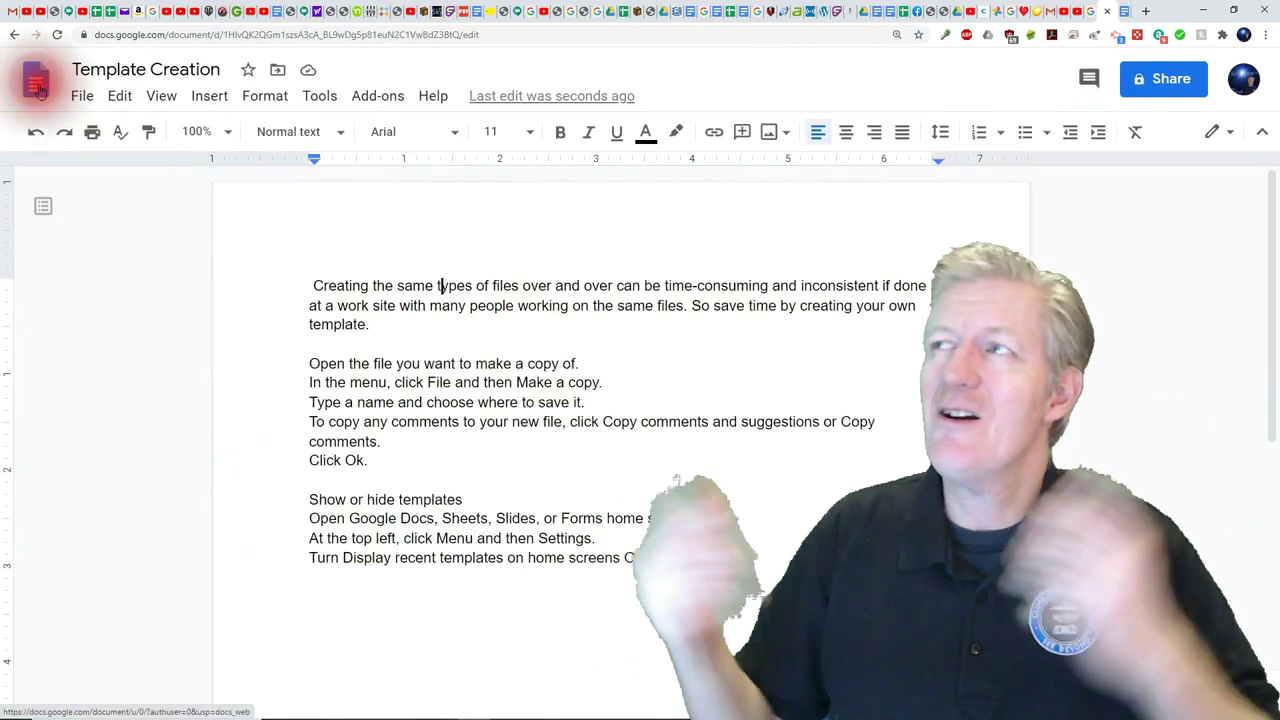
- Return to the Docs home screen, look through the recent files and open the existing "Business letter" document
click(36, 85)
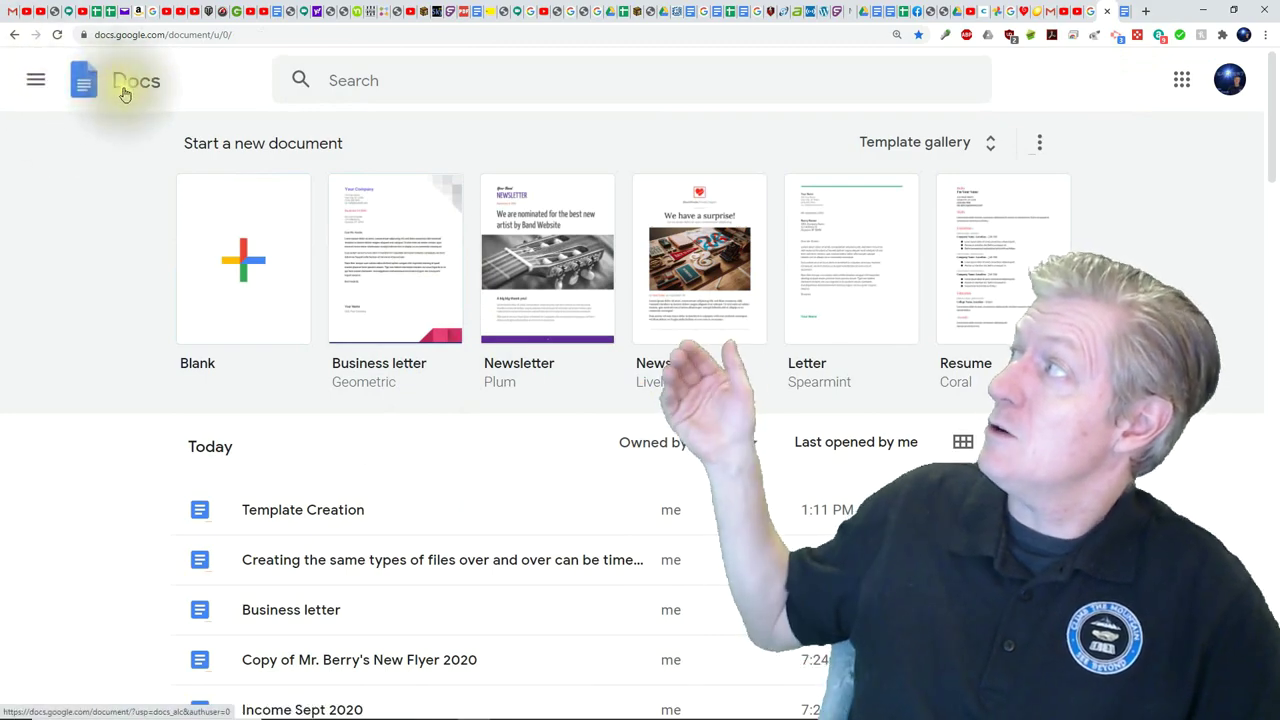
scroll(543, 443, down, 2)
scroll(543, 443, down, 4)
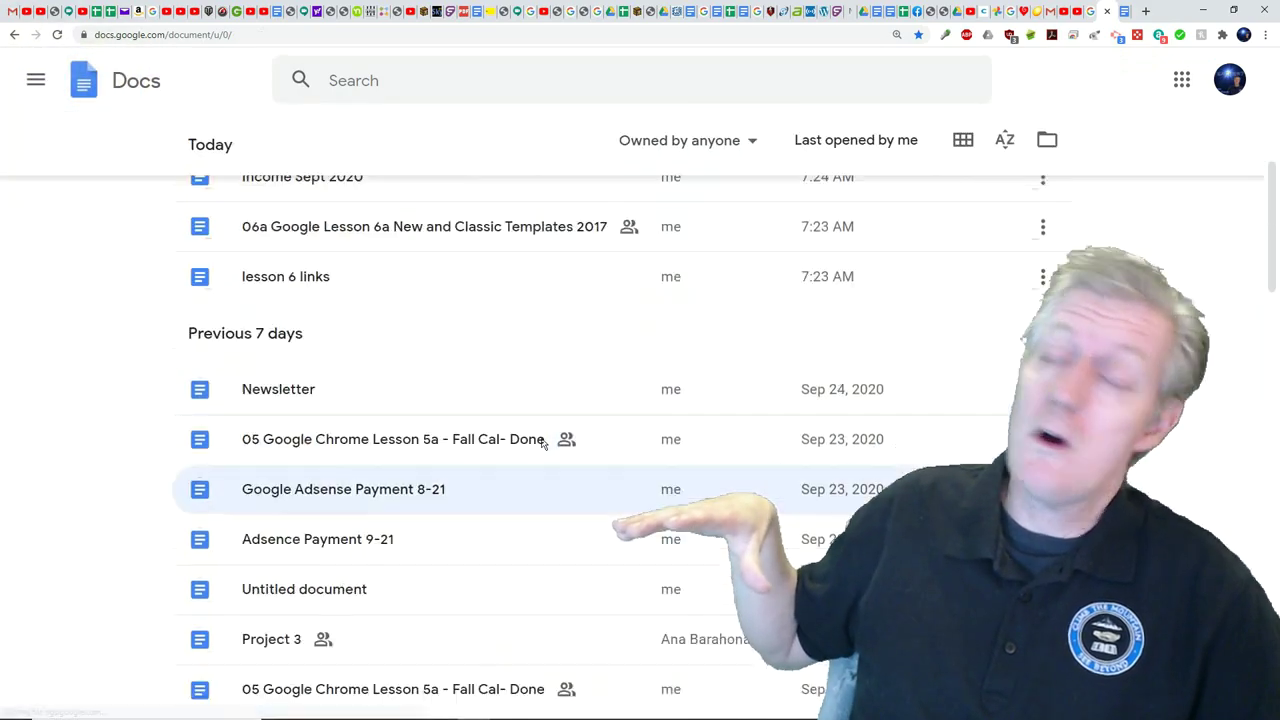
scroll(543, 443, up, 5)
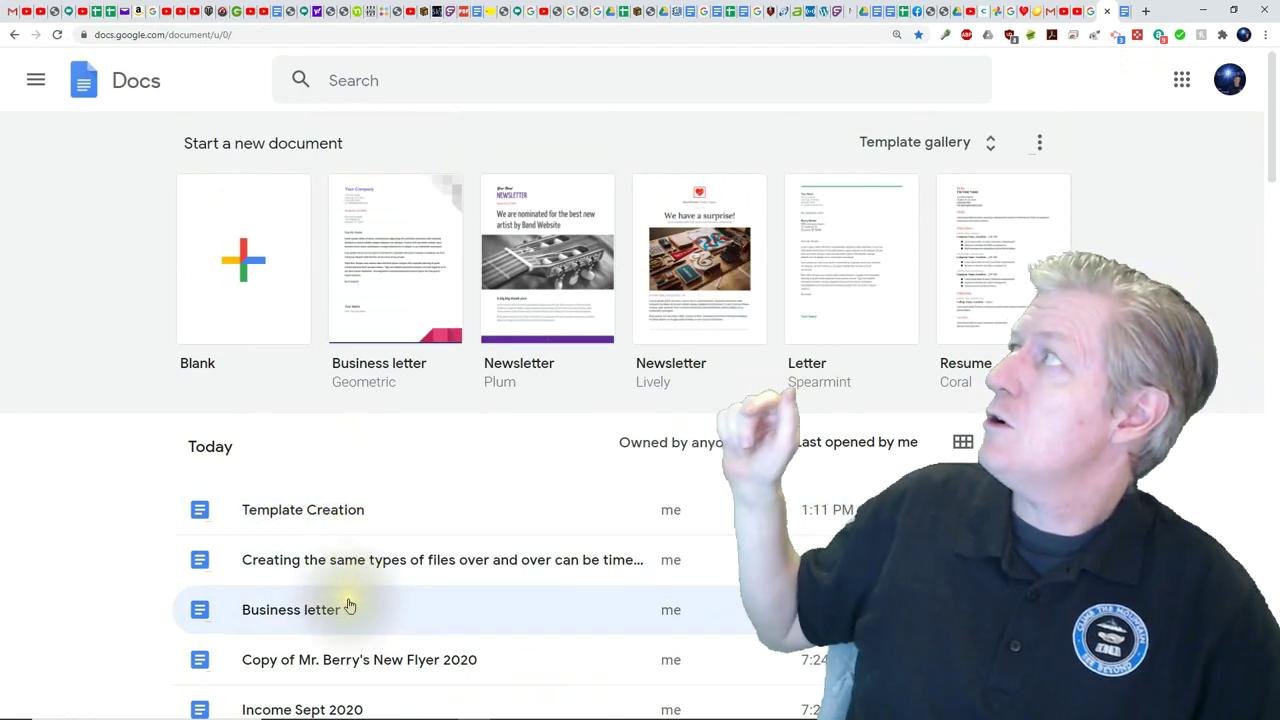
click(350, 603)
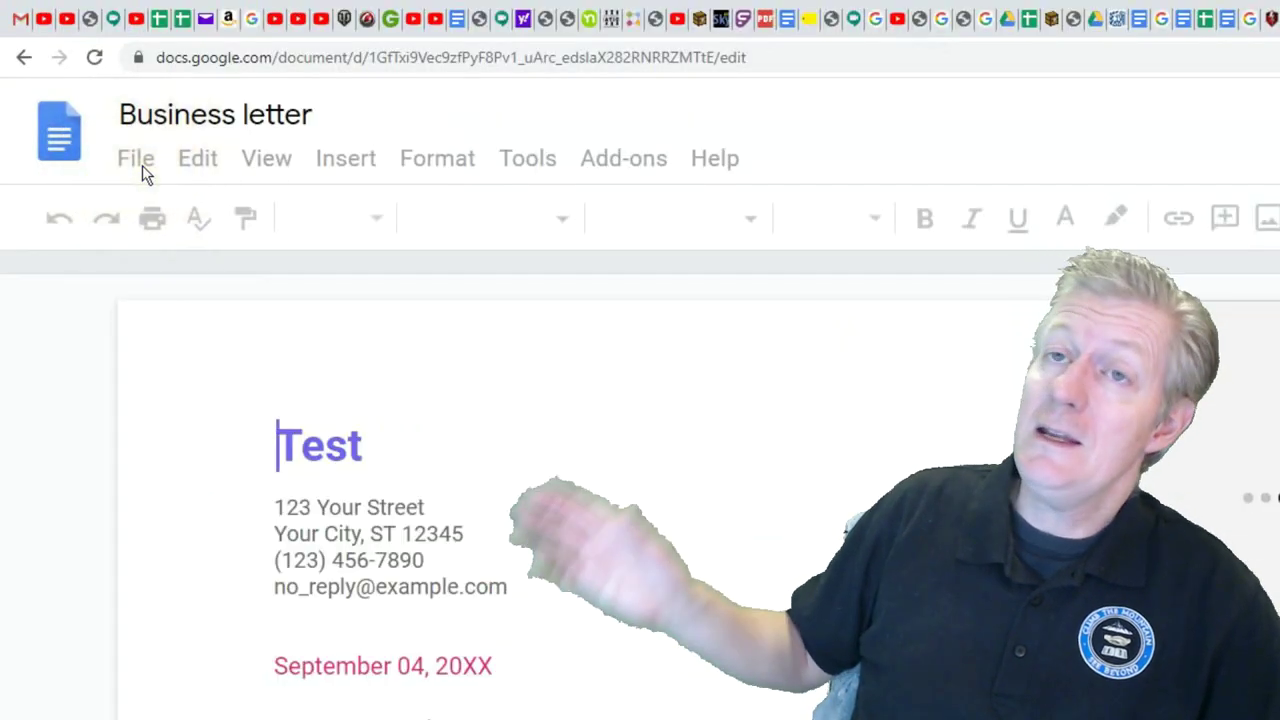
- Make a copy of the business letter named "Copy of Business letter 101" in My Drive
click(142, 165)
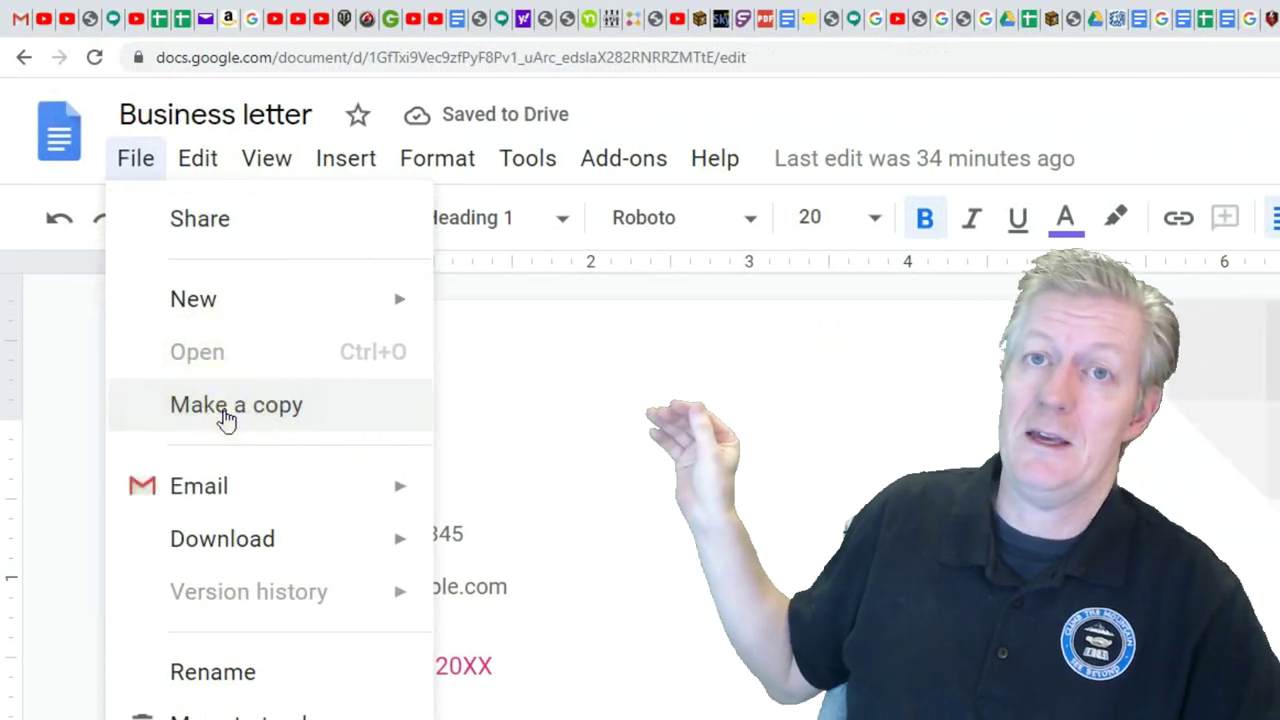
click(225, 410)
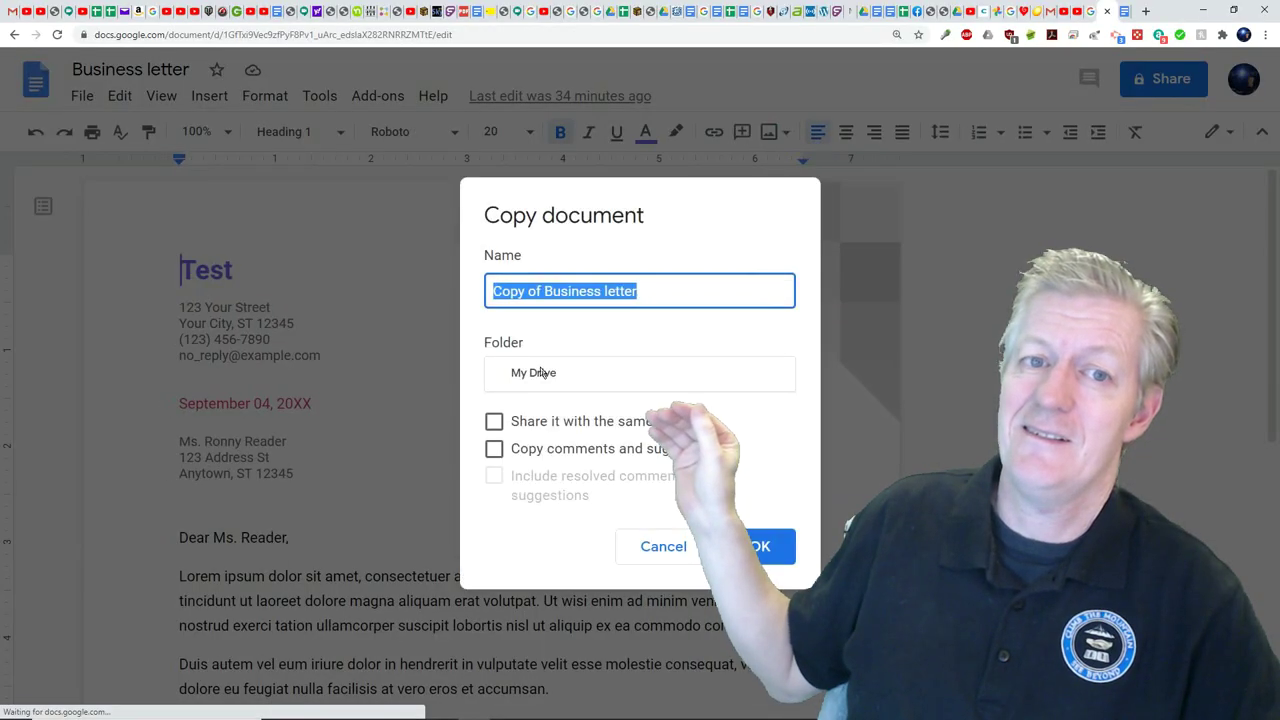
click(641, 293)
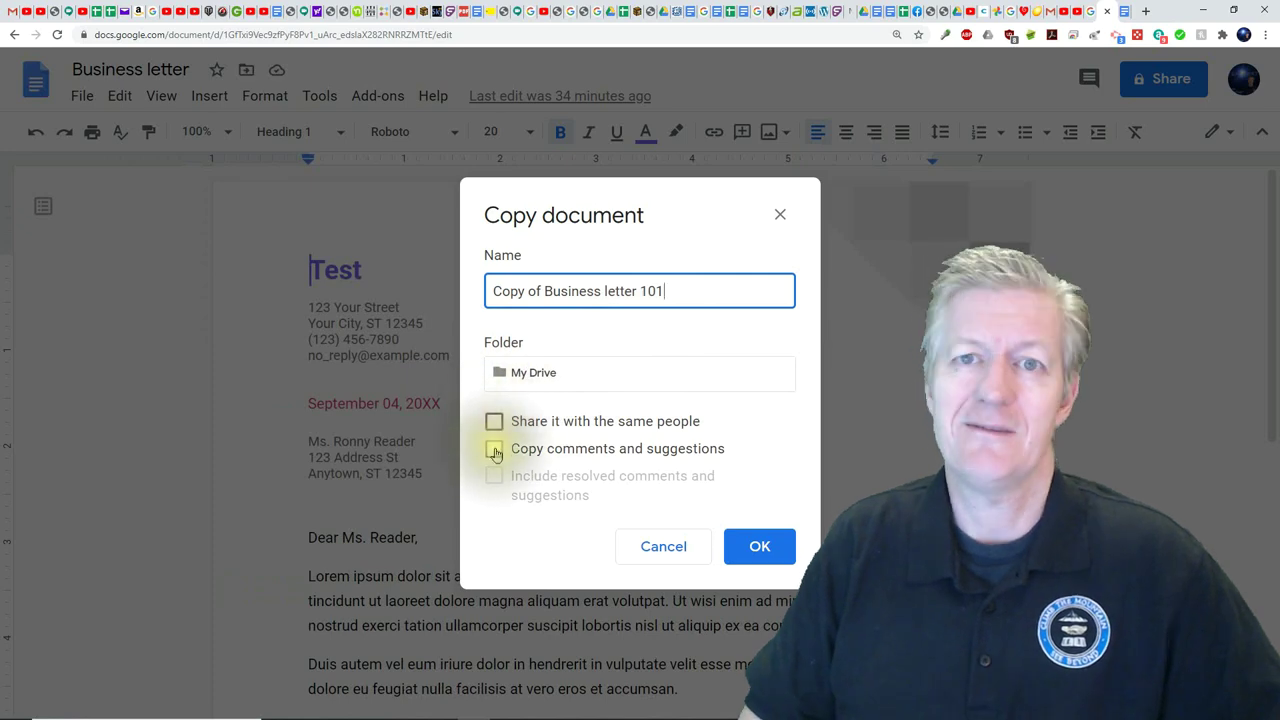
click(765, 550)
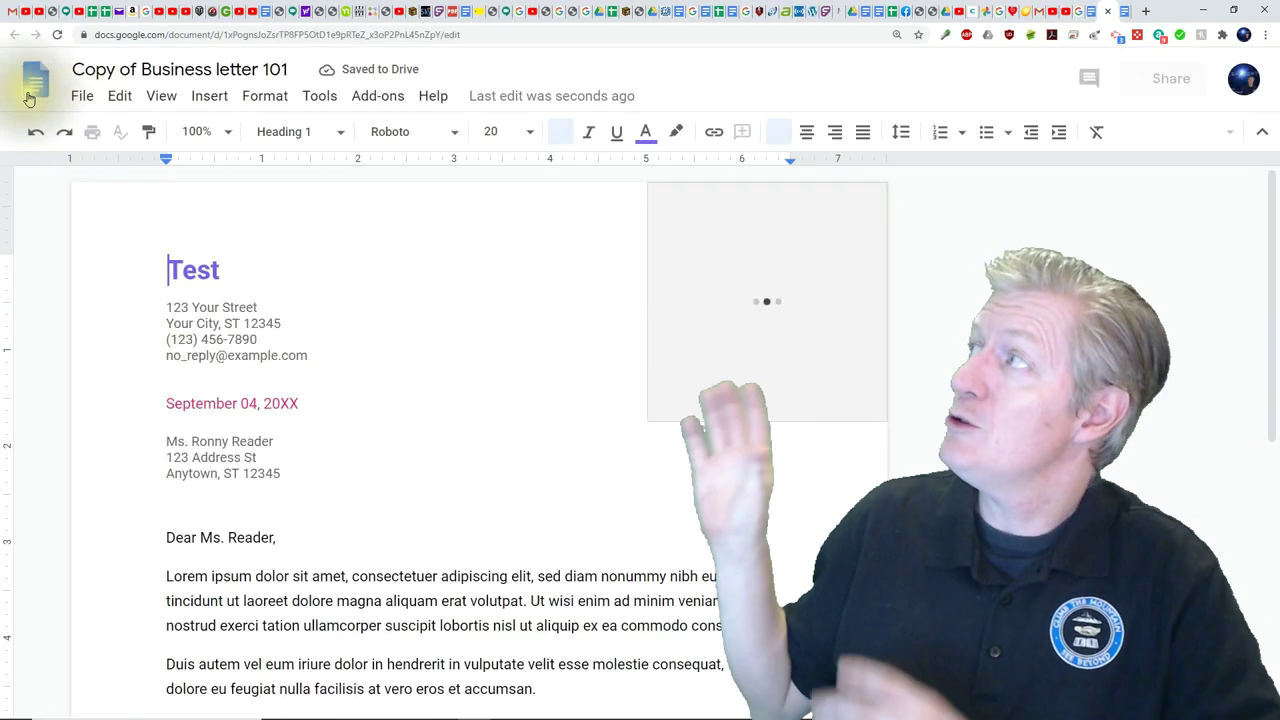
- Return to the Docs home screen, open its settings and examine the "Display recent templates on home screens" option
click(33, 90)
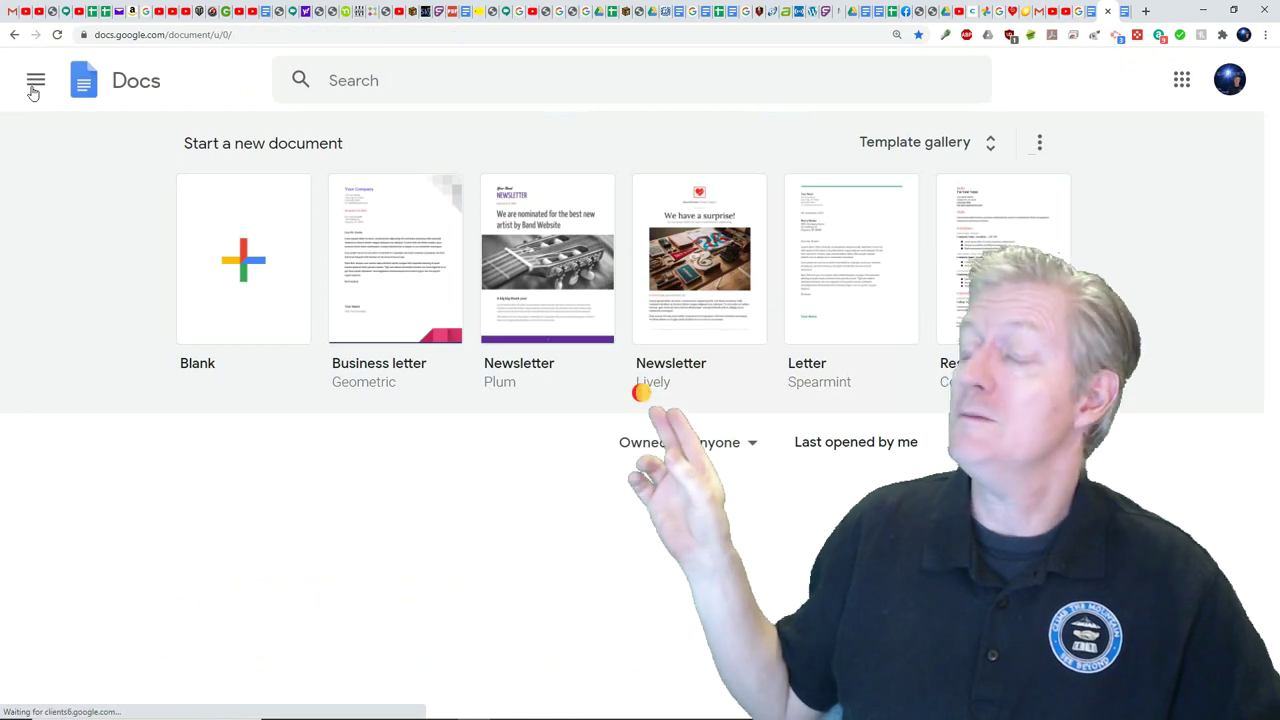
click(34, 86)
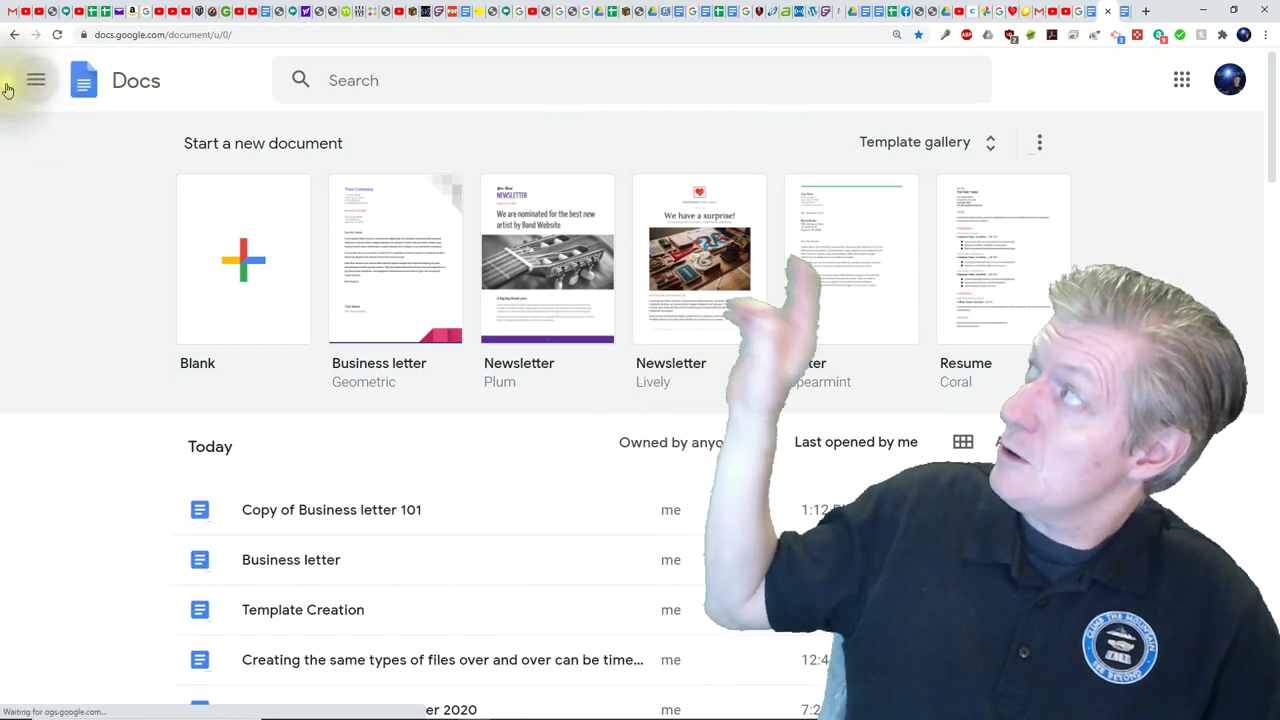
click(34, 84)
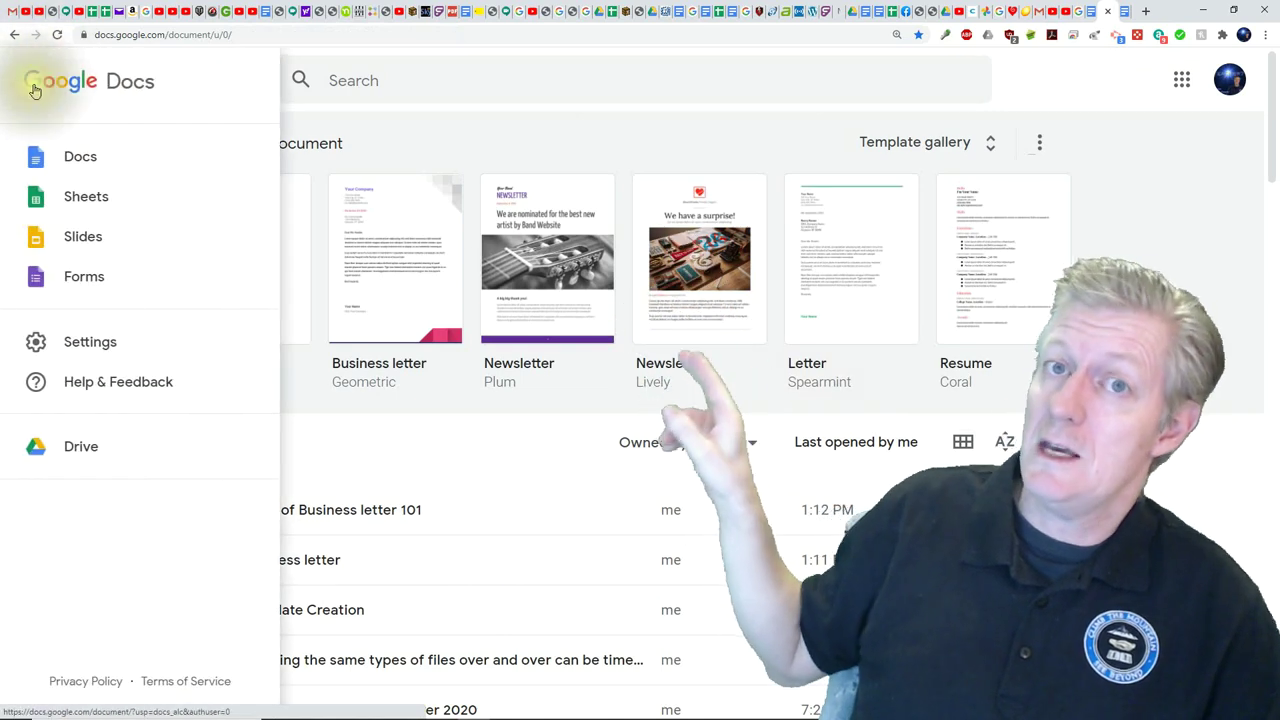
click(86, 343)
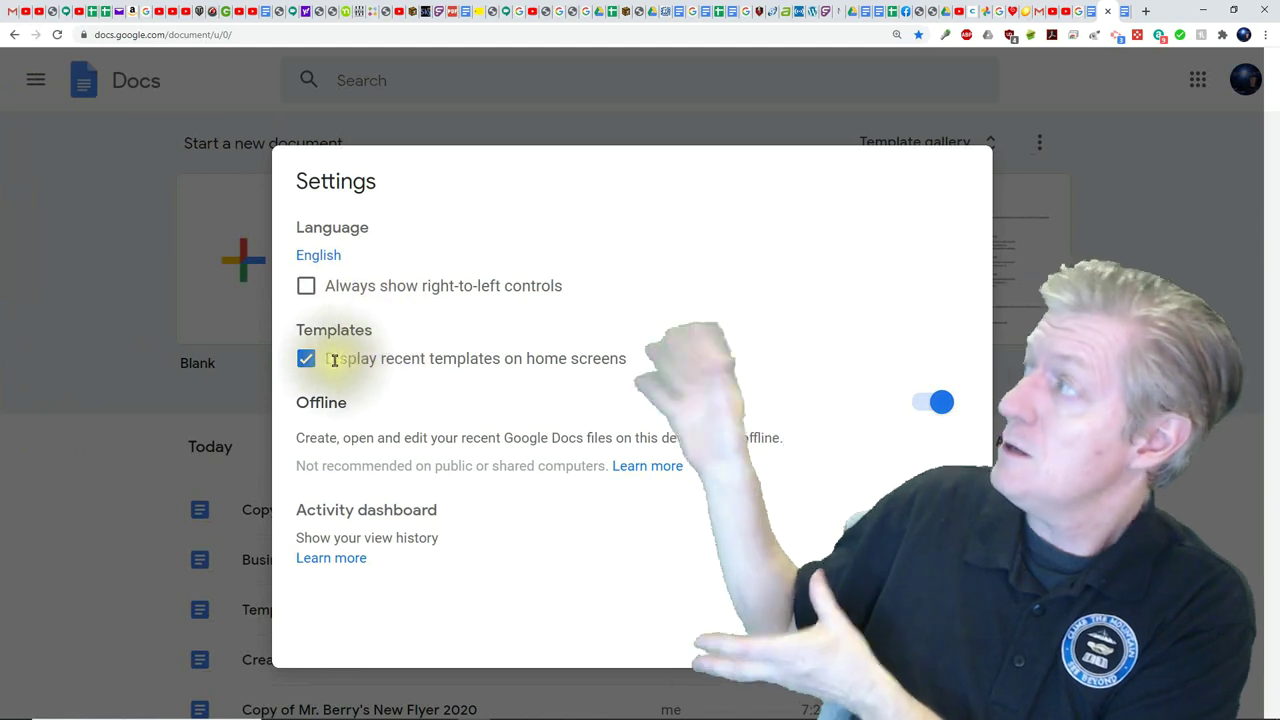
mouse_move(345, 360)
mouse_down()
mouse_move(571, 363)
mouse_move(560, 360)
mouse_up()
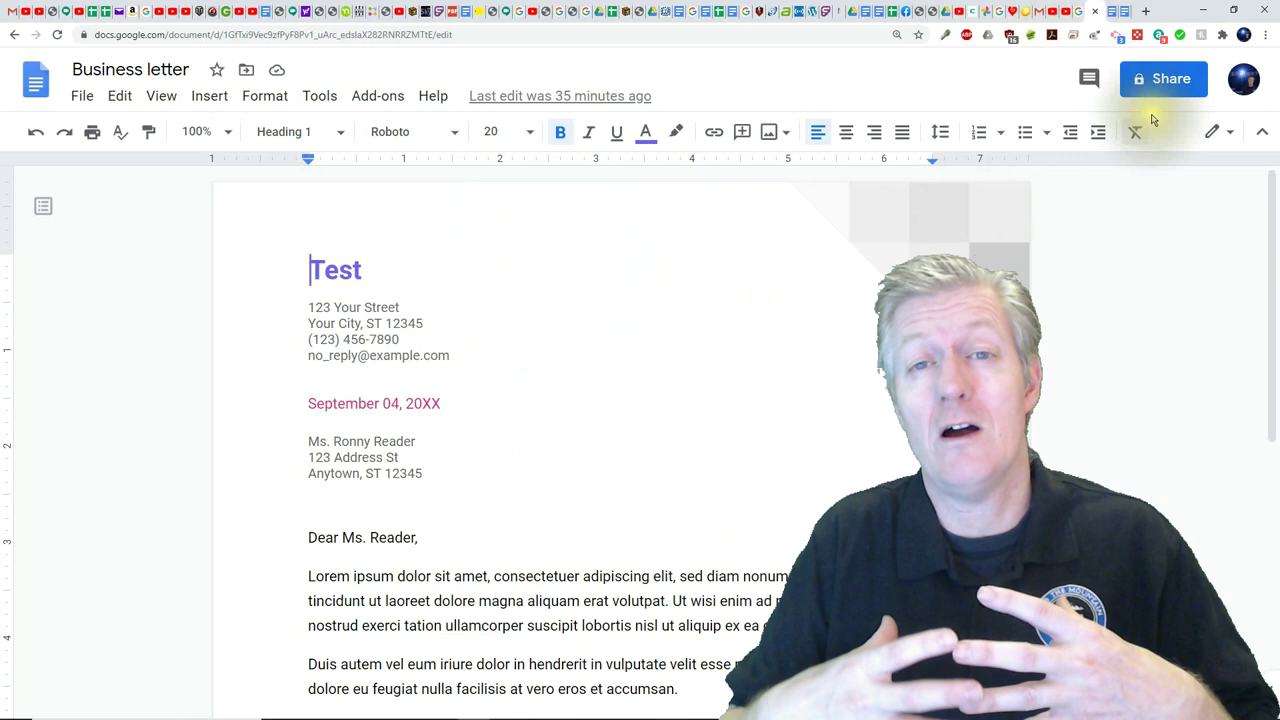
- Open the sharing options for the original "Business letter" document
click(1160, 78)
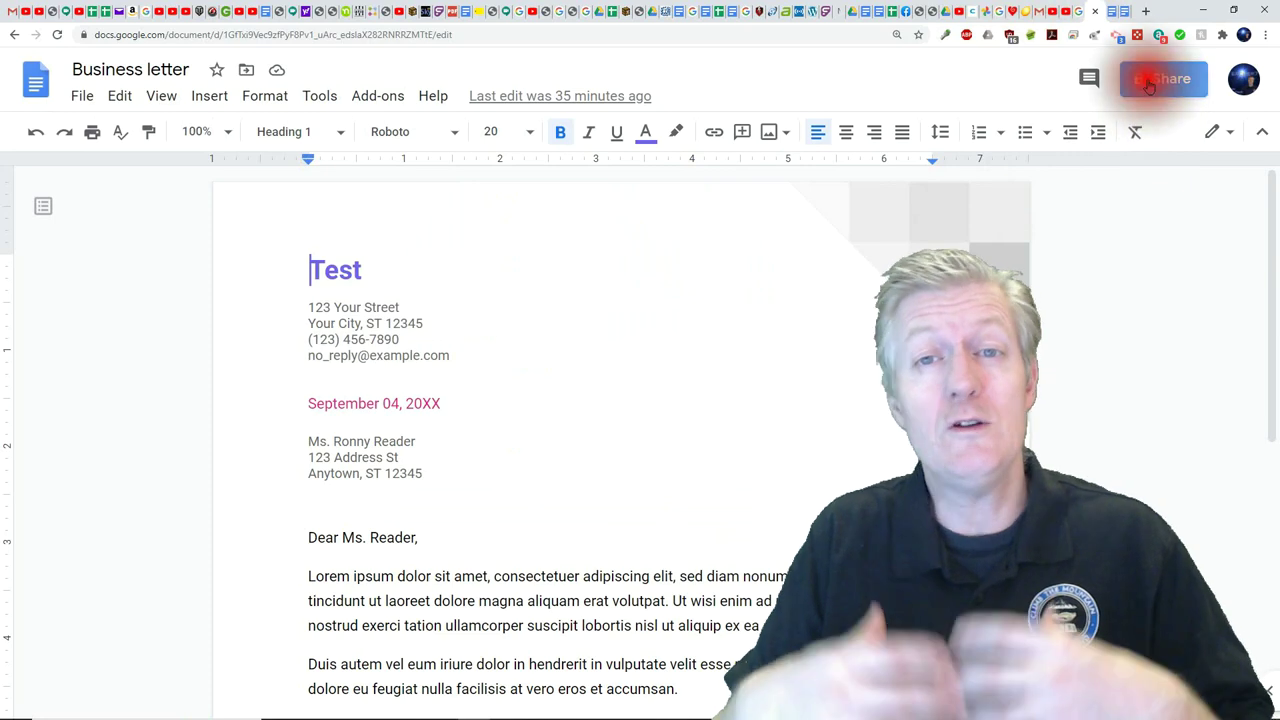